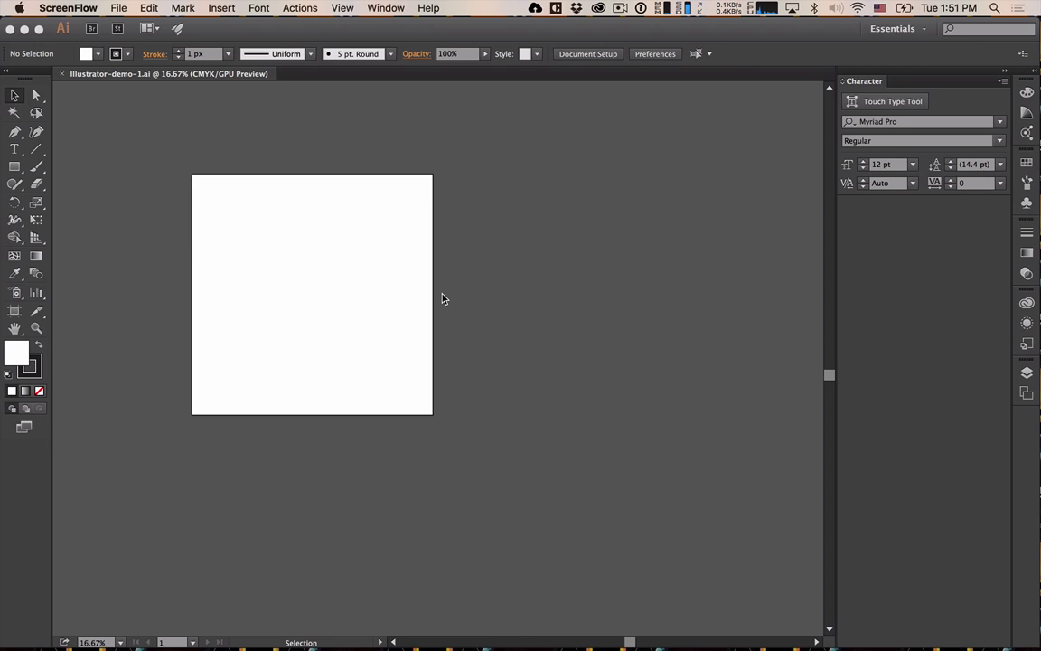
Show the list of artboards and add two new 2000 x 2000 px artboards beside the first one.
click(1012, 416)
click(1024, 391)
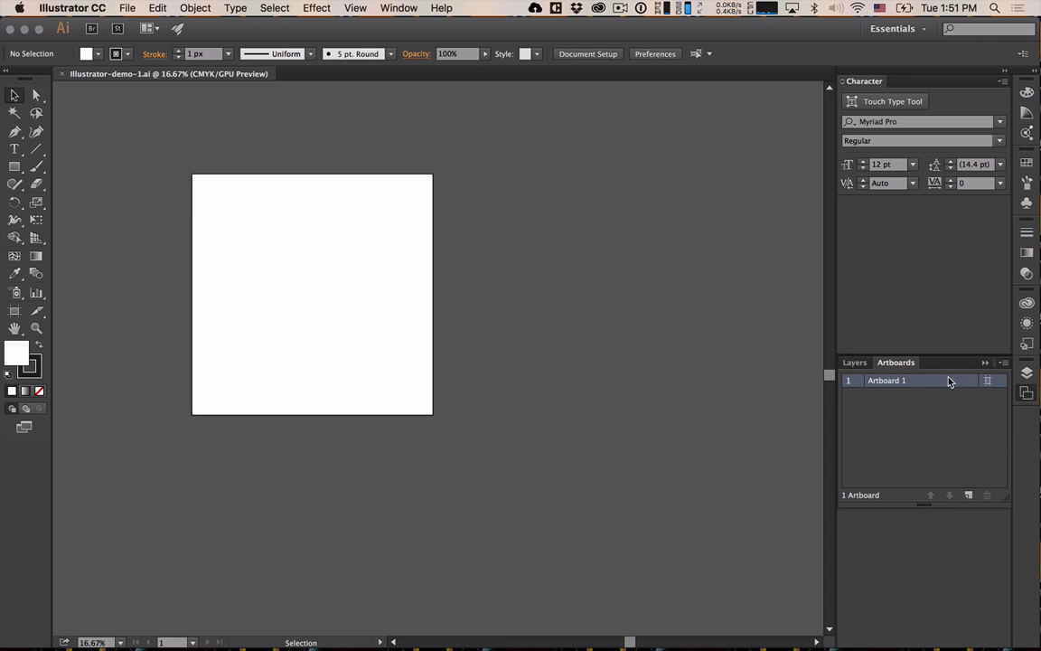
click(968, 497)
click(968, 496)
click(968, 495)
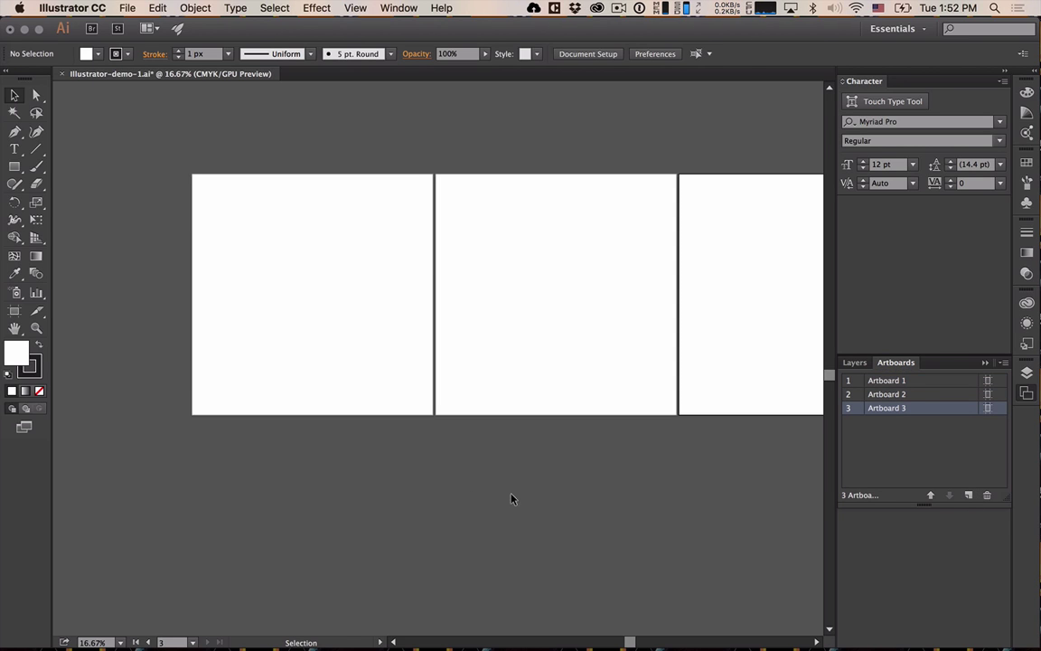
drag(625, 488, 459, 480)
key(super+minus)
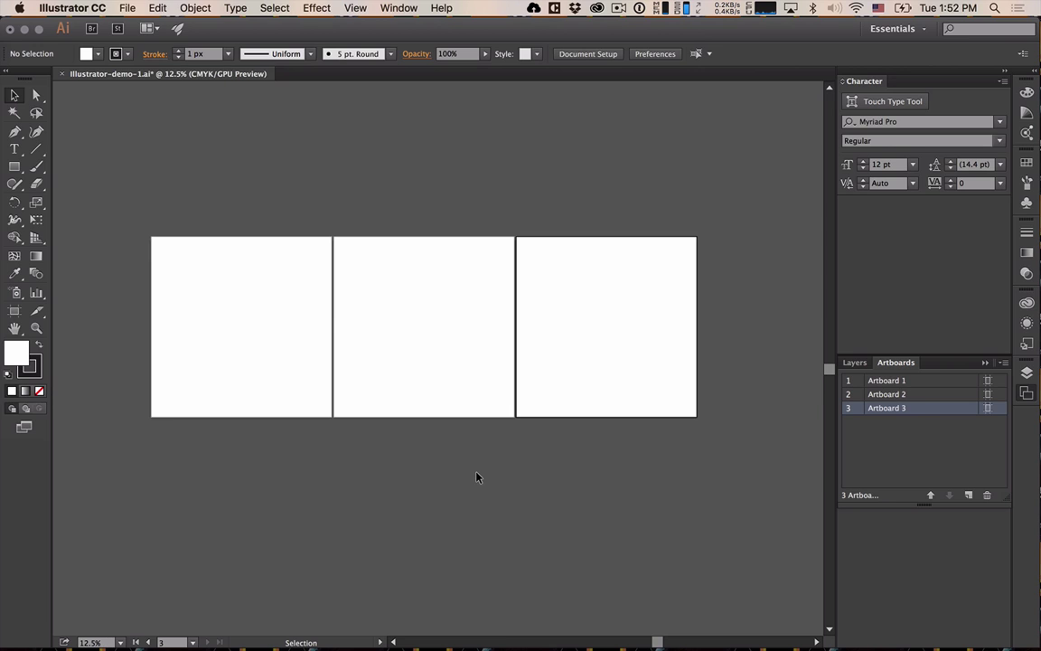
Add a fourth artboard at the end of the row and try to add a fifth one after it.
click(969, 496)
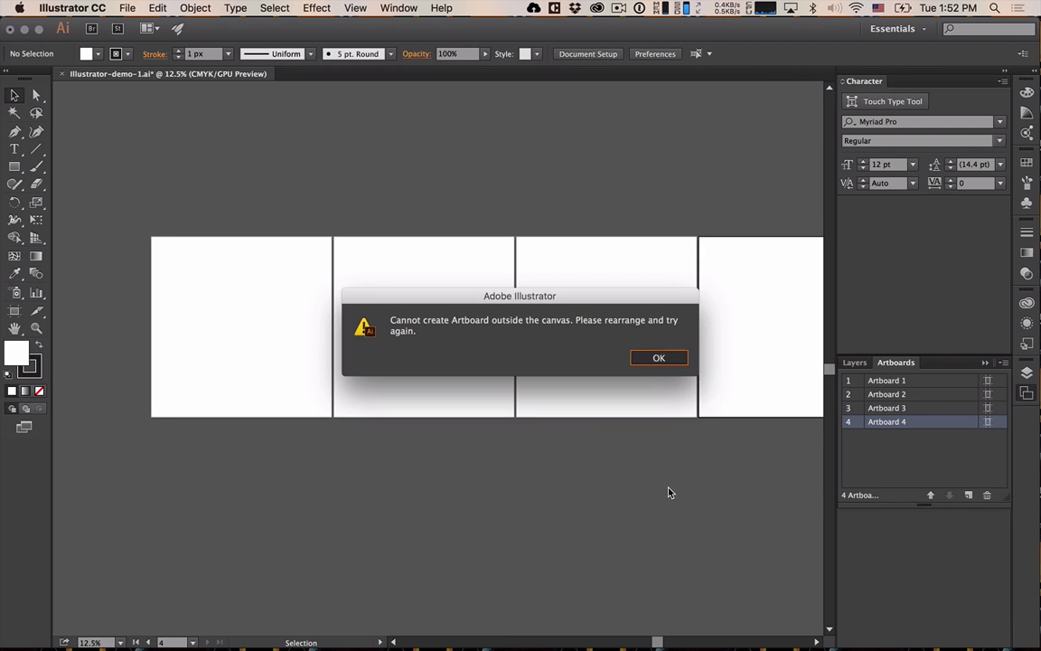
click(660, 361)
drag(688, 511, 541, 493)
key(super+minus)
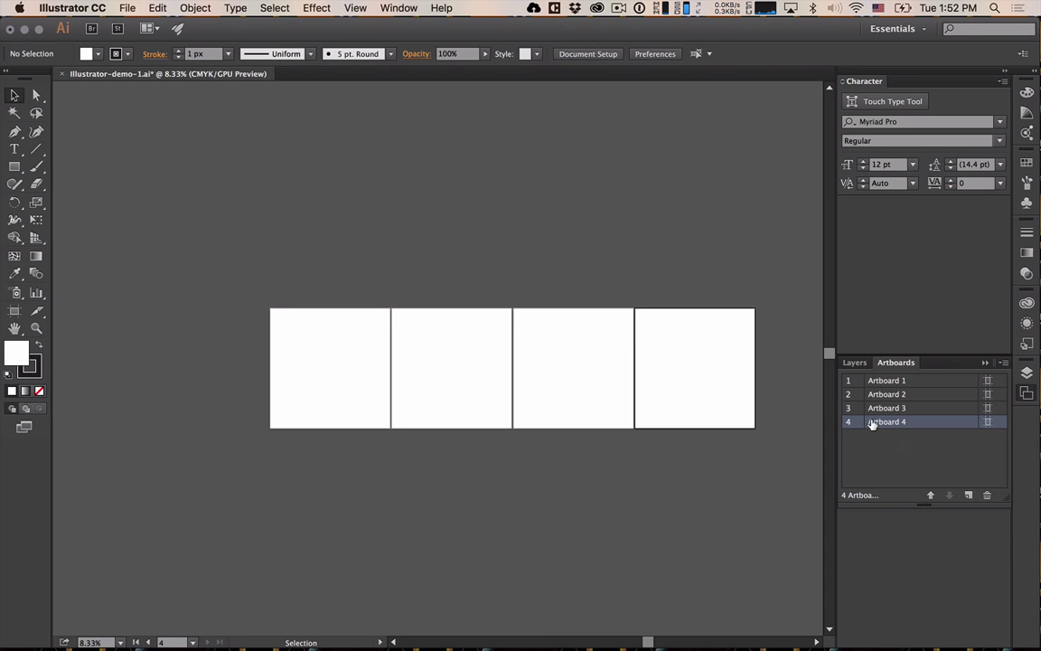
click(967, 496)
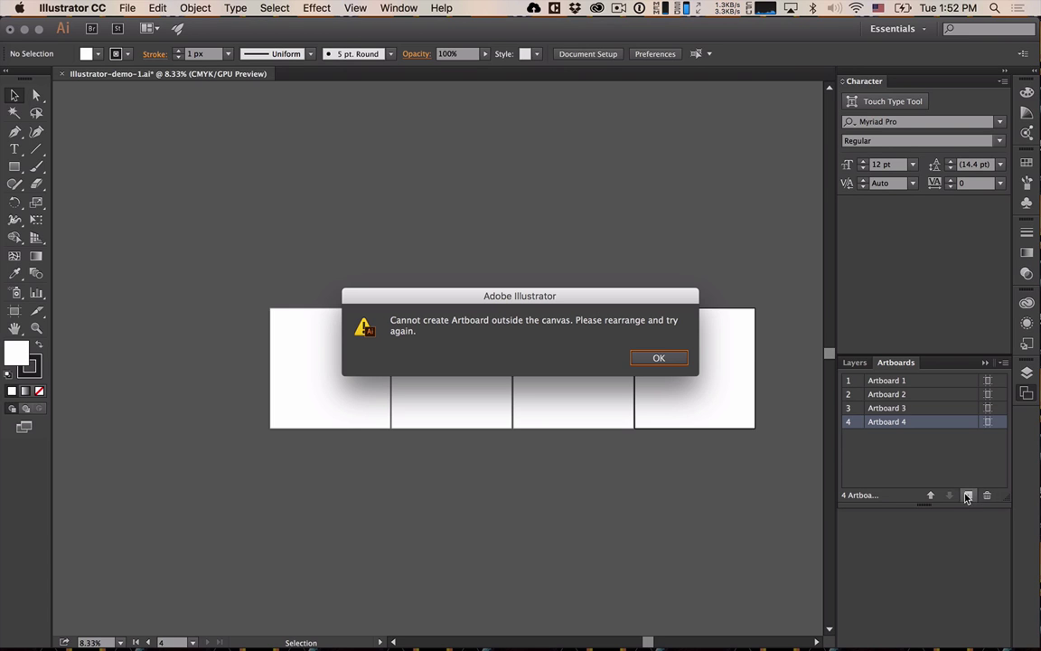
click(643, 359)
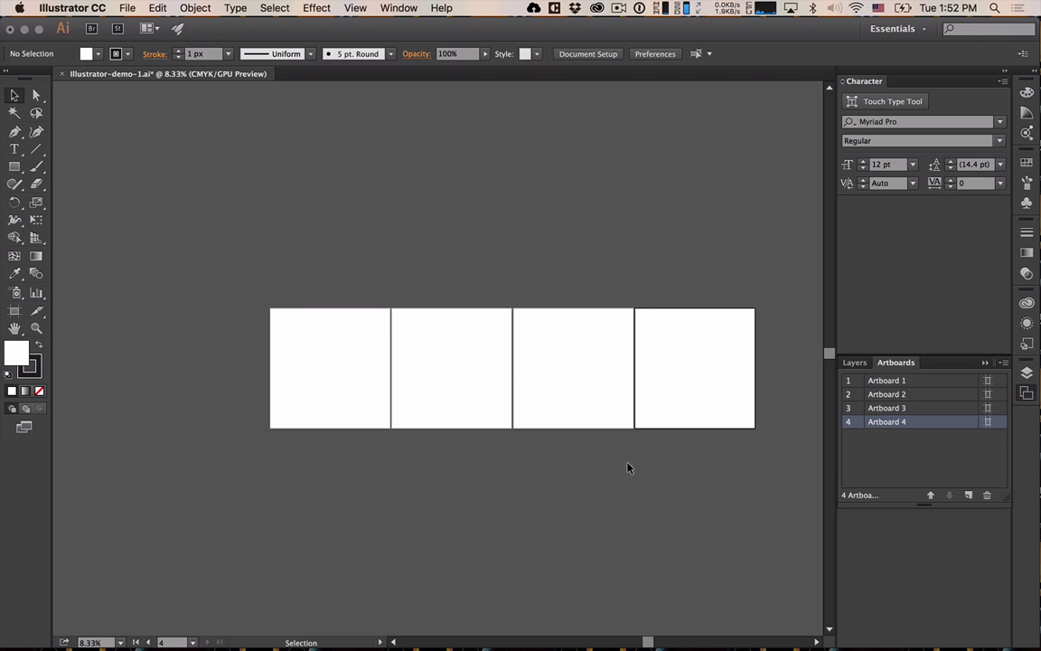
Move Artboard 4 directly below Artboard 1, to about X 1020 px, Y 3077 px, to start a second row.
click(990, 423)
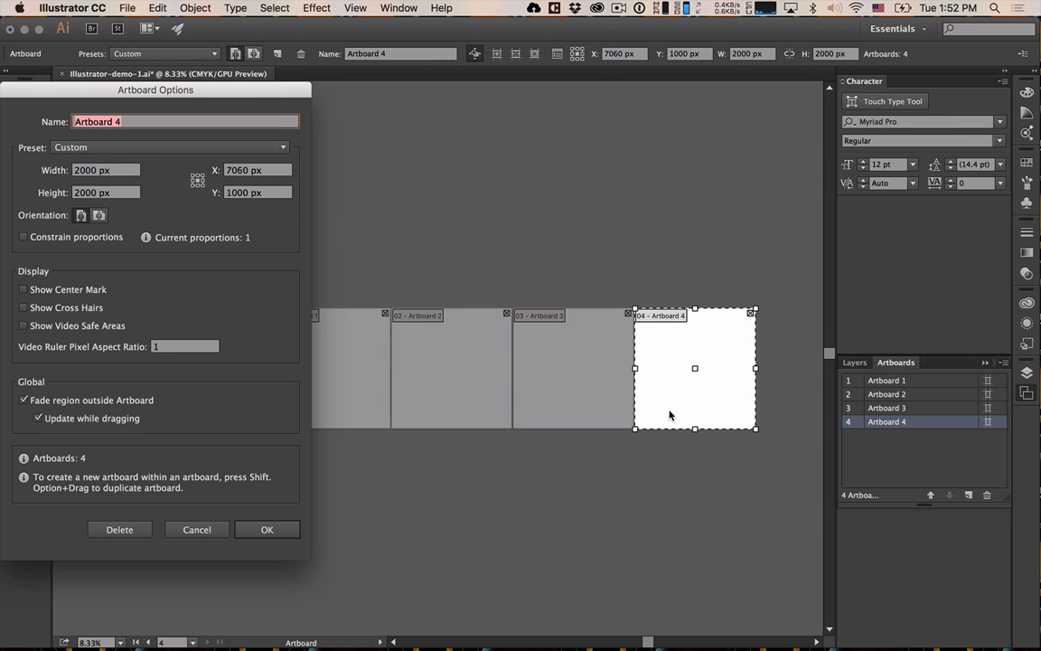
click(264, 532)
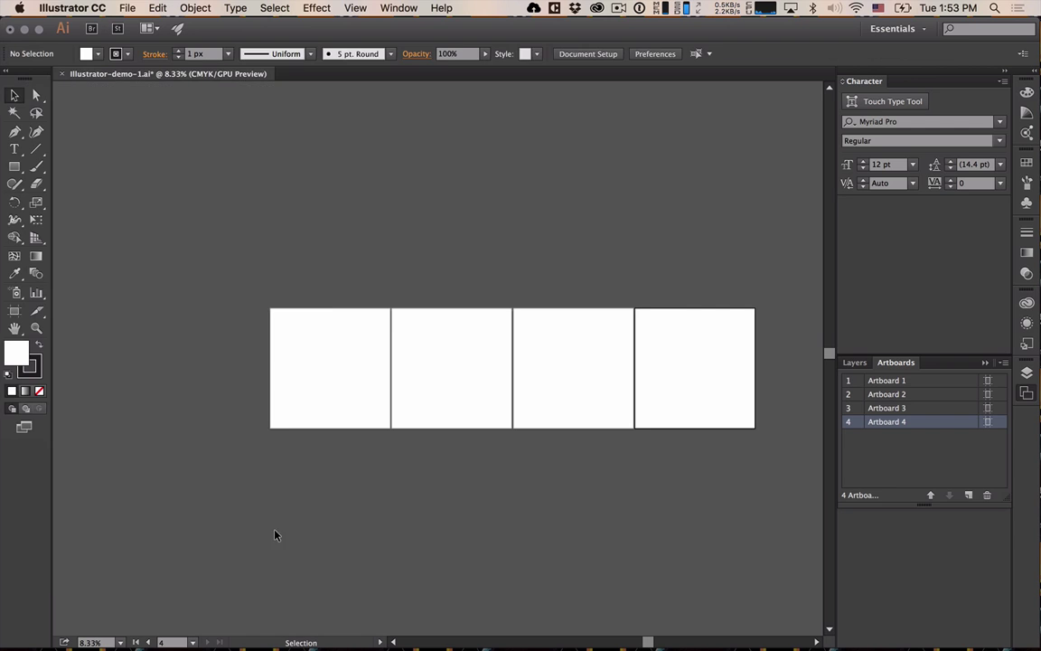
click(571, 54)
click(310, 144)
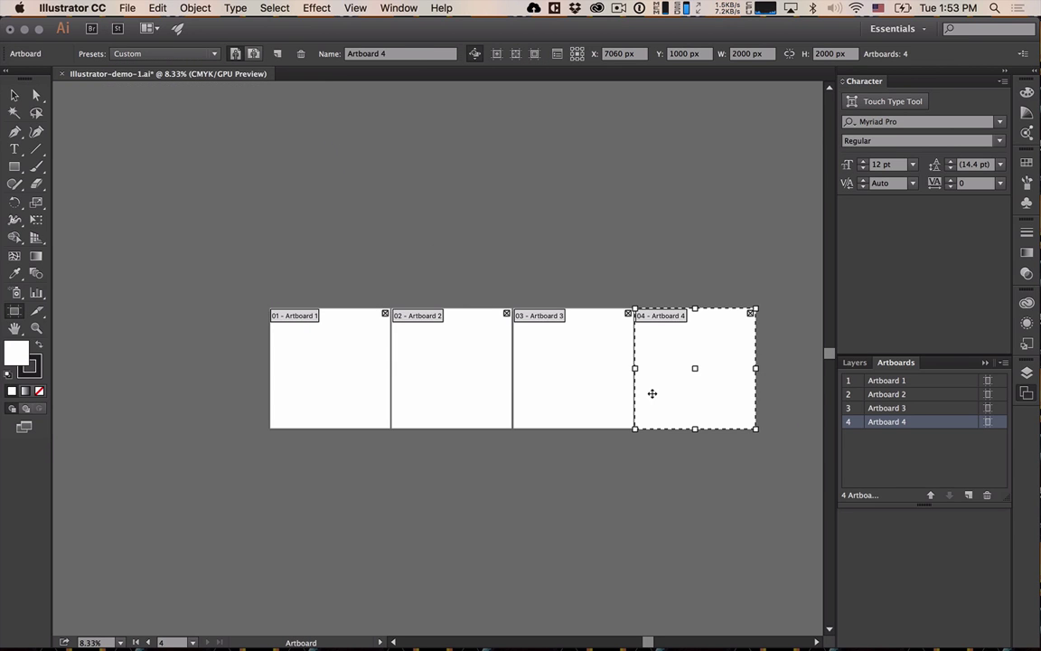
drag(653, 393, 308, 514)
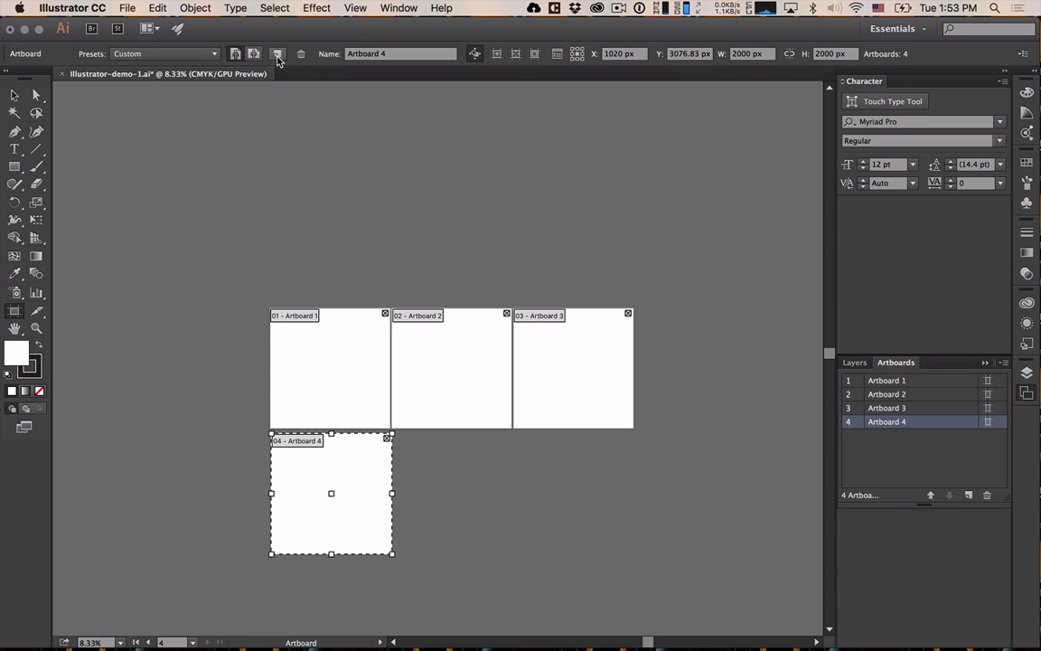
Add a fifth 2000 x 2000 px artboard beside Artboard 4 and line it up beneath Artboard 2 at X 3020 px.
click(277, 56)
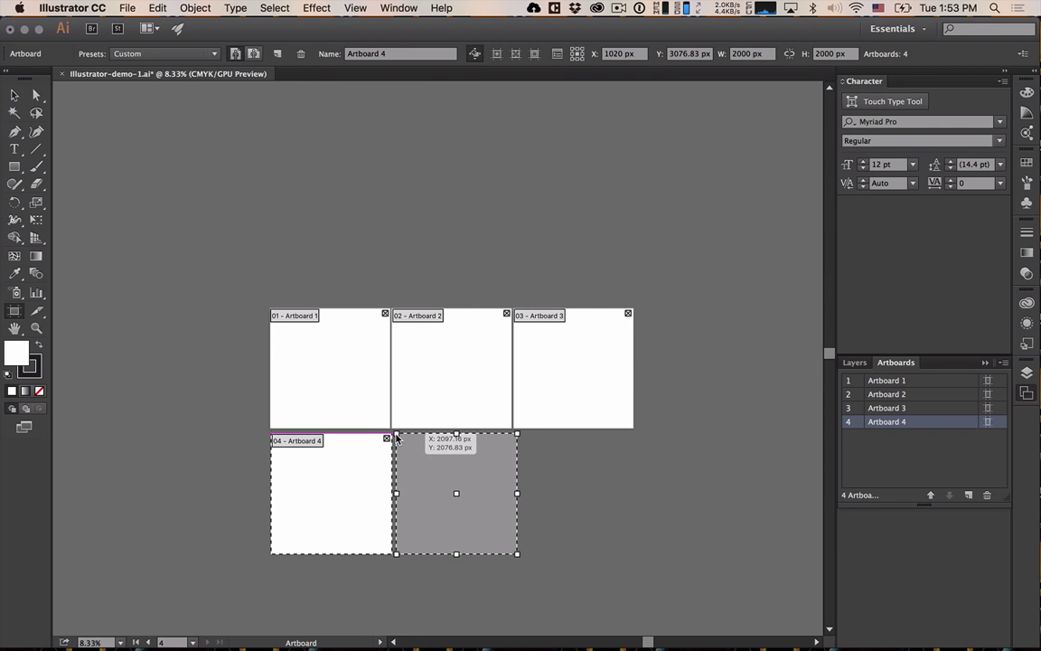
click(395, 437)
click(318, 478)
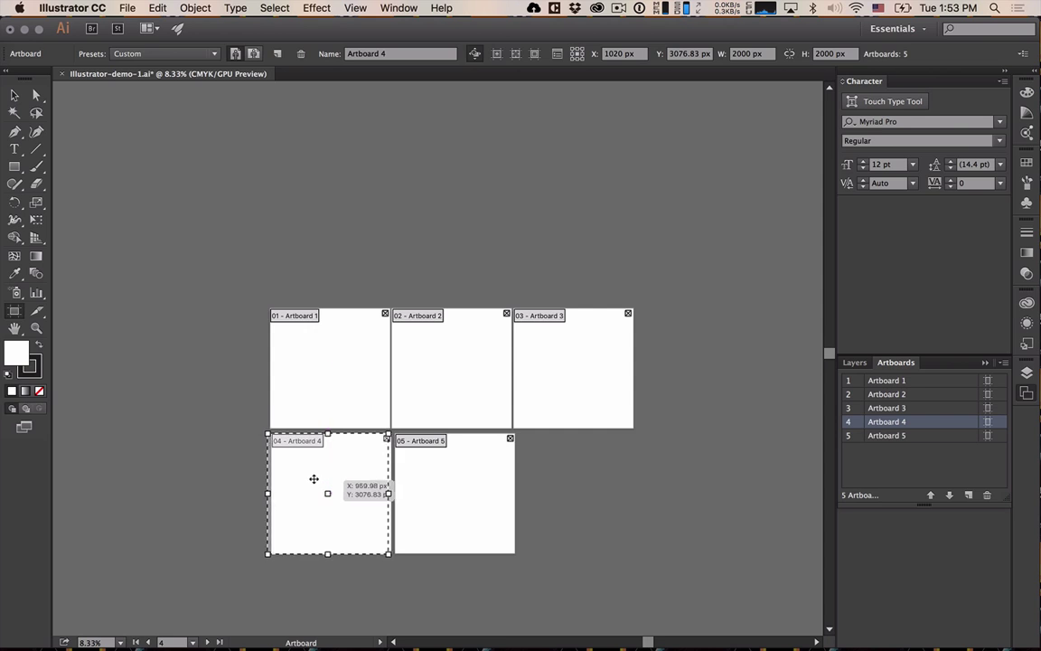
click(438, 484)
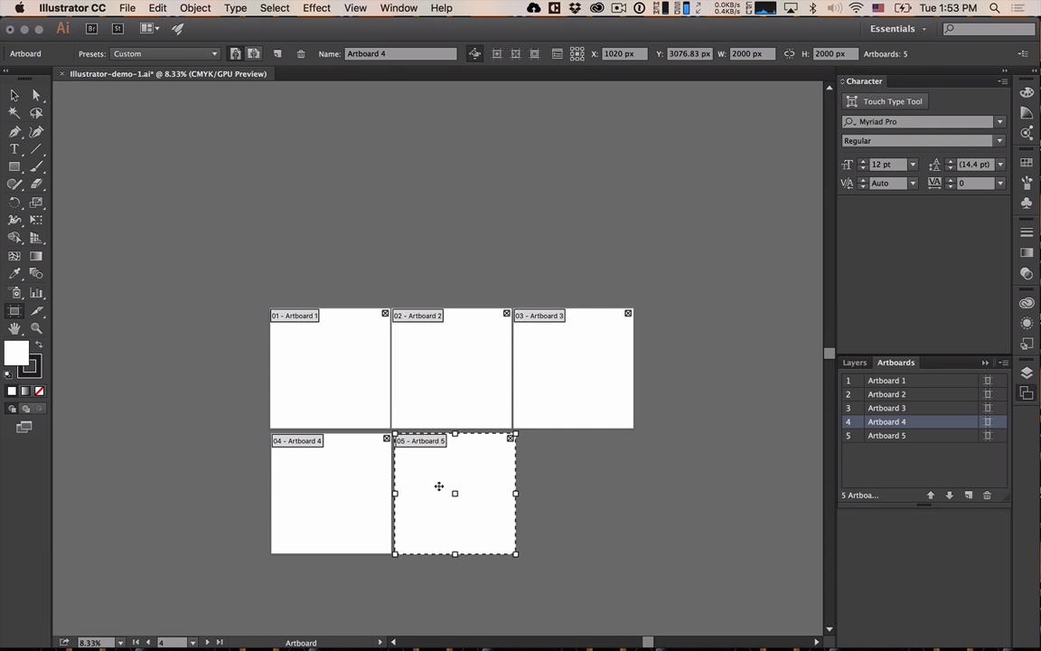
drag(436, 486, 434, 487)
Line up Artboards 4 and 5 with the upper row and add a sixth artboard below Artboard 3 at about X 5040 px, Y 3047 px.
scroll(430, 489, up, 1)
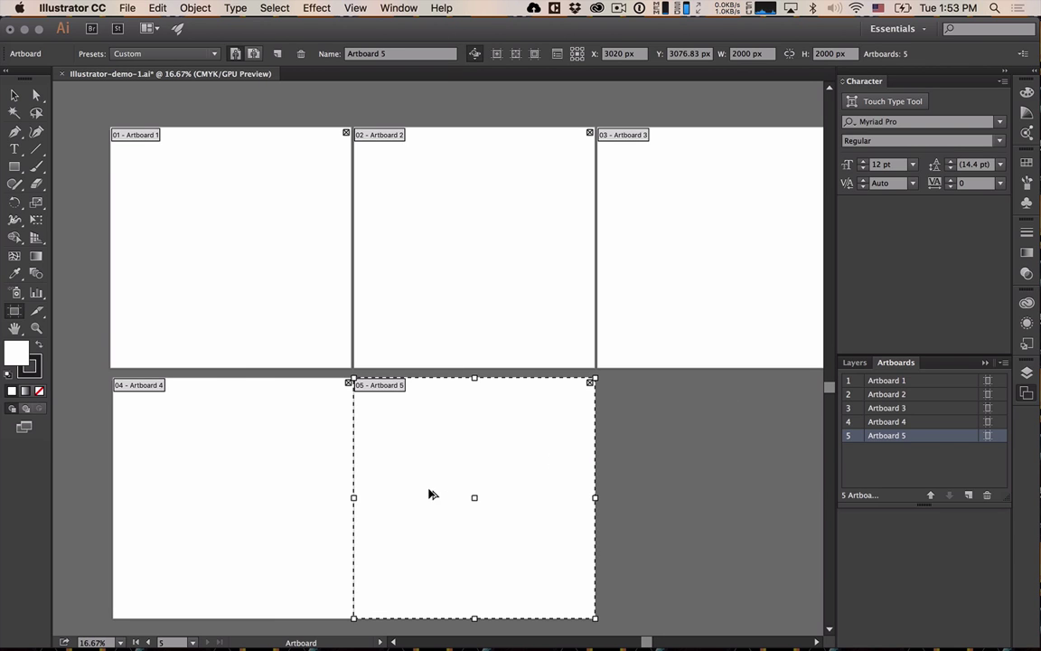
drag(301, 466, 311, 467)
drag(437, 490, 598, 375)
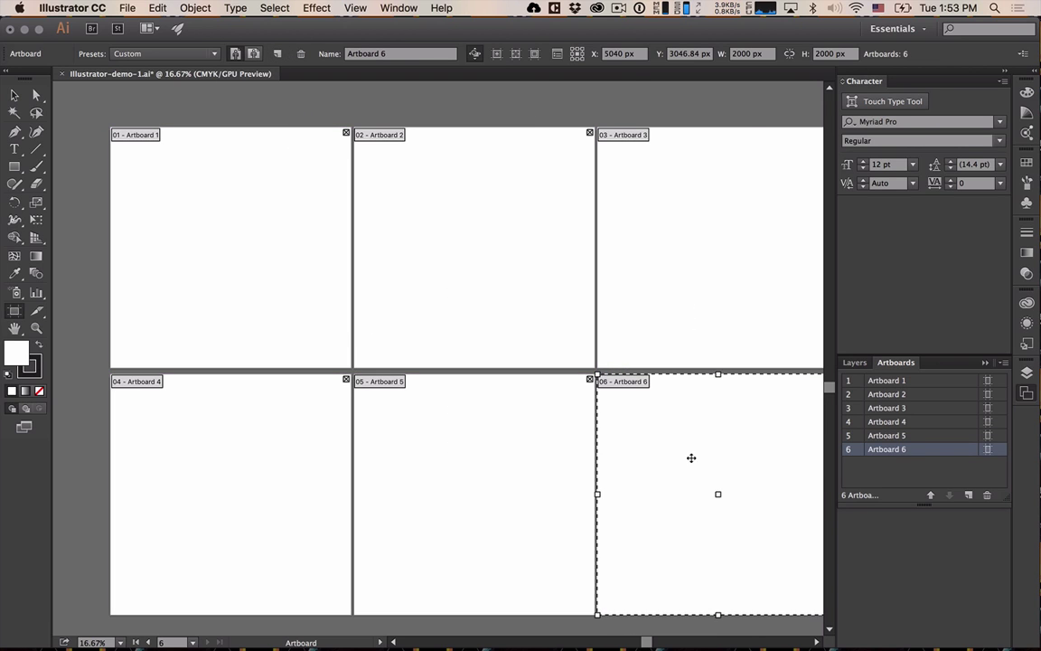
scroll(625, 461, down, 1)
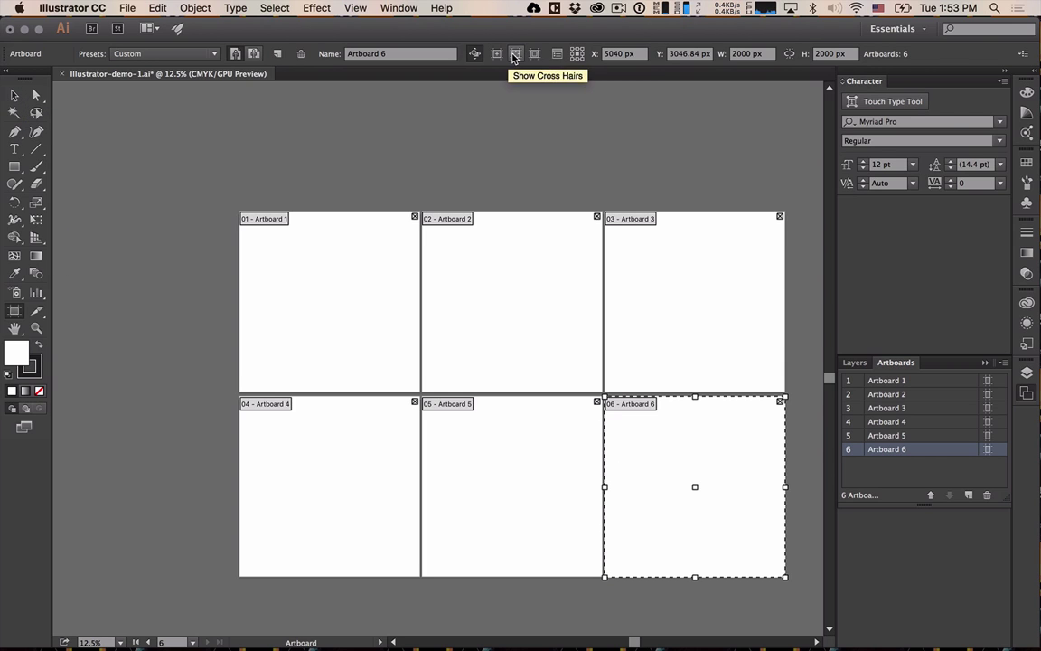
click(14, 96)
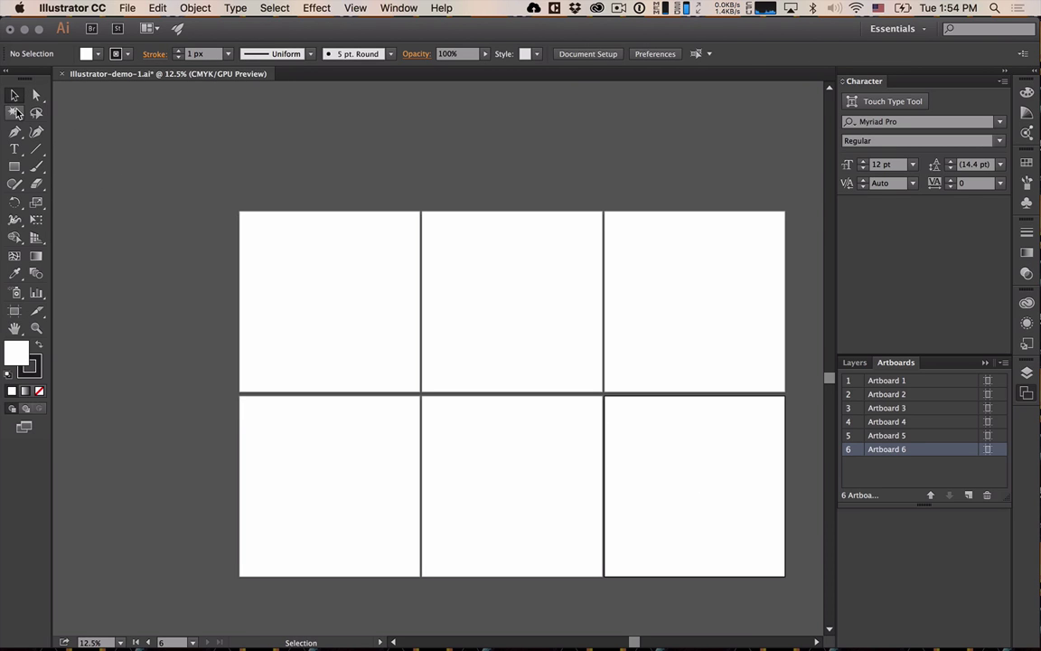
drag(553, 339, 471, 294)
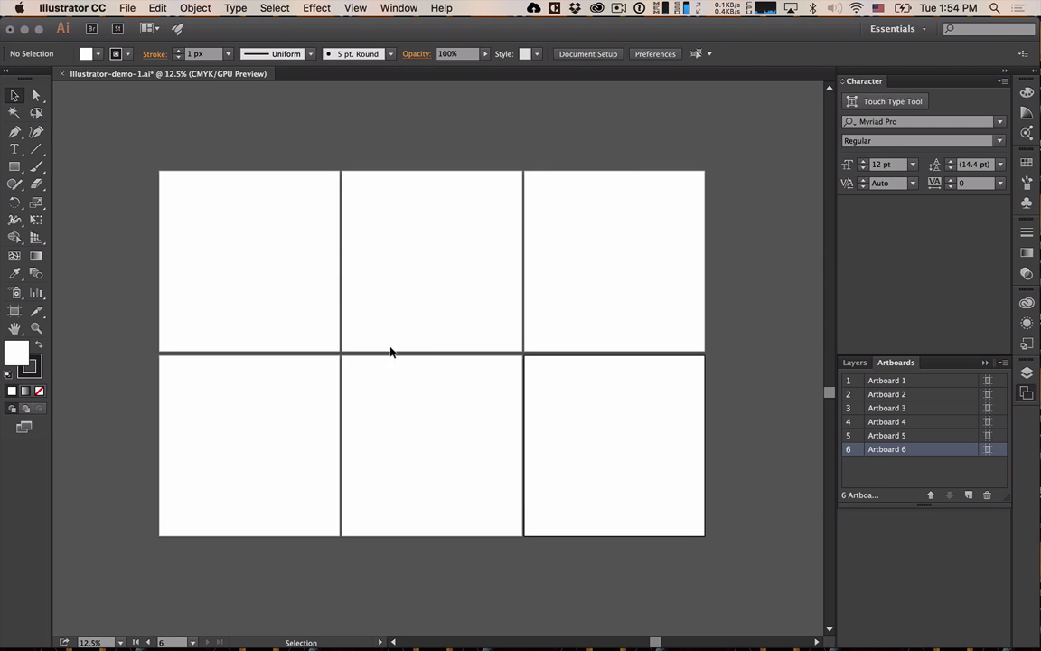
click(588, 53)
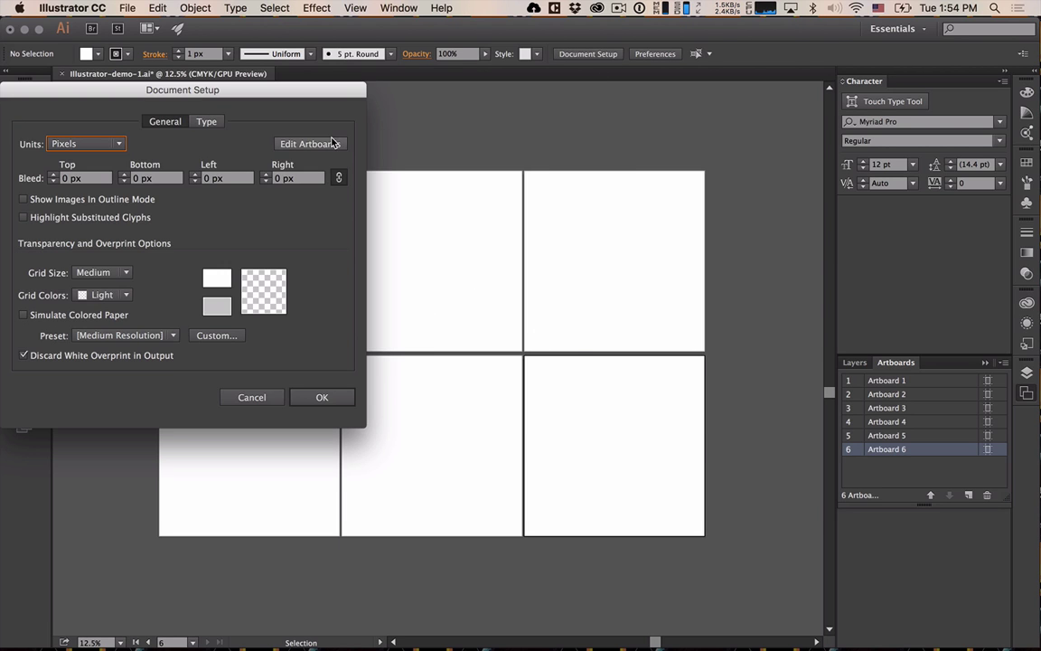
click(305, 143)
click(260, 283)
drag(276, 418, 277, 420)
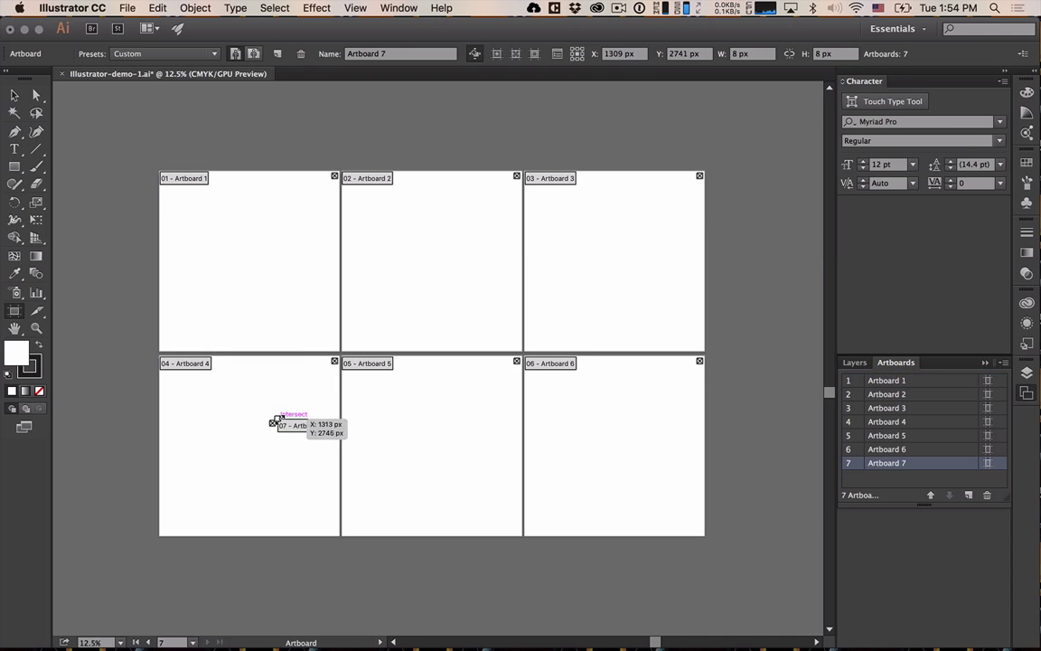
key(Escape)
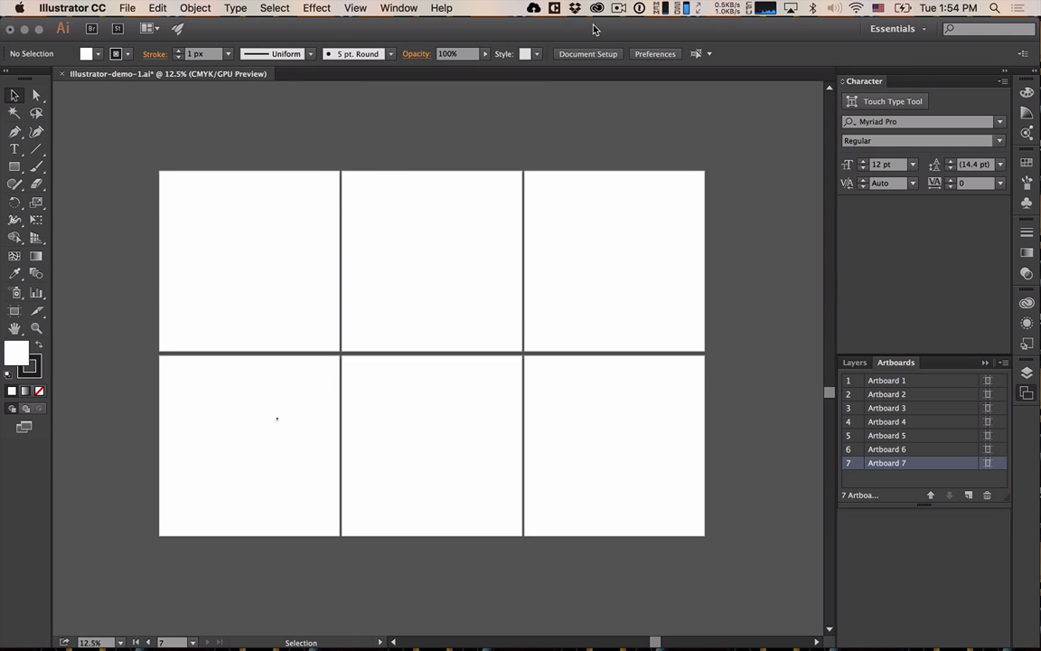
Return to artboard editing and delete the tiny 8 px artboard inside Artboard 4.
click(588, 53)
click(305, 142)
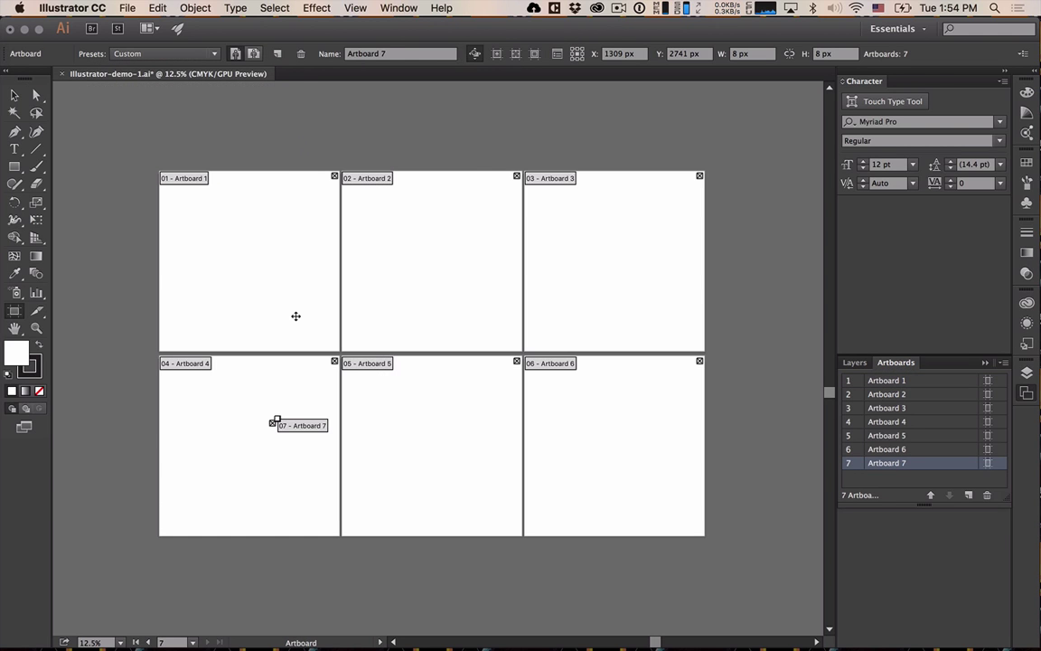
click(273, 422)
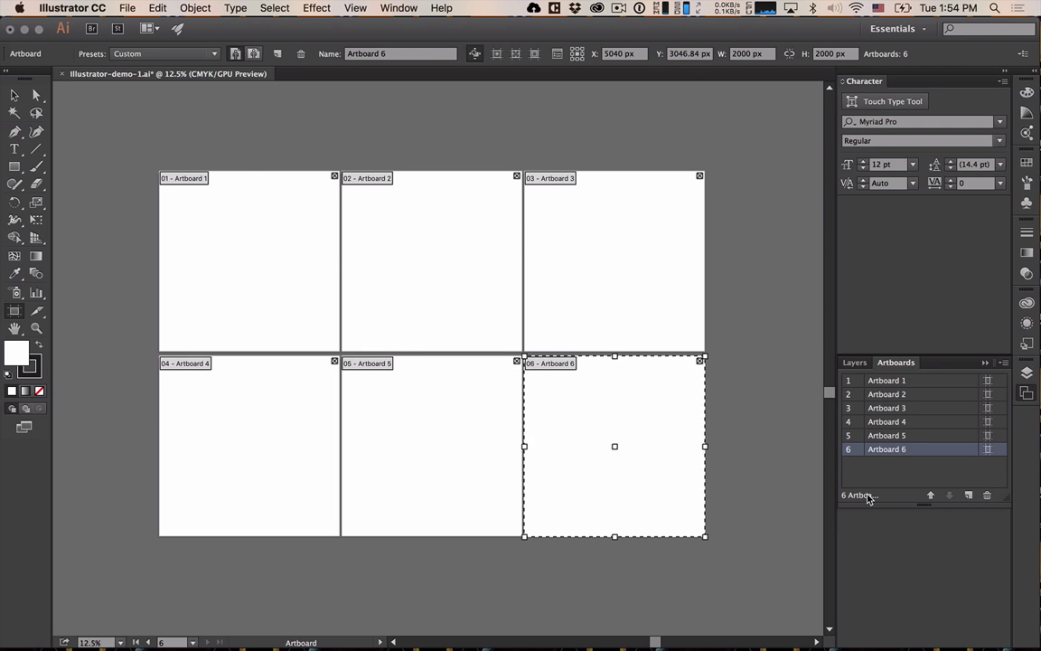
Shift Artboards 1 and 4 outward by about 250 px to widen the gap to the middle column.
click(262, 237)
drag(278, 272, 255, 272)
click(261, 416)
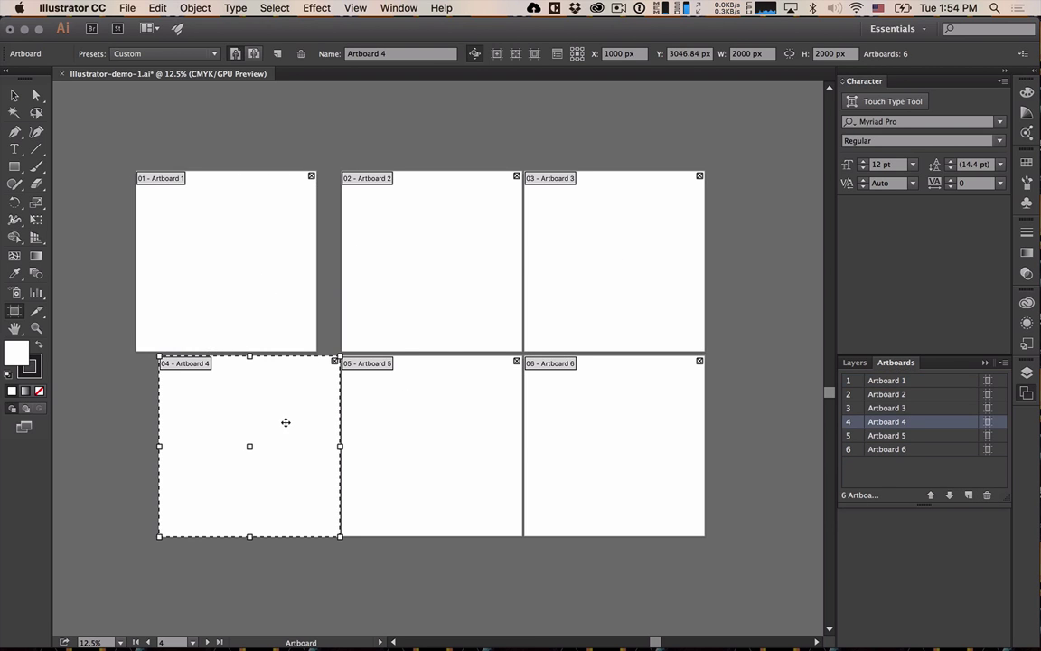
drag(284, 420, 267, 420)
Move Artboards 3 and 6 outward to about X 5440 px, keeping them aligned in one column.
click(605, 304)
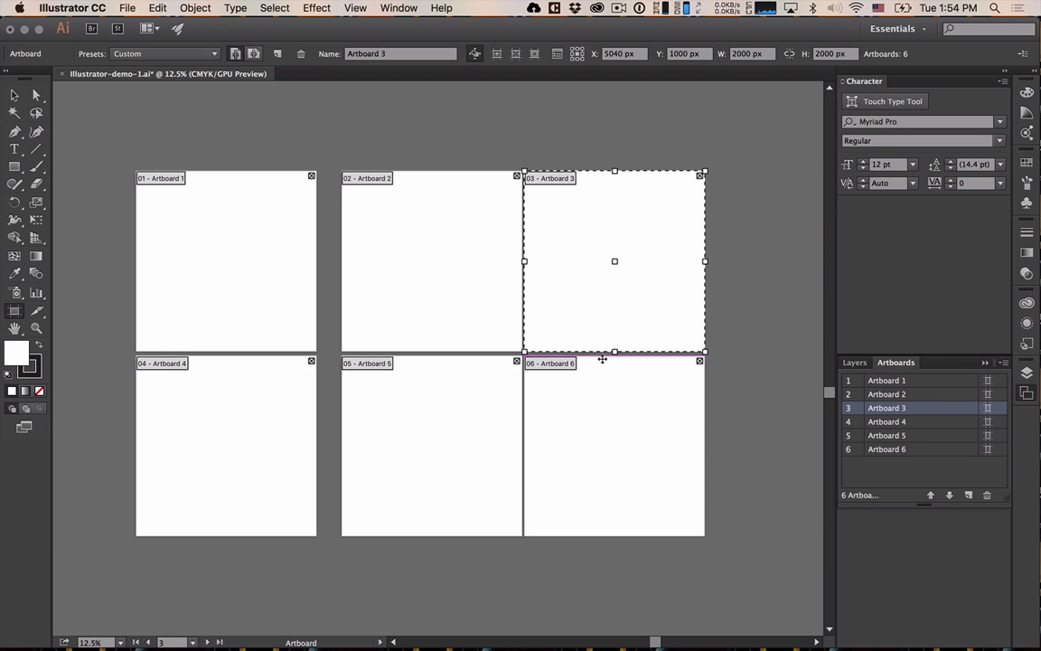
drag(604, 303, 640, 307)
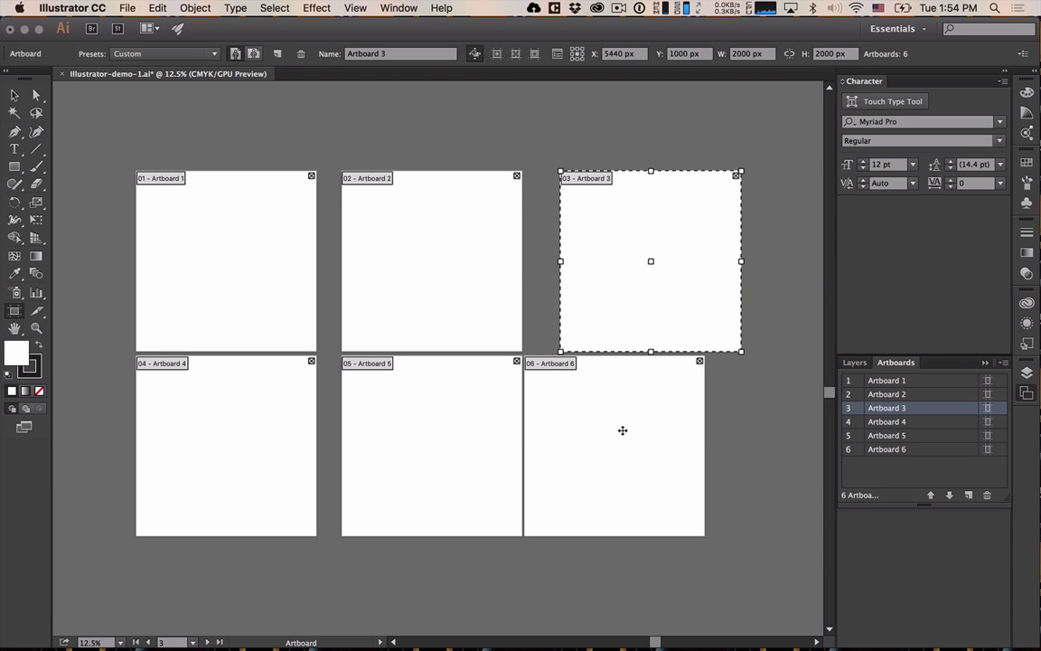
click(610, 444)
drag(610, 445, 685, 443)
Move Artboards 2 and 5 to about X 3116 px between the outer columns and finish editing the artboards.
click(362, 224)
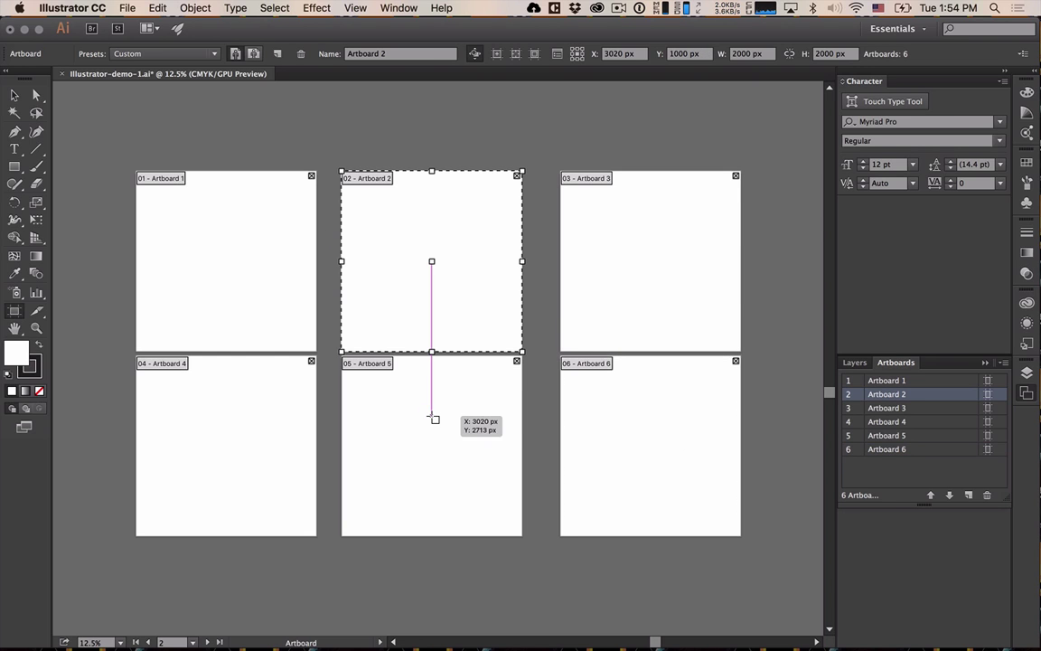
drag(442, 298, 451, 298)
click(442, 410)
drag(442, 410, 451, 409)
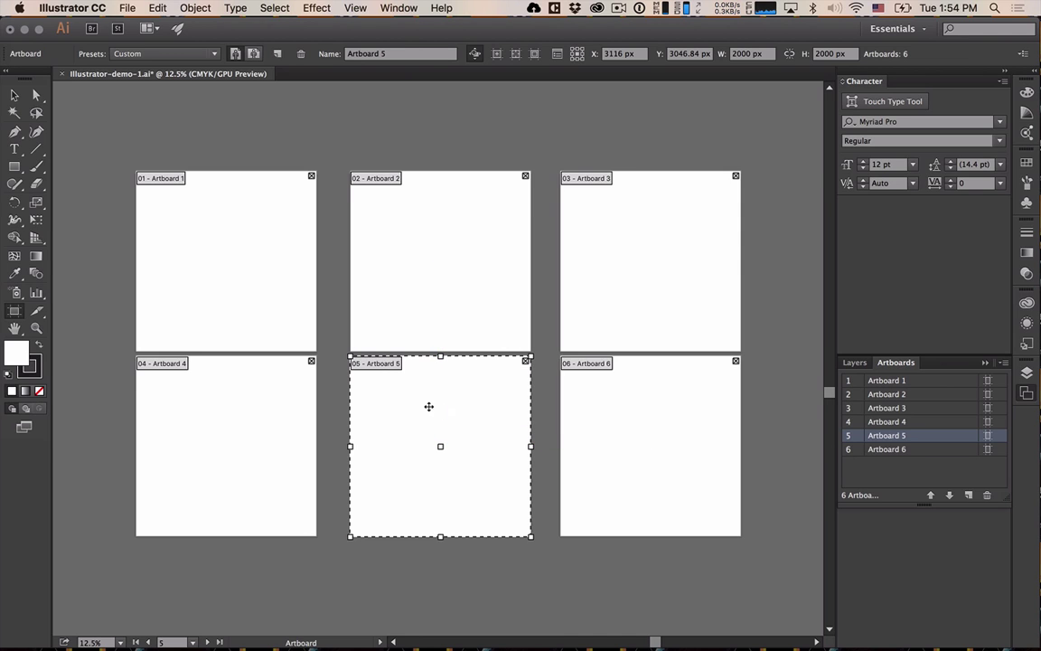
click(13, 95)
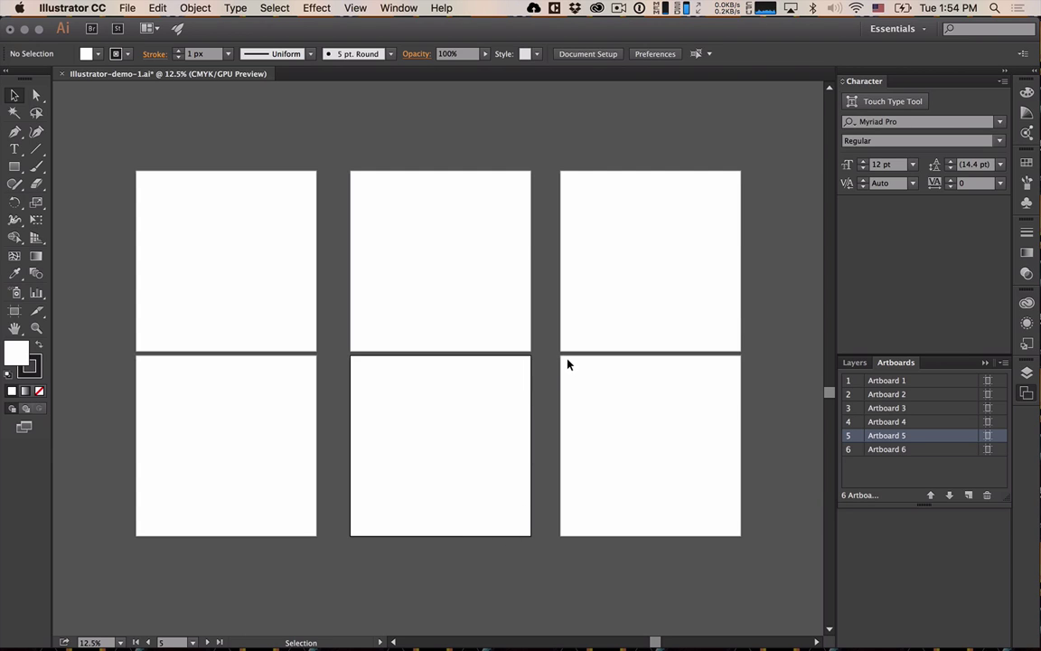
Make several artboards active one after another, ending with Artboard 1, and view that artboard closer.
click(413, 284)
click(680, 293)
click(679, 462)
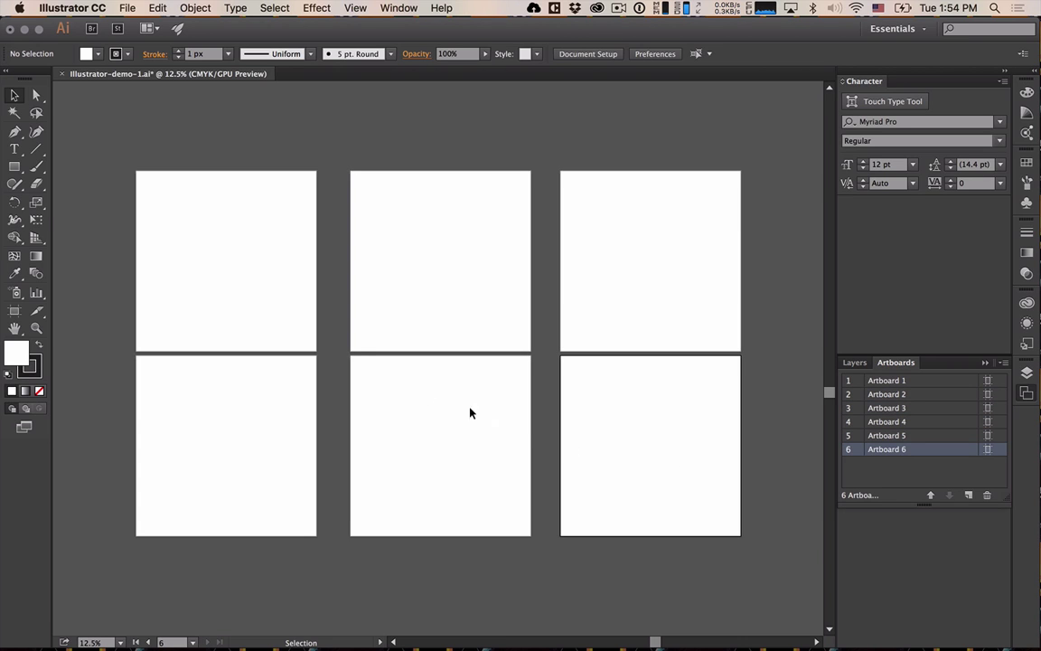
click(230, 276)
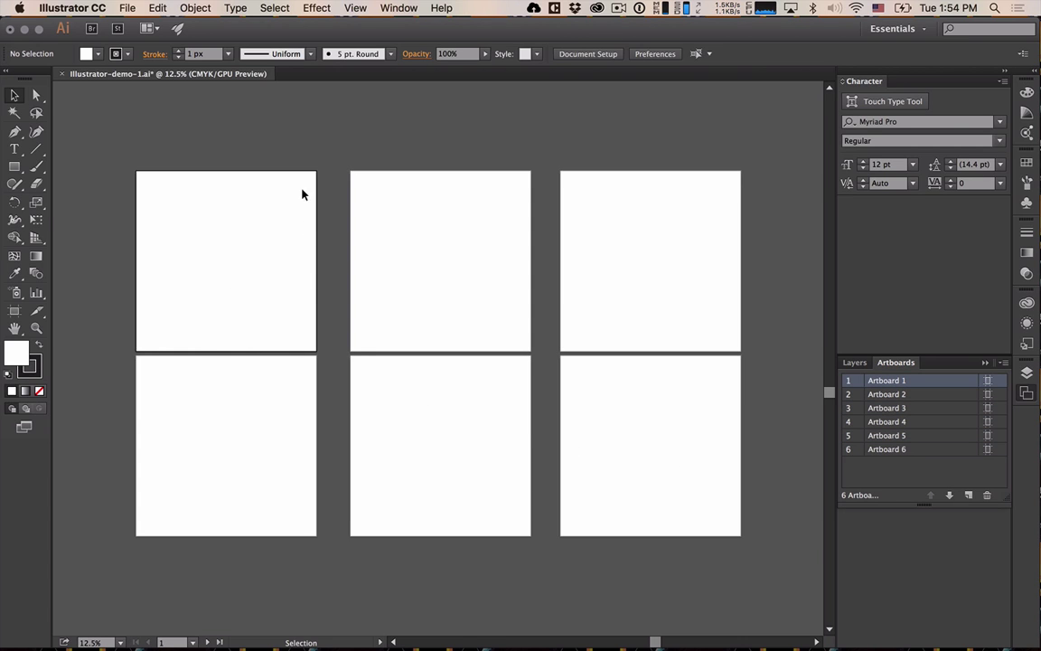
click(204, 367)
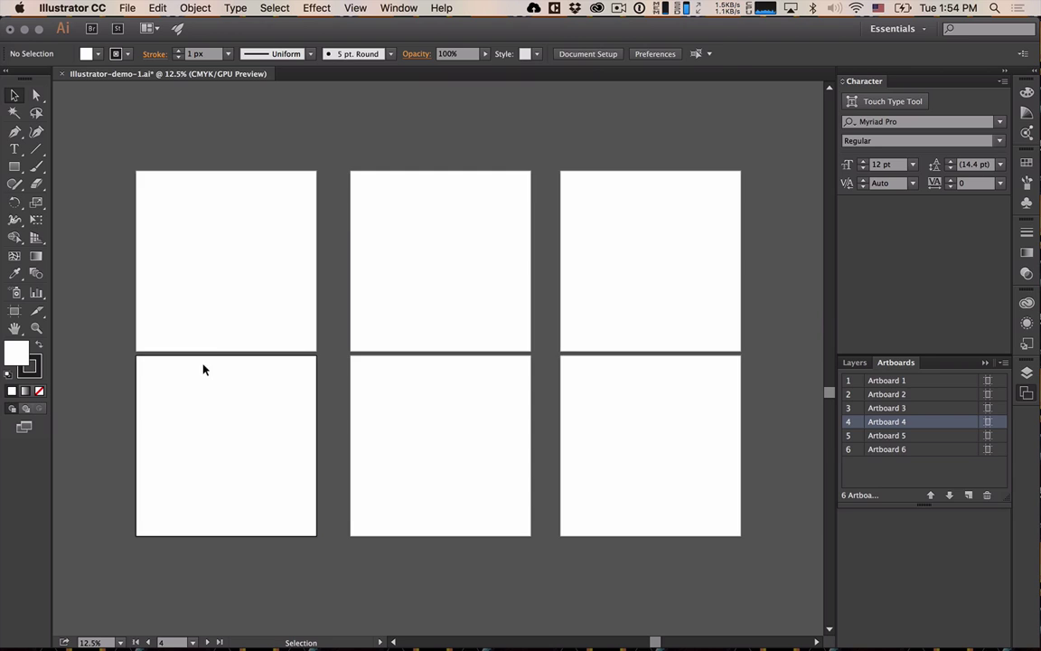
click(387, 222)
click(214, 255)
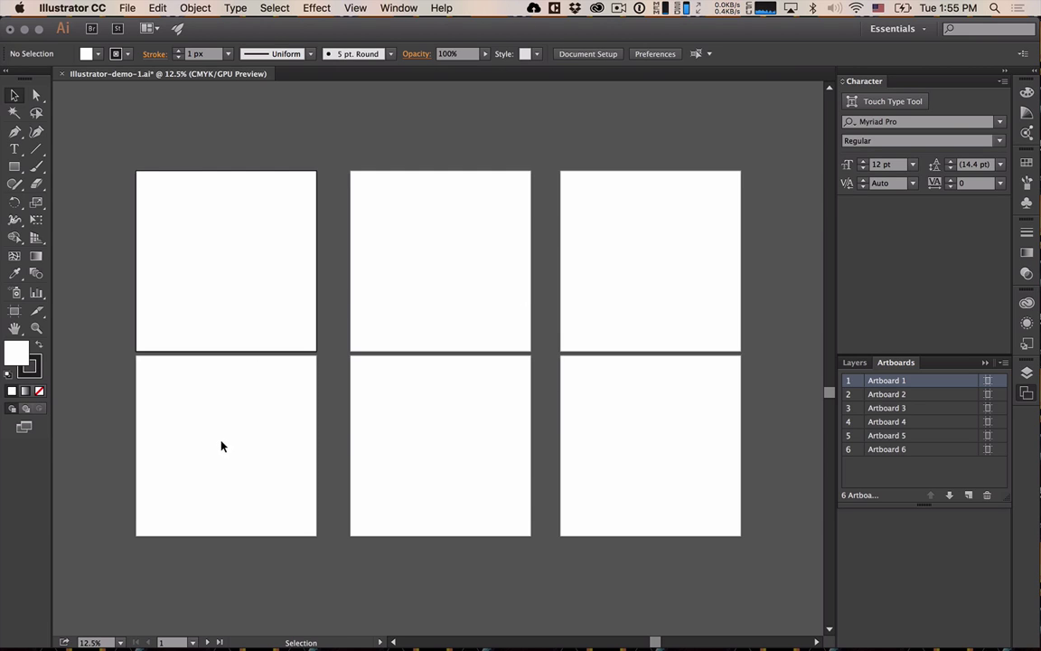
scroll(117, 278, up, 1)
scroll(116, 278, up, 1)
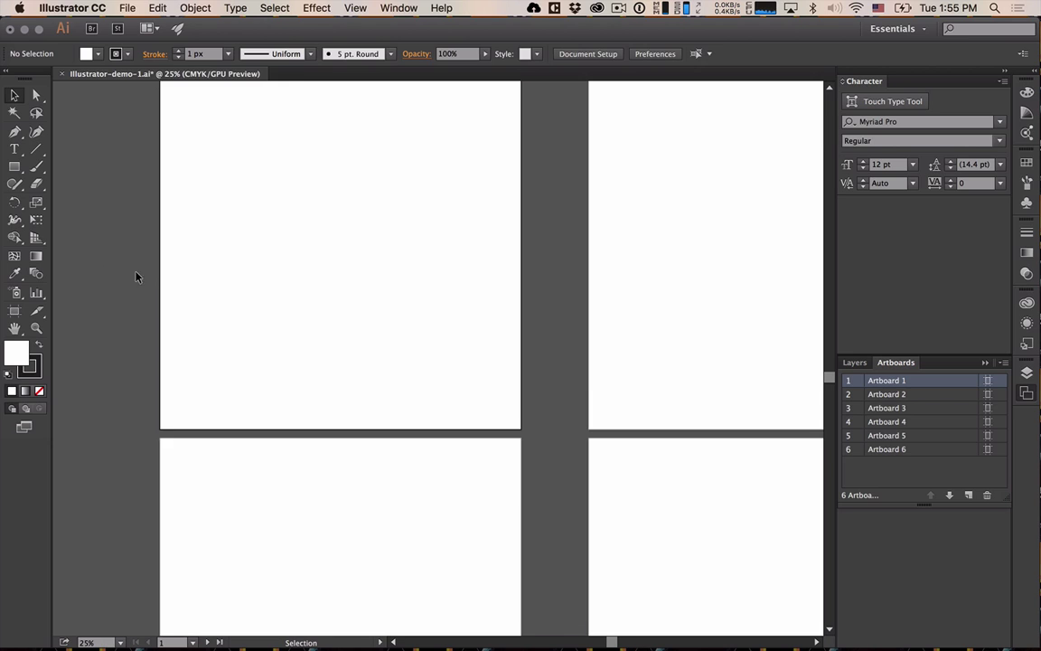
Switch to Finder and open the sketch photo File May 17, 1 56 39 PM.jpeg from the Dropbox folder in Illustrator.
drag(418, 202, 447, 323)
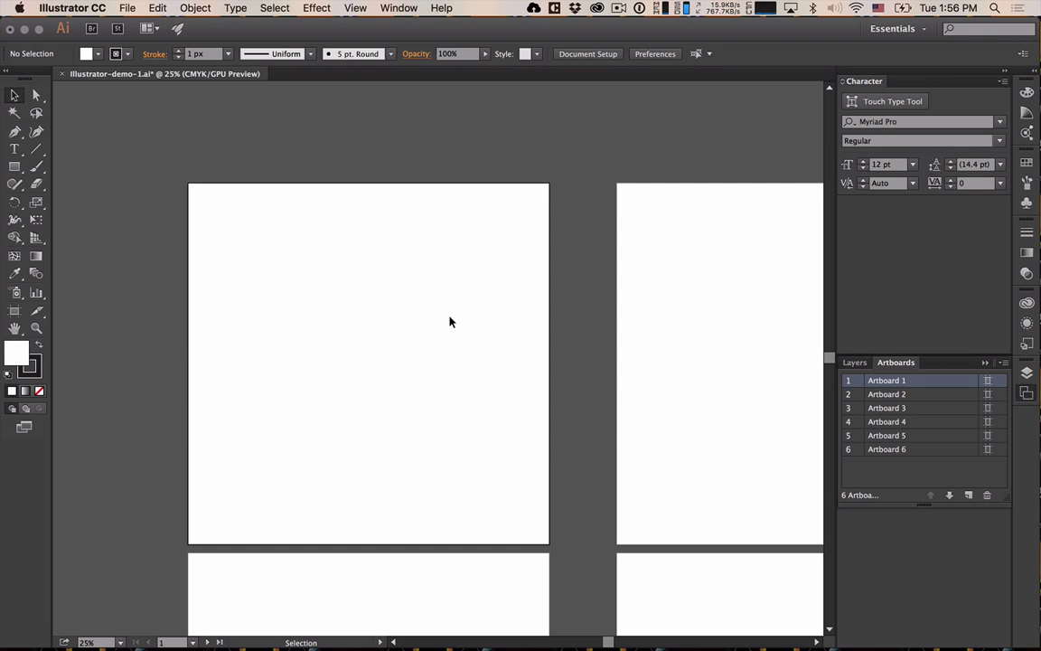
key(super+Tab)
key(super+Tab)
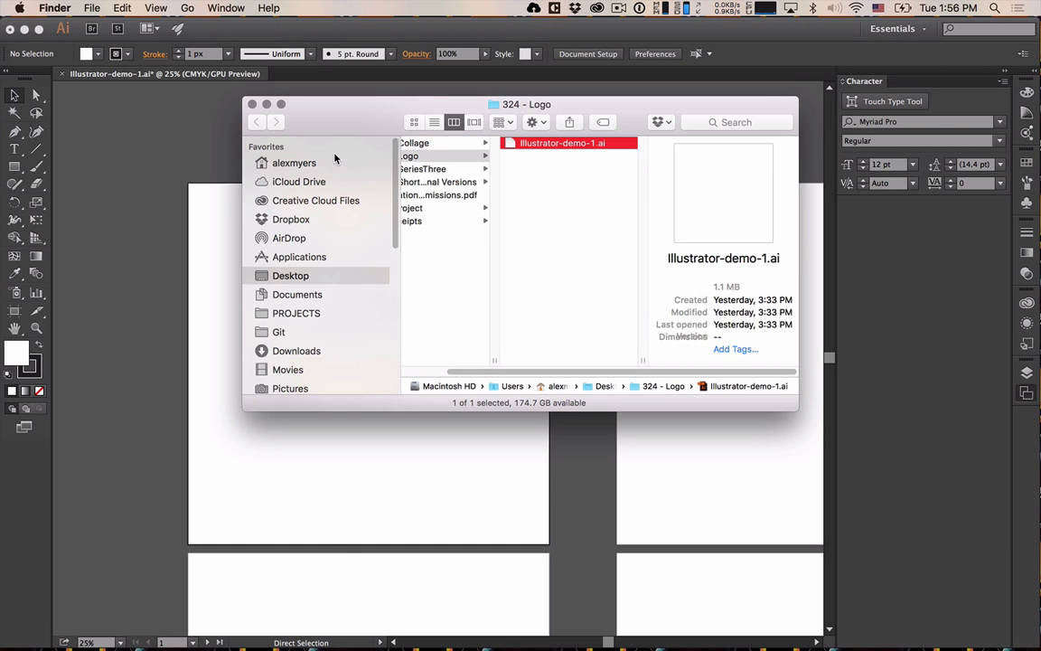
click(290, 219)
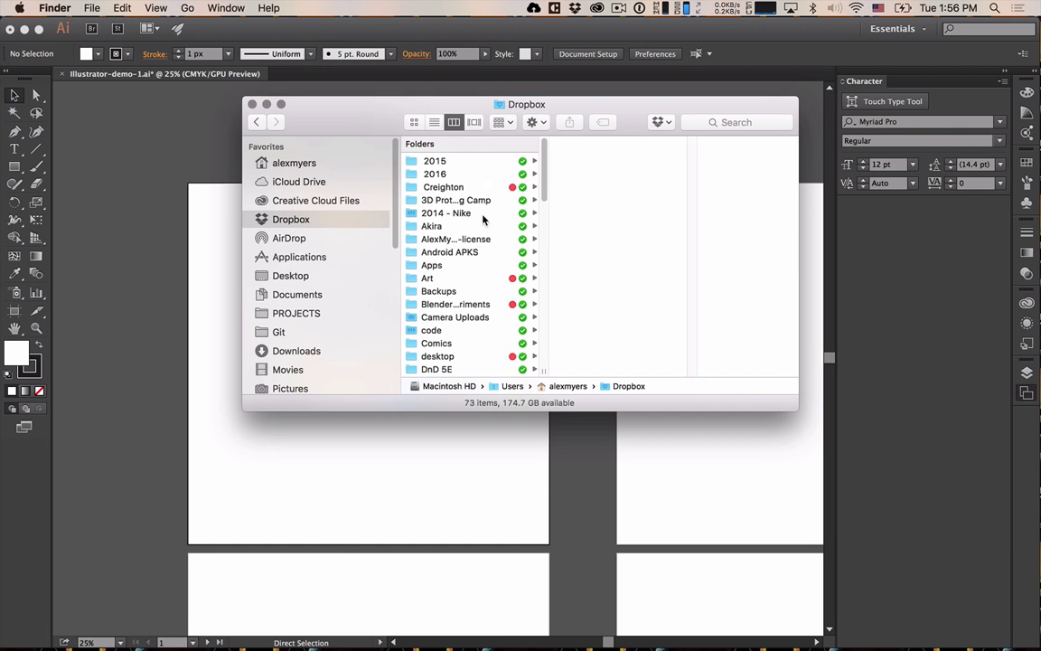
scroll(474, 238, down, 5)
scroll(474, 237, down, 15)
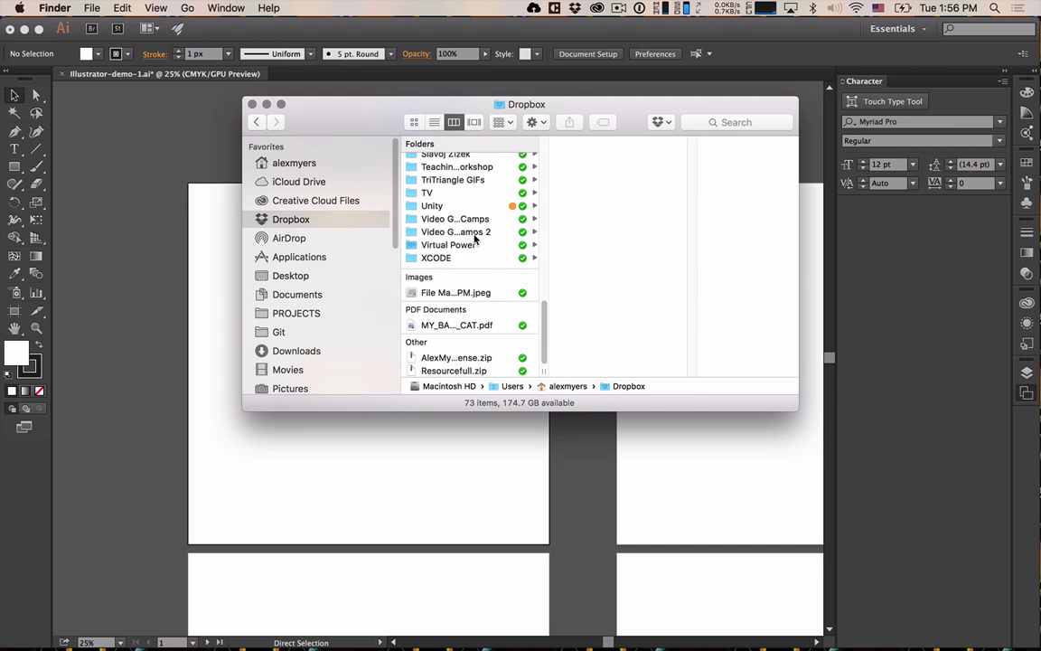
click(468, 293)
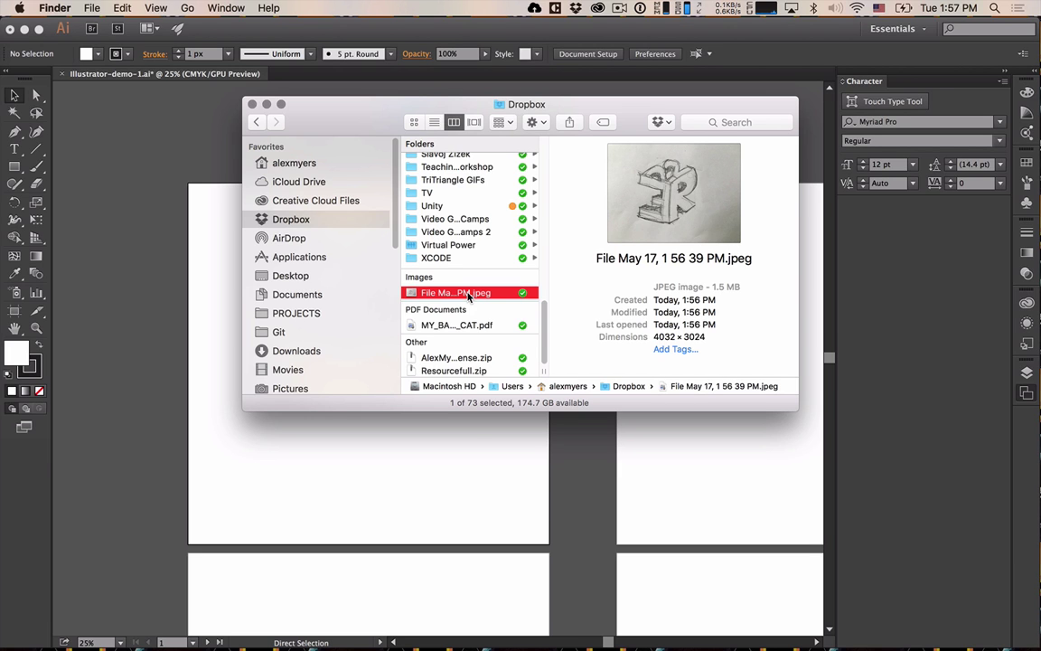
drag(469, 296, 486, 583)
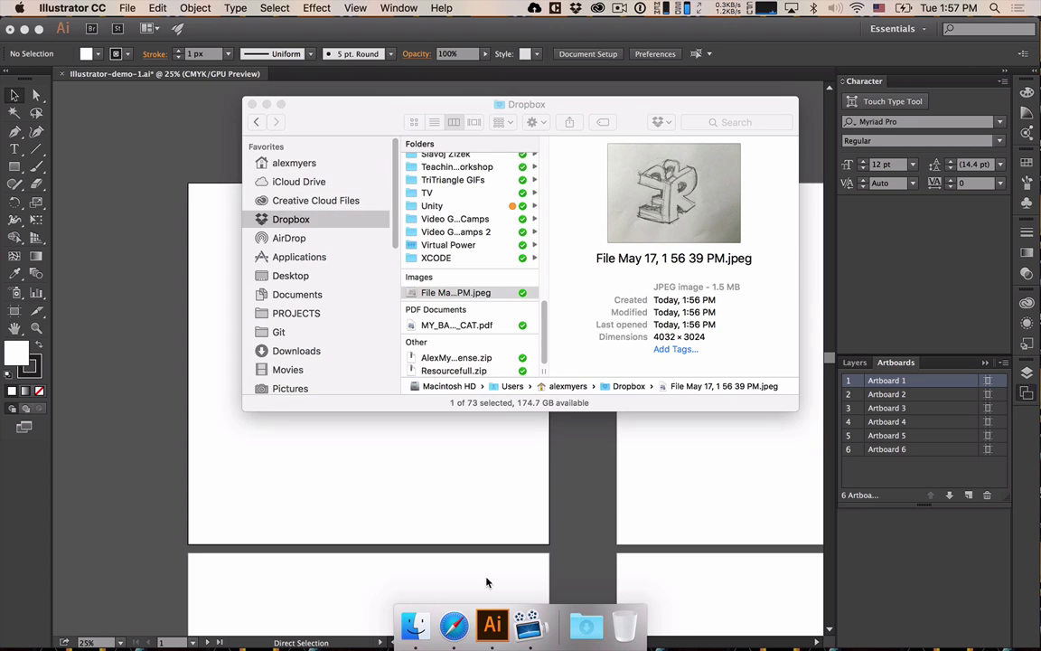
Scale the sketch photo down proportionally to about 2176 x 1632 px and centre it horizontally over the artboard.
scroll(449, 242, down, 10)
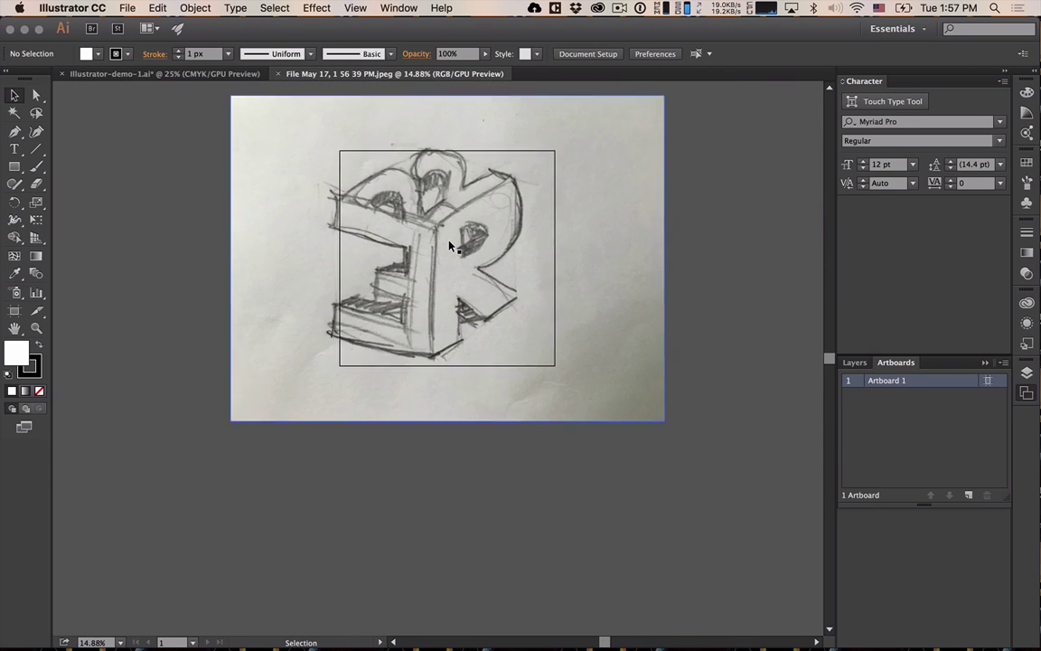
drag(506, 281, 530, 284)
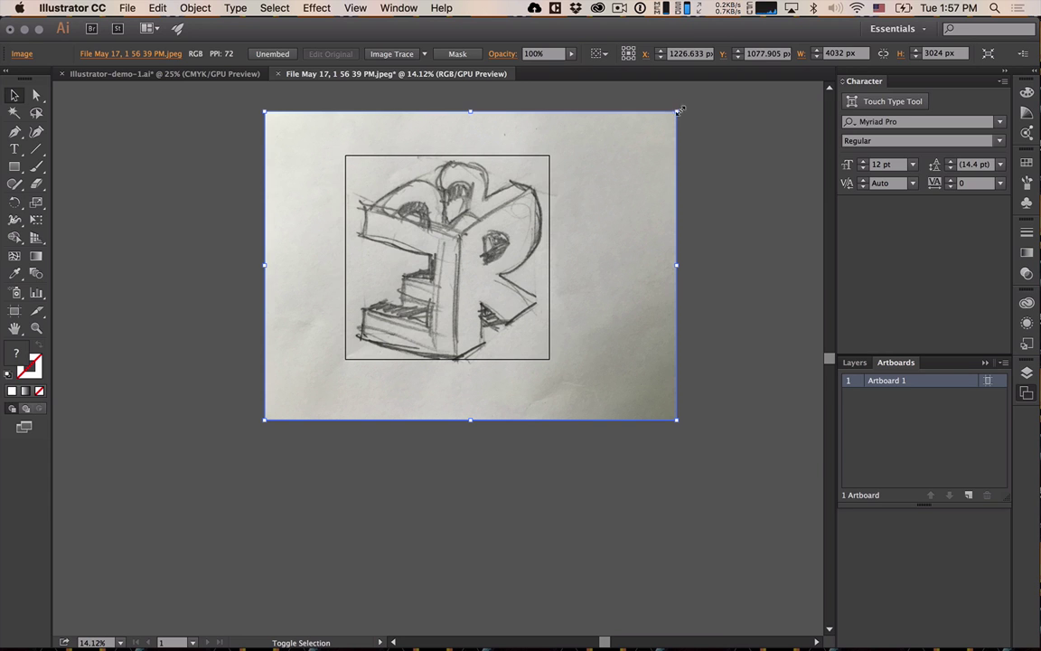
drag(675, 112, 583, 160)
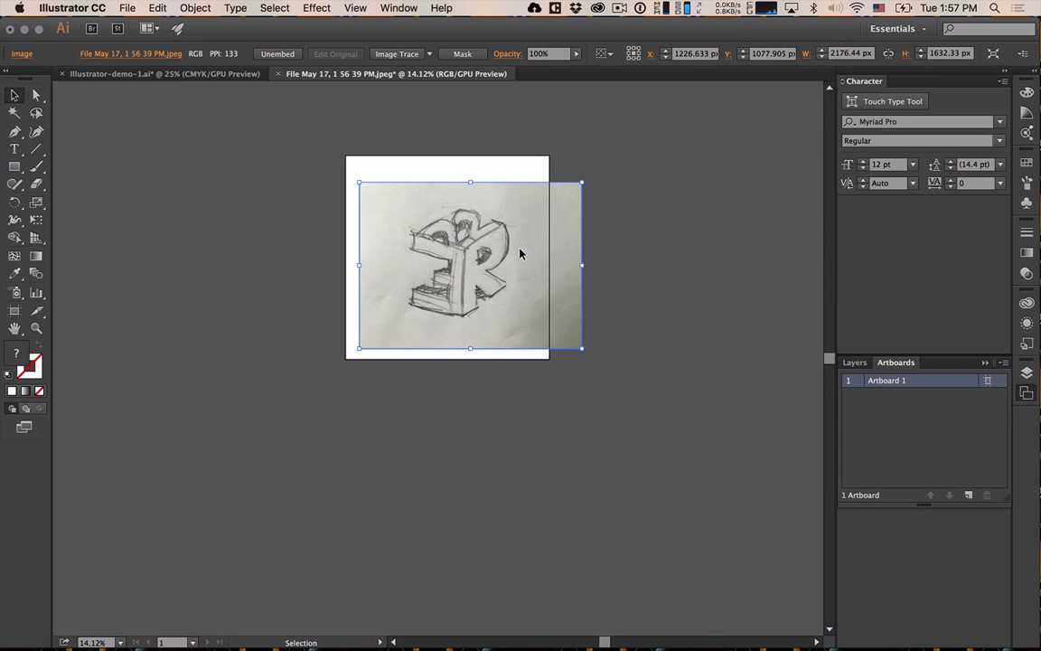
drag(521, 252, 500, 252)
scroll(427, 220, up, 5)
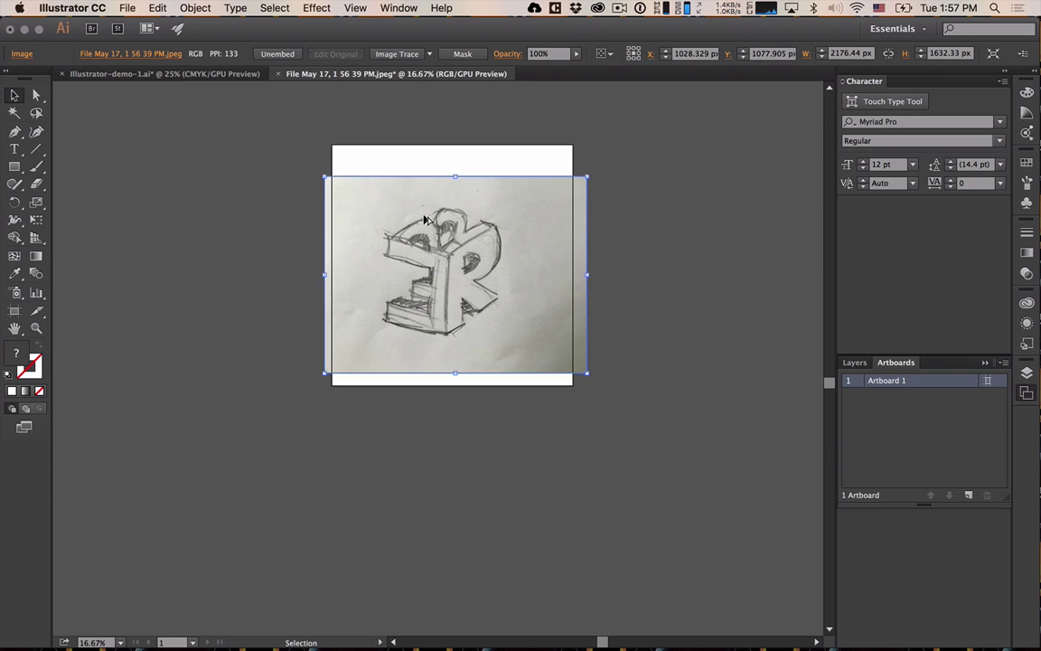
scroll(426, 244, right, 5)
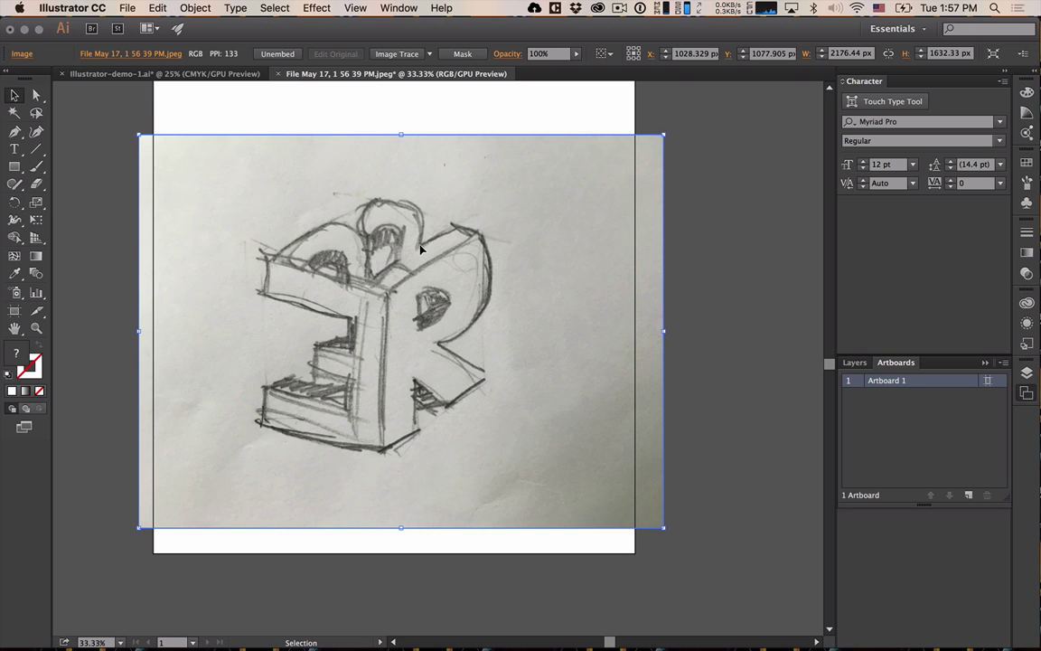
Lock the layer holding the sketch photo and add a new layer above it for tracing with the Pen tool.
click(854, 362)
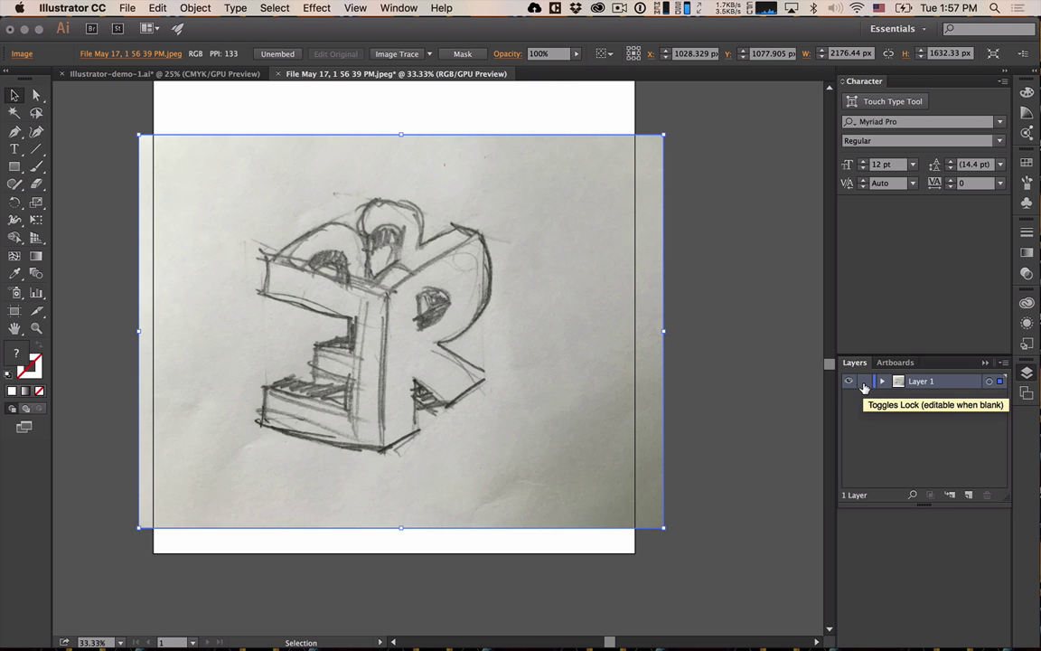
click(866, 382)
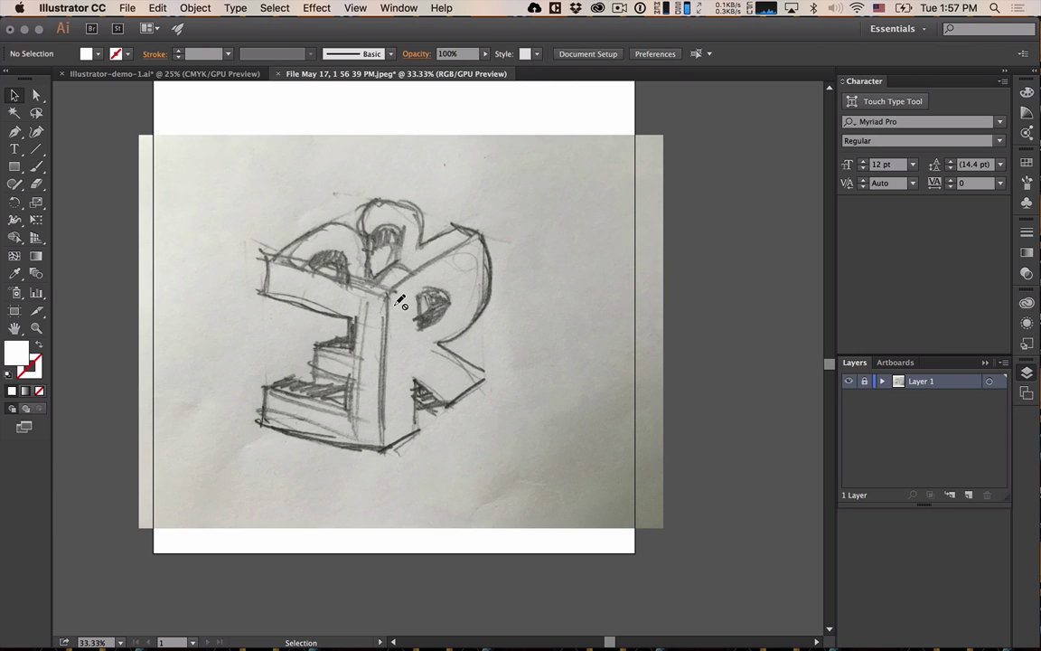
key(p)
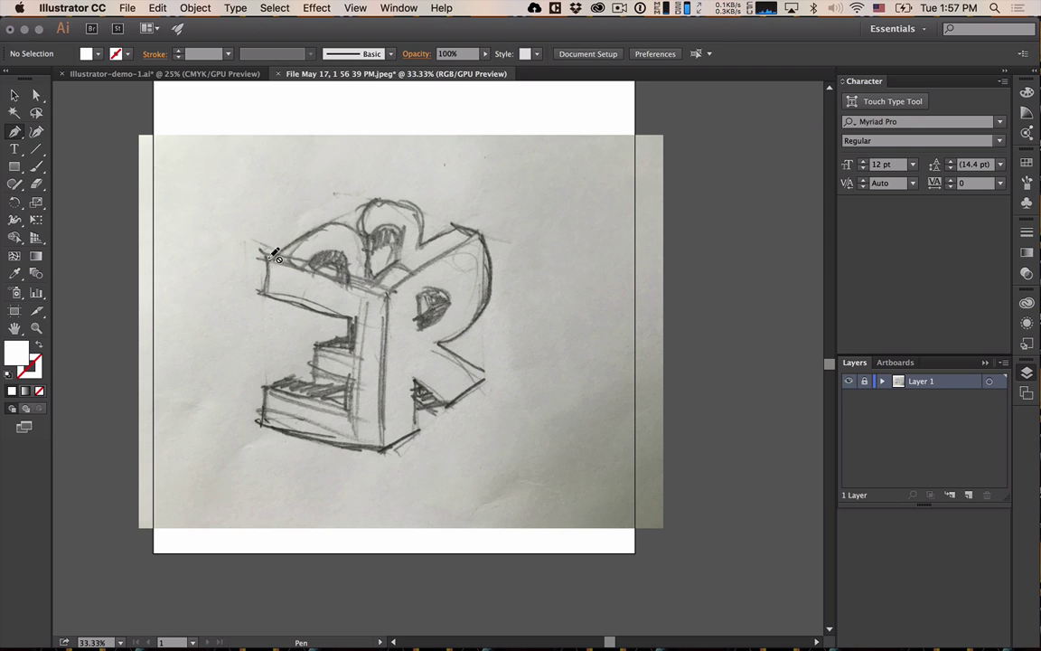
key(super+l)
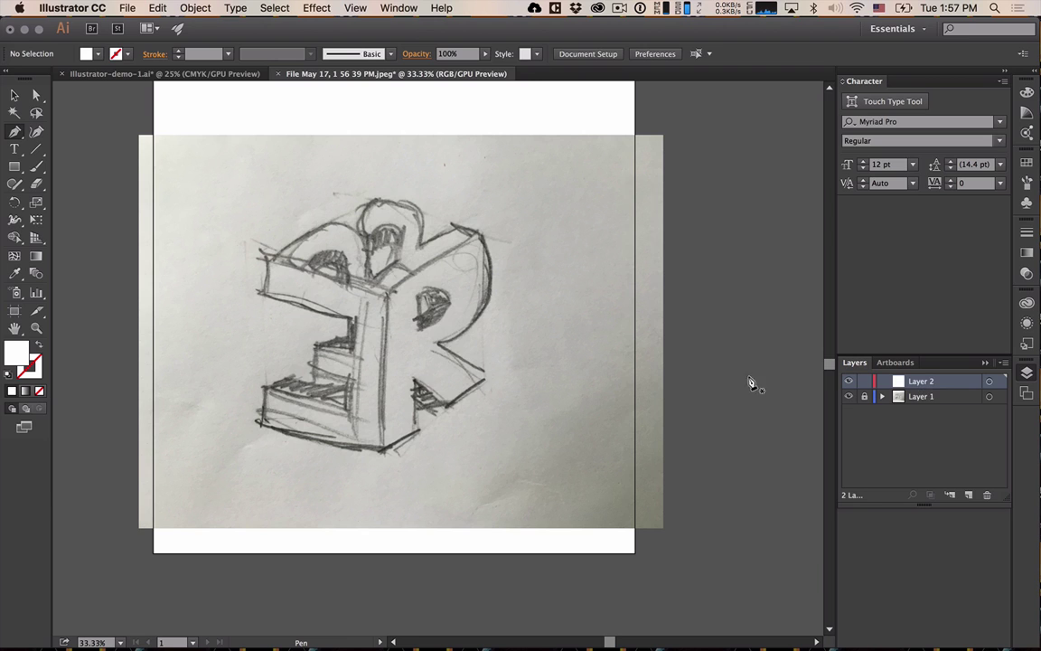
Trace the top edge, vertical corner edge and bottom edge of the sketched E with straight Pen segments, and swap fill and stroke.
click(263, 259)
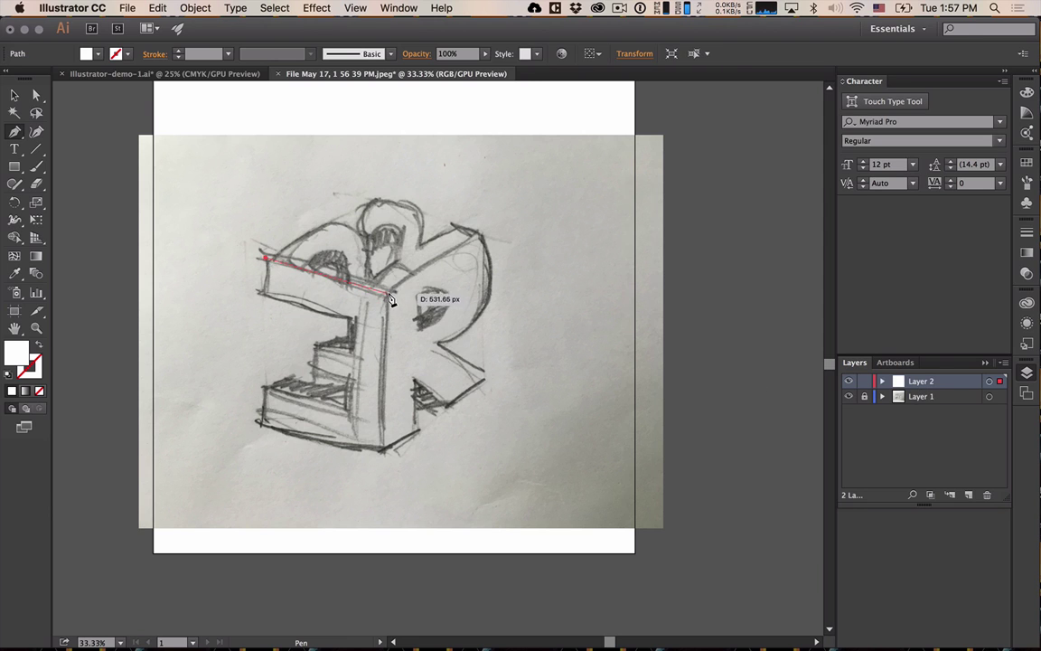
click(387, 295)
click(382, 448)
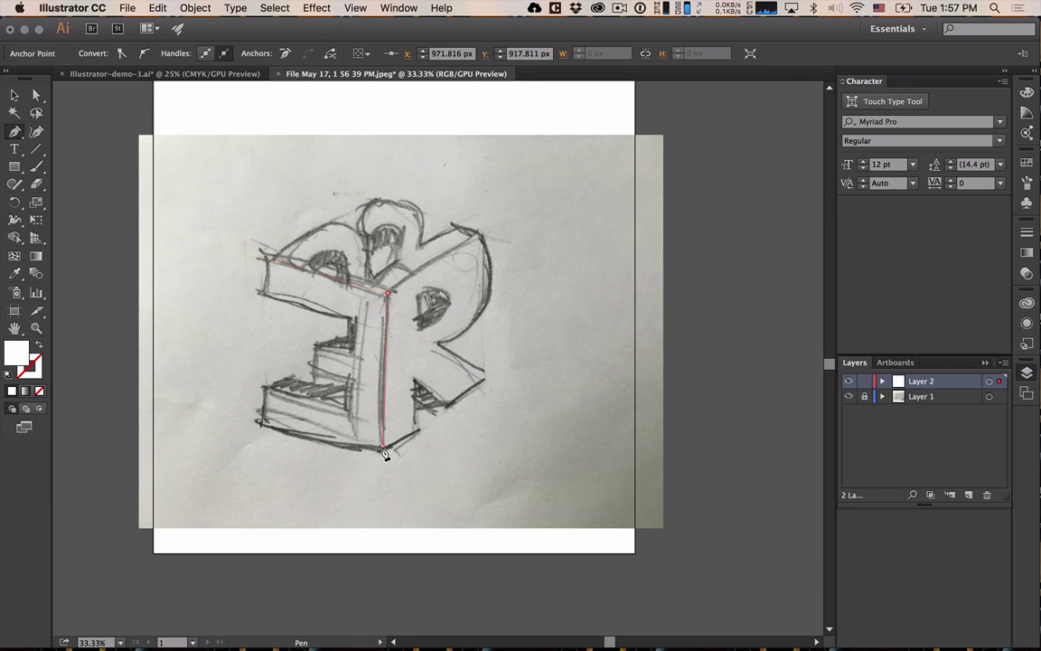
click(261, 421)
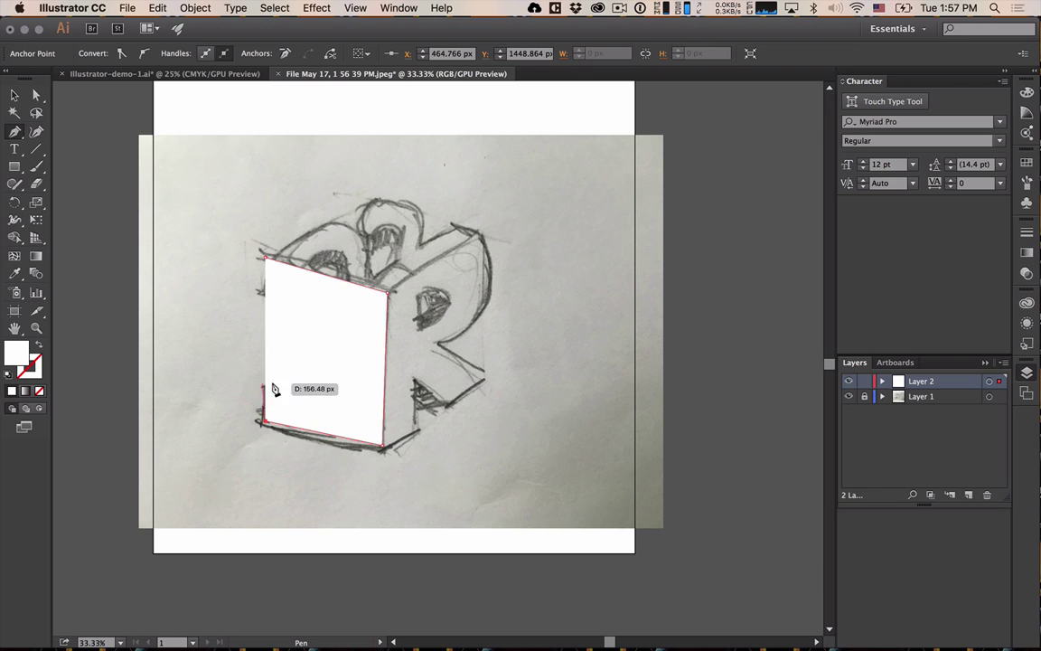
key(Escape)
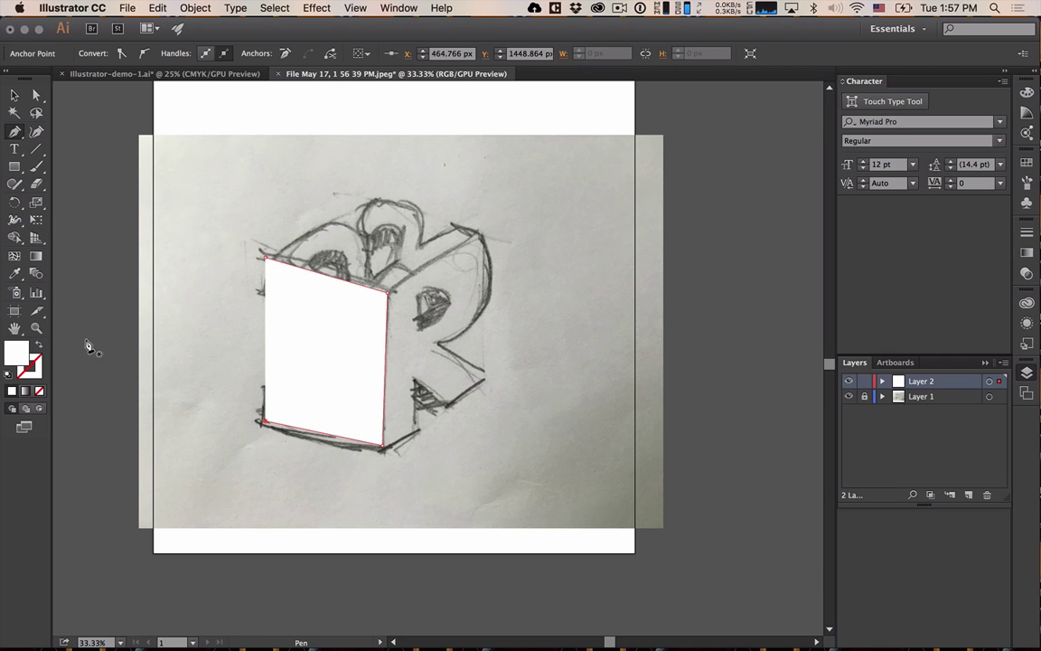
key(shift+x)
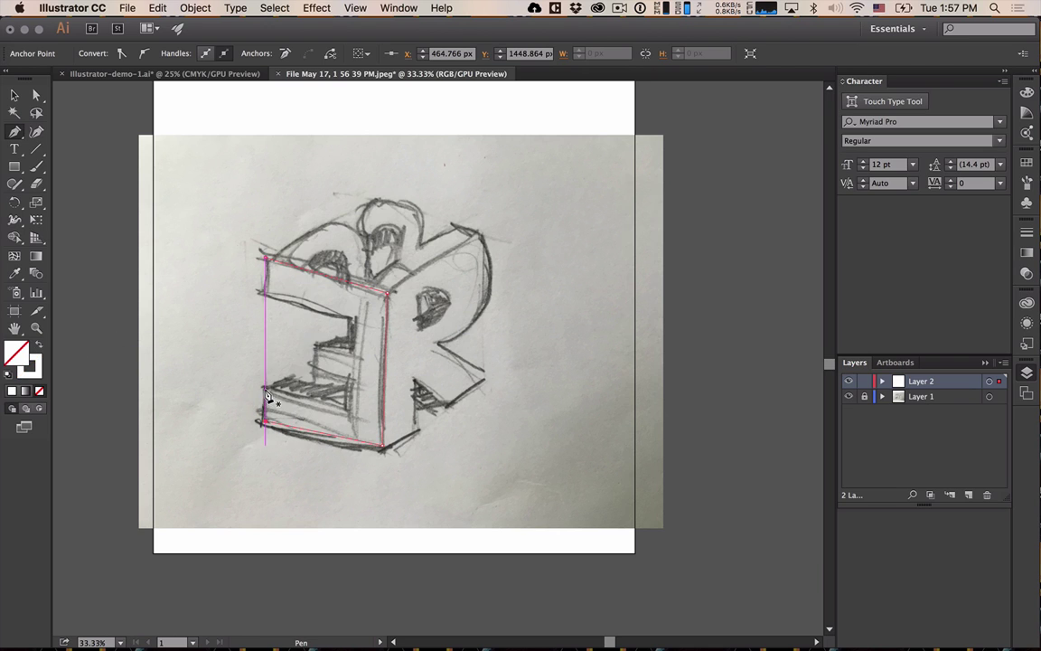
Continue the Pen path around the three arms of the sketched E and close the outline at its starting point.
click(261, 421)
click(265, 389)
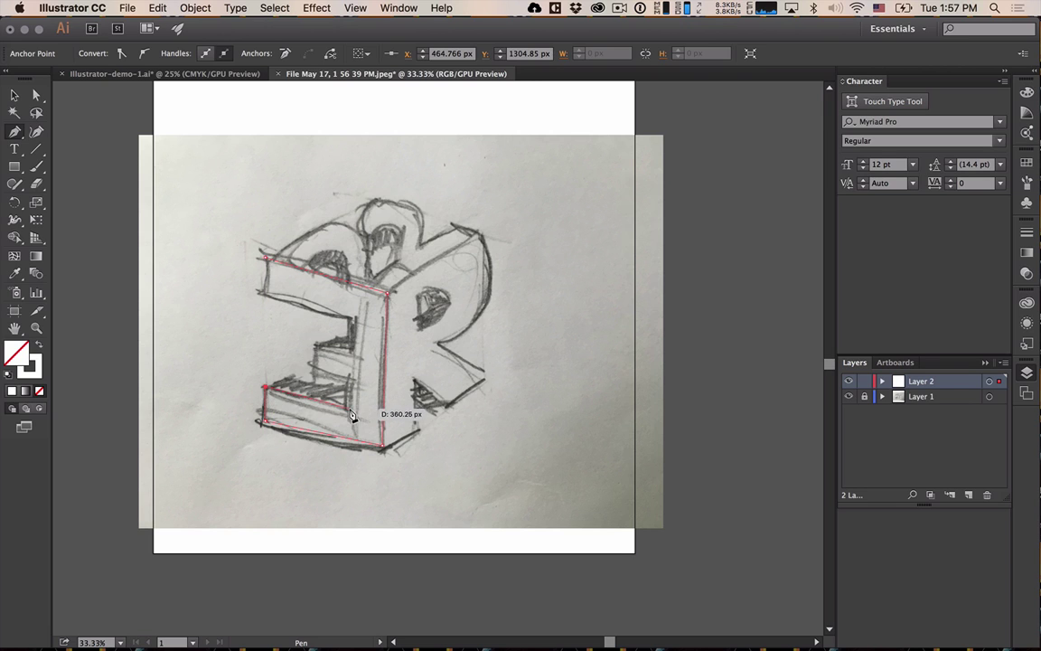
click(351, 383)
click(314, 371)
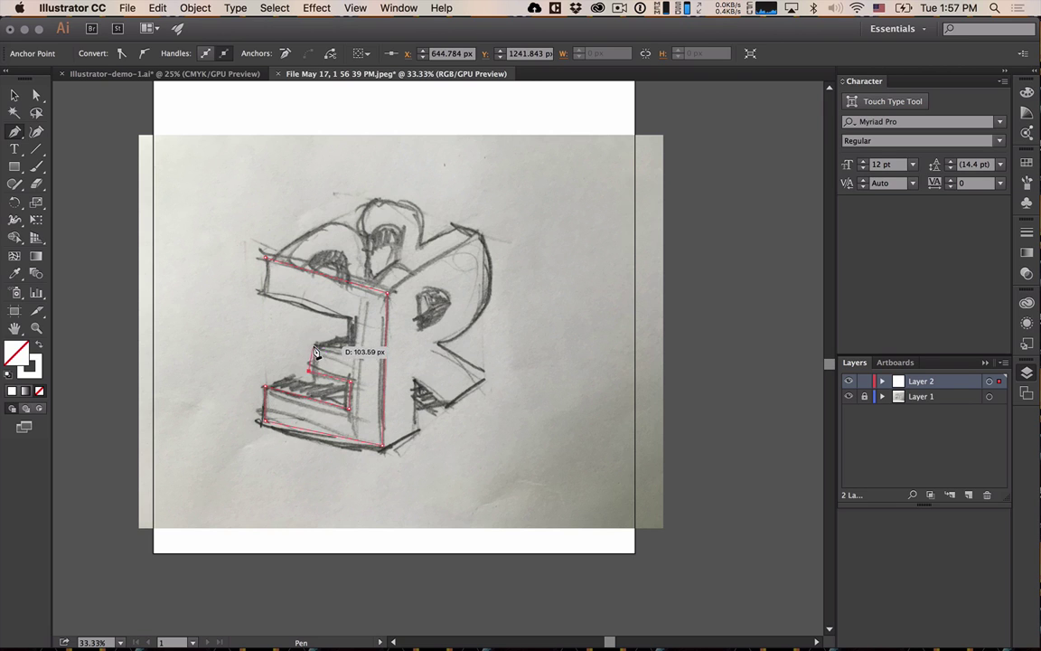
click(313, 347)
click(354, 318)
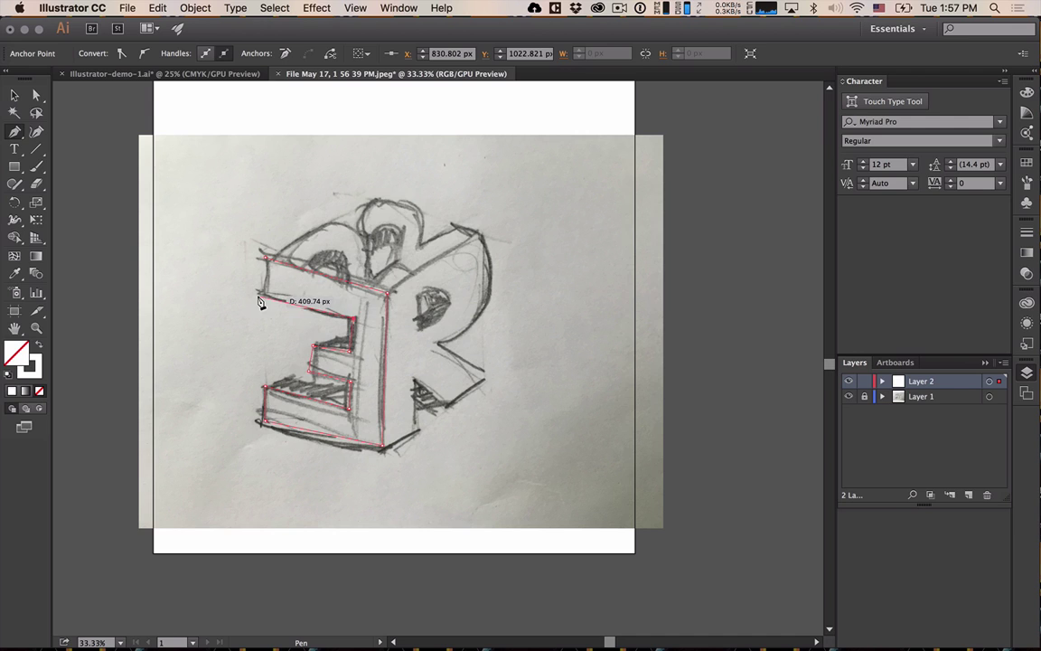
click(260, 292)
click(267, 260)
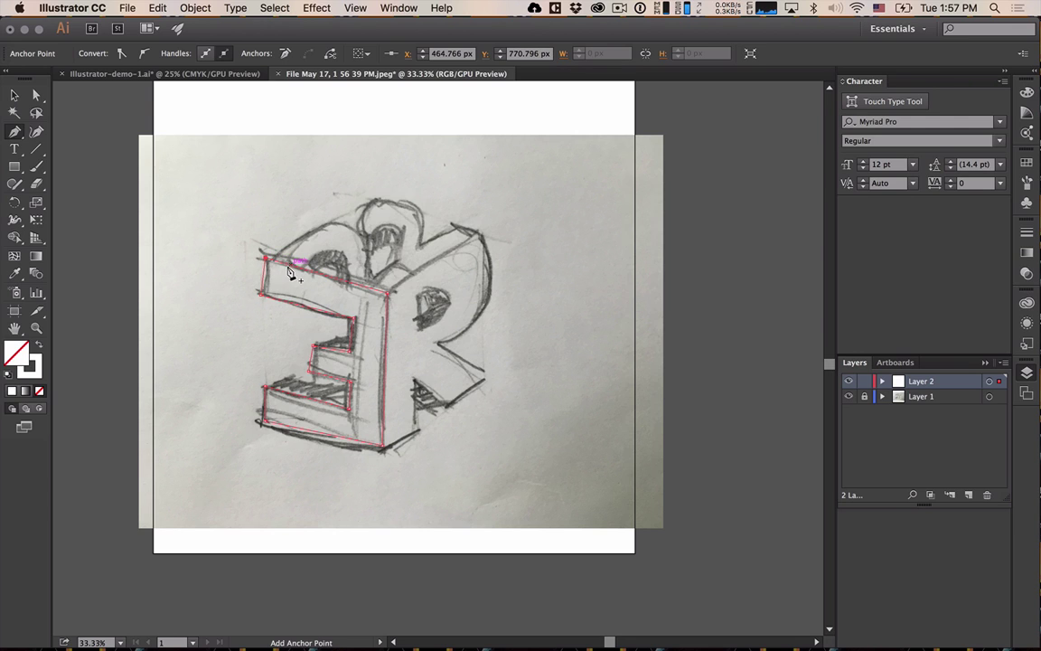
Make the stroke colour active, set the E outline's stroke weight to 20 px and deselect the outline.
click(34, 343)
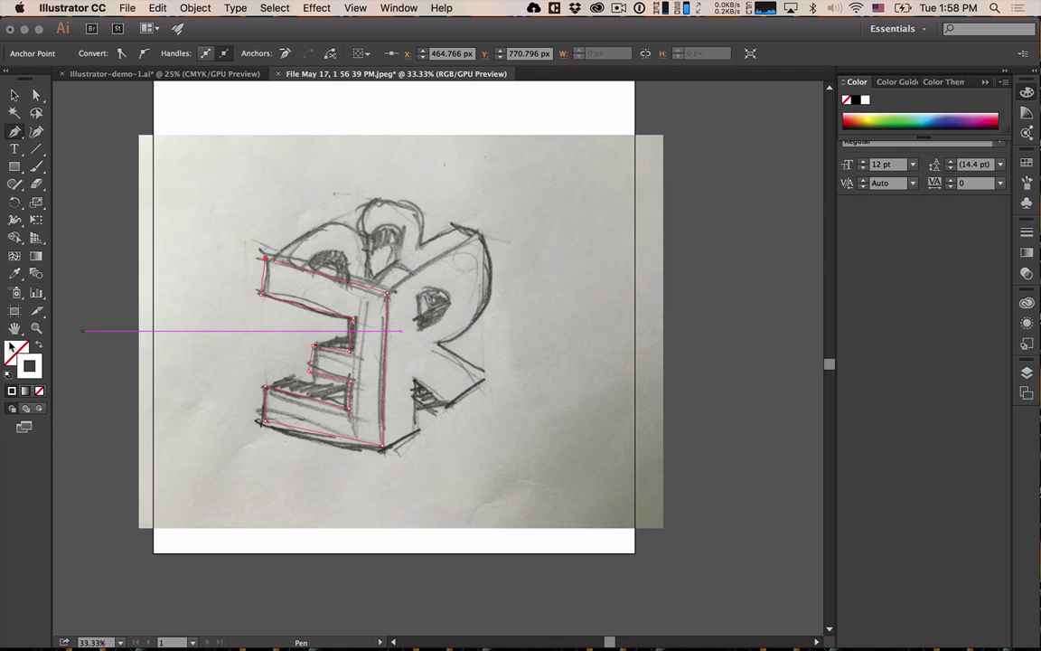
key(v)
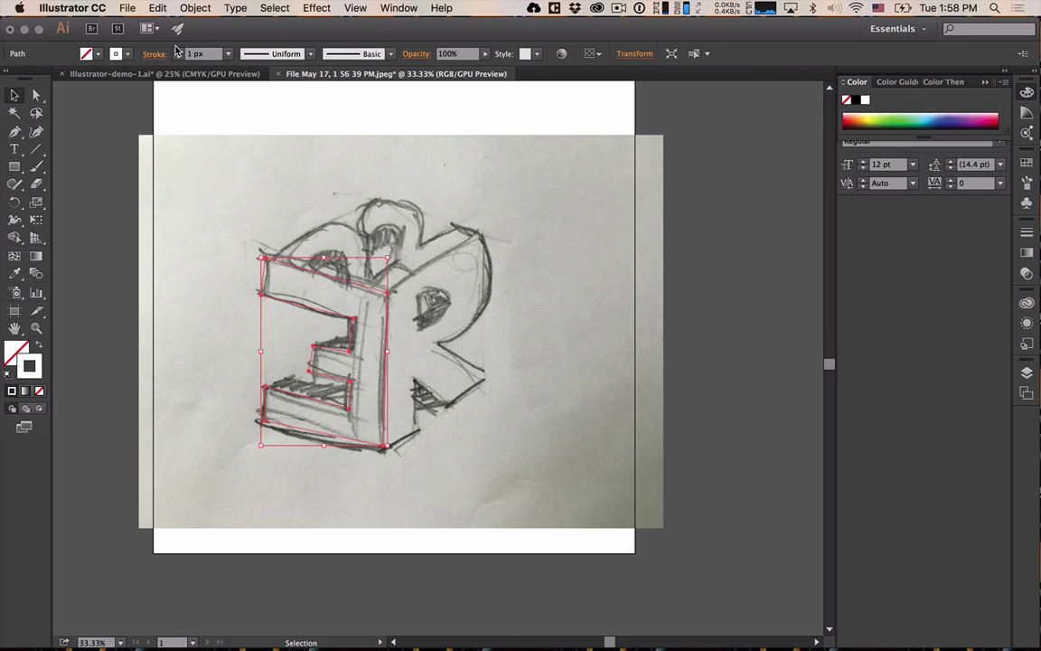
click(179, 52)
click(179, 52)
click(179, 52)
click(179, 51)
click(179, 51)
click(178, 51)
click(179, 51)
click(179, 51)
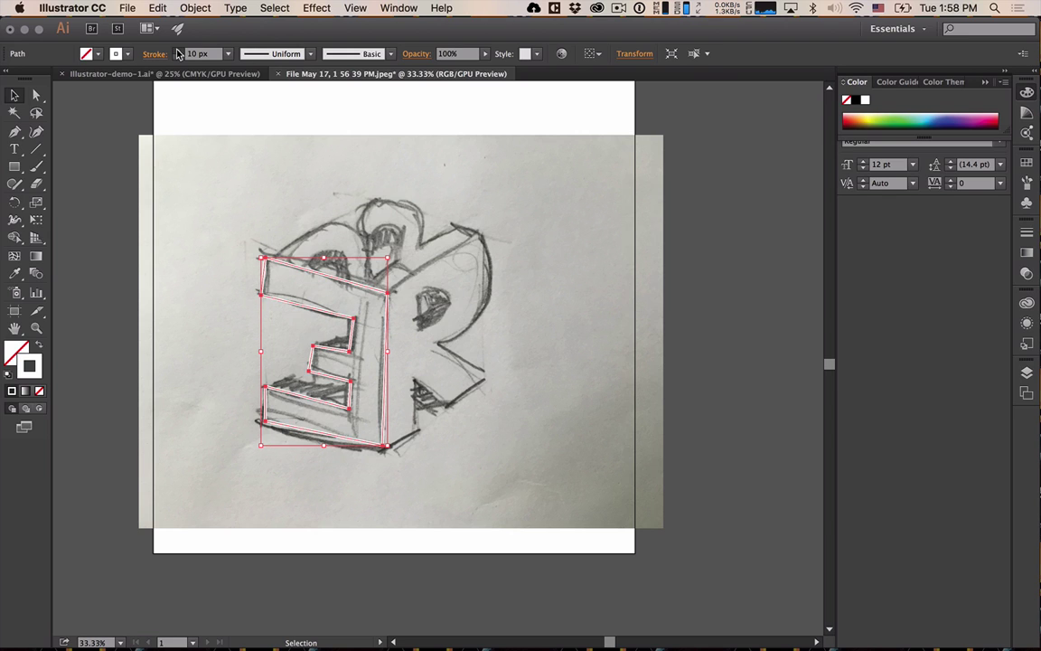
click(228, 54)
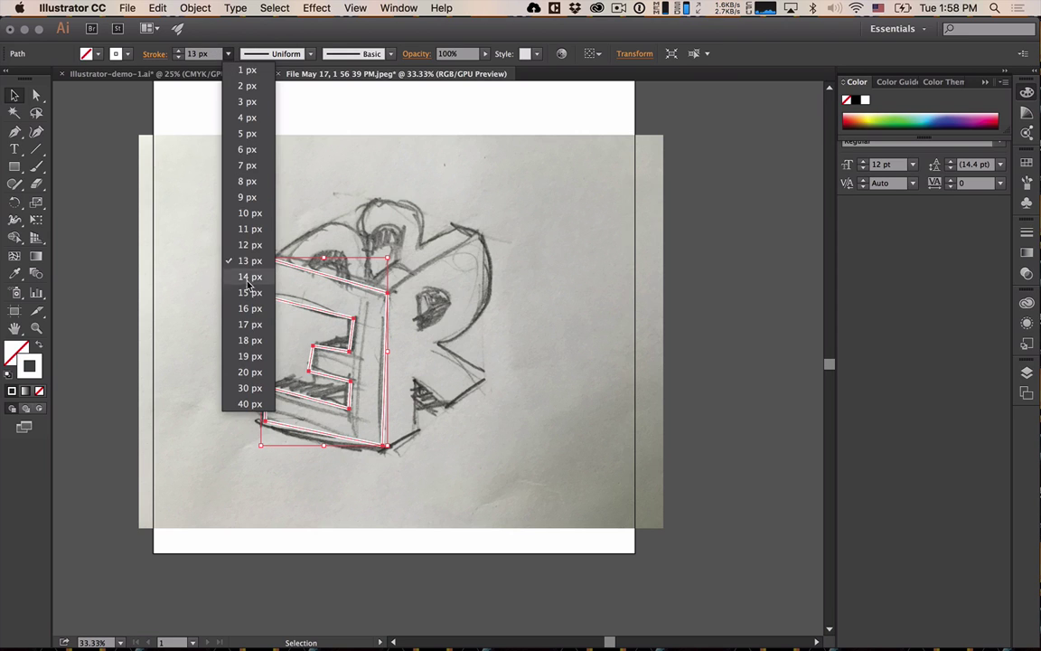
click(224, 329)
click(587, 412)
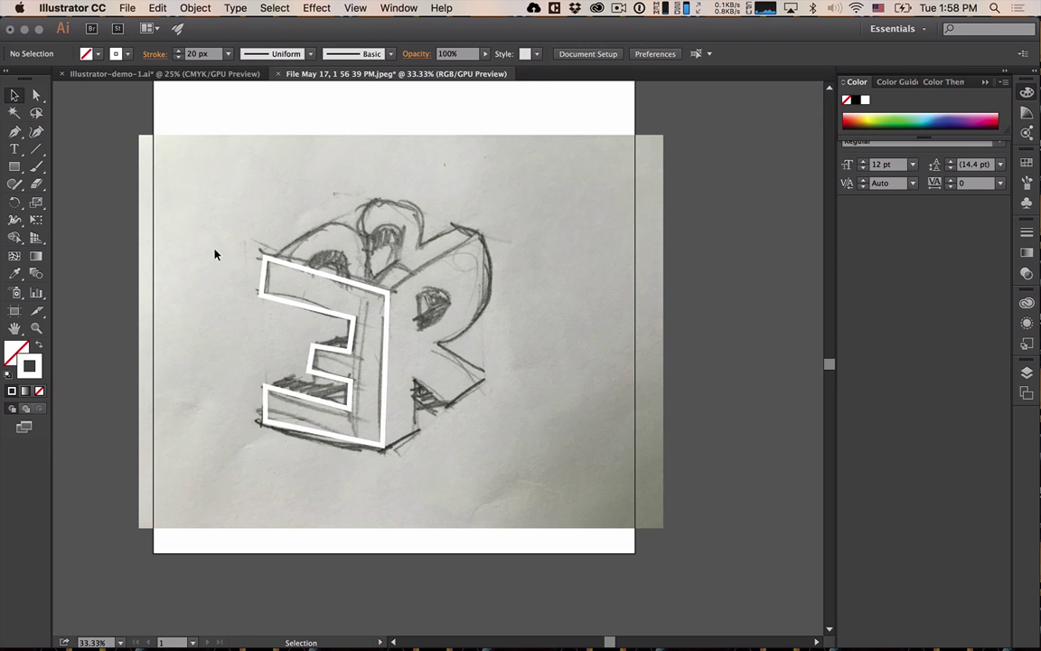
Compare the traced outline with the sketch by switching the visibility of Layer 2 and Layer 1 off and on.
drag(216, 251, 490, 506)
click(493, 481)
key(F7)
click(849, 381)
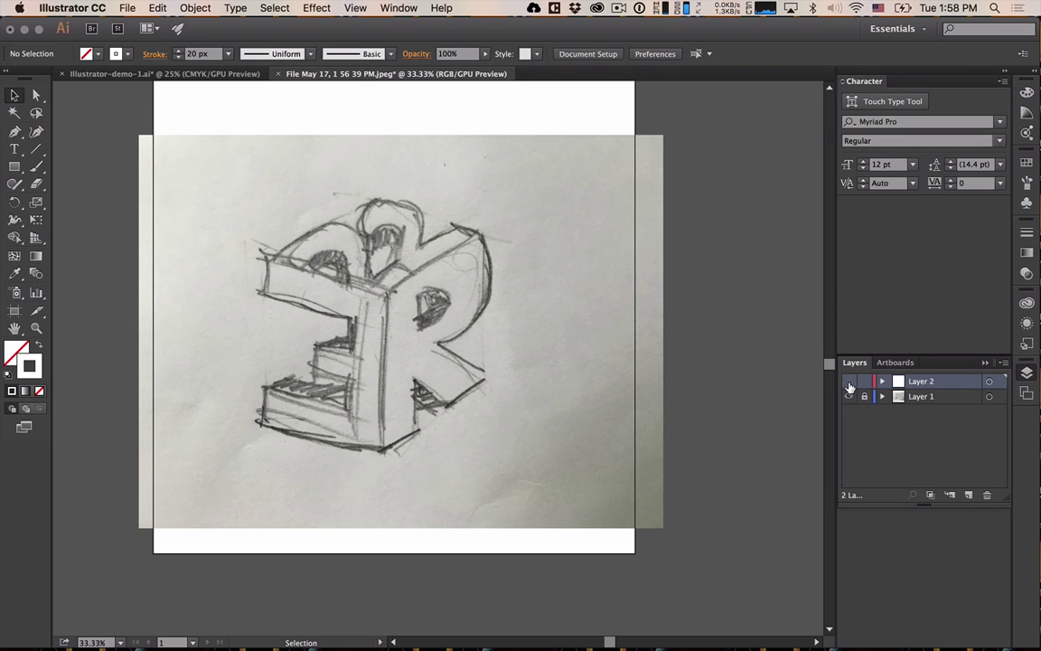
click(848, 382)
click(849, 396)
click(849, 396)
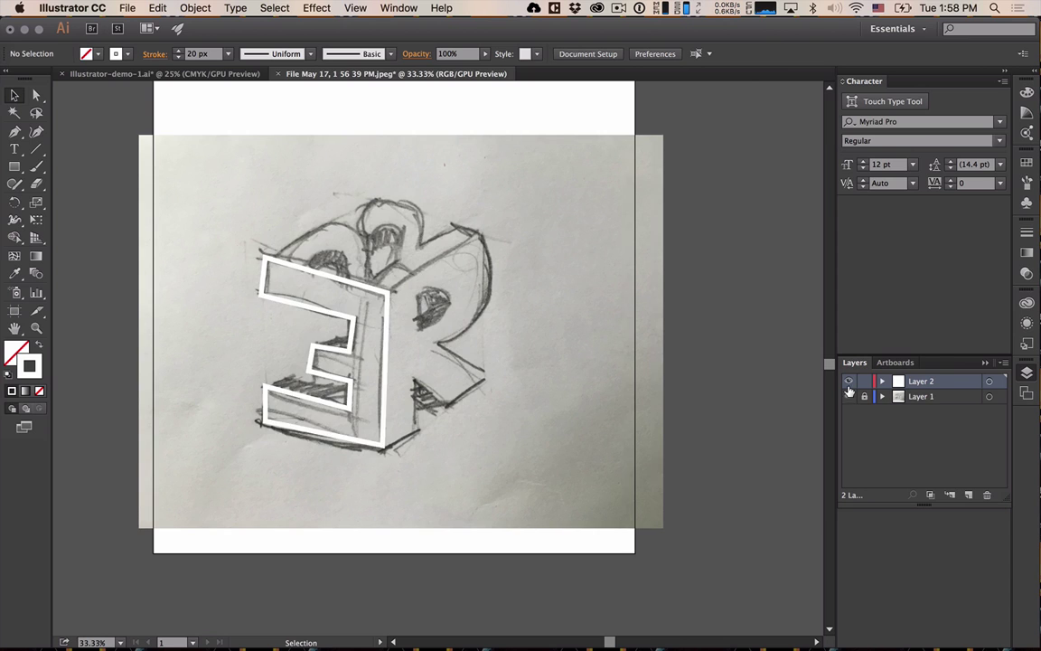
click(849, 382)
click(849, 382)
Recolour the E outline's stroke to red FC1A1A and check it with the sketch layer briefly hidden.
click(262, 267)
double_click(18, 342)
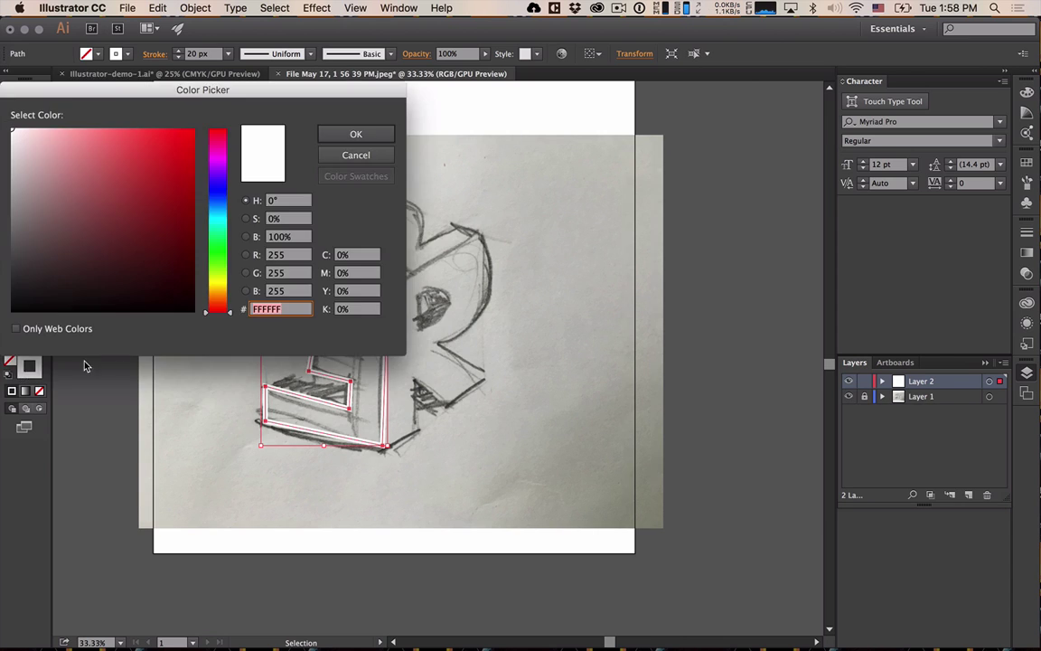
drag(163, 186, 176, 131)
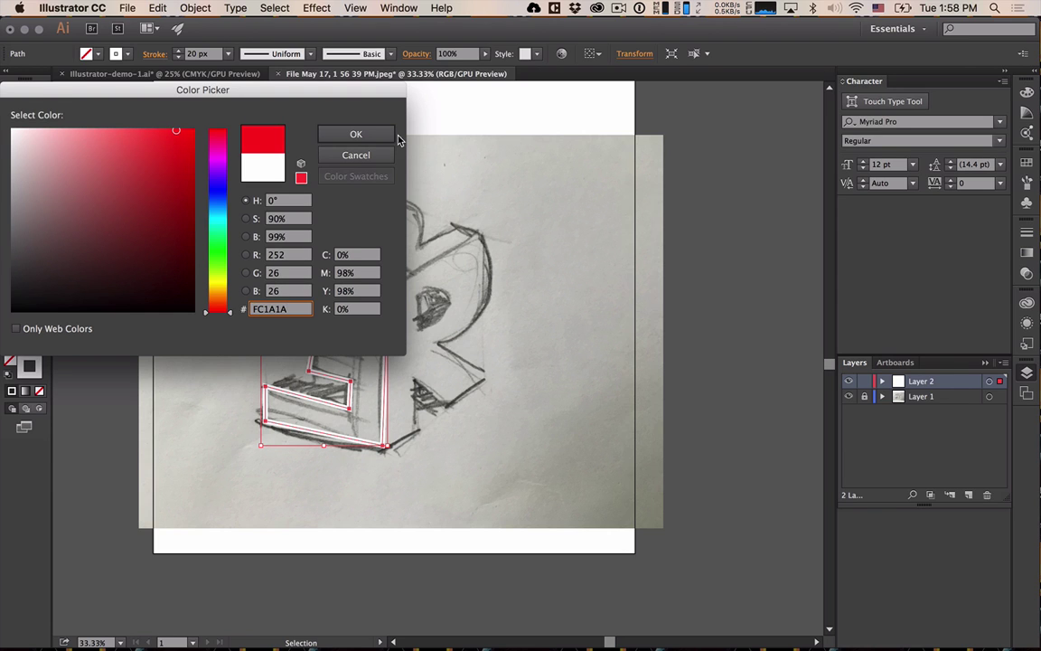
click(358, 133)
click(850, 397)
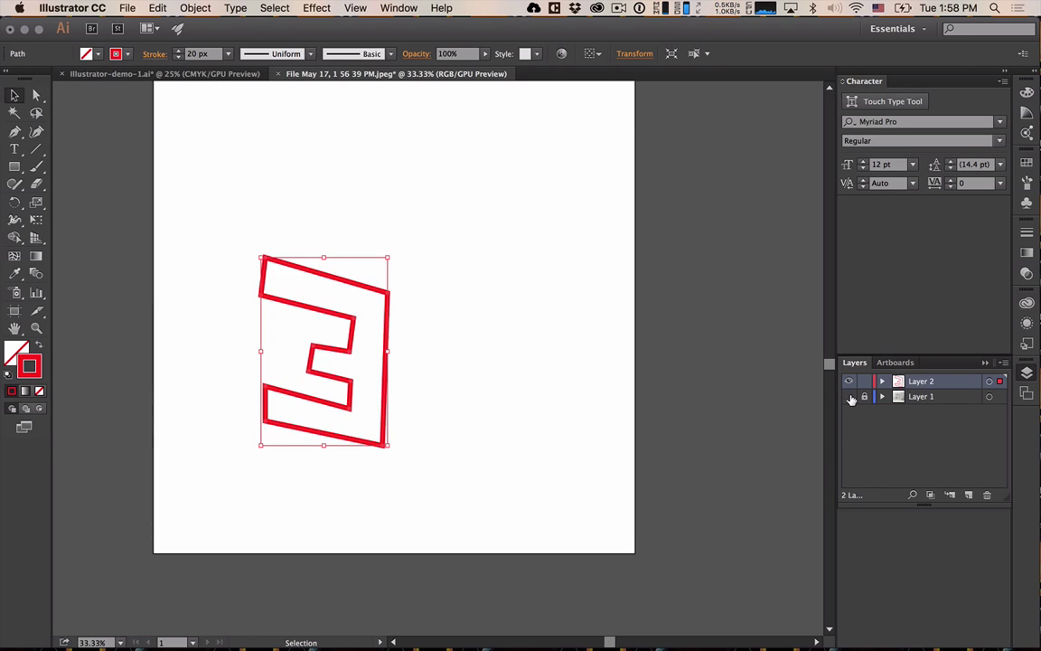
click(848, 397)
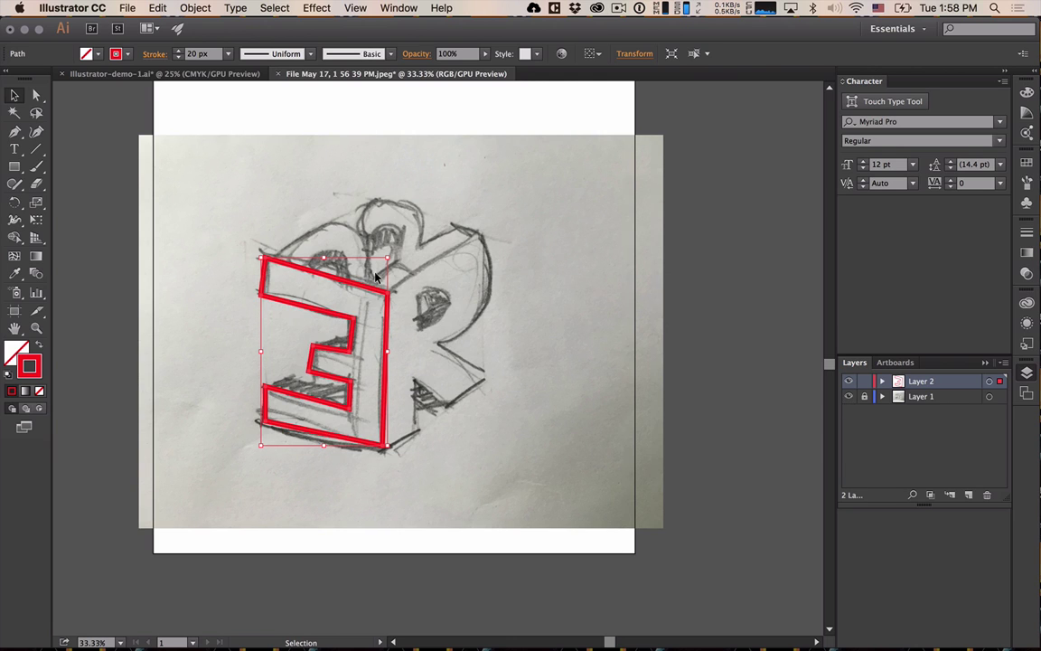
Hide Layer 2 with the traced E and add a new layer above it.
click(849, 380)
click(969, 496)
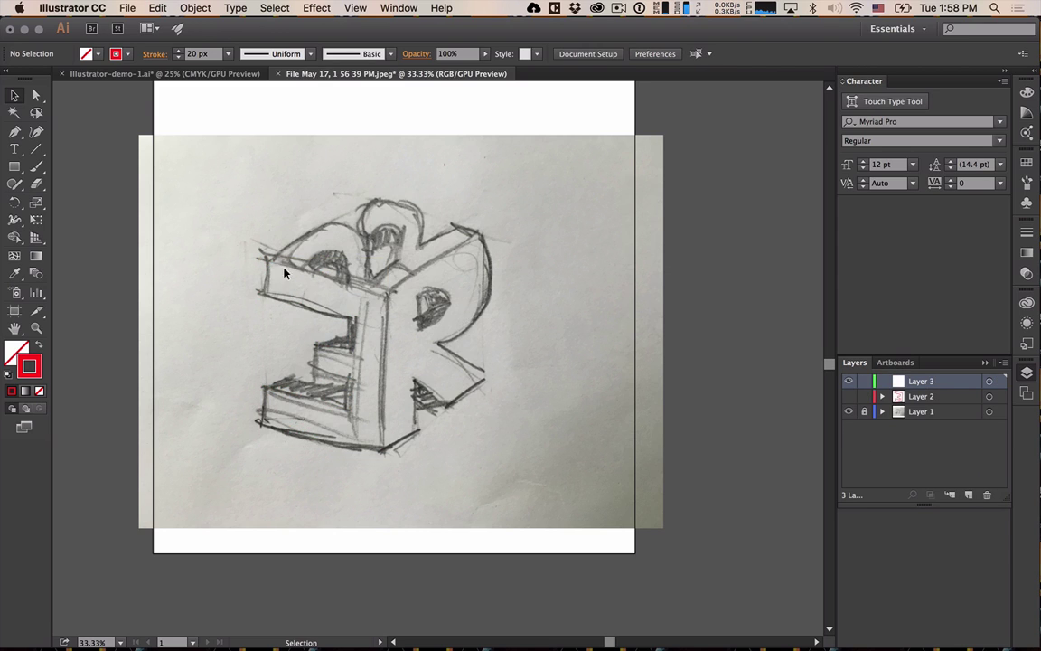
Place an empty text object on the sketched E, set the font size to 72 pt and deselect it.
key(t)
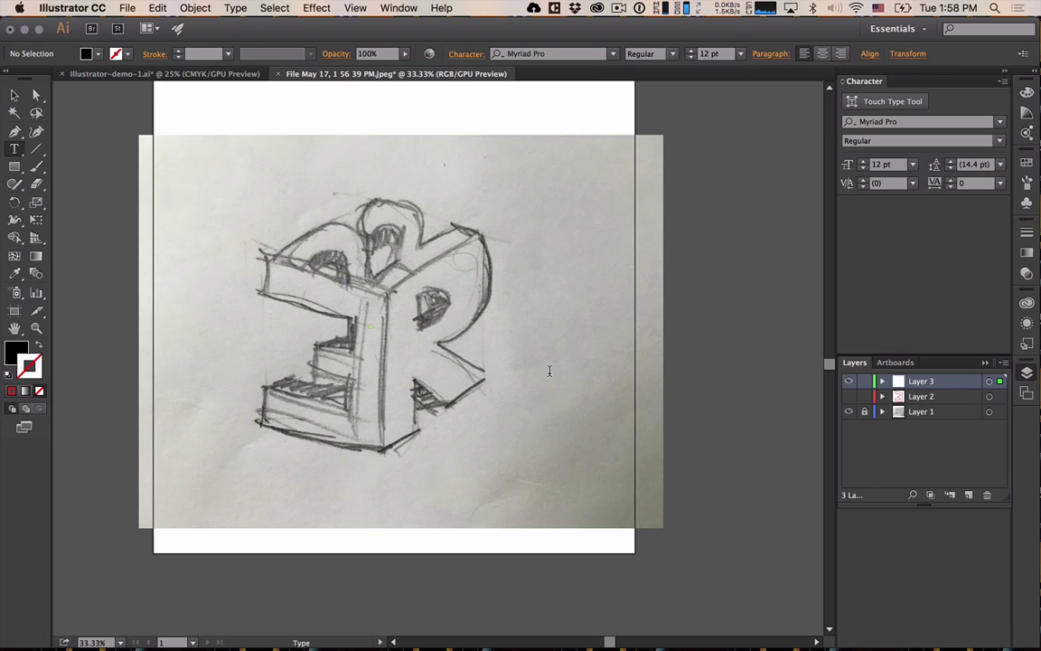
click(371, 327)
key(Escape)
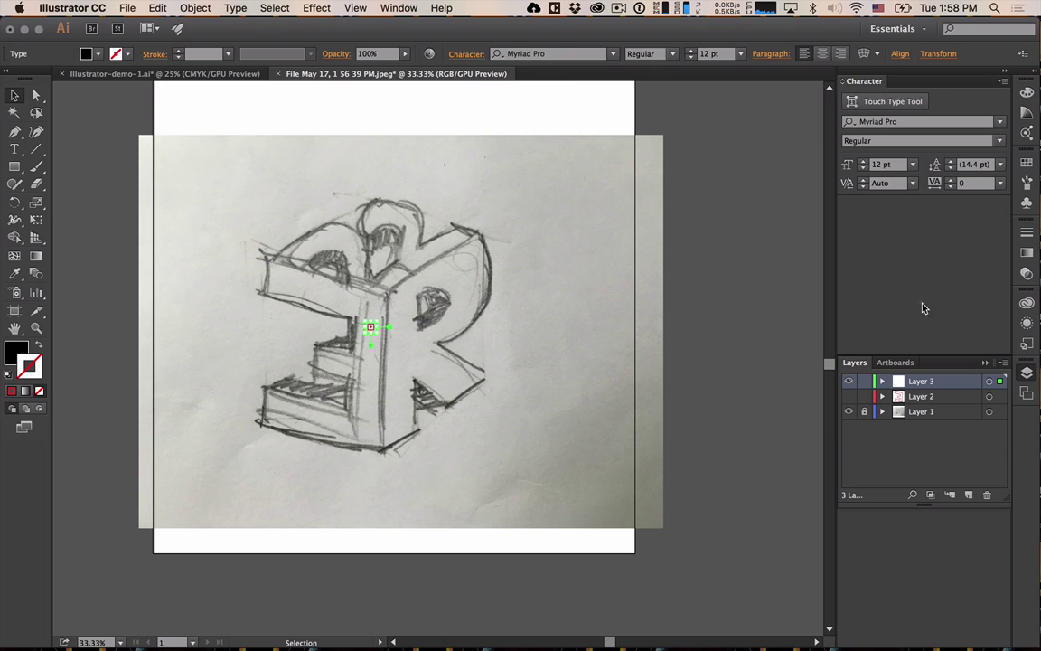
key(super+t)
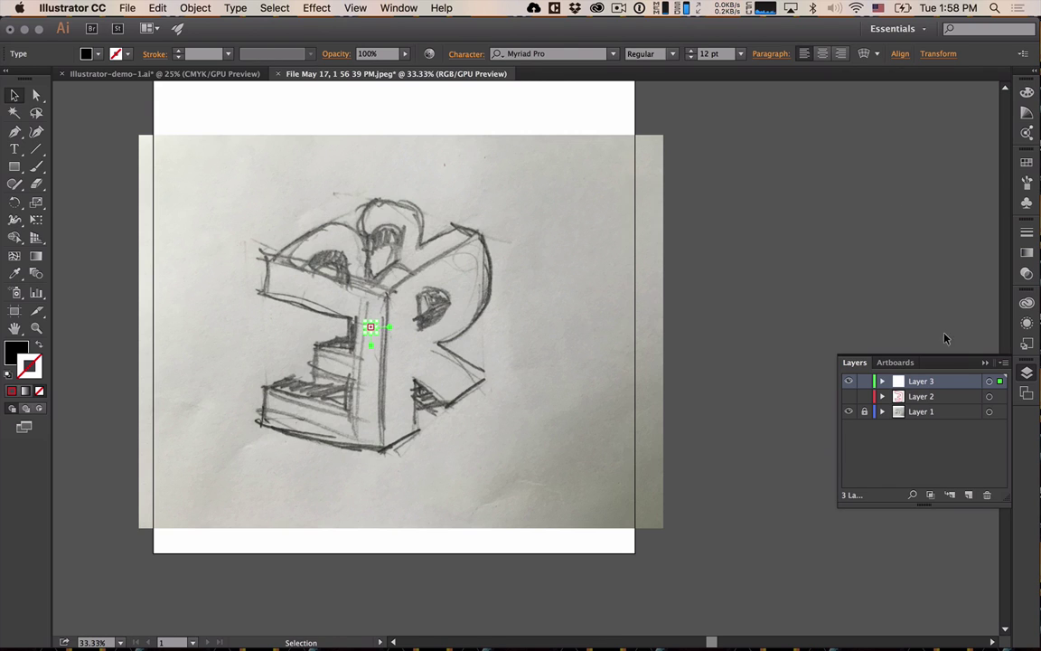
key(super+t)
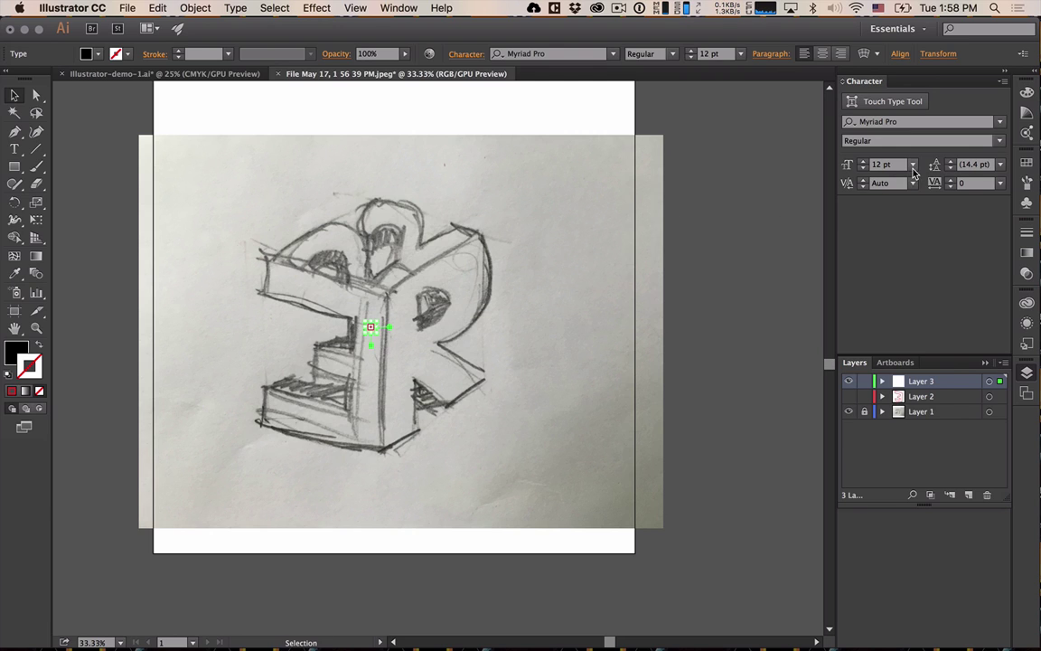
click(913, 164)
click(933, 421)
mouse_move(381, 334)
mouse_down()
mouse_move(391, 359)
mouse_move(469, 437)
mouse_move(453, 460)
mouse_up()
key(cmd+z)
click(473, 439)
Create a text letter E, enlarge it to about 828 pt and place it over the sketched E.
key(t)
click(220, 101)
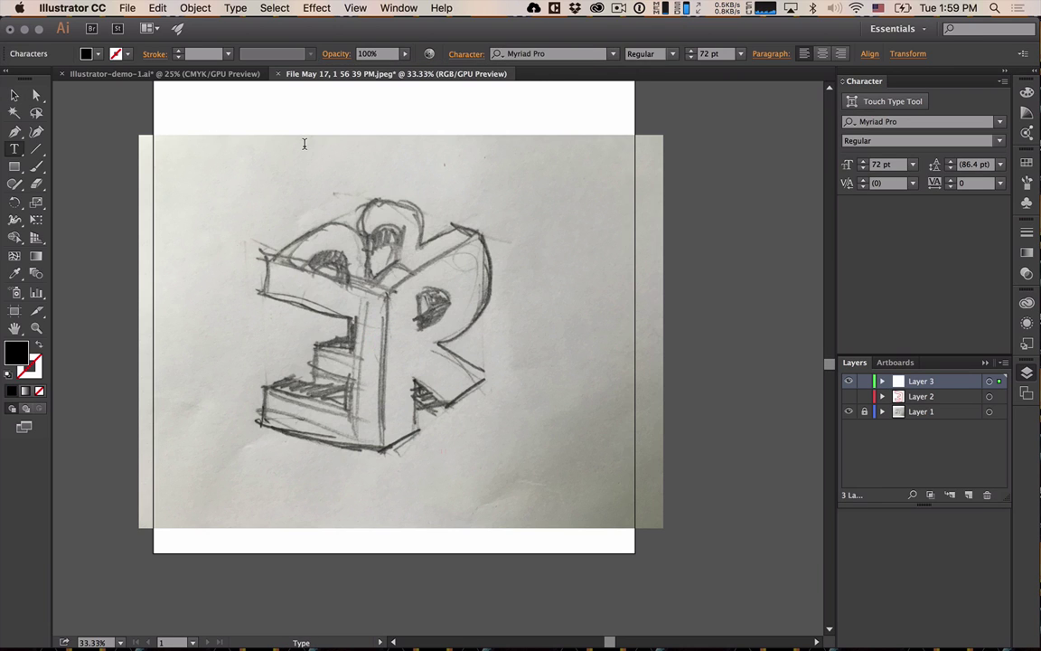
scroll(304, 144, up, 1)
text(E)
click(16, 94)
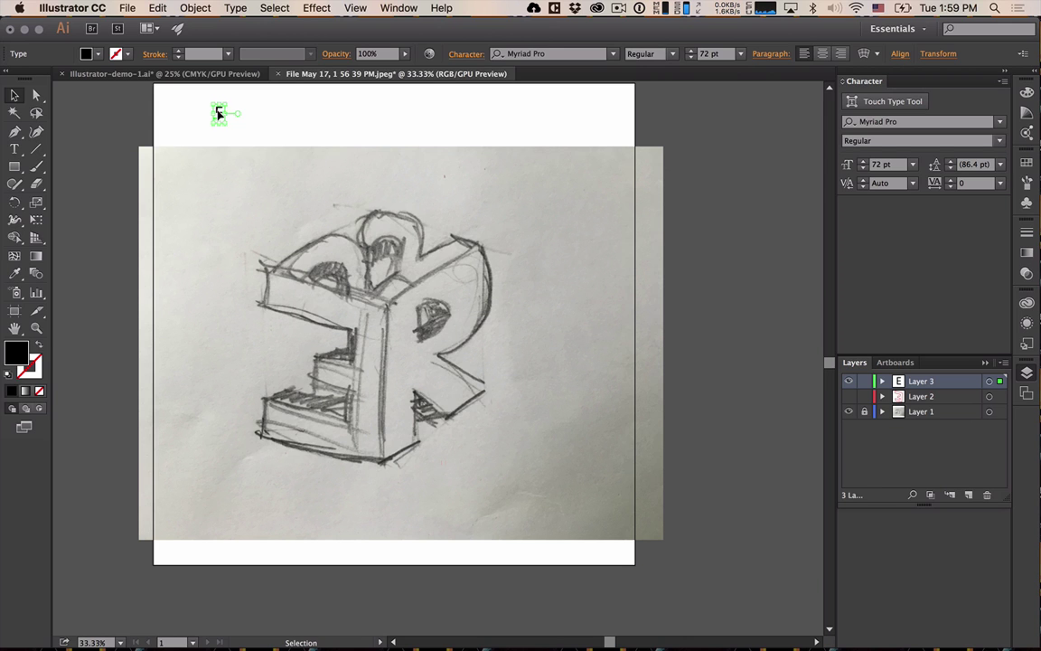
mouse_move(218, 113)
mouse_down()
mouse_move(281, 102)
mouse_move(328, 150)
mouse_move(332, 212)
mouse_up()
mouse_move(267, 124)
mouse_down()
mouse_move(288, 360)
mouse_move(308, 395)
mouse_up()
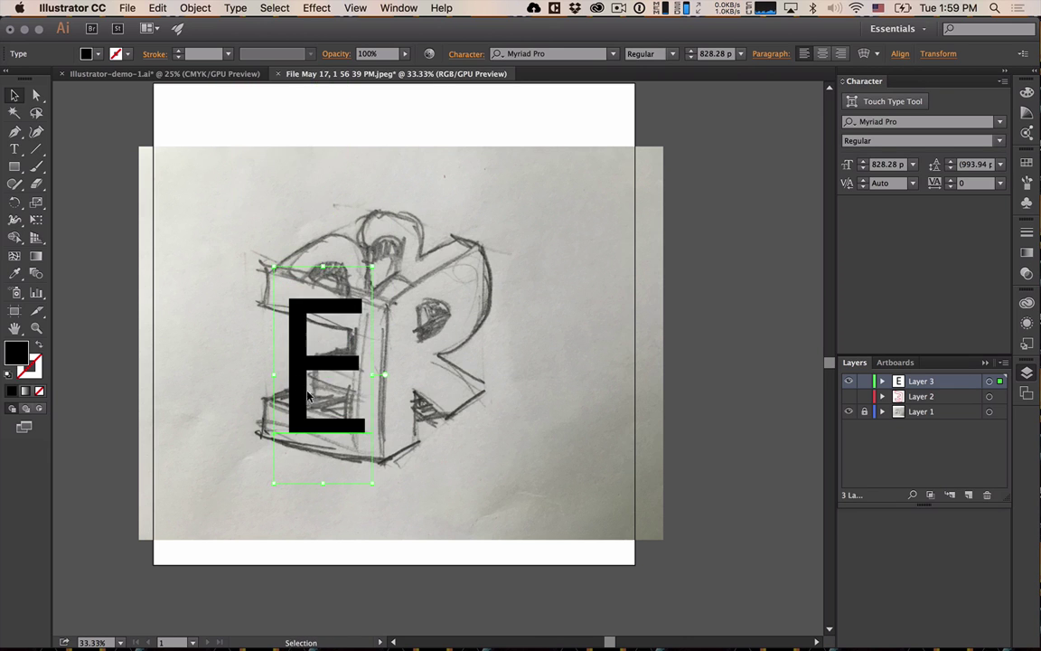
Set the E's font to Malayalam Sangam MN in the Bold style.
click(1000, 122)
scroll(972, 308, up, 3)
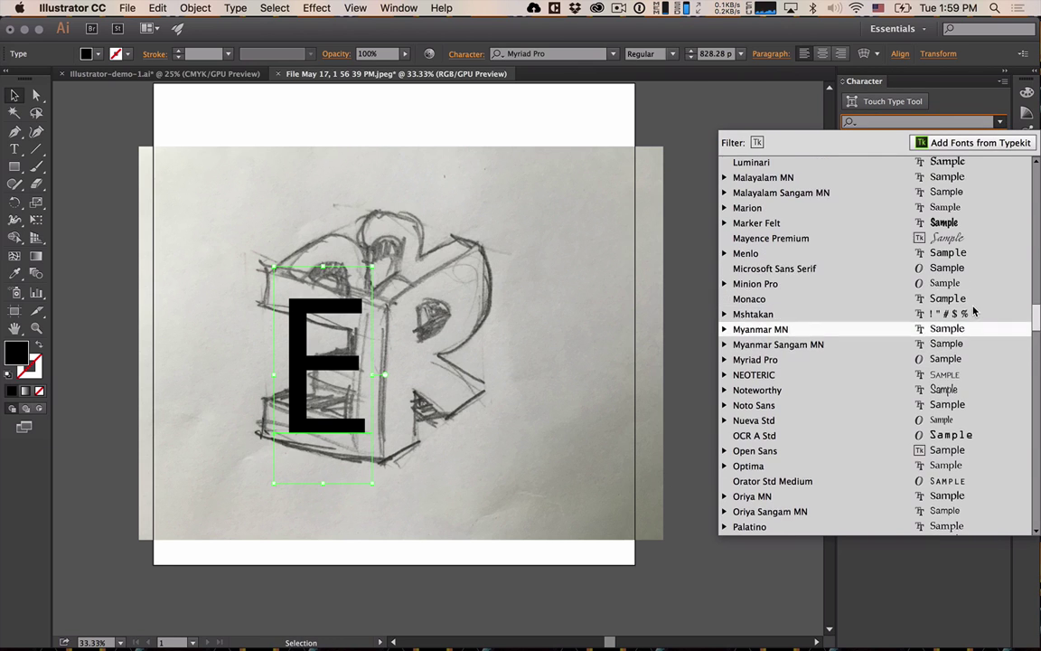
scroll(974, 311, up, 3)
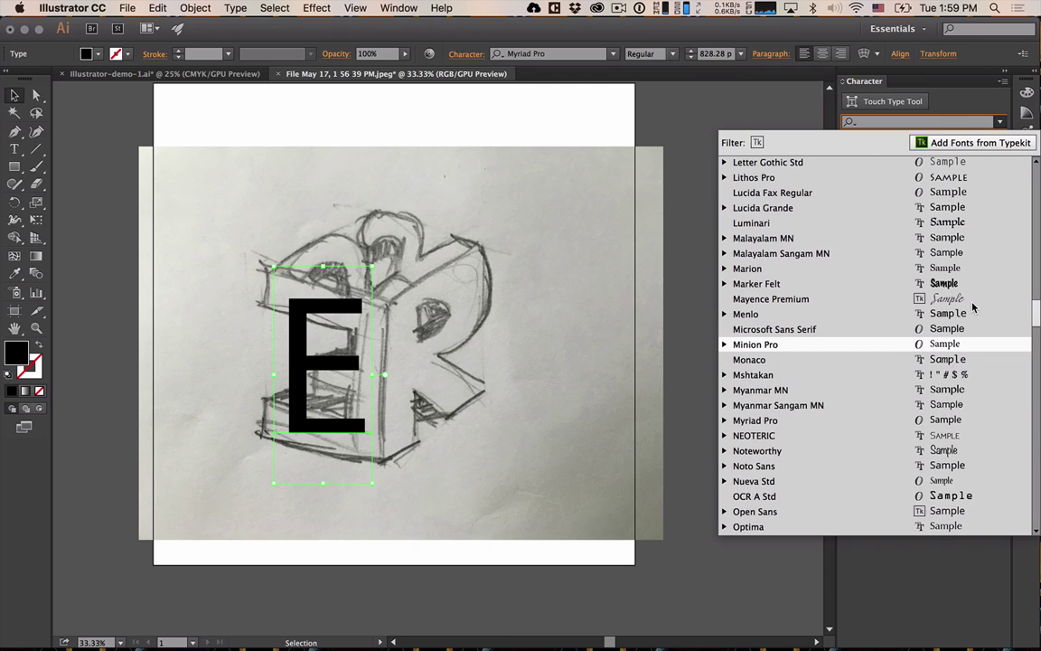
scroll(974, 308, up, 1)
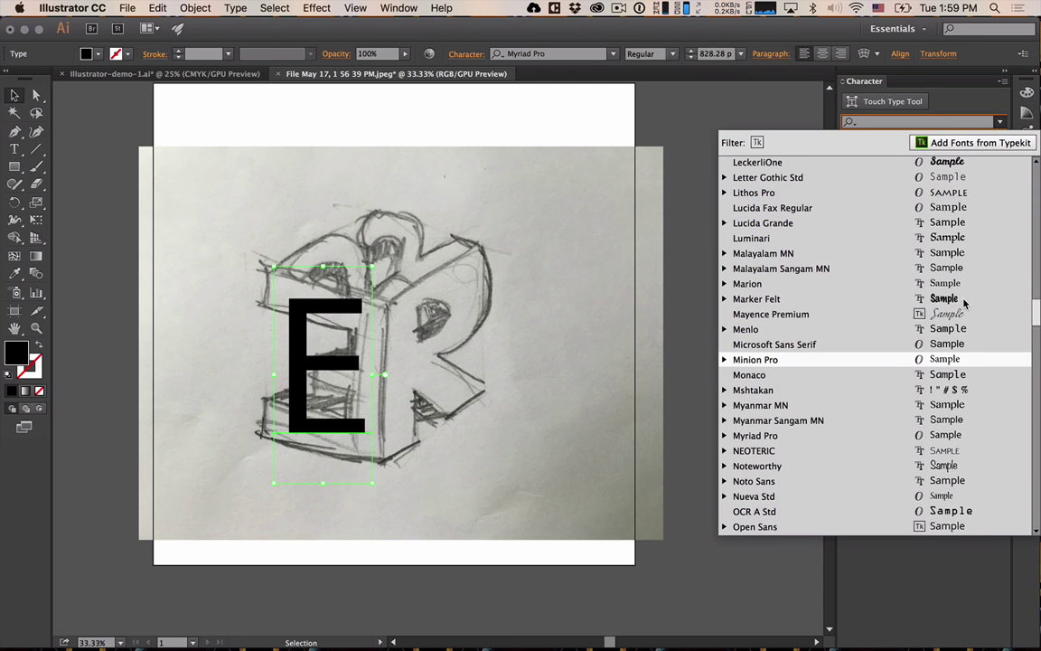
click(932, 269)
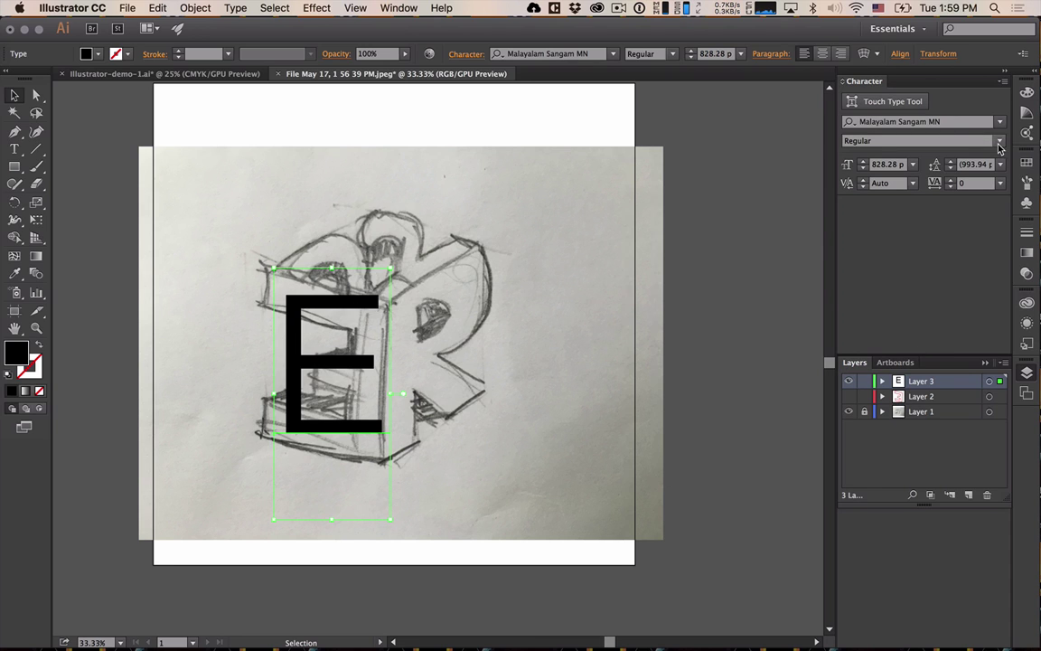
click(923, 141)
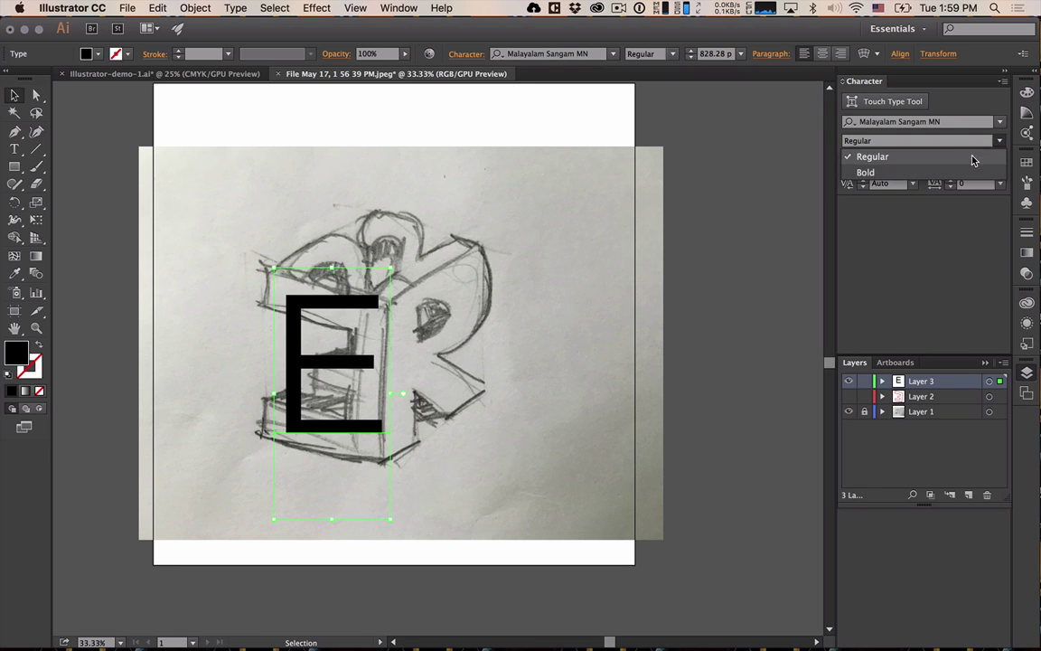
click(968, 171)
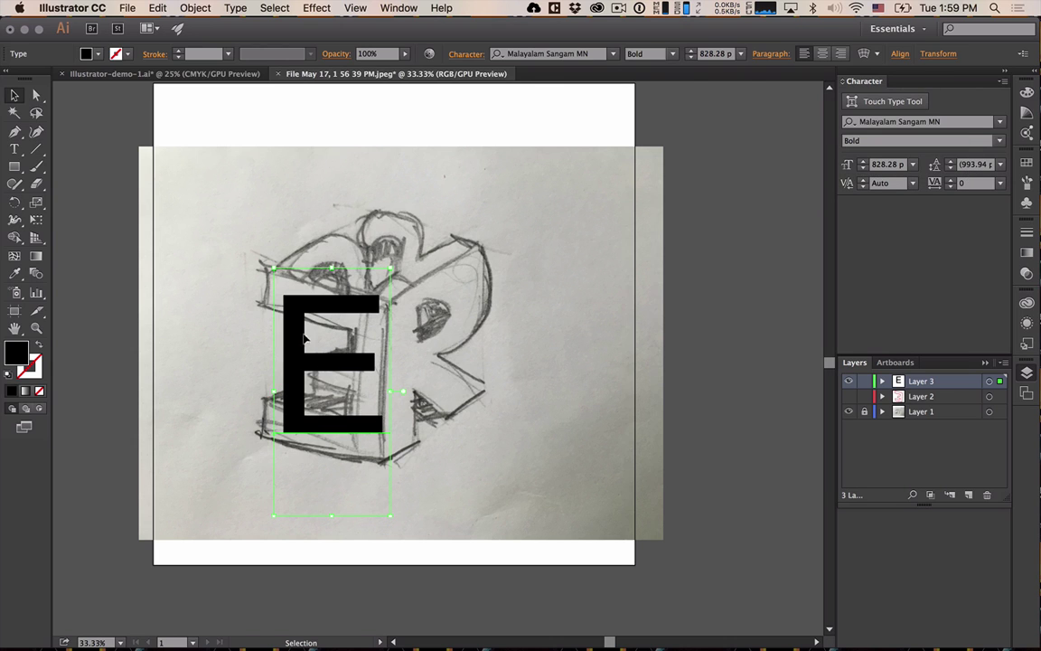
Enlarge the E to about 958 pt over the sketch and convert it to outlines.
drag(389, 269, 446, 246)
drag(337, 364, 338, 374)
right_click(338, 374)
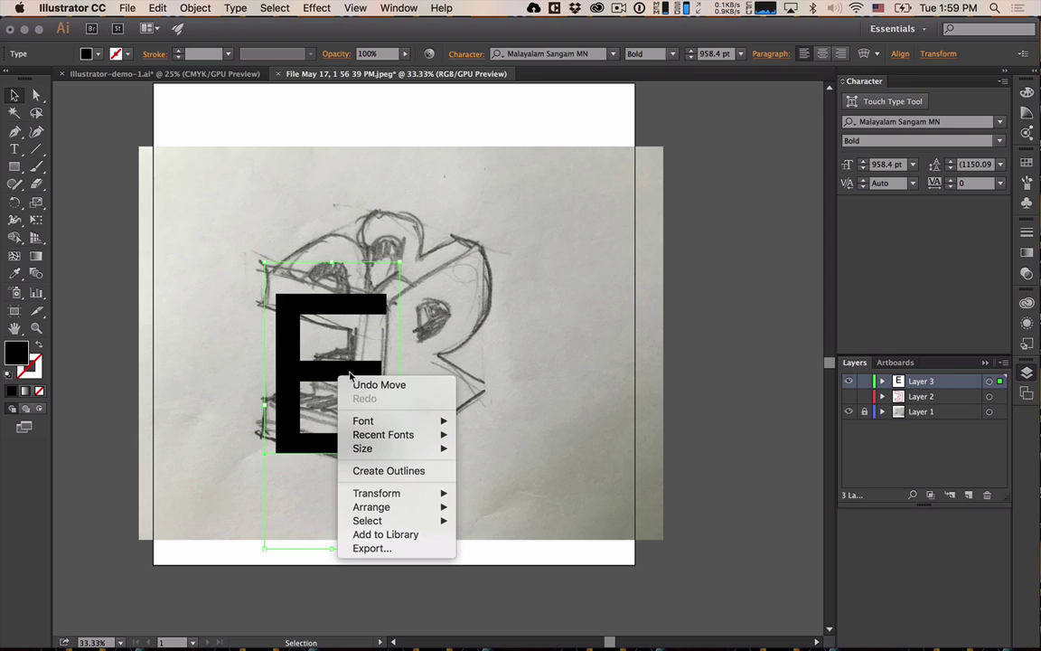
click(390, 471)
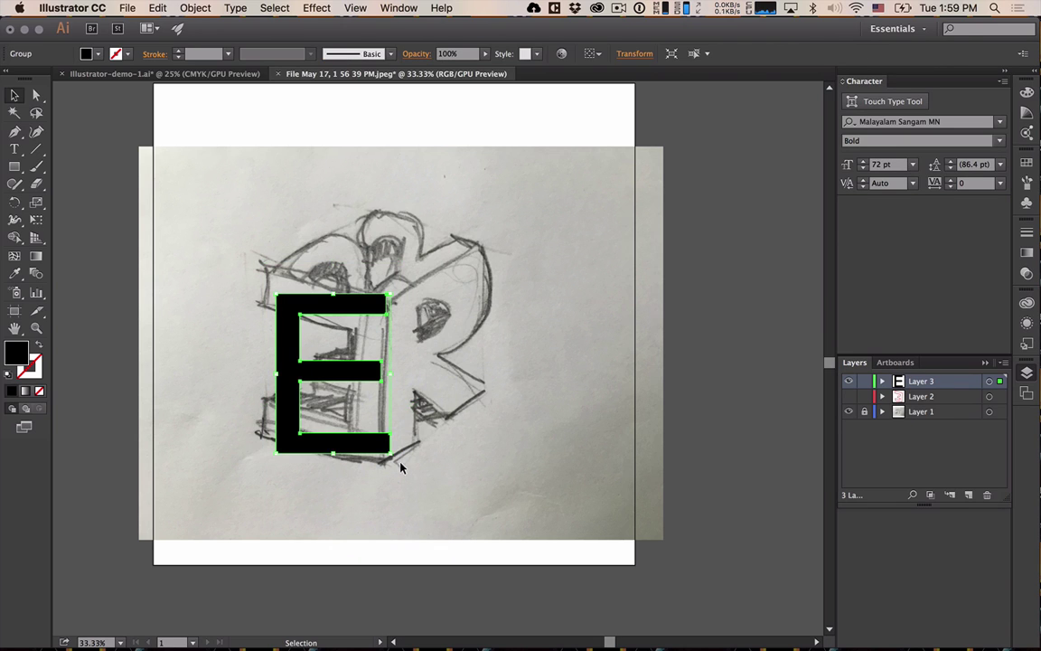
Reflect the outlined E across the vertical axis with the preview on.
right_click(341, 374)
mouse_move(363, 485)
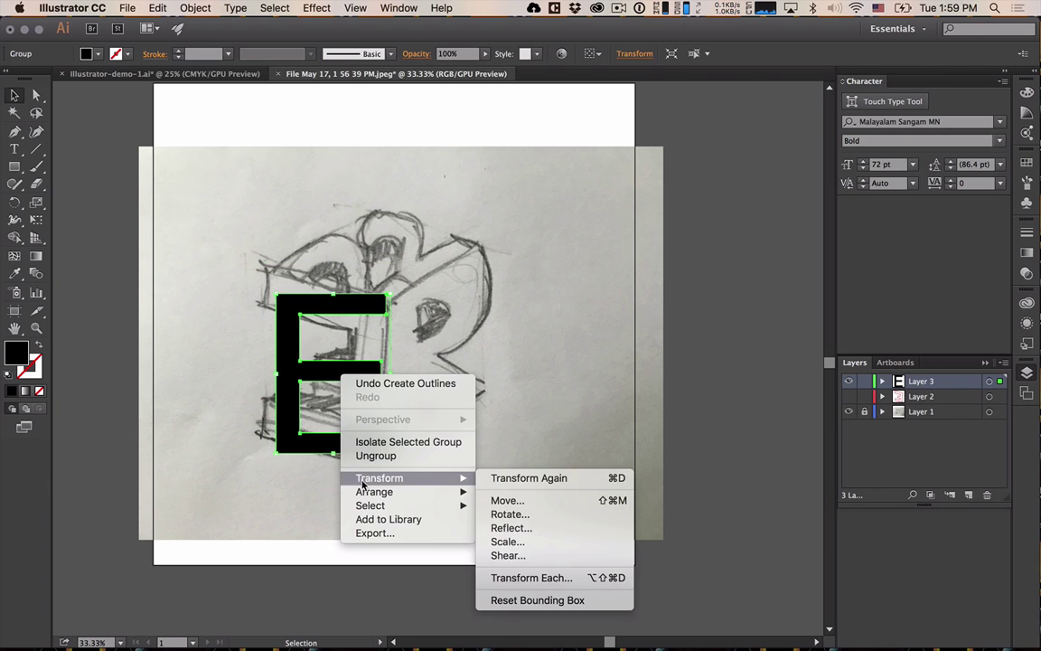
click(510, 530)
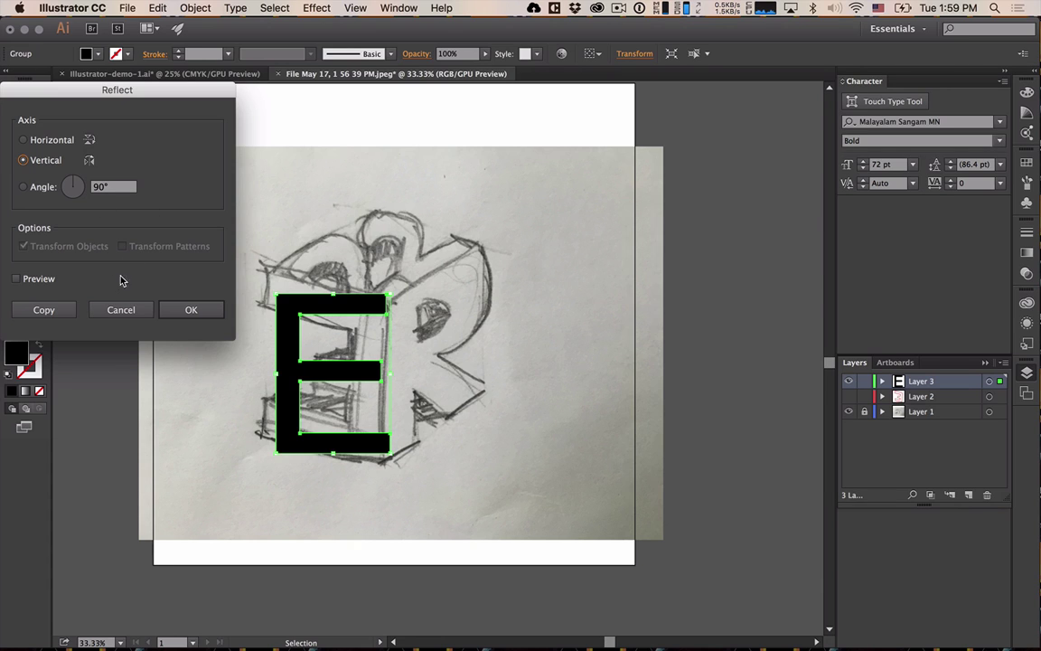
click(17, 279)
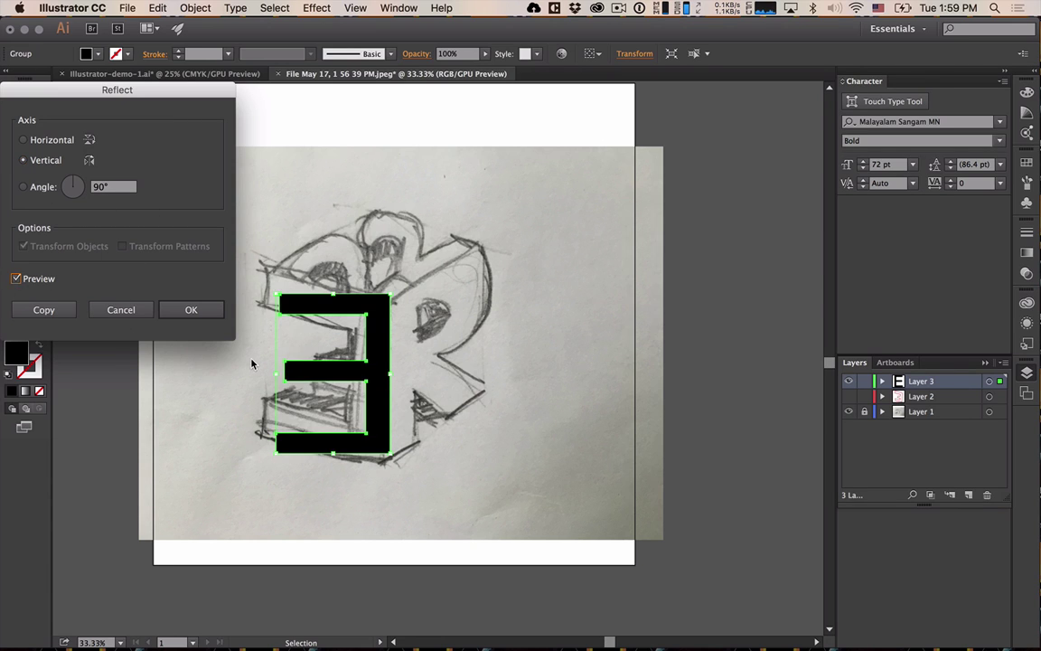
click(207, 314)
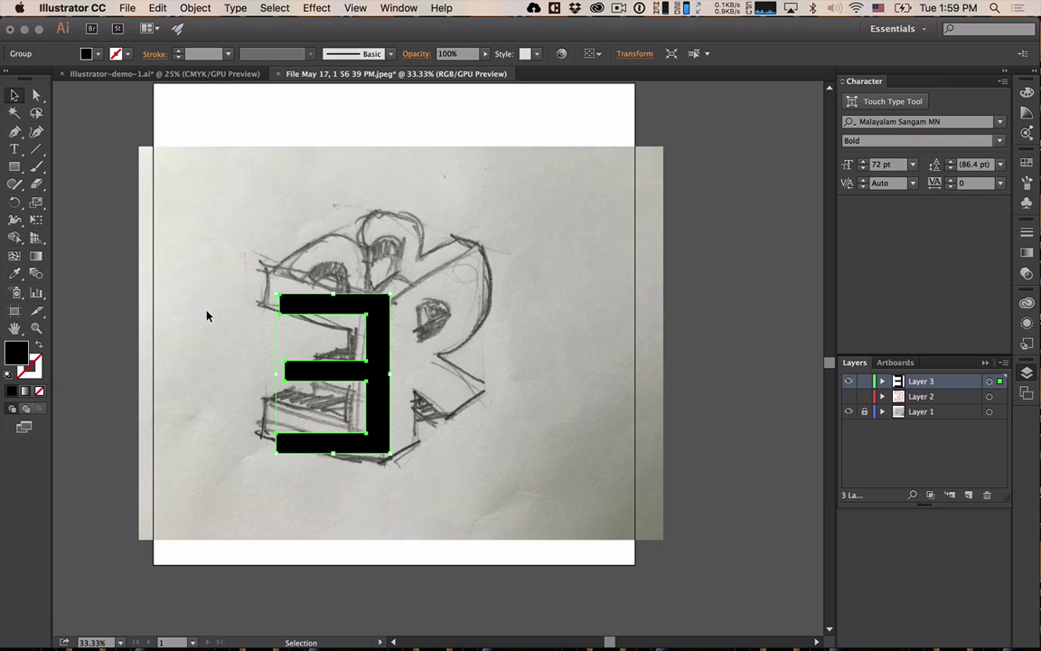
Move the mirrored E slightly up and left over the sketched face and open the Shear options for it.
drag(376, 371, 367, 363)
right_click(369, 371)
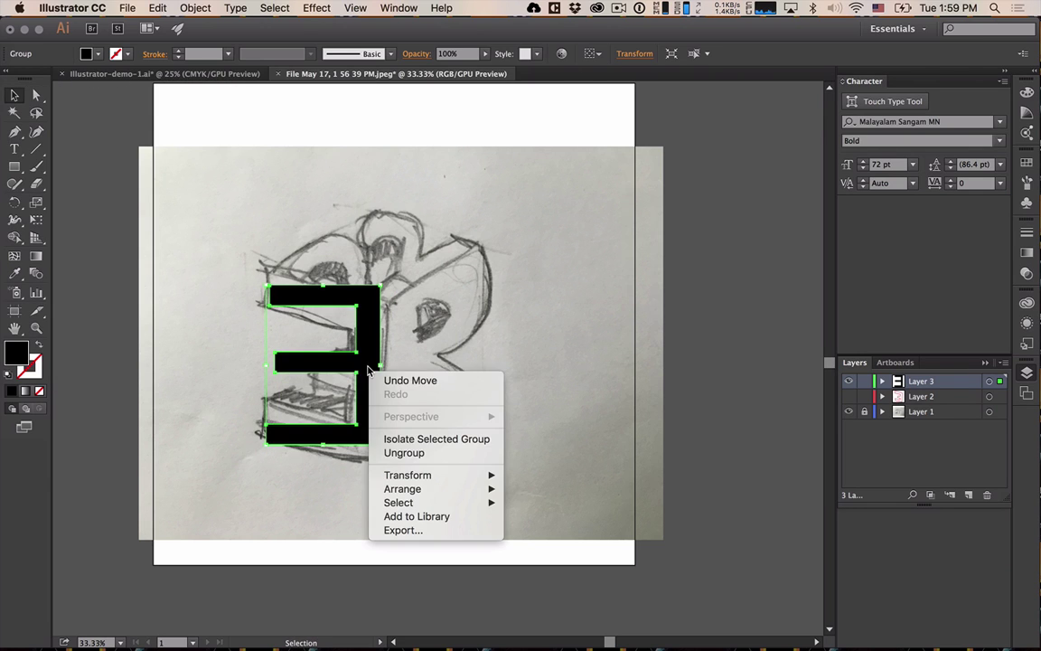
mouse_move(395, 476)
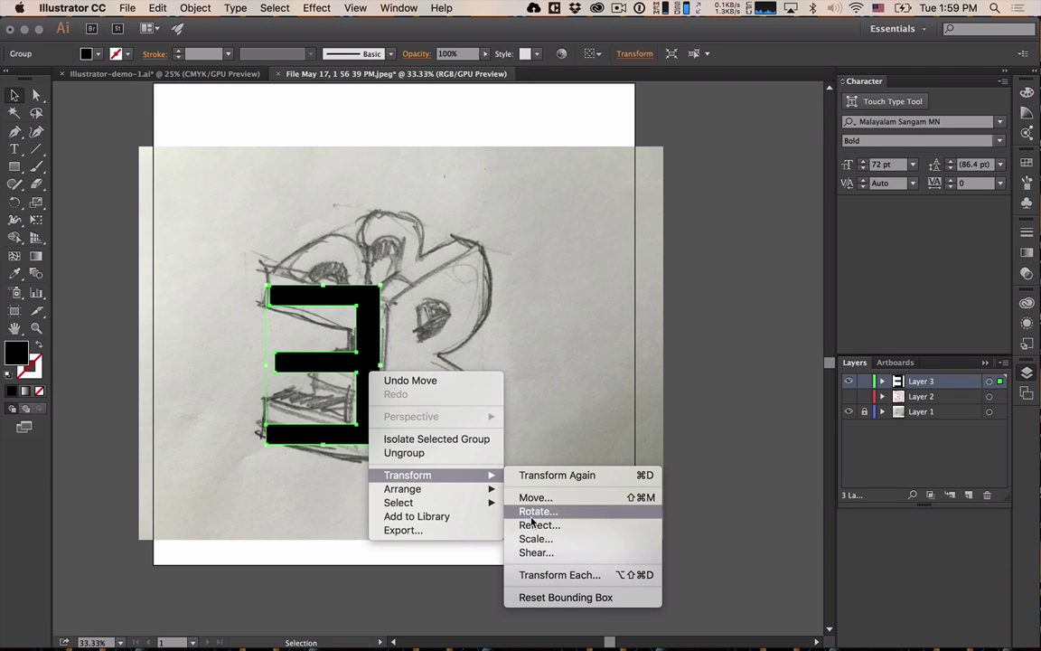
click(535, 553)
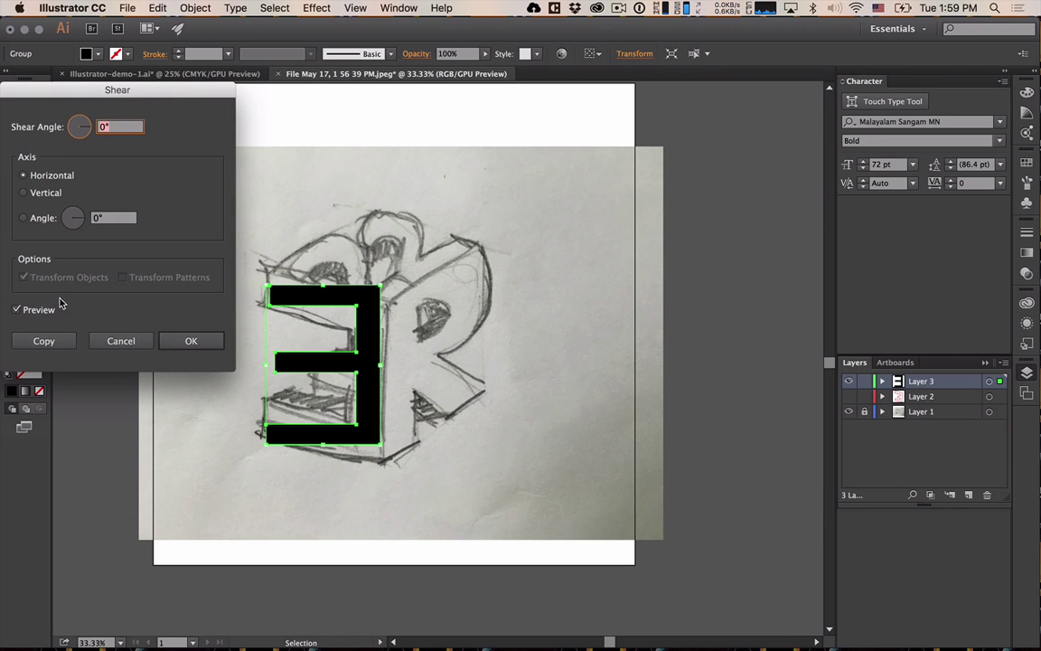
Try different shear angles and axes on the E, including 353° along the horizontal axis.
mouse_move(79, 118)
mouse_down()
mouse_move(91, 112)
mouse_move(90, 133)
mouse_move(84, 118)
mouse_up()
click(46, 193)
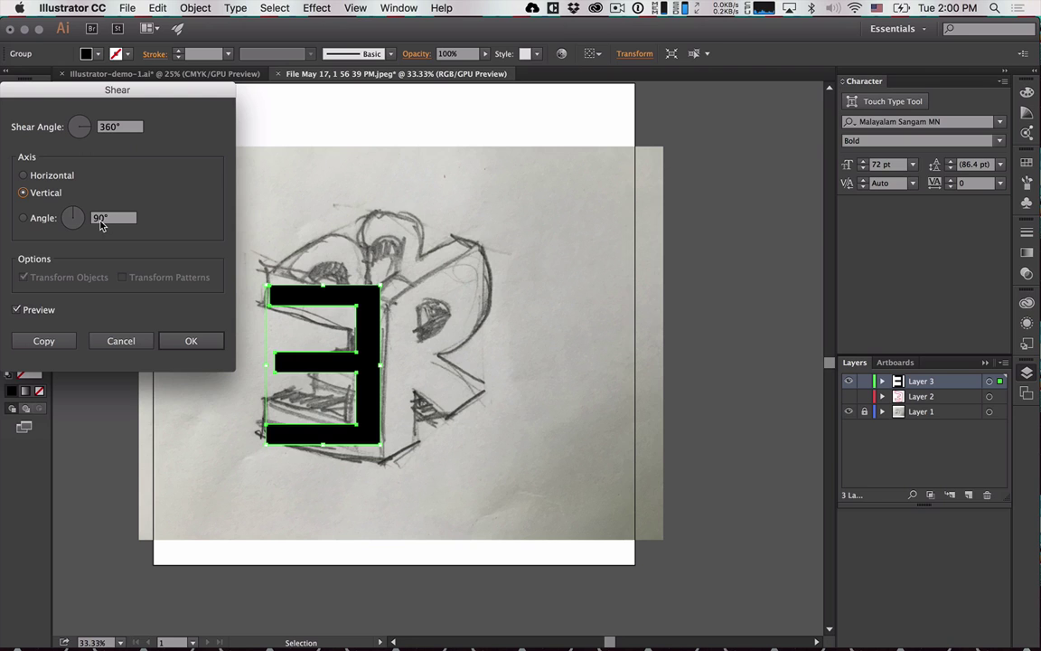
drag(79, 218, 75, 213)
click(48, 193)
click(50, 176)
click(89, 133)
click(83, 127)
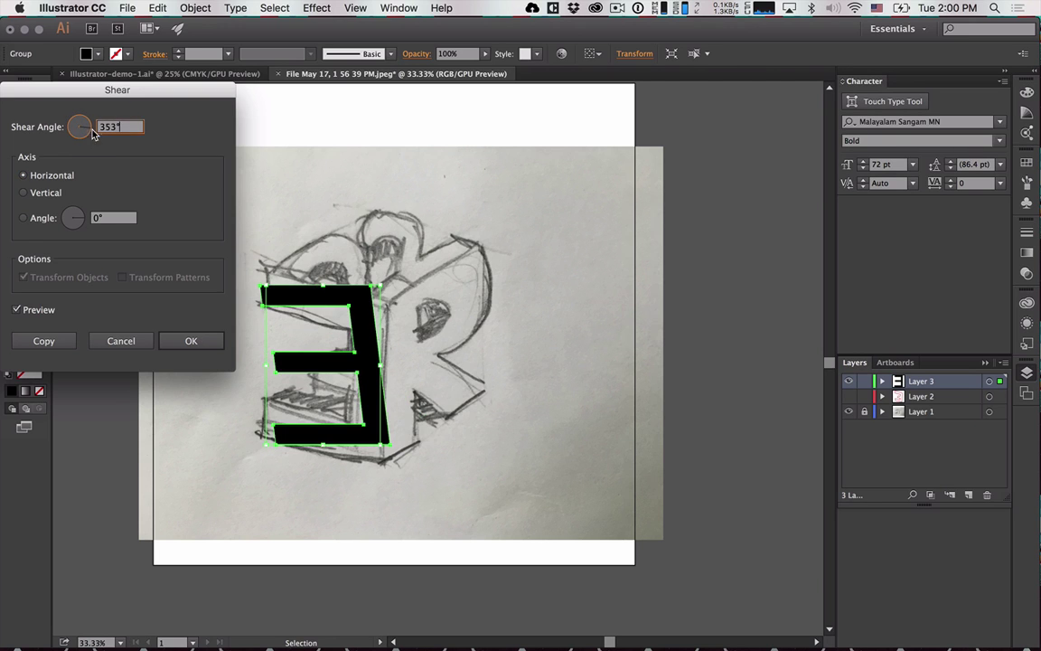
Shear the E along the vertical axis so its arms follow the slant of the sketched face.
click(41, 192)
click(87, 127)
click(87, 127)
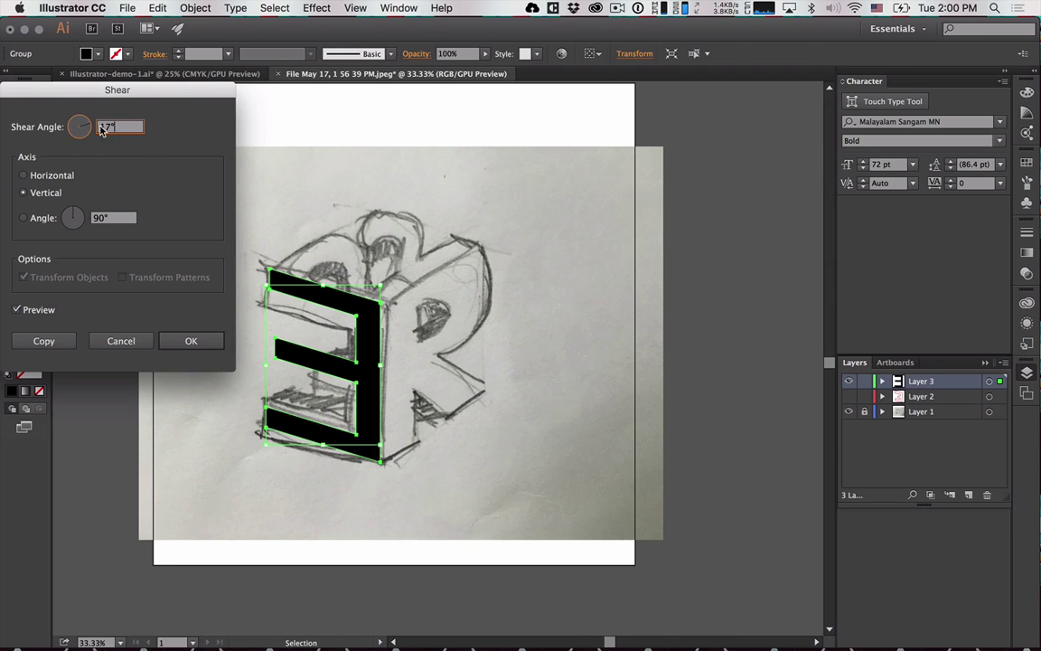
key(Return)
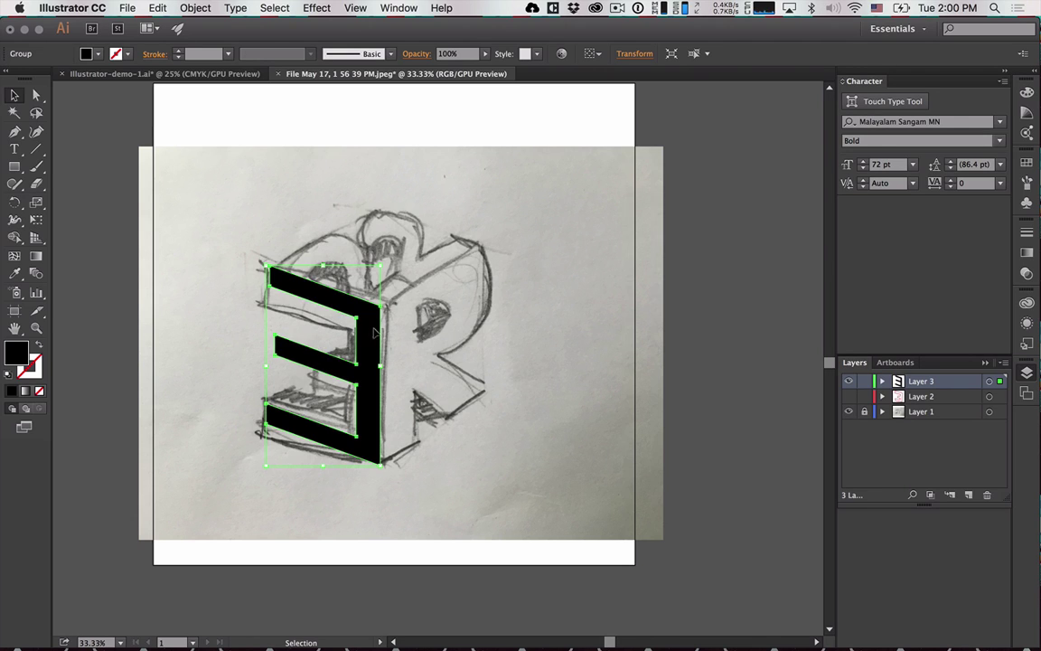
Add a text letter R, enlarge it to 953 pt and align it beside the E's vertical stem.
key(t)
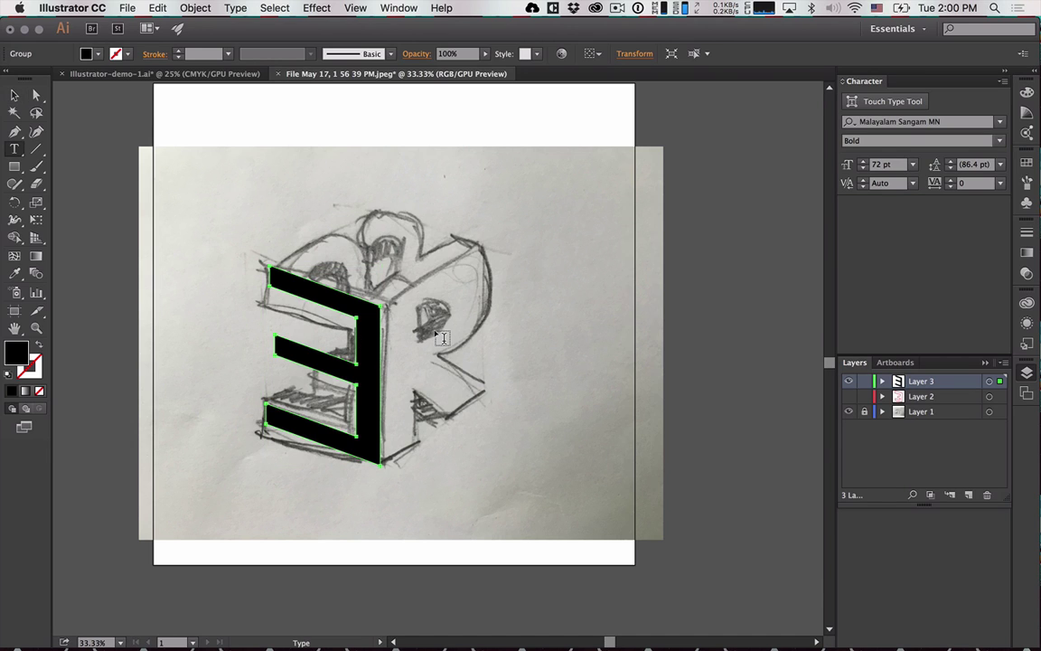
key(super+shift+a)
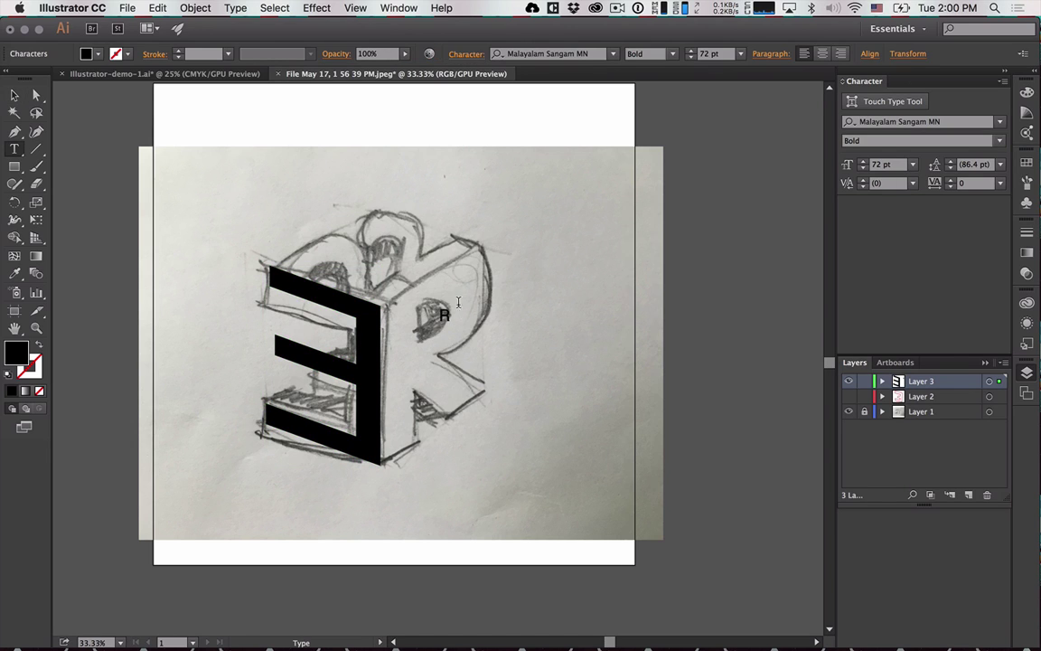
click(13, 96)
click(13, 95)
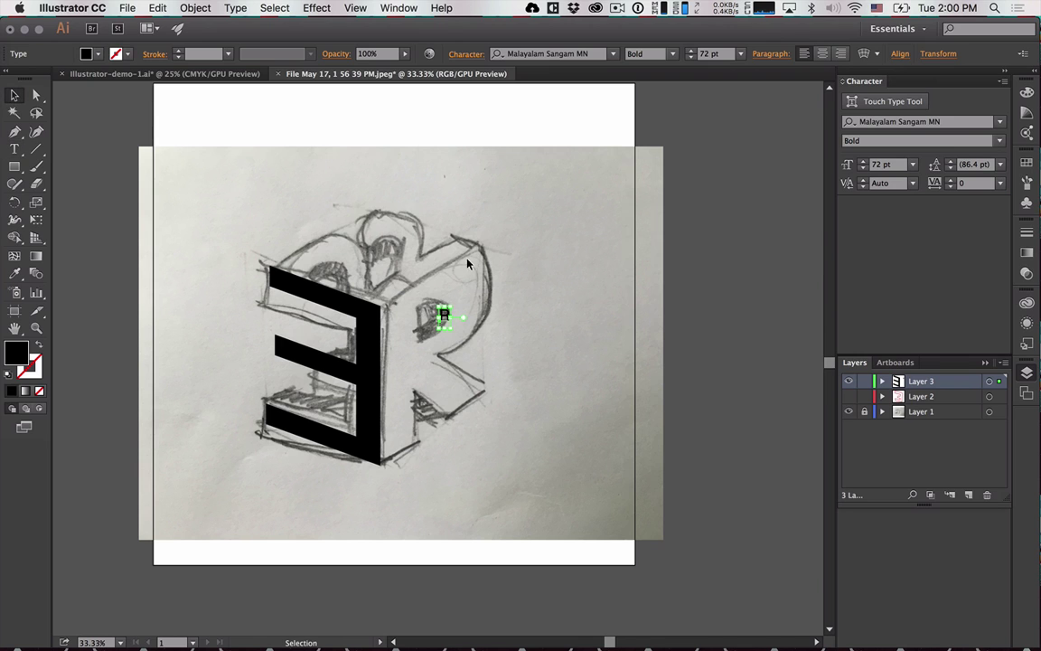
drag(449, 333, 493, 391)
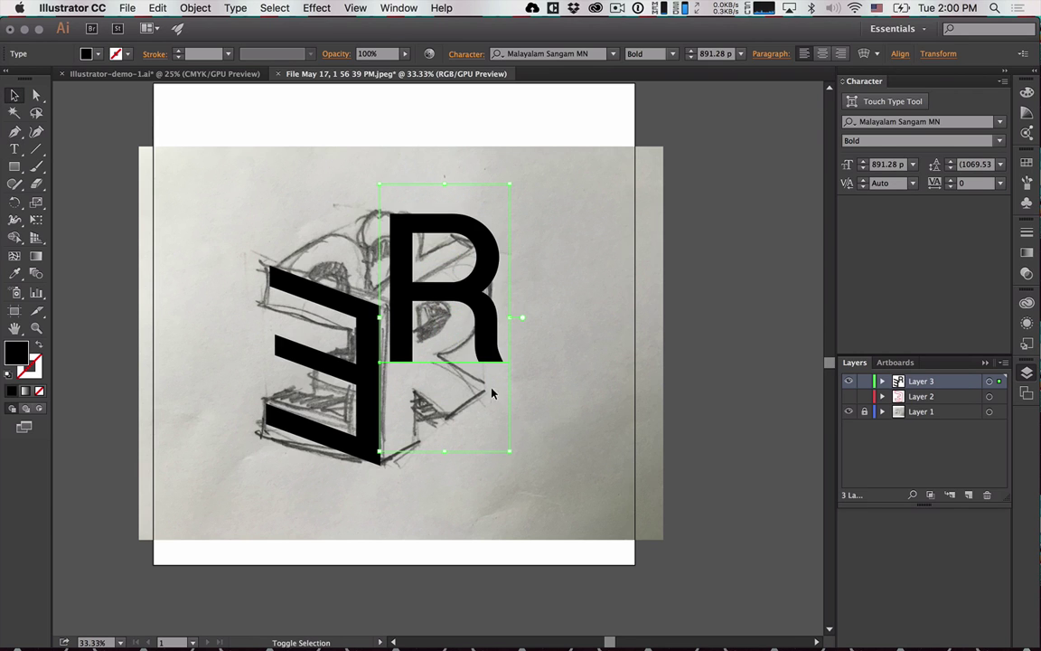
drag(483, 299, 485, 408)
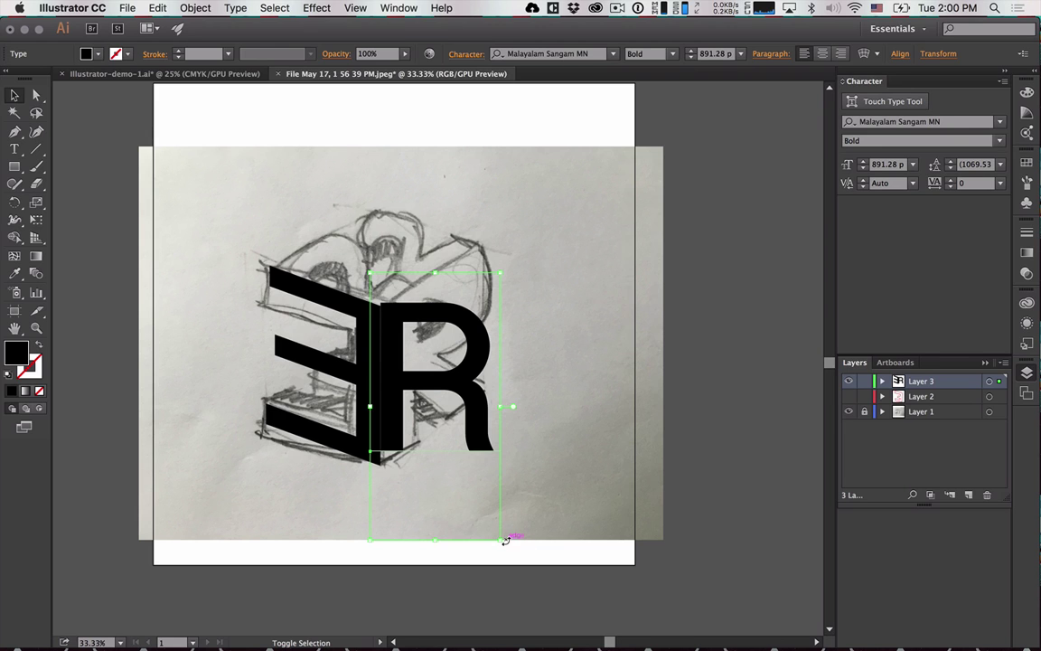
mouse_move(504, 539)
mouse_down()
mouse_move(516, 550)
mouse_move(509, 559)
mouse_up()
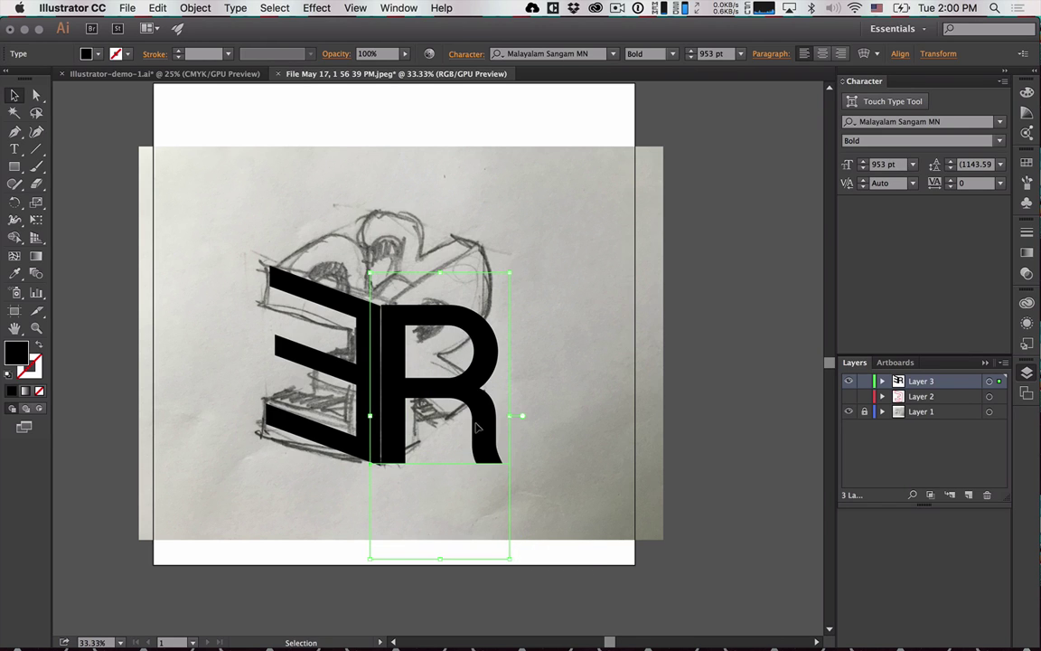
Convert the R to outlines and shear it -20° along the vertical axis.
right_click(476, 426)
click(500, 521)
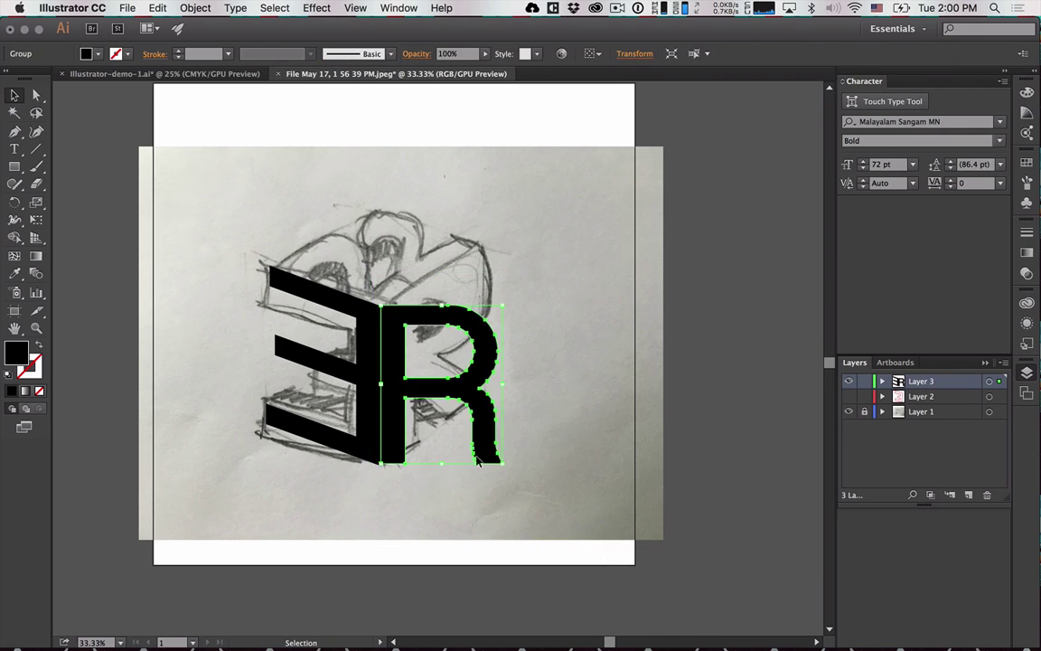
right_click(466, 399)
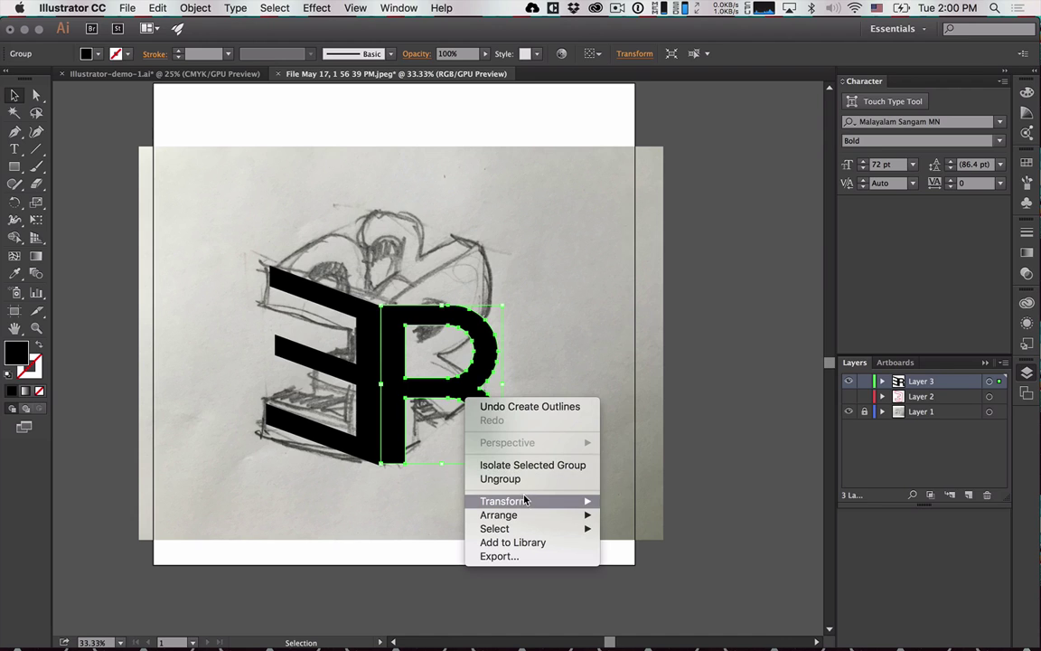
mouse_move(524, 500)
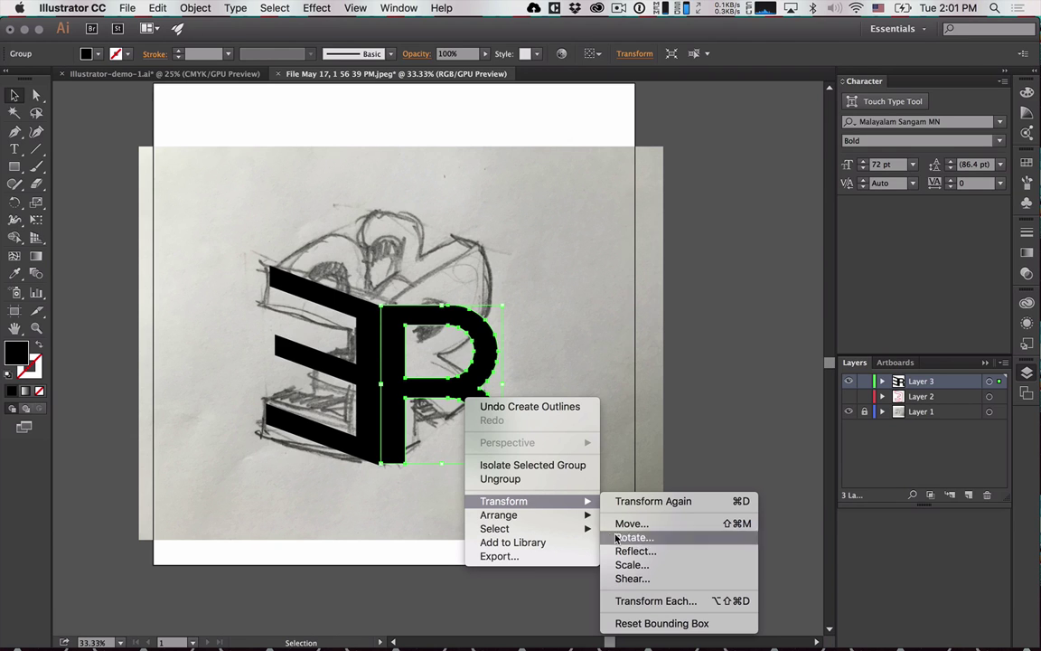
click(629, 565)
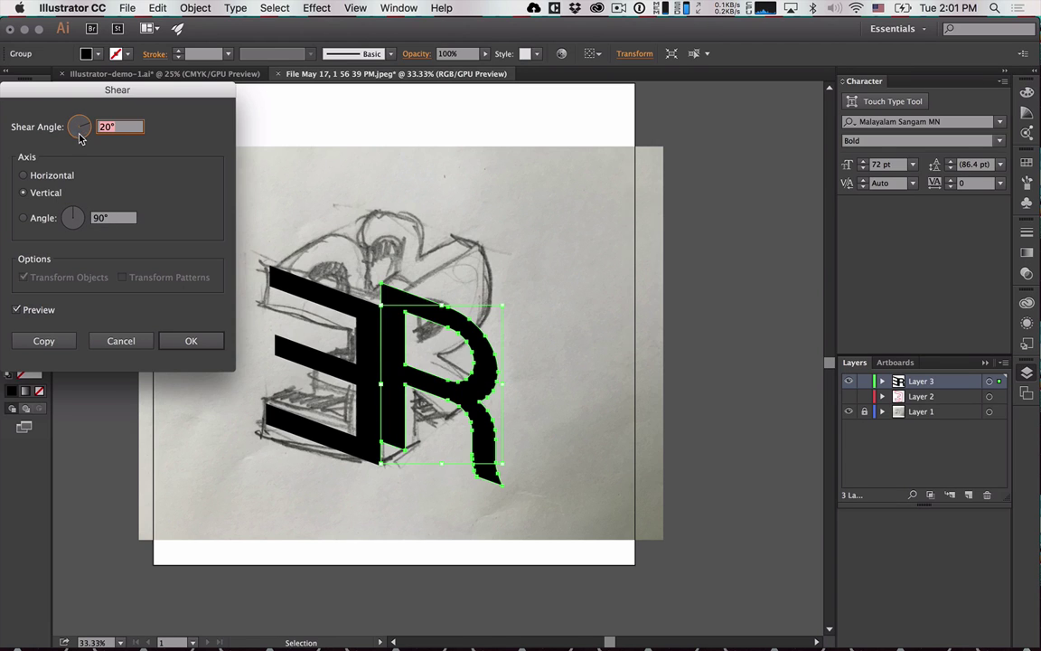
text(-20)
key(Return)
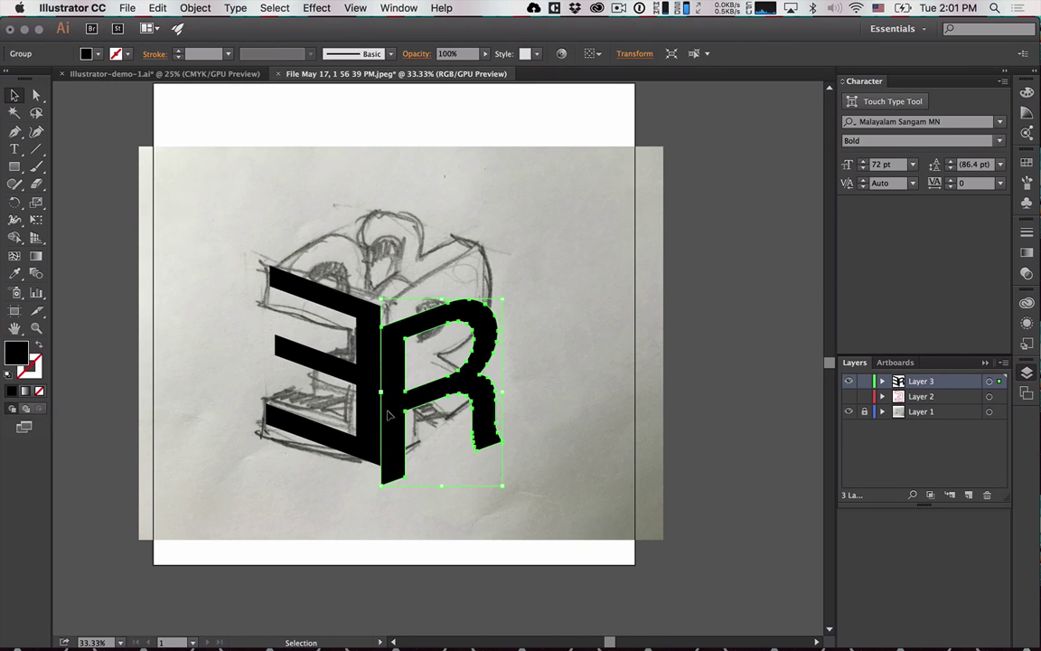
Move the sheared R up so its upper corner meets the top corner of the E's stem.
drag(393, 429, 393, 417)
key(Up)
key(Up)
key(Up)
key(Up)
key(Up)
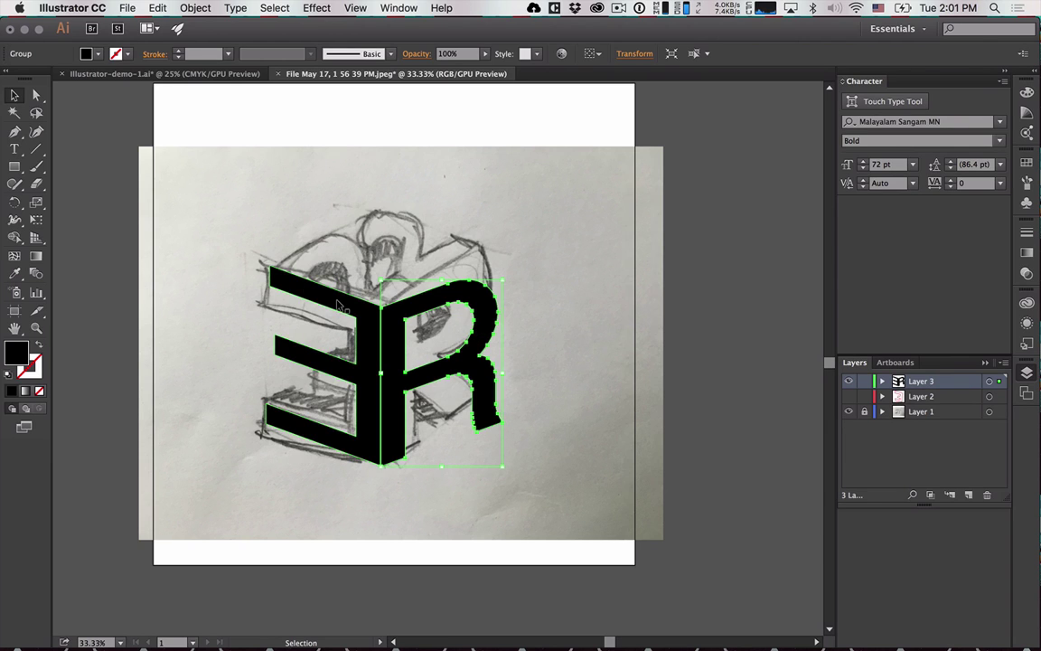
Shift the R slightly left to close the thin gap between it and the E's vertical stem.
click(284, 271)
click(402, 285)
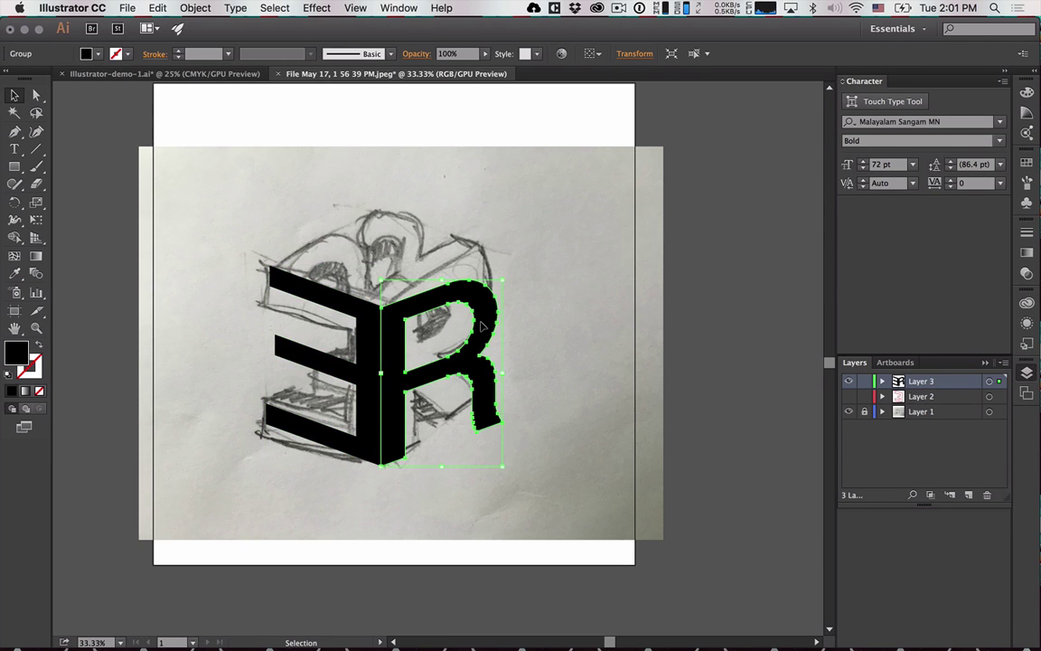
key(Return)
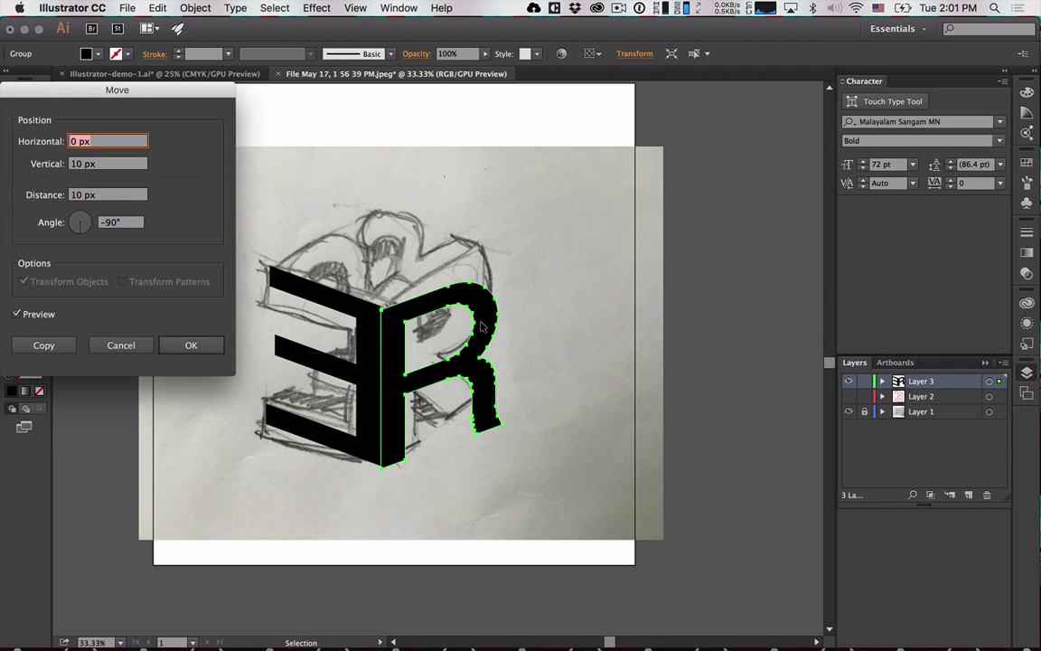
click(120, 344)
click(623, 384)
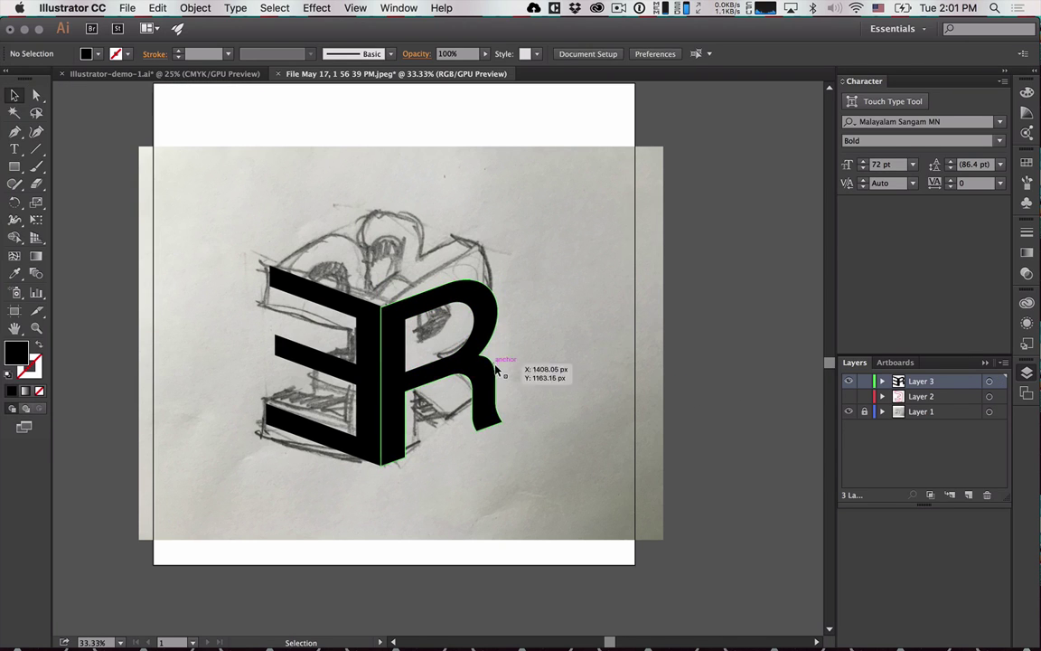
click(502, 366)
click(678, 371)
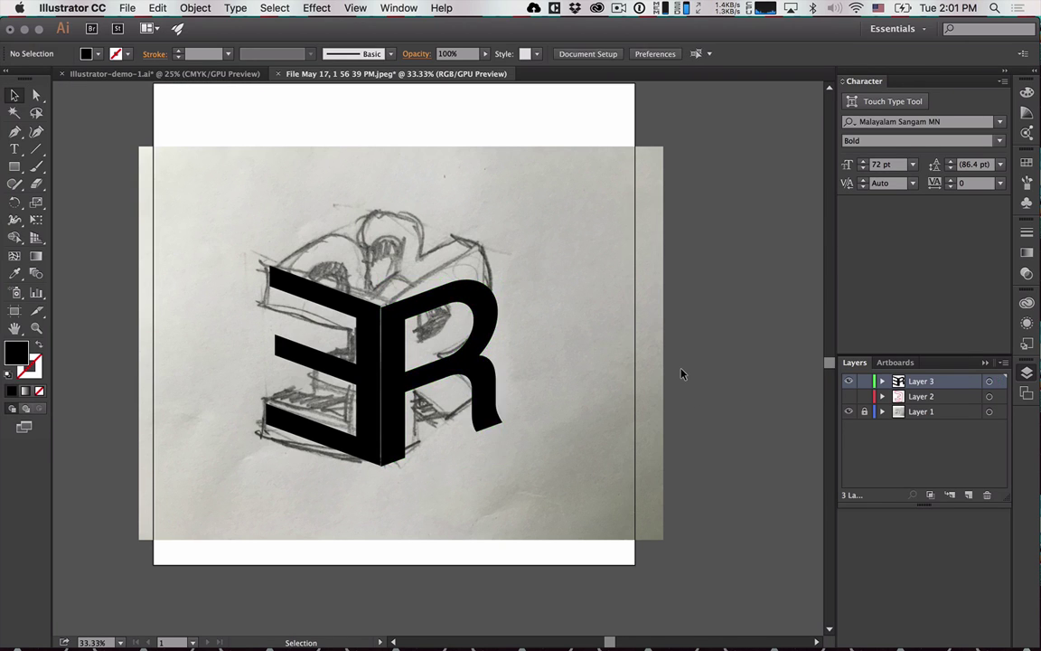
click(484, 373)
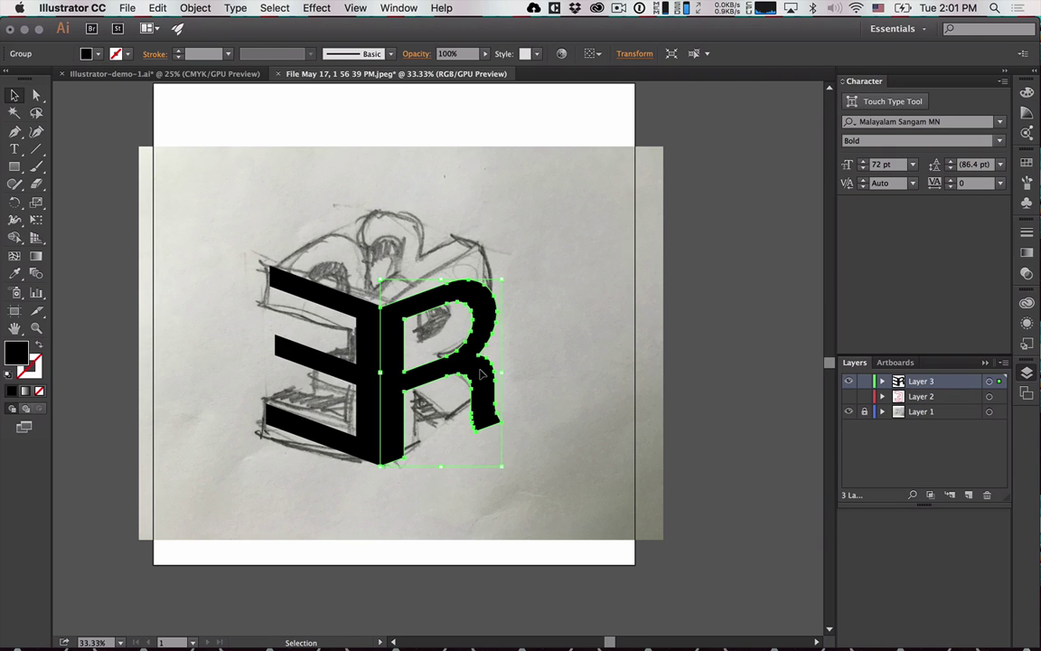
click(574, 381)
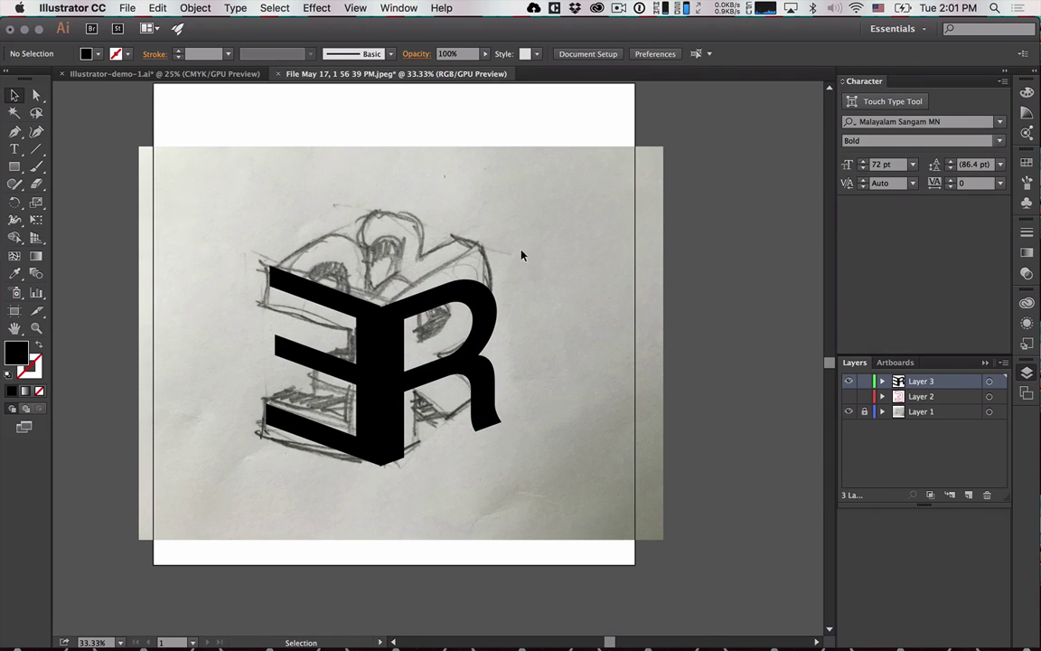
Add the text 22, enlarge it to about 467 pt and place it above and to the right of the R.
key(t)
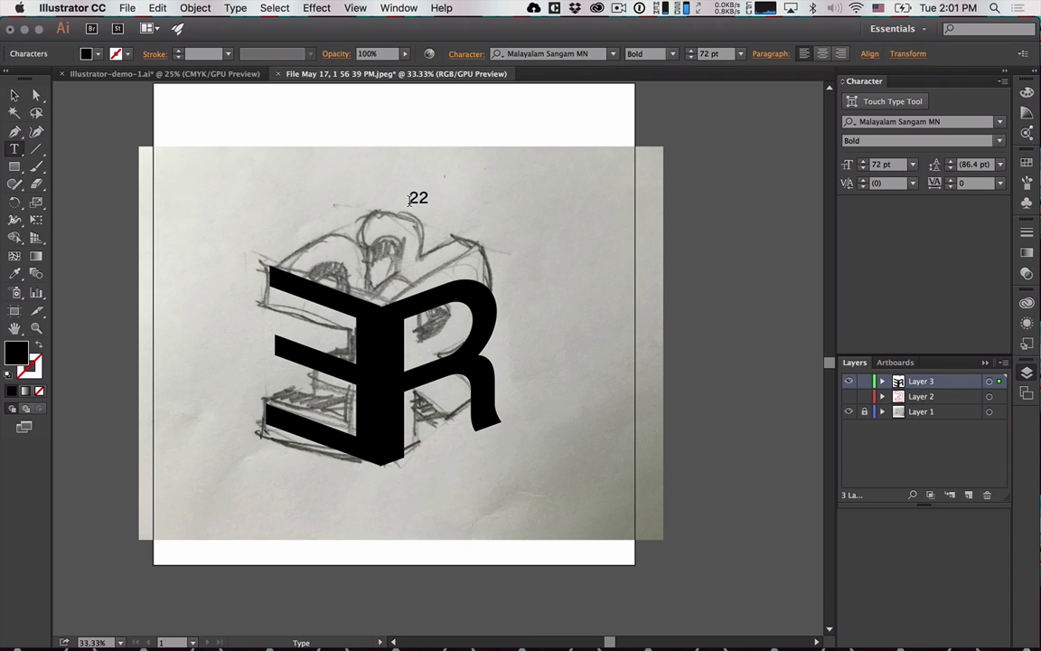
key(Escape)
drag(430, 210, 484, 269)
drag(471, 229, 617, 283)
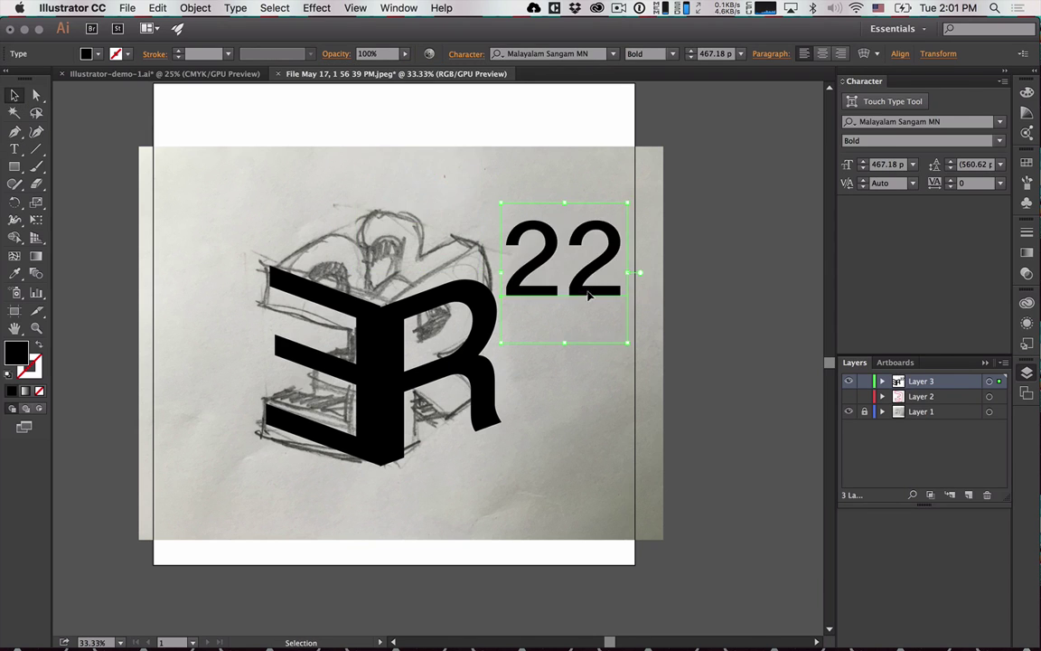
click(644, 348)
click(604, 316)
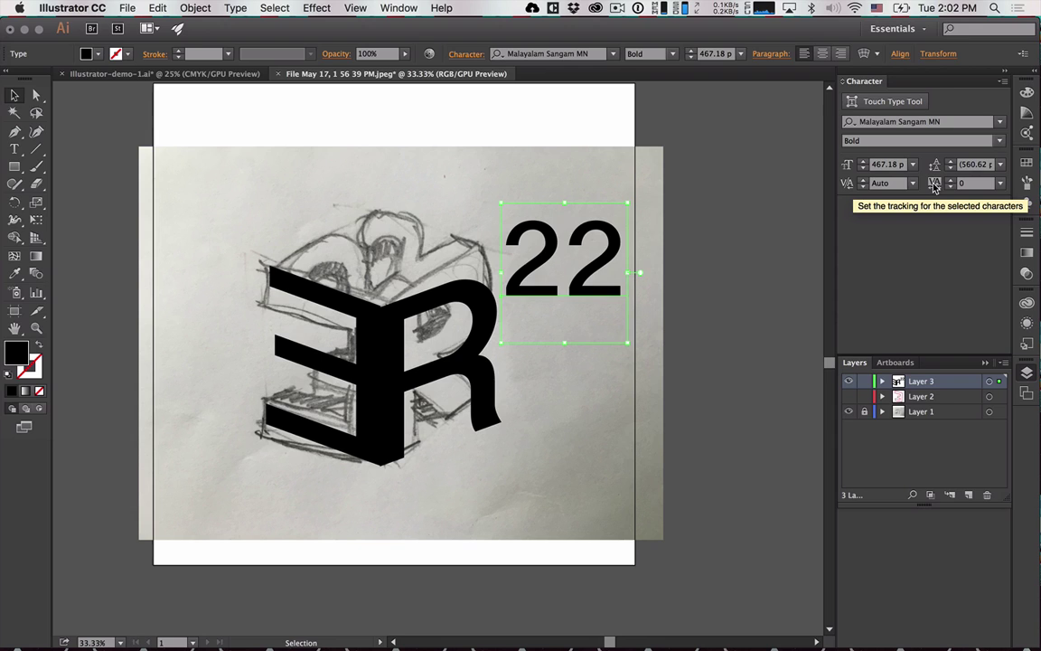
Tighten the tracking of the 22 text to -108 so the two digits join.
click(1000, 182)
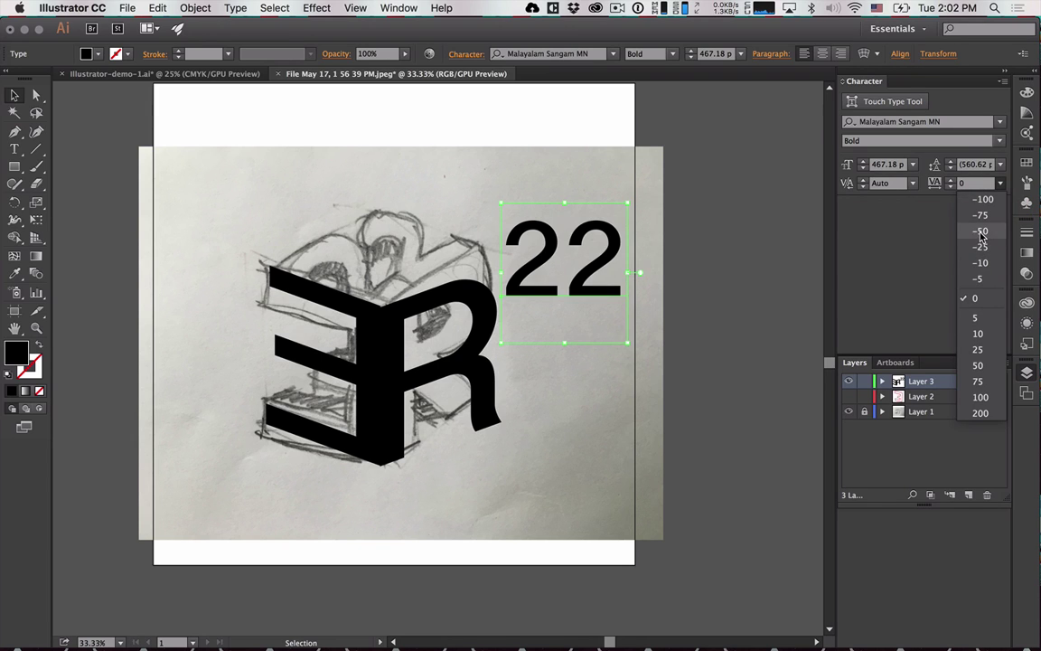
click(981, 232)
click(999, 182)
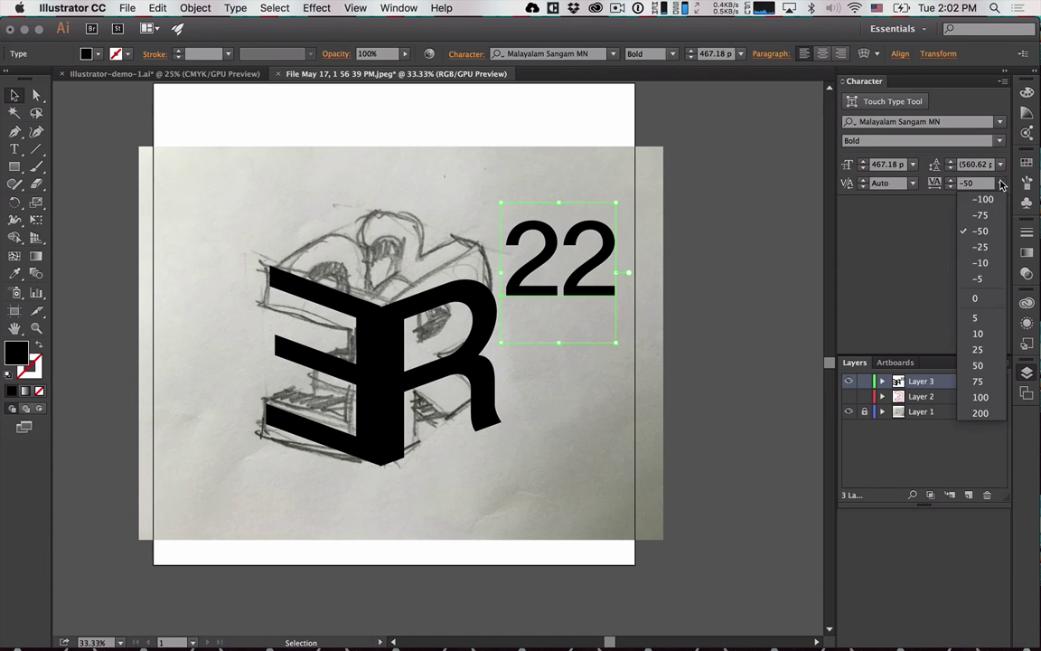
click(985, 202)
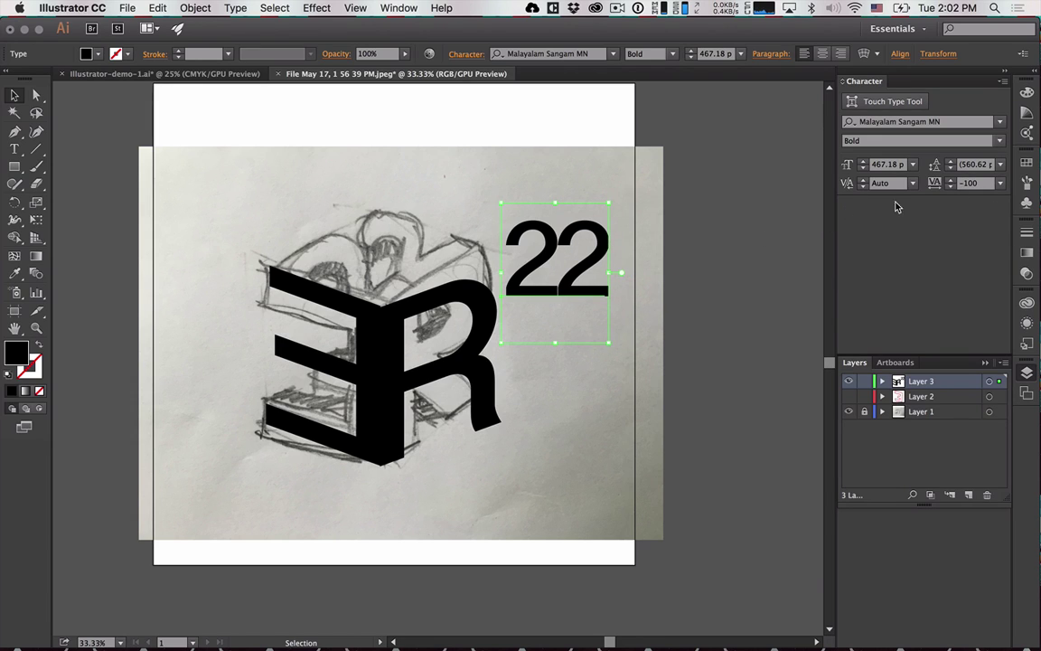
click(950, 187)
click(949, 187)
click(949, 187)
click(950, 188)
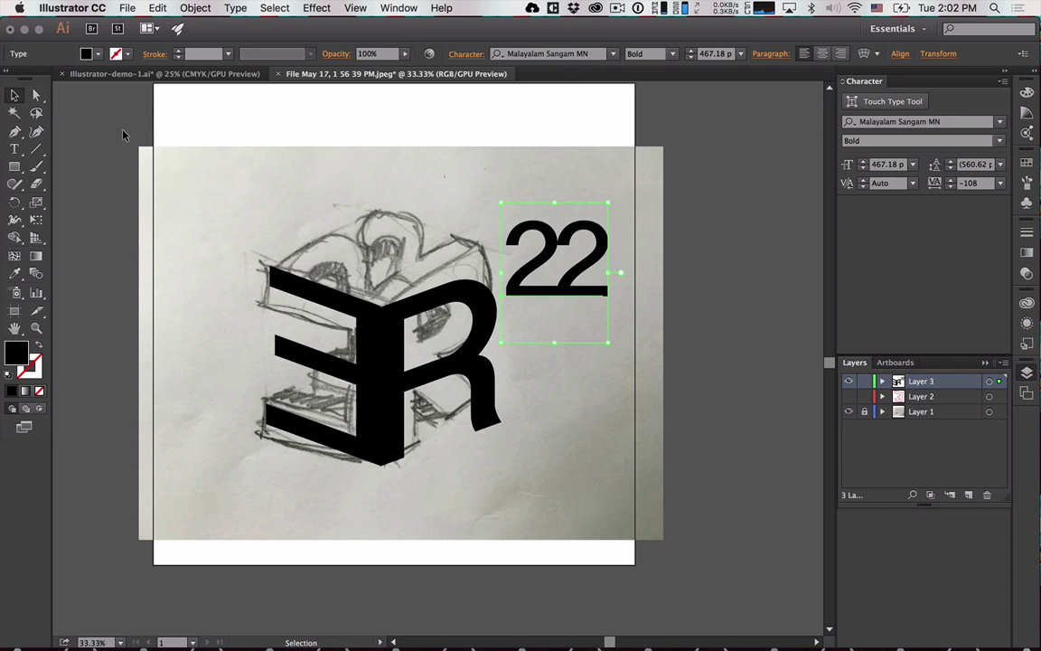
Move the 22 text over the sketched top face, above the corner where E and R meet.
click(14, 94)
right_click(567, 291)
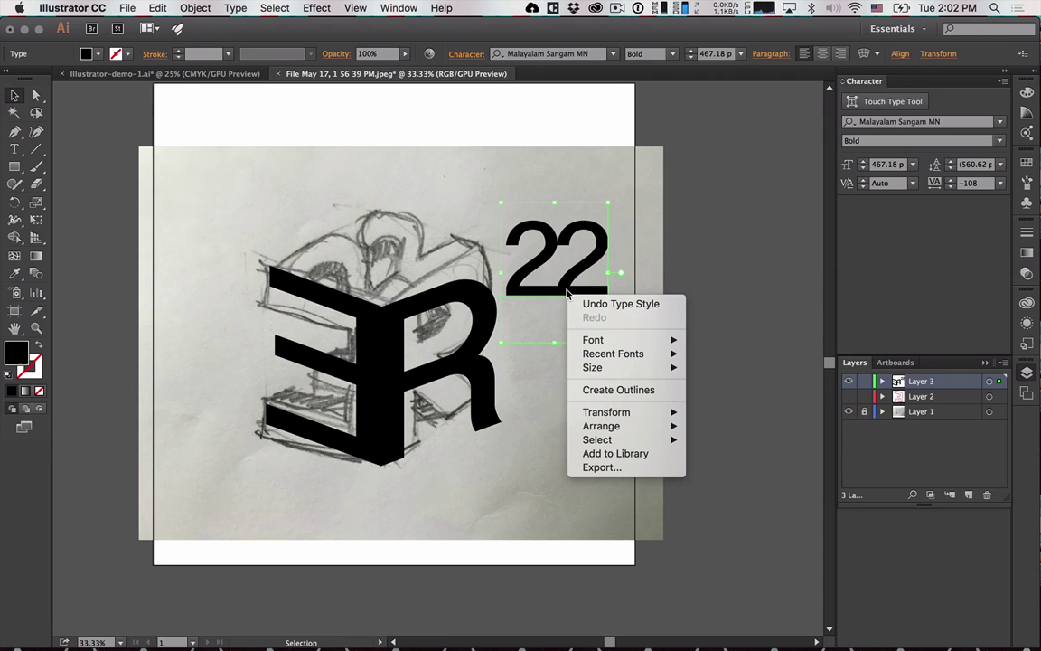
click(751, 290)
drag(601, 253, 442, 237)
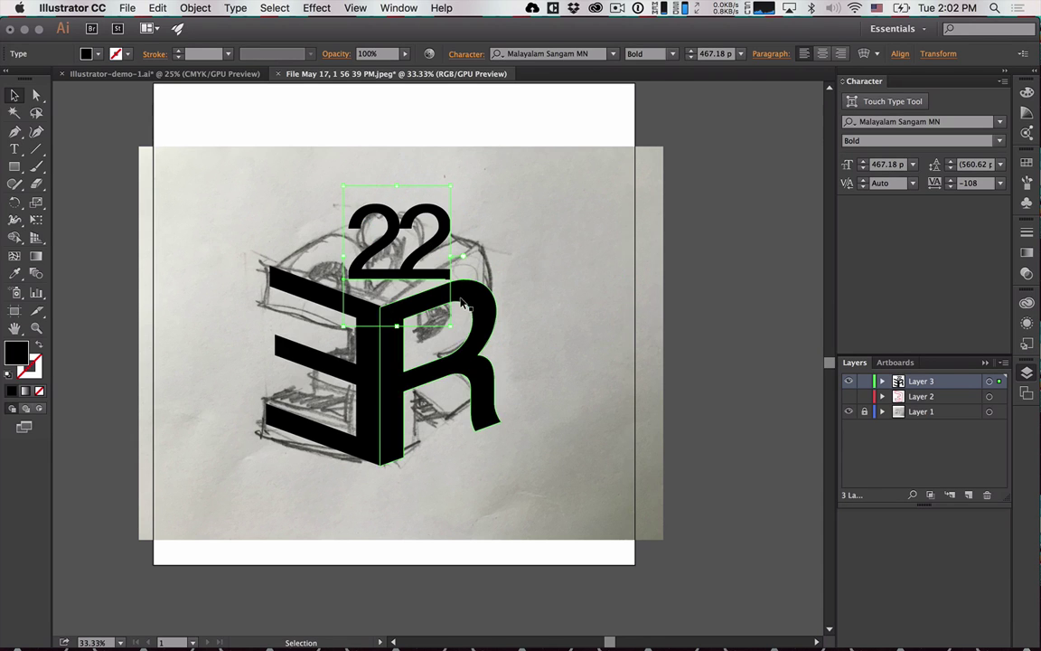
Try rotating the 22 text to follow the sketched top face, and undo the rotation.
drag(457, 312, 496, 296)
key(ctrl+z)
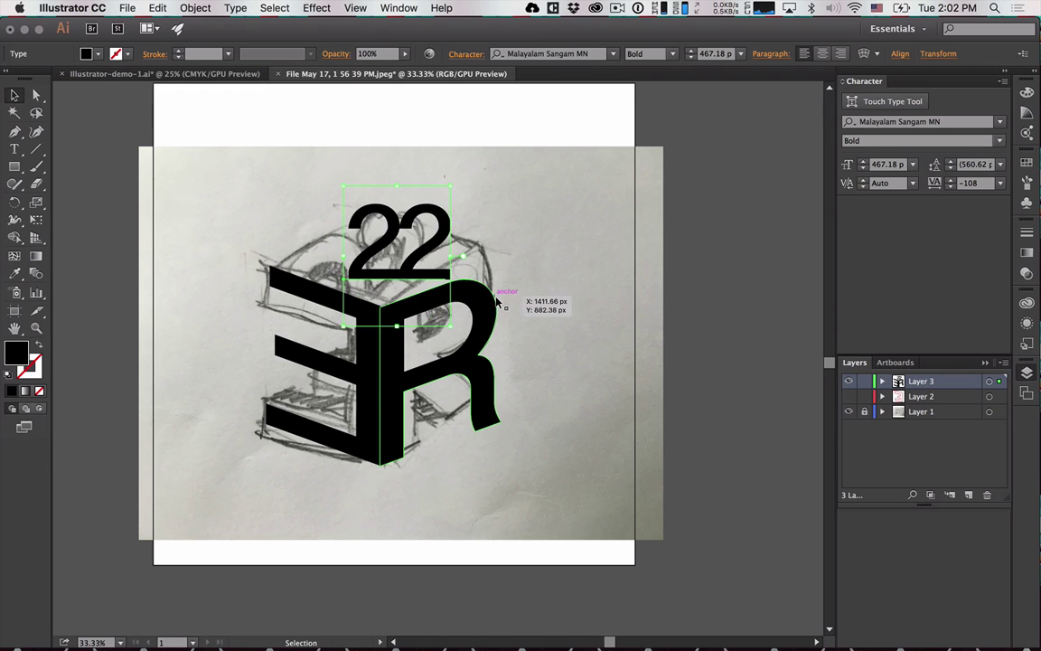
drag(458, 333, 419, 252)
key(super+z)
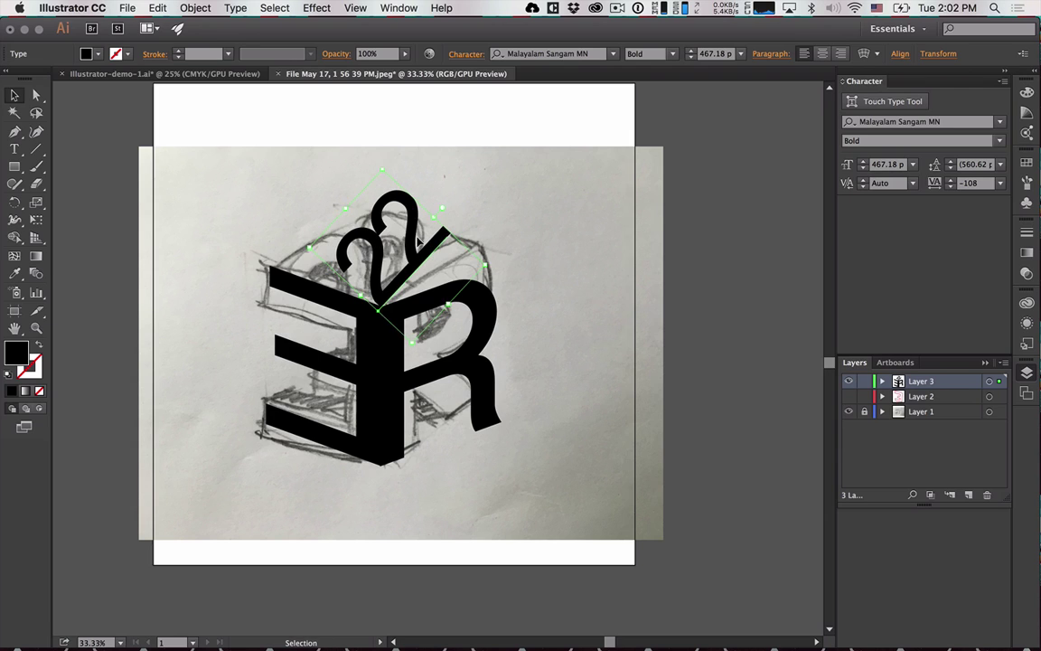
key(super+z)
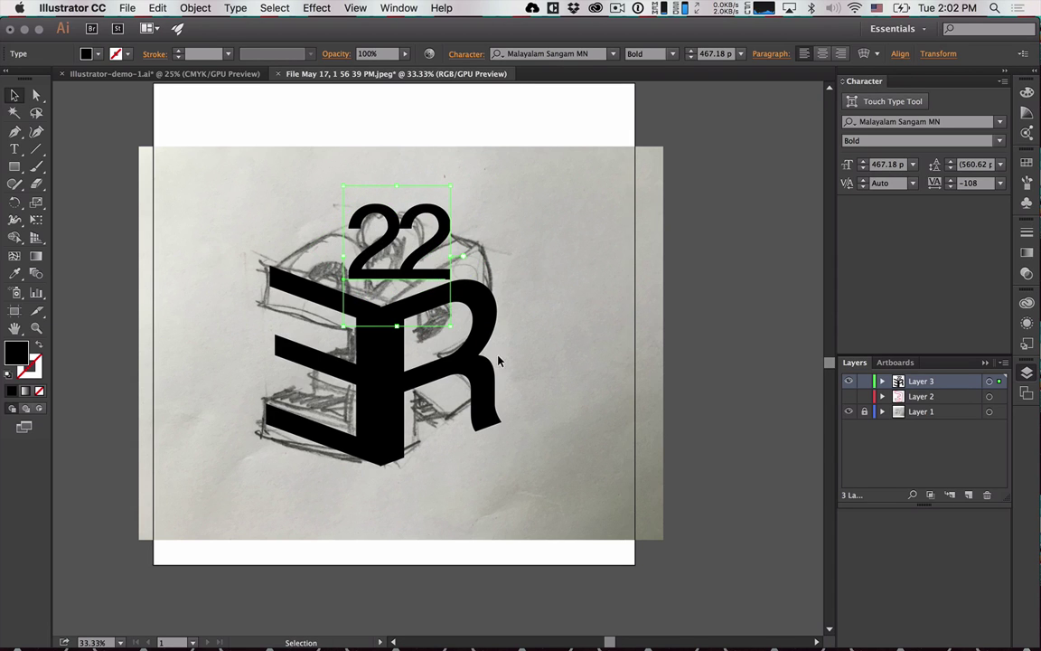
Enlarge the 22 text very slightly and convert it to outlines.
right_click(426, 258)
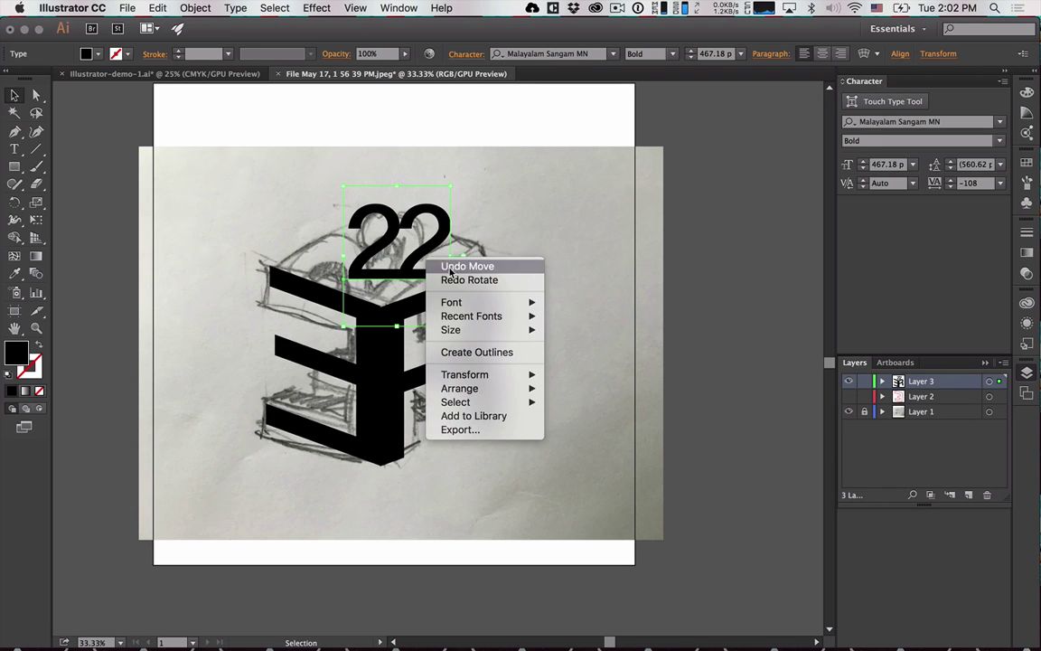
click(569, 343)
drag(454, 333, 457, 336)
right_click(418, 264)
click(480, 359)
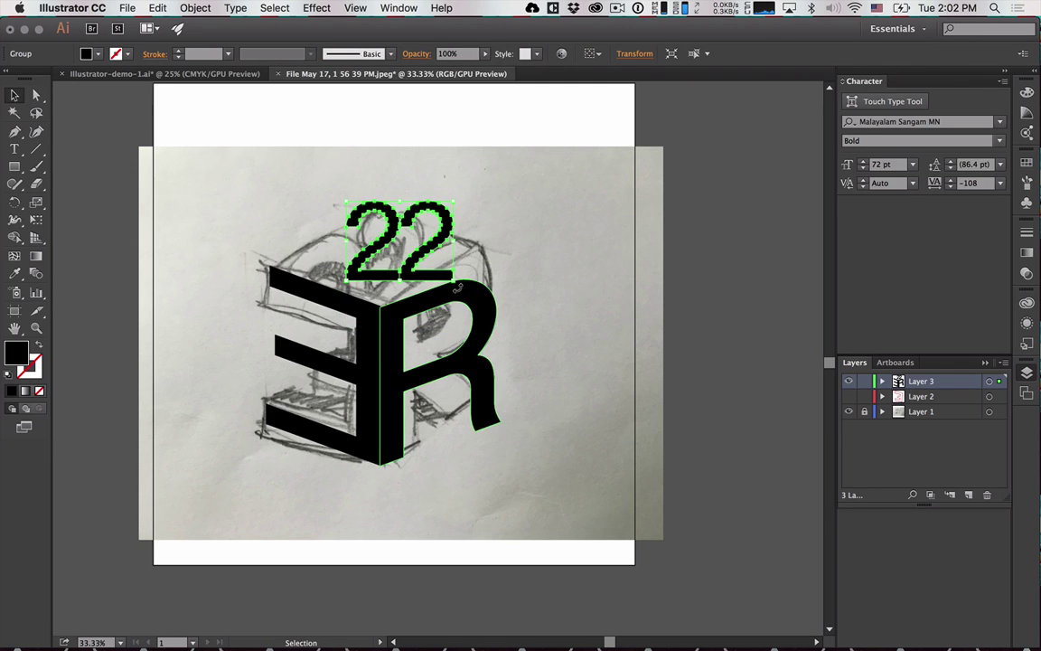
Rotate the outlined 22 about 18° counterclockwise and place its lower corner where the E and R meet.
drag(458, 287, 516, 274)
drag(425, 264, 487, 281)
key(a)
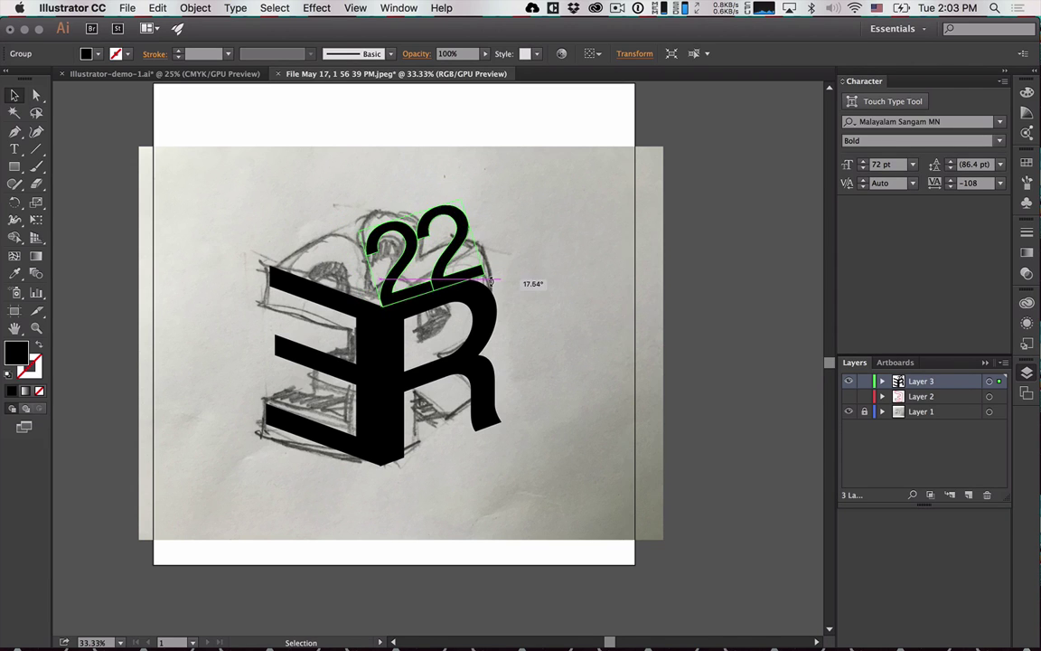
key(v)
Switch to outline view and shift the 22 slightly left toward the shared edge of E and R.
key(super+y)
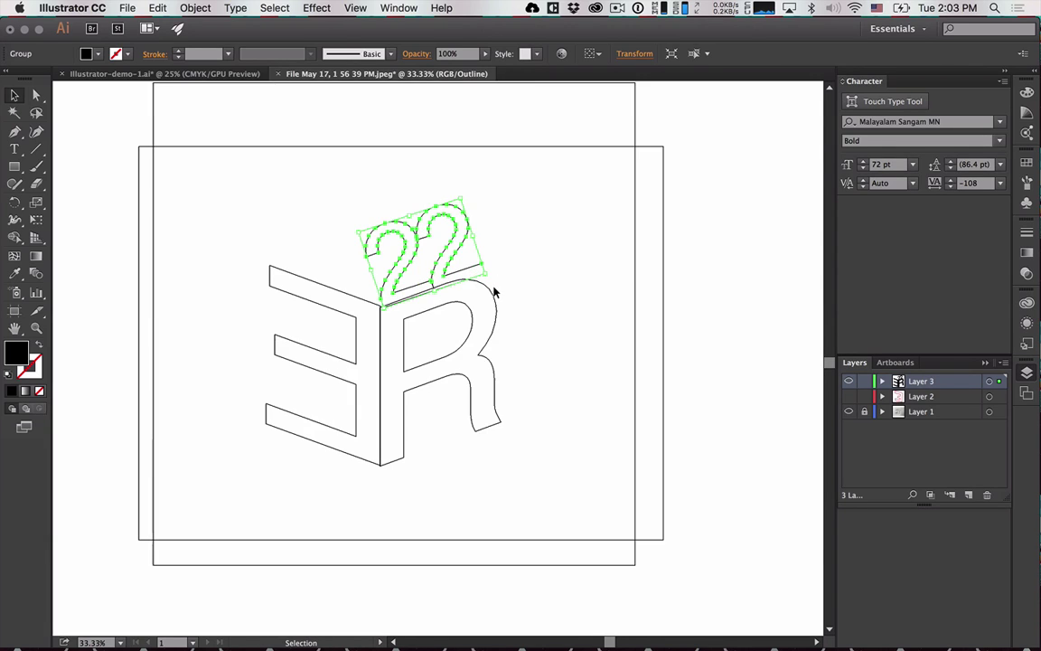
drag(491, 281, 461, 277)
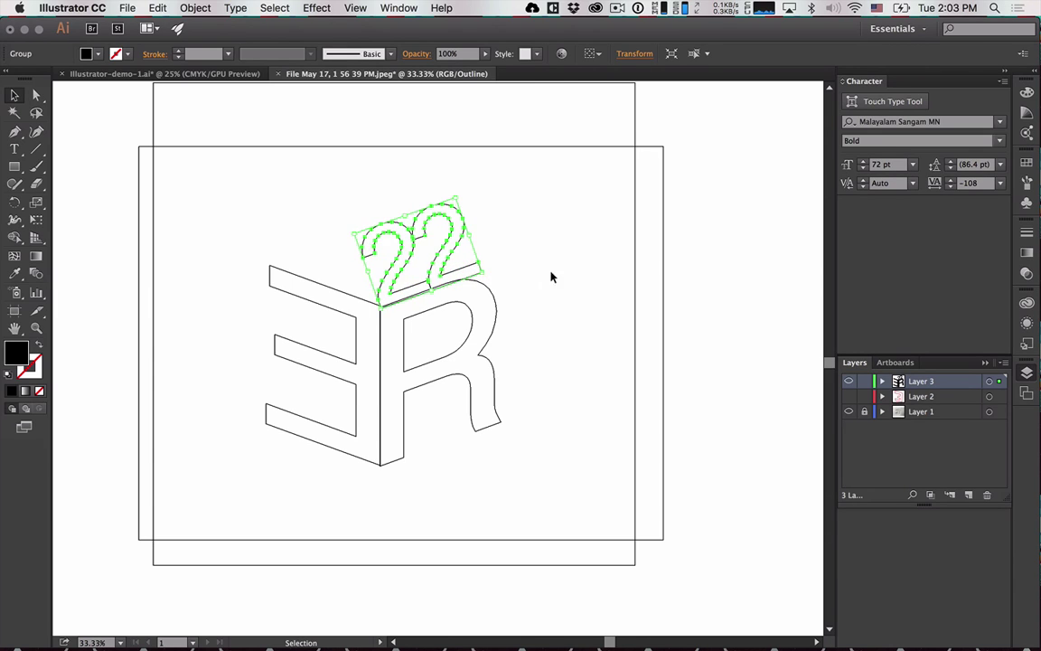
click(546, 275)
scroll(433, 296, up, 3)
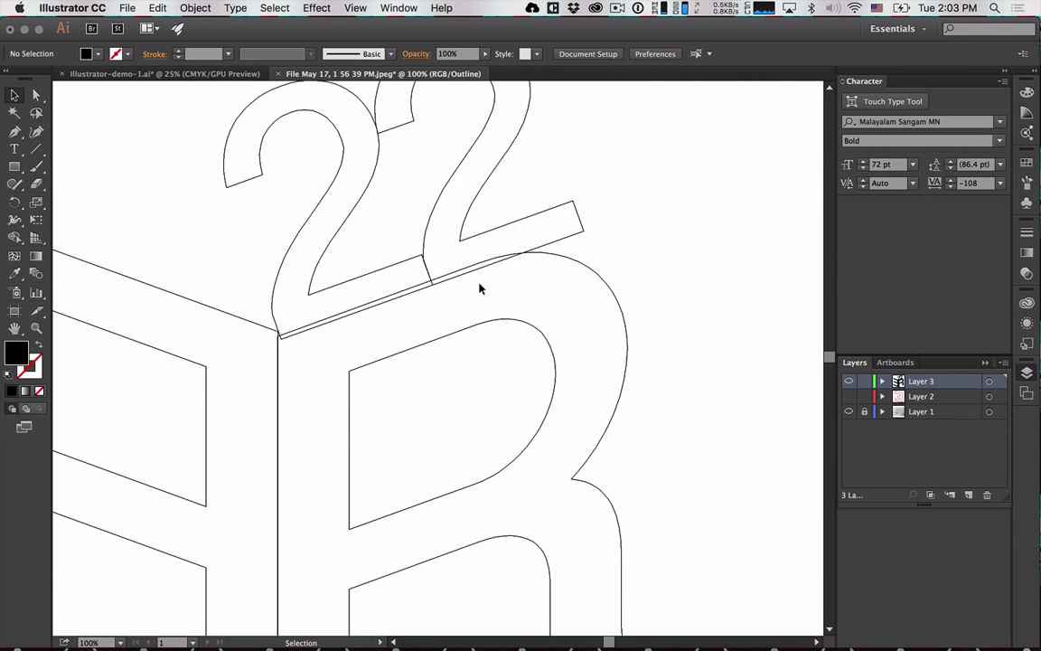
click(436, 284)
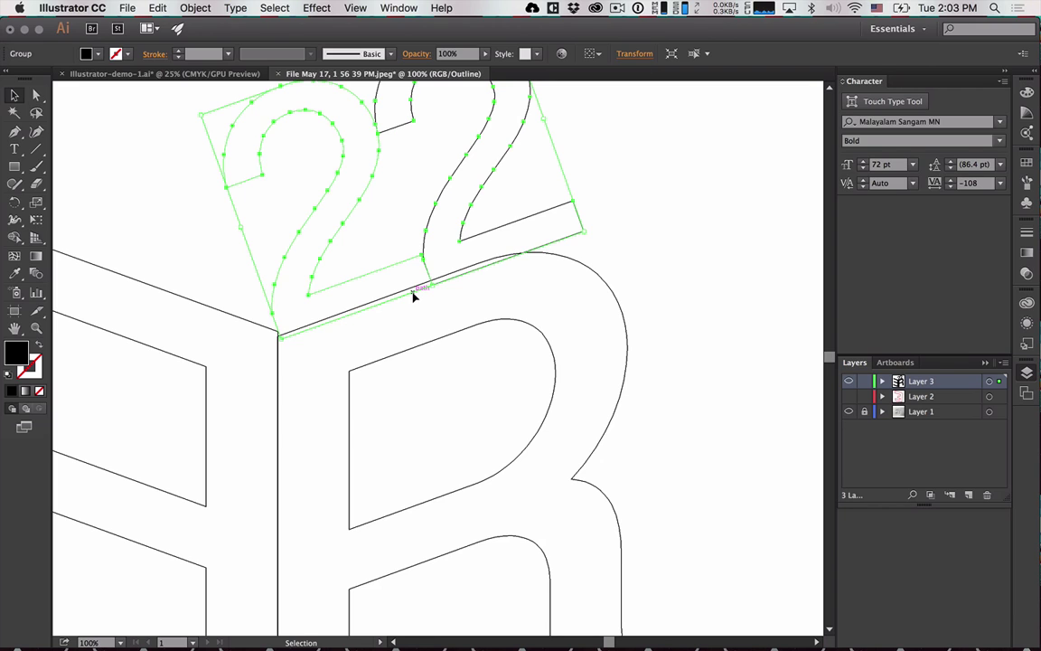
click(394, 272)
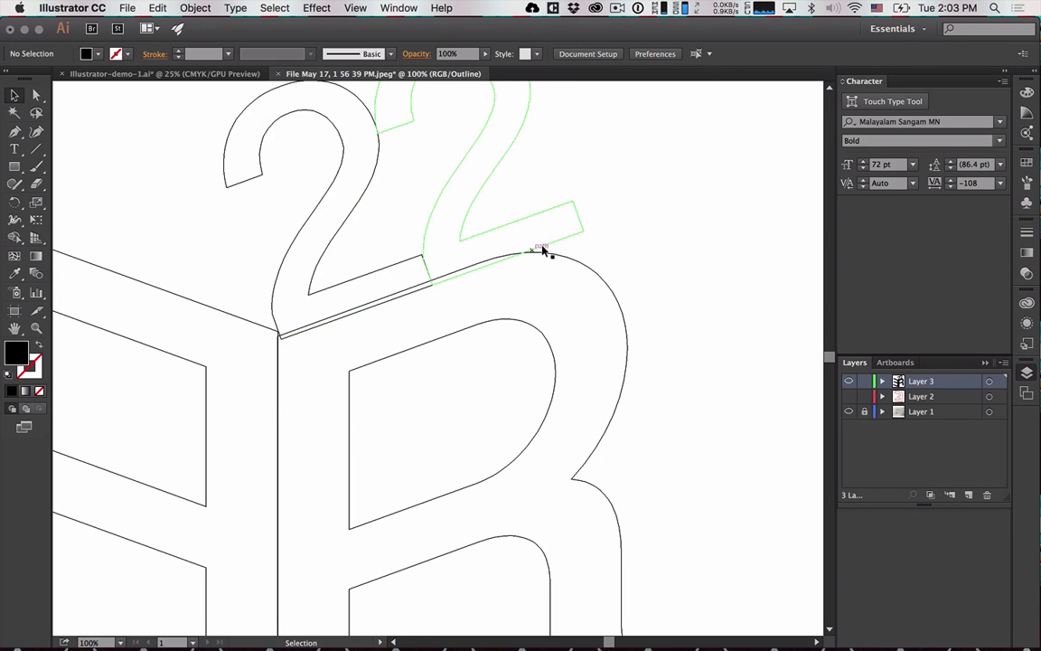
Nudge the 22 up and left so its base lies flush on the R's slanted top edge.
click(434, 211)
key(Up)
key(Up)
key(Up)
key(Up)
key(Up)
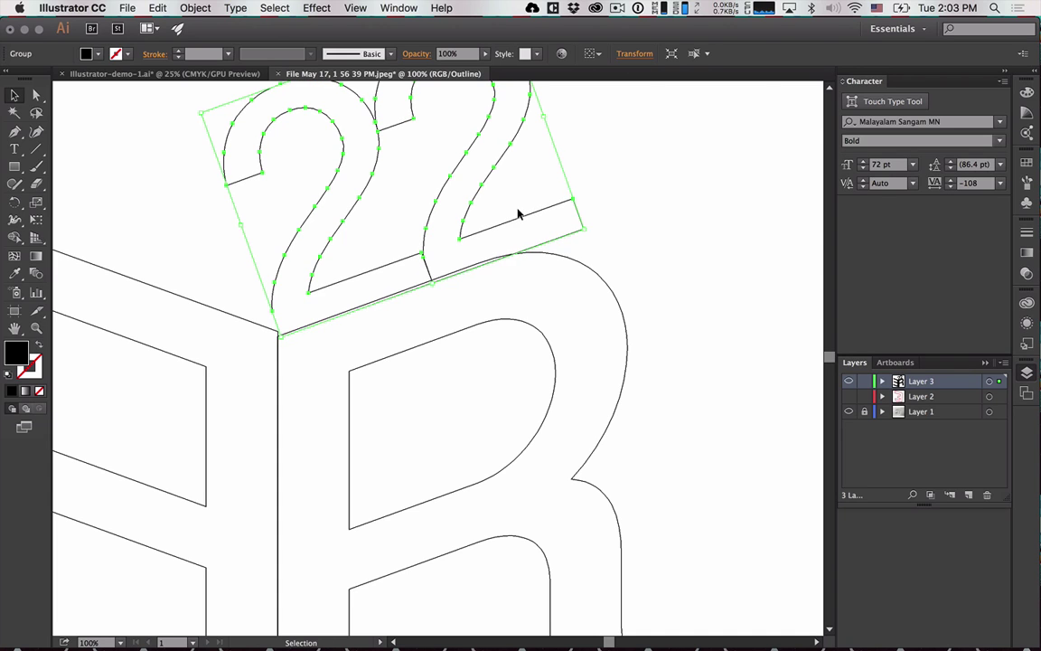
key(Left)
key(Left)
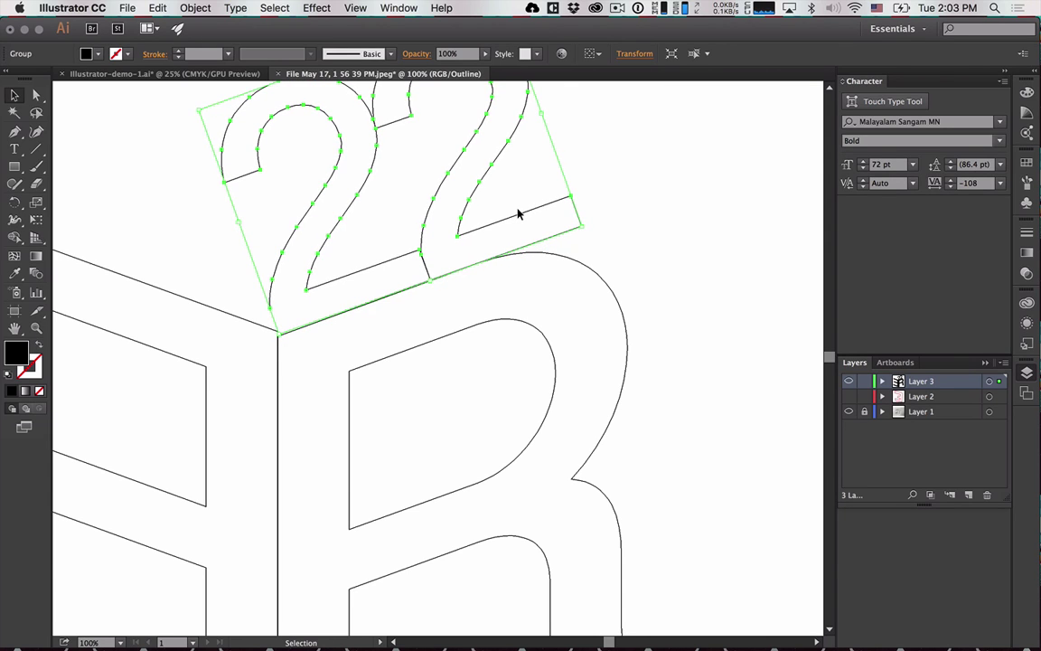
click(586, 268)
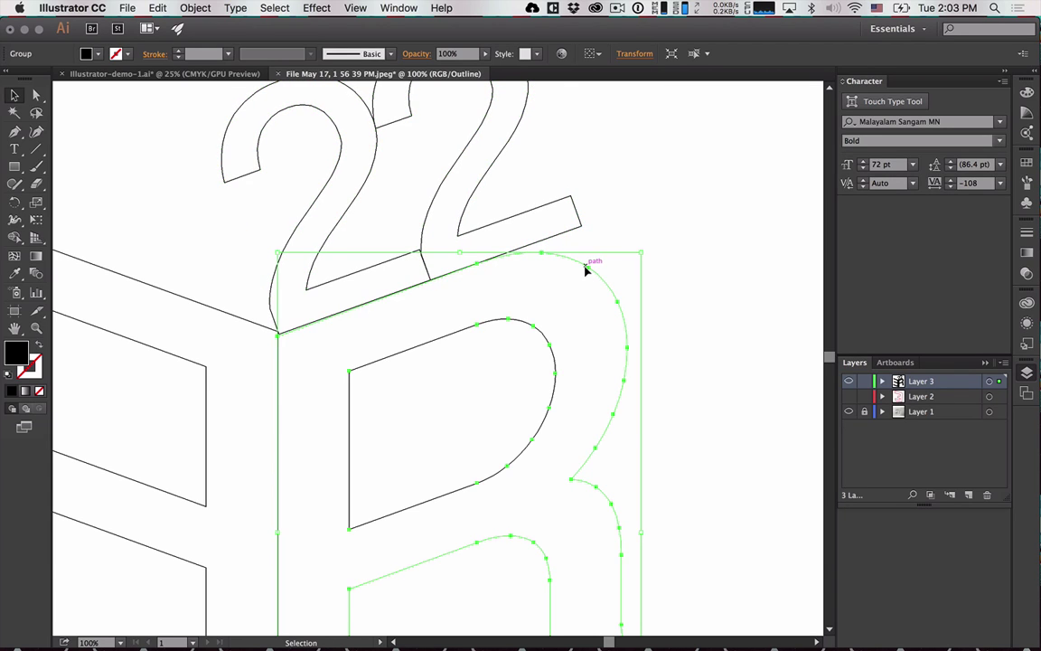
Nudge the R and then the 22 slightly up so they meet the E's top corner.
key(Up)
key(Up)
key(Up)
key(Up)
key(Up)
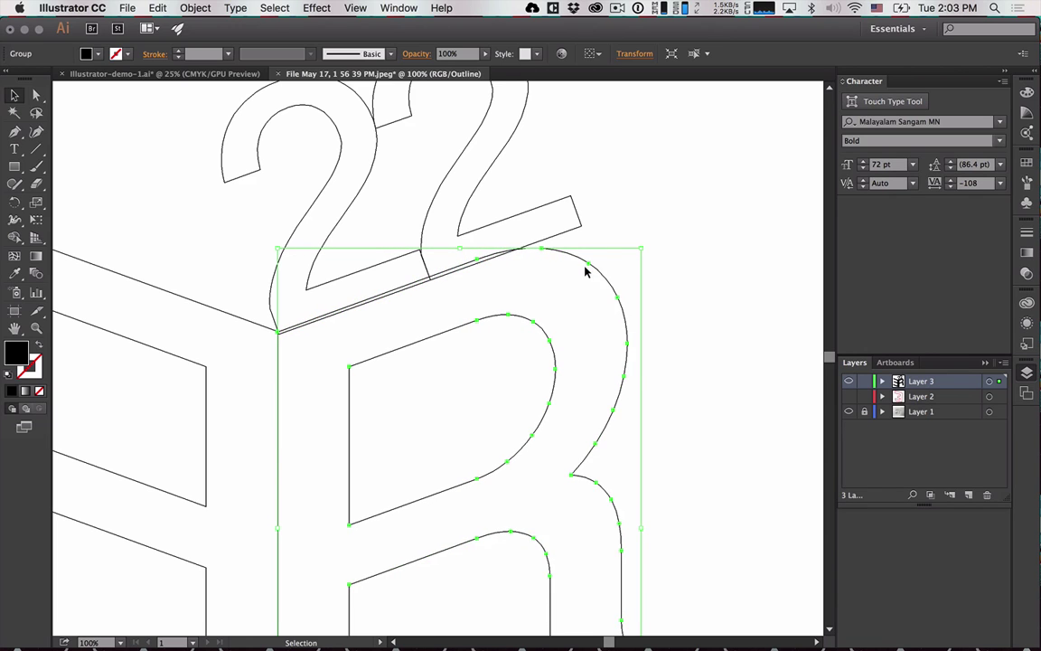
click(551, 205)
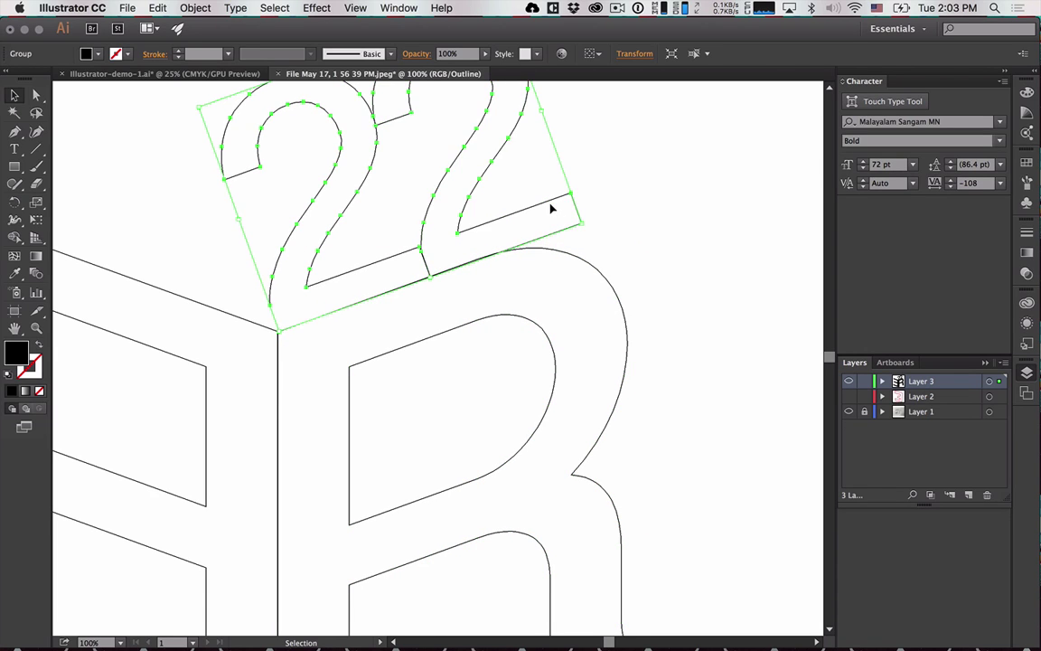
Shear the outlined 22 by -20° along the horizontal axis.
scroll(595, 272, down, 2)
right_click(509, 257)
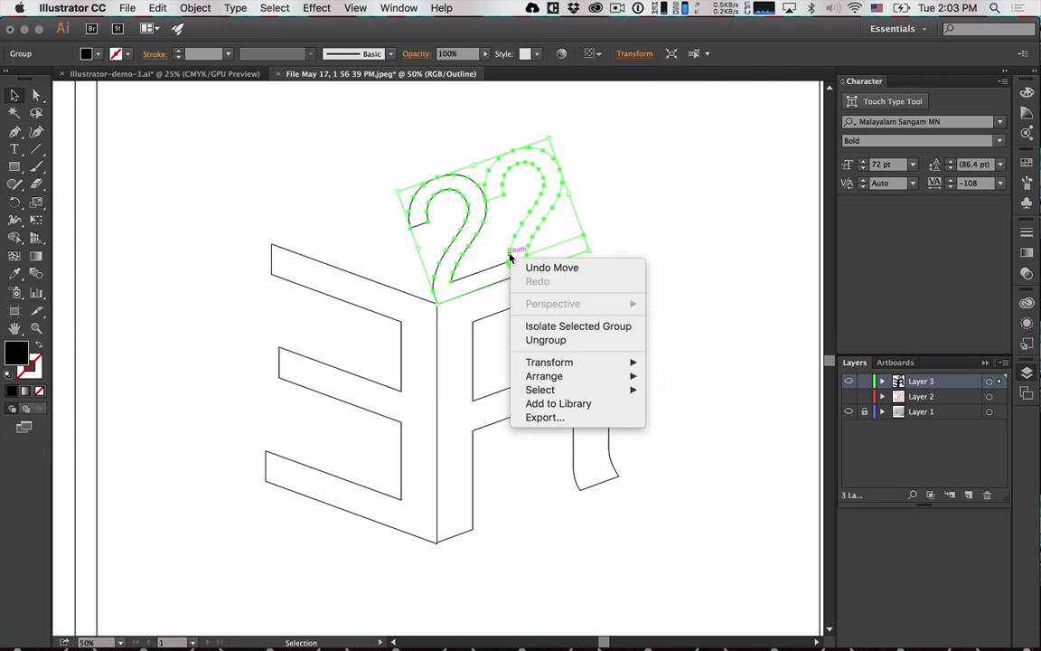
mouse_move(556, 362)
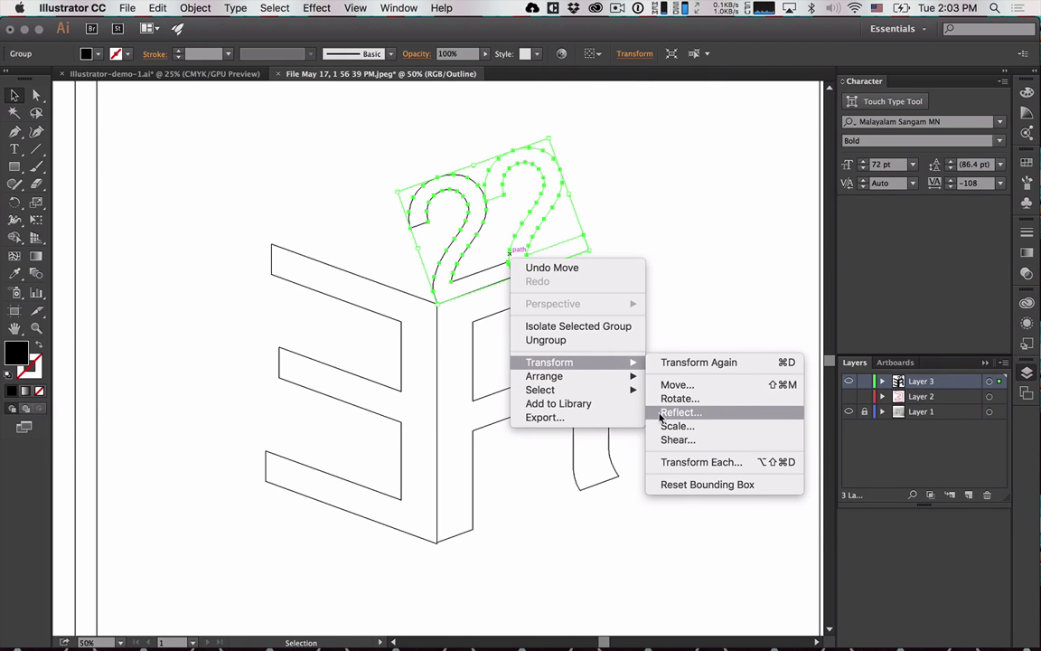
click(677, 439)
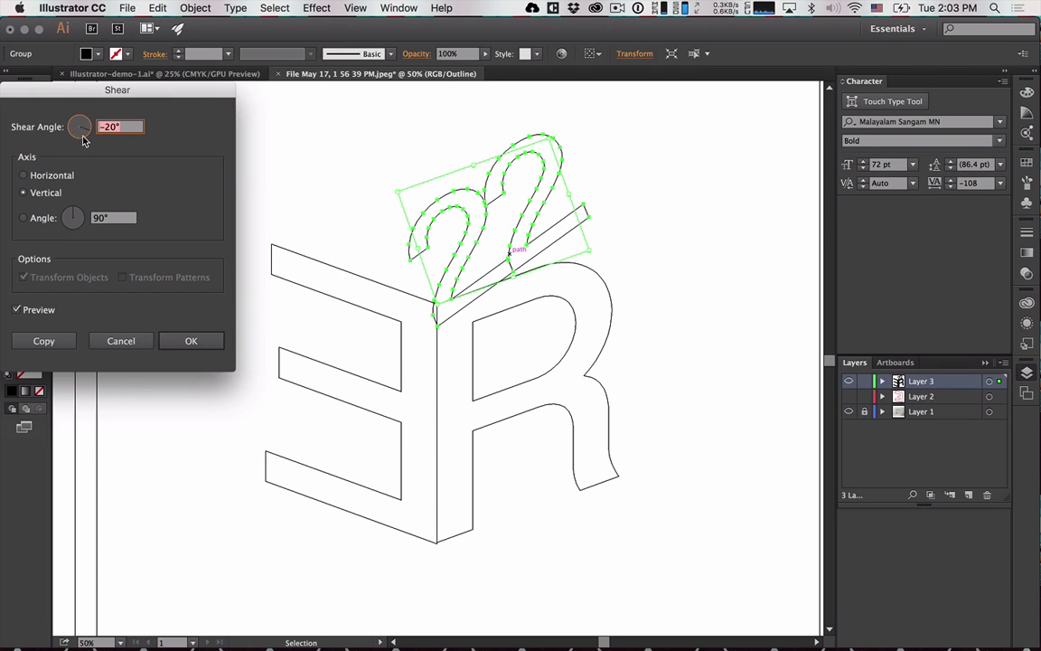
click(52, 175)
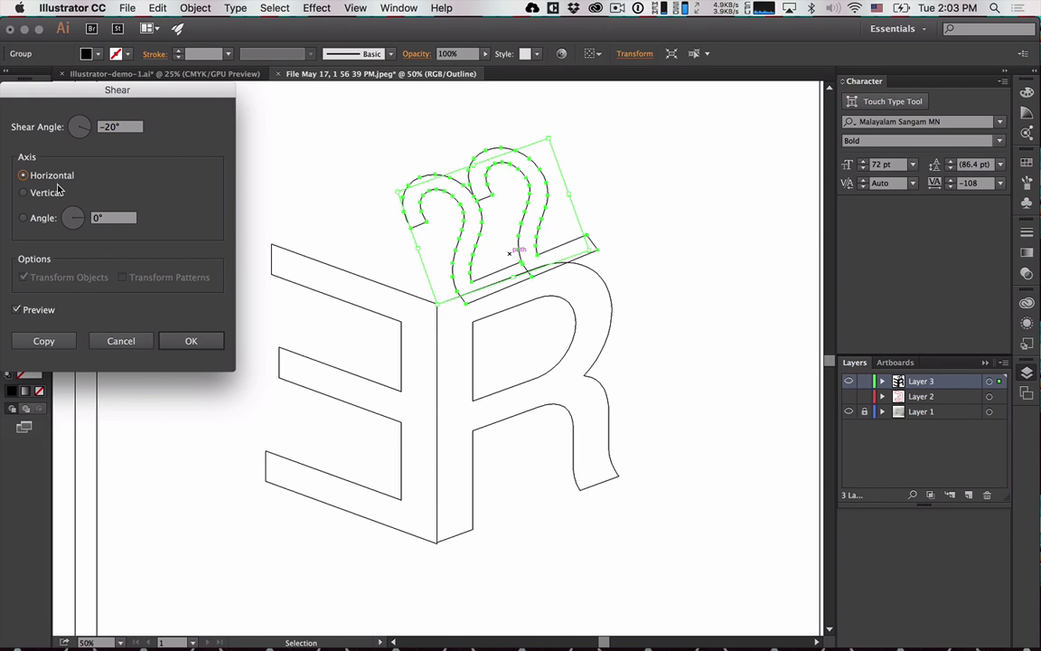
drag(80, 224, 84, 225)
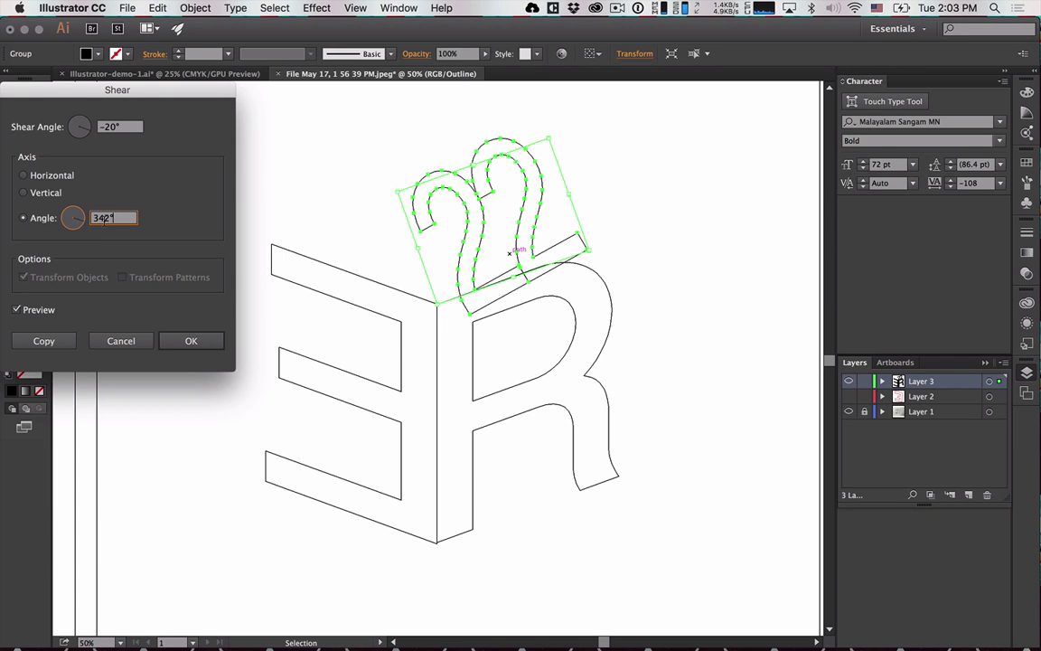
key(Return)
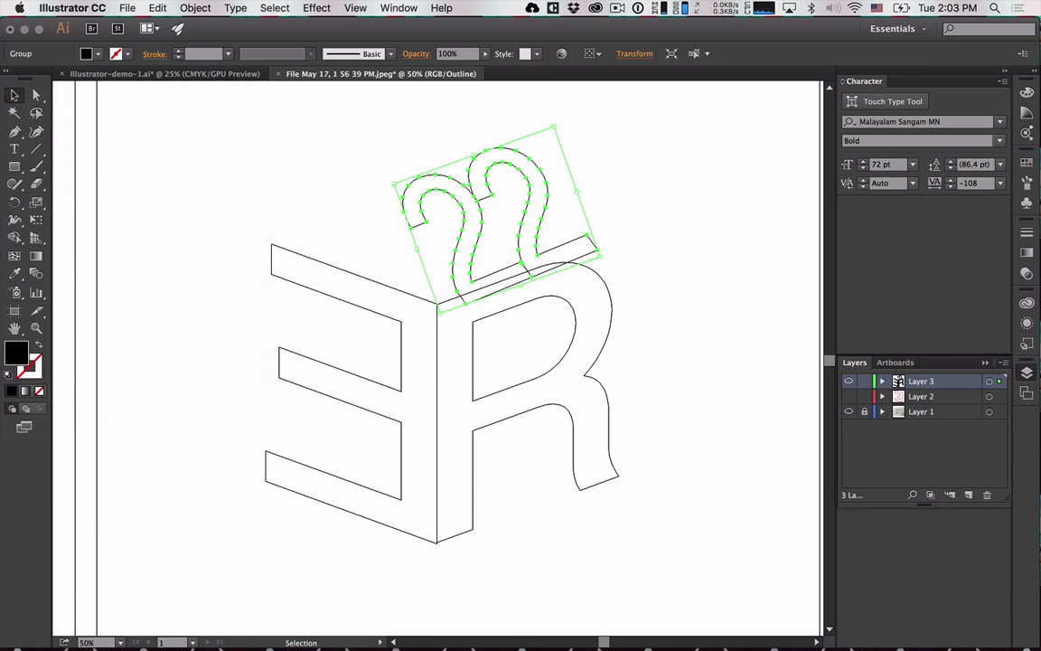
right_click(493, 217)
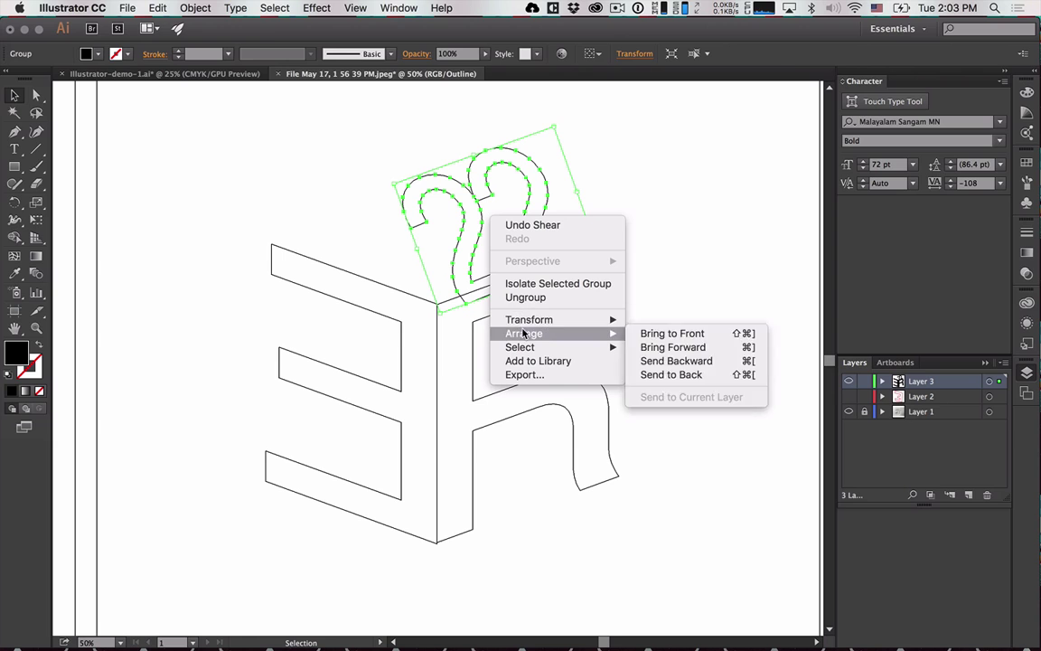
mouse_move(560, 319)
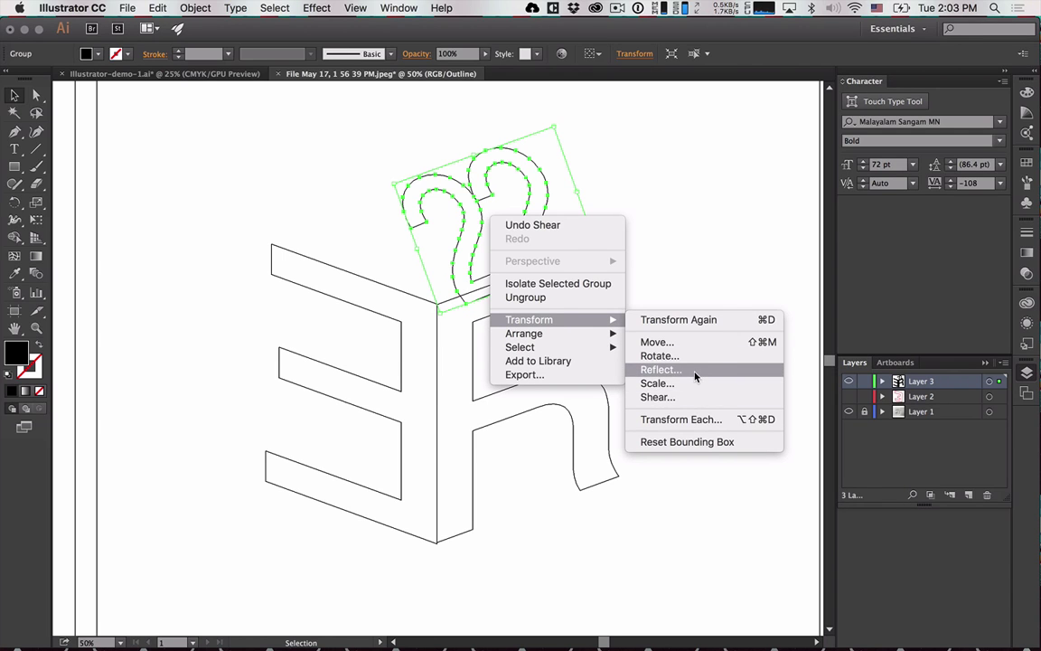
click(306, 8)
click(305, 8)
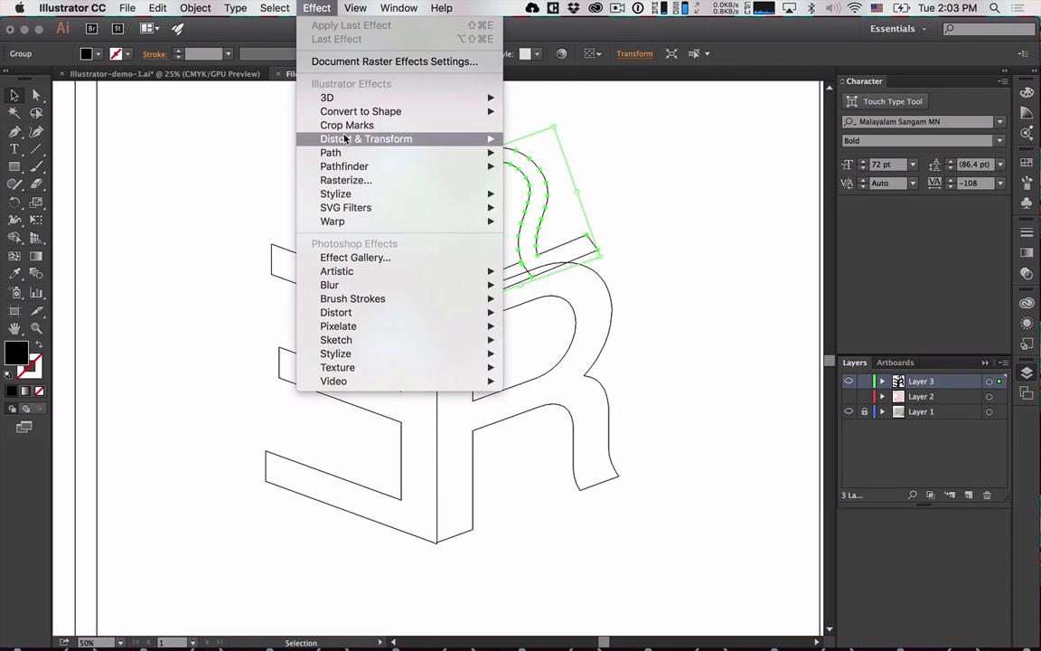
mouse_move(366, 139)
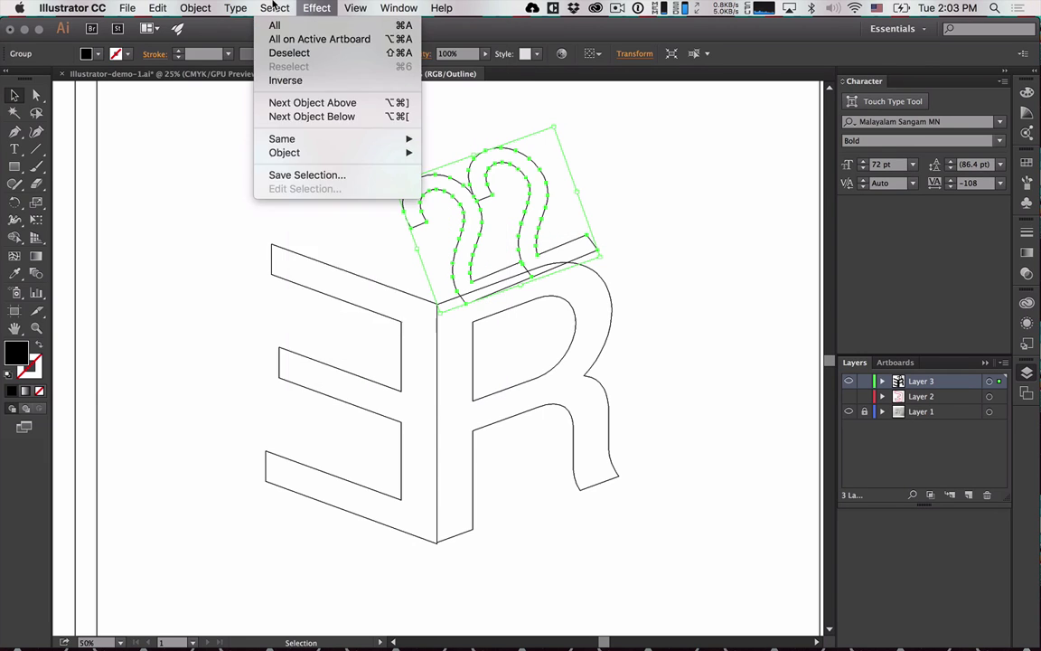
mouse_move(197, 8)
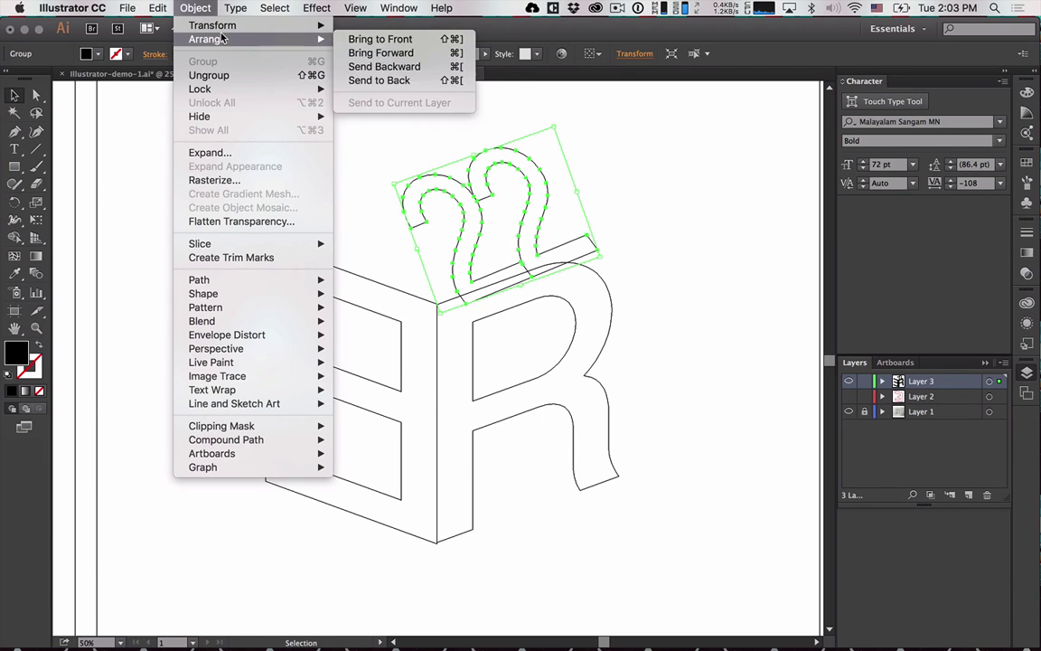
mouse_move(225, 32)
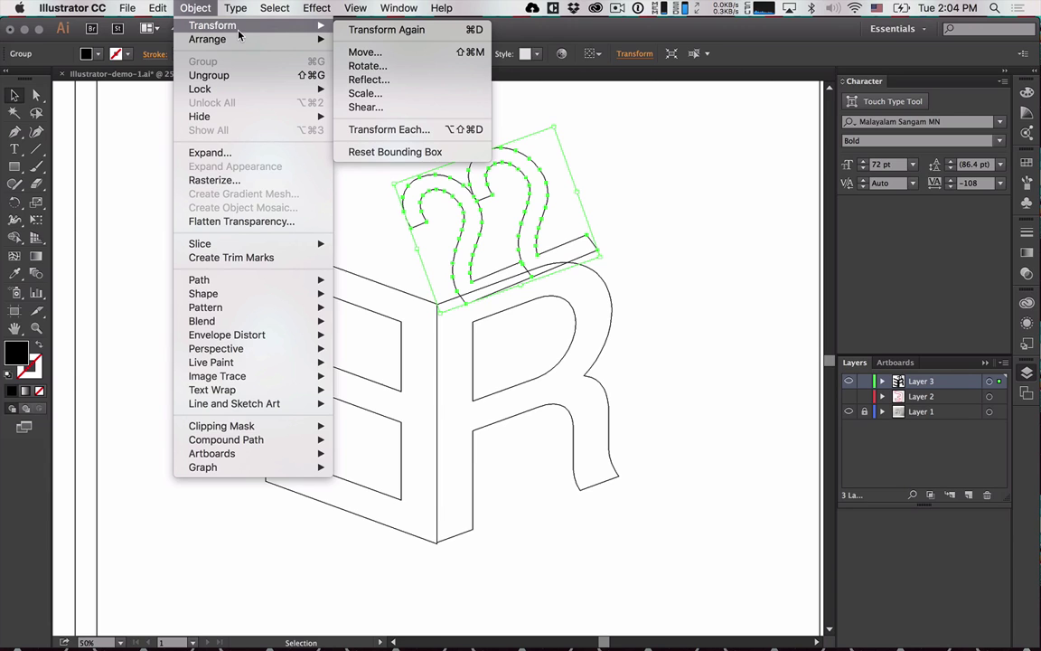
click(746, 210)
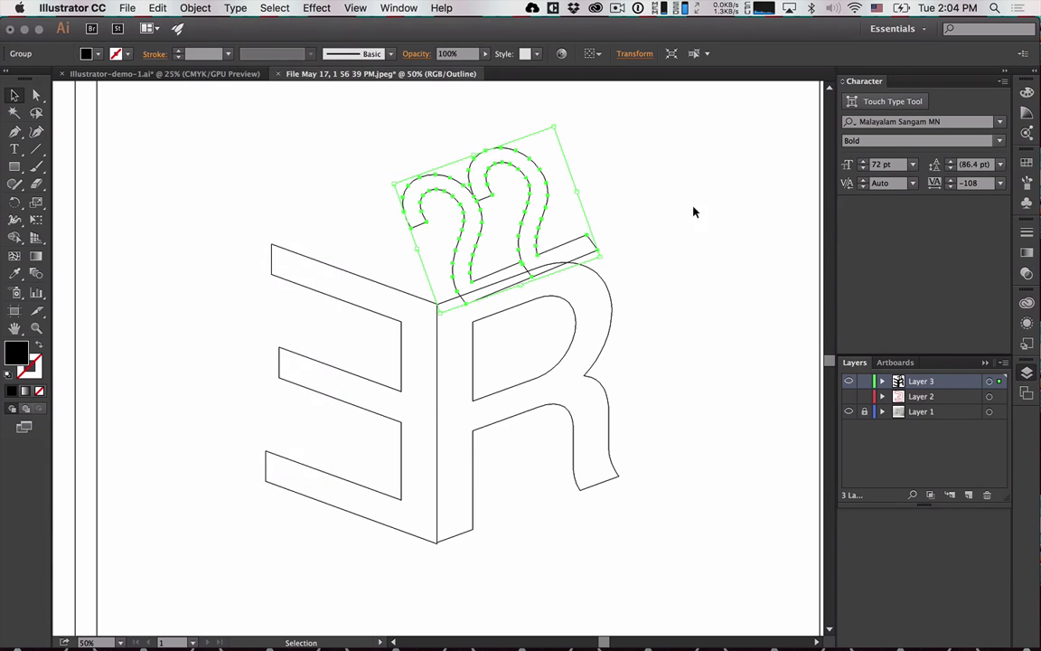
Try a second -20° horizontal shear on the 22 without keeping it.
right_click(525, 231)
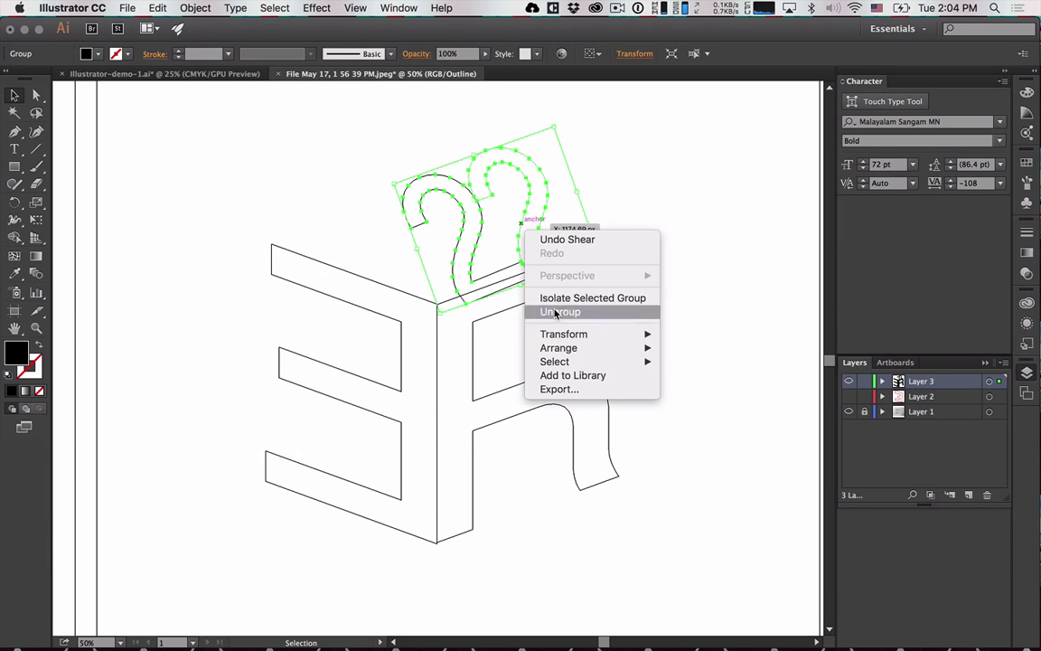
mouse_move(565, 336)
click(692, 412)
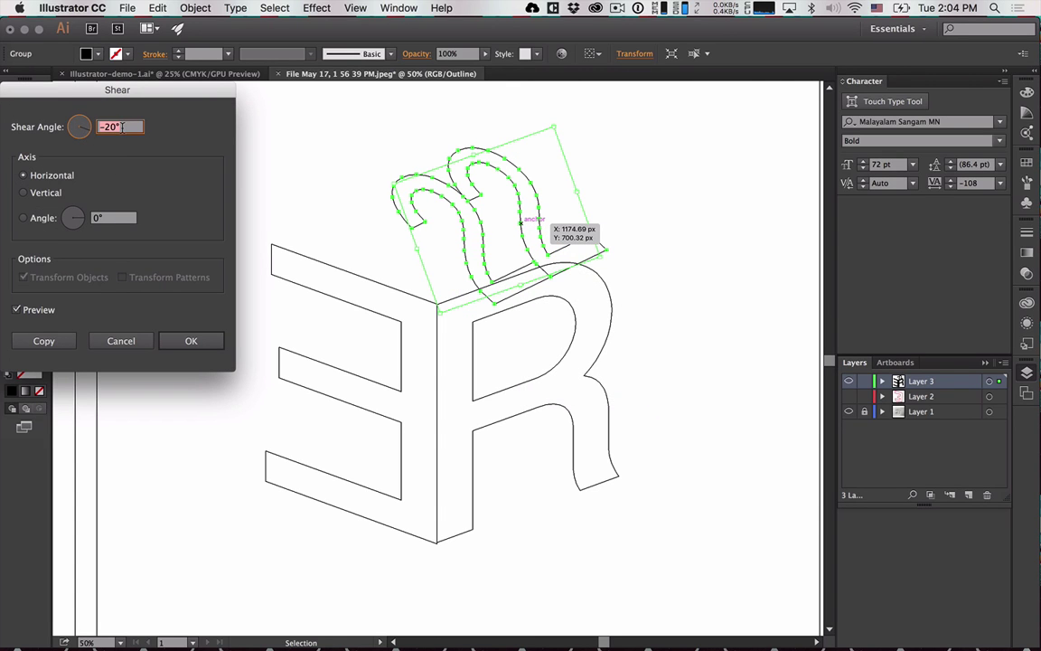
key(Return)
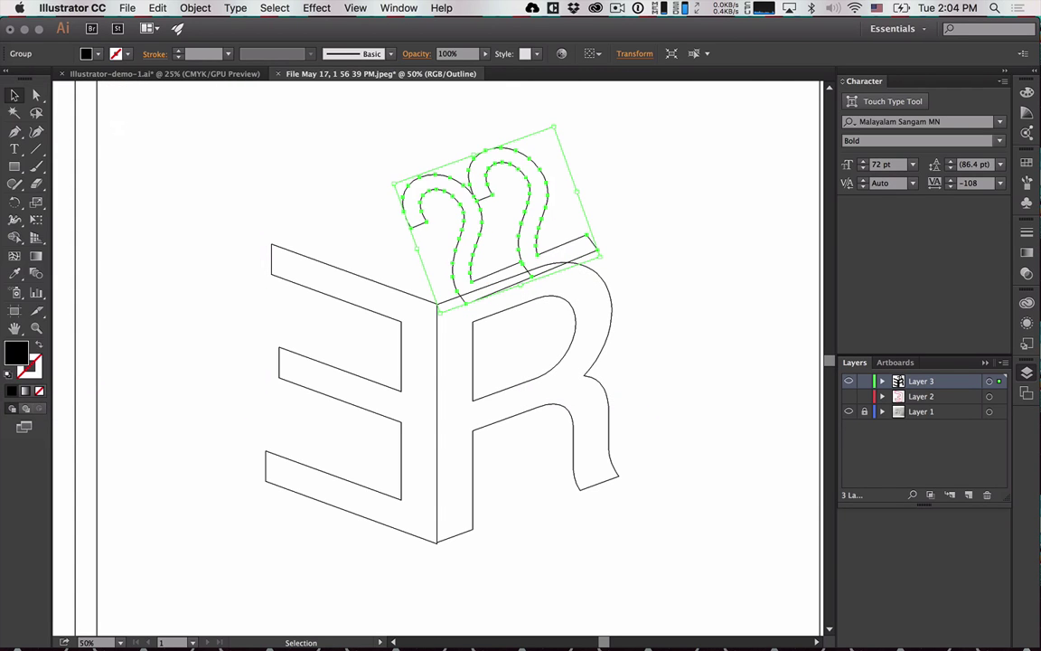
Reopen Shear for the 22 and try a 45° axis, then the horizontal and vertical axes.
right_click(493, 225)
mouse_move(596, 327)
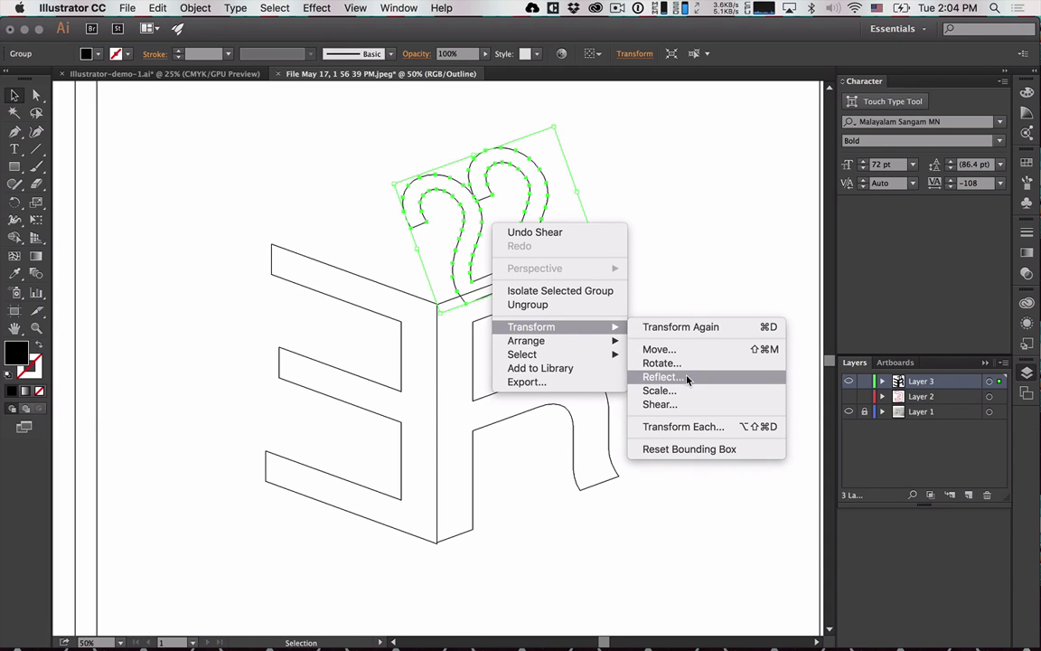
click(687, 406)
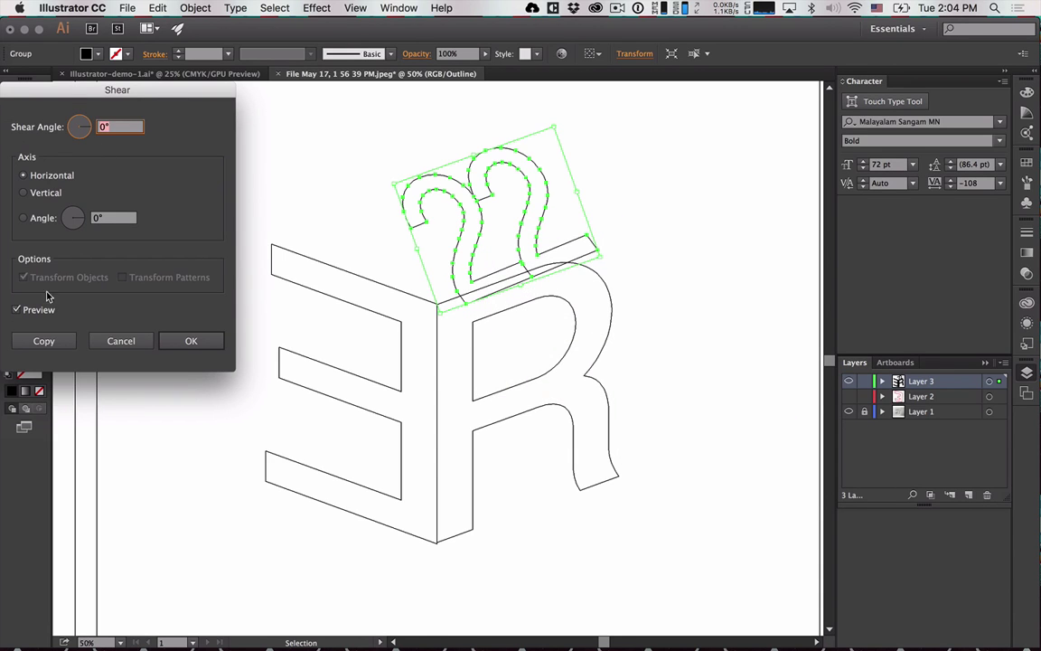
click(79, 225)
drag(79, 224, 91, 205)
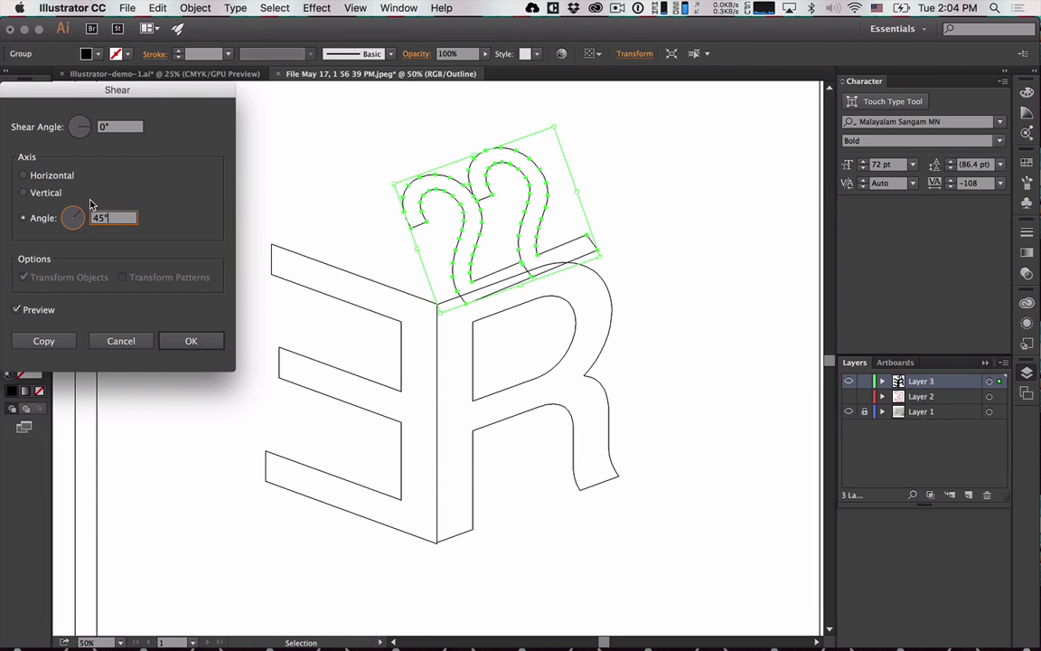
click(48, 194)
click(58, 176)
click(47, 192)
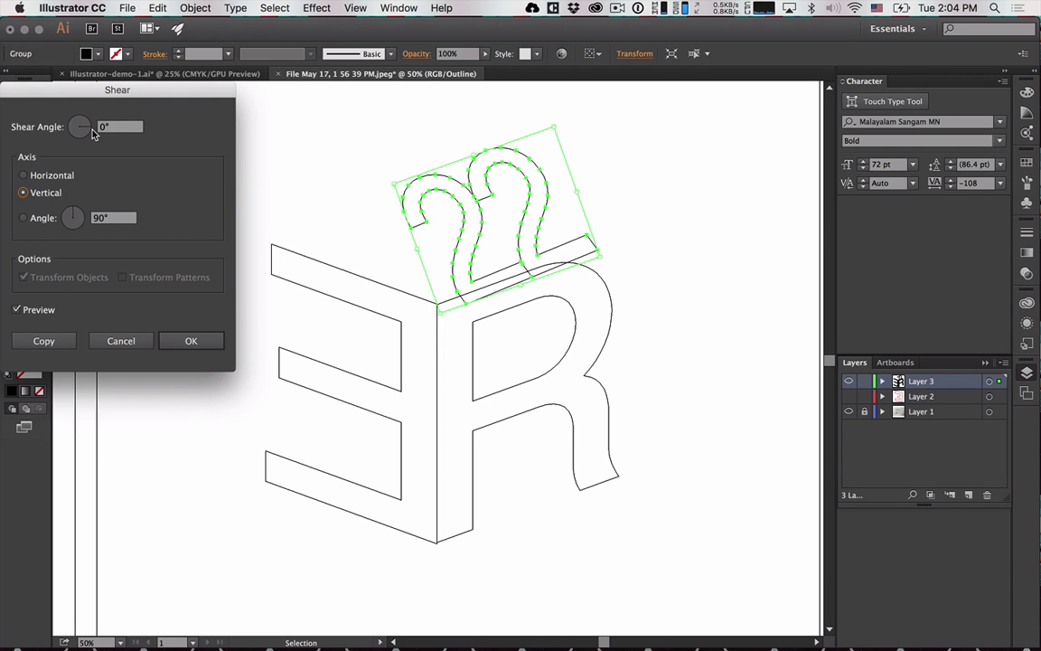
Shear the 22 along the horizontal axis with a shear angle of 140°.
drag(92, 132, 85, 132)
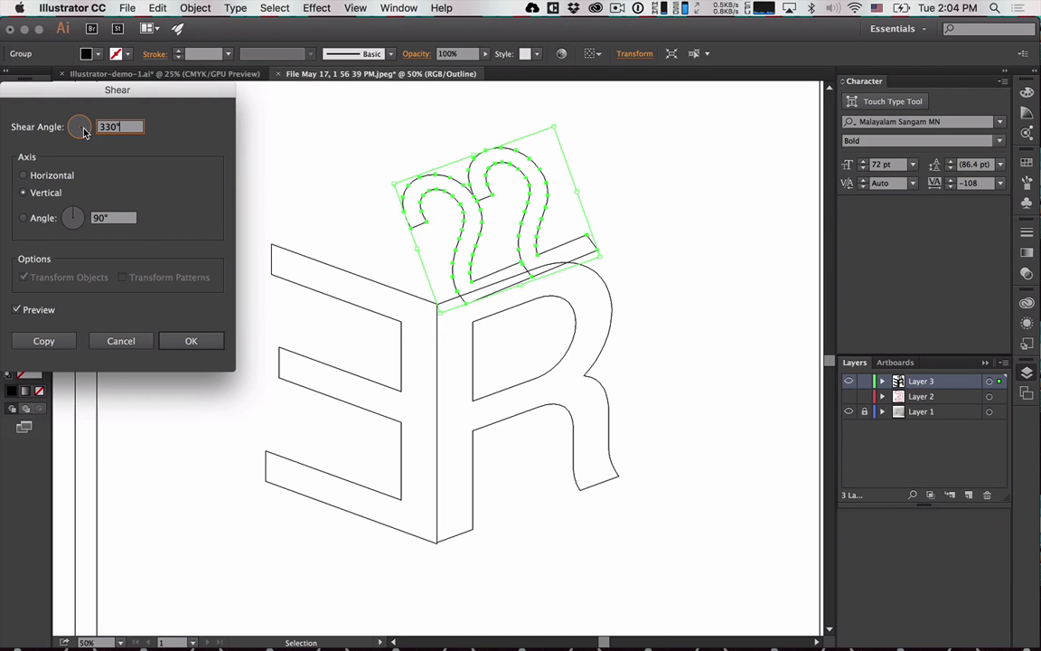
click(54, 176)
drag(83, 134, 91, 132)
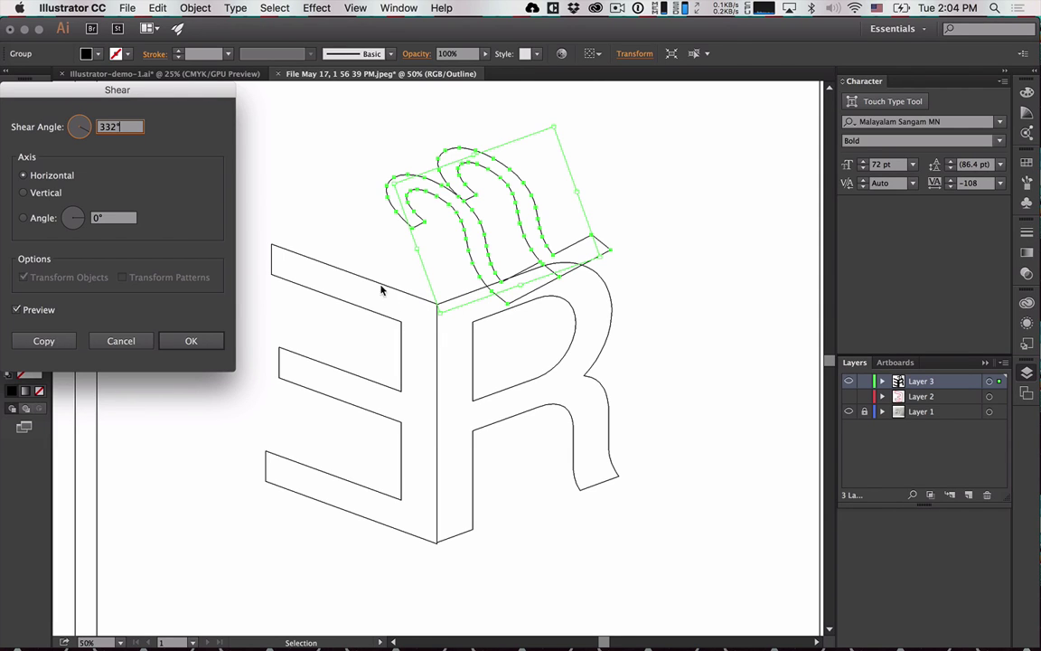
click(63, 125)
text(140)
key(Return)
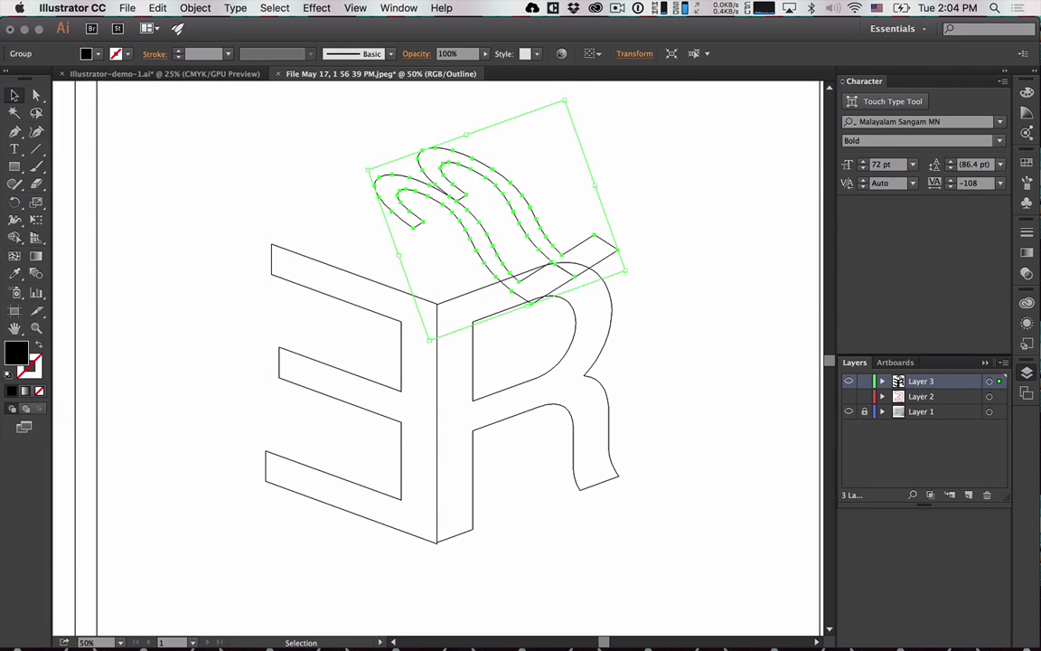
Undo the shears, the nudges and the rotation so the outlined 22 stands upright again.
key(ctrl+z)
key(a)
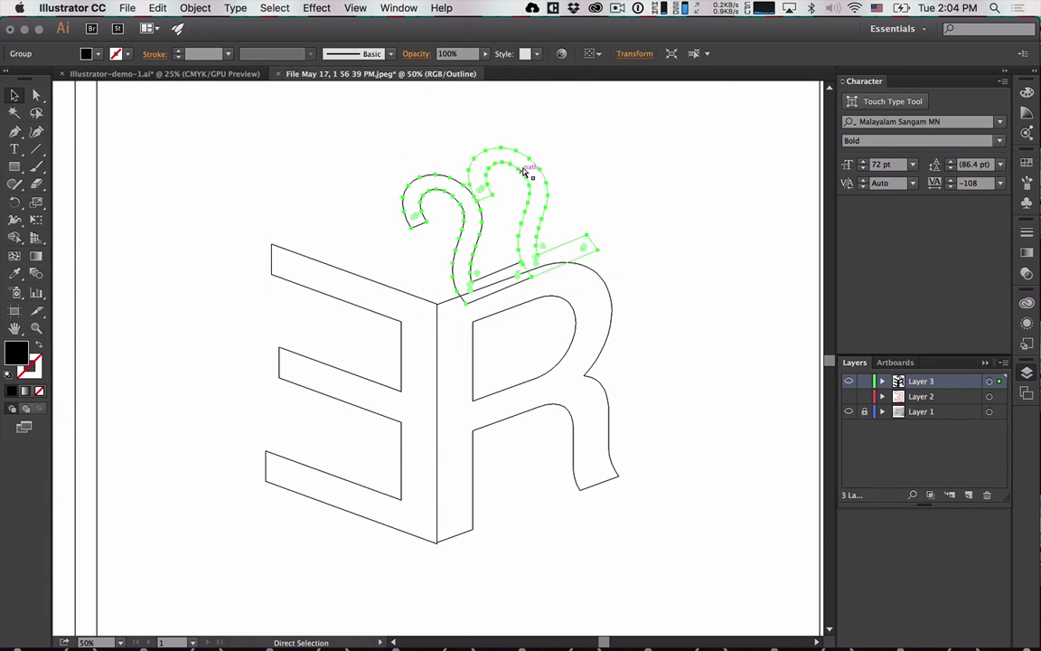
key(ctrl+shift+z)
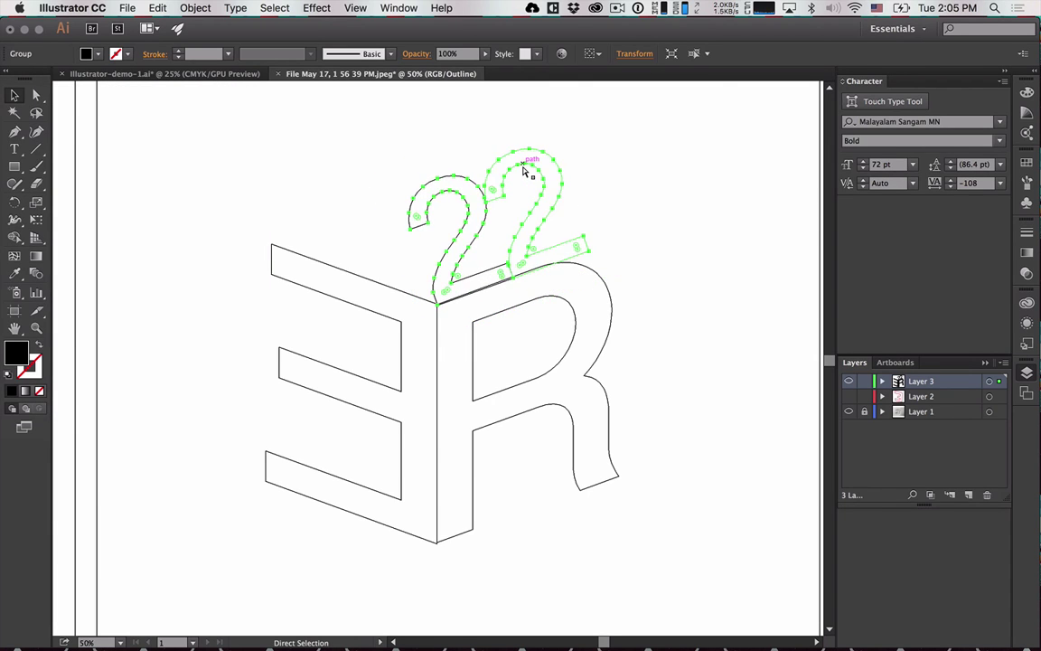
key(ctrl+shift+z)
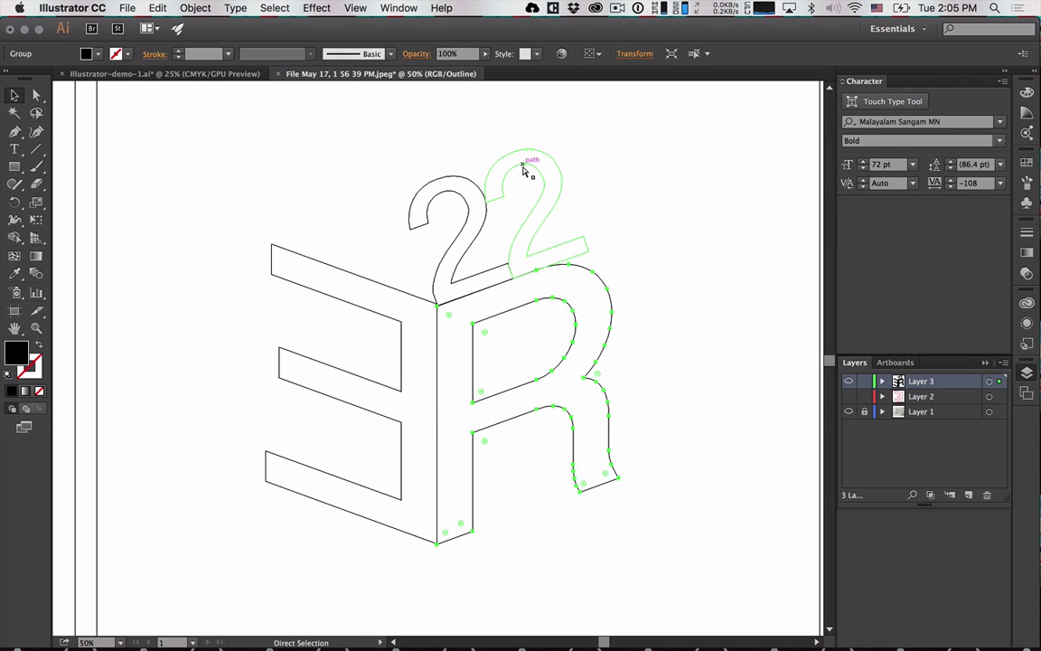
key(ctrl+z)
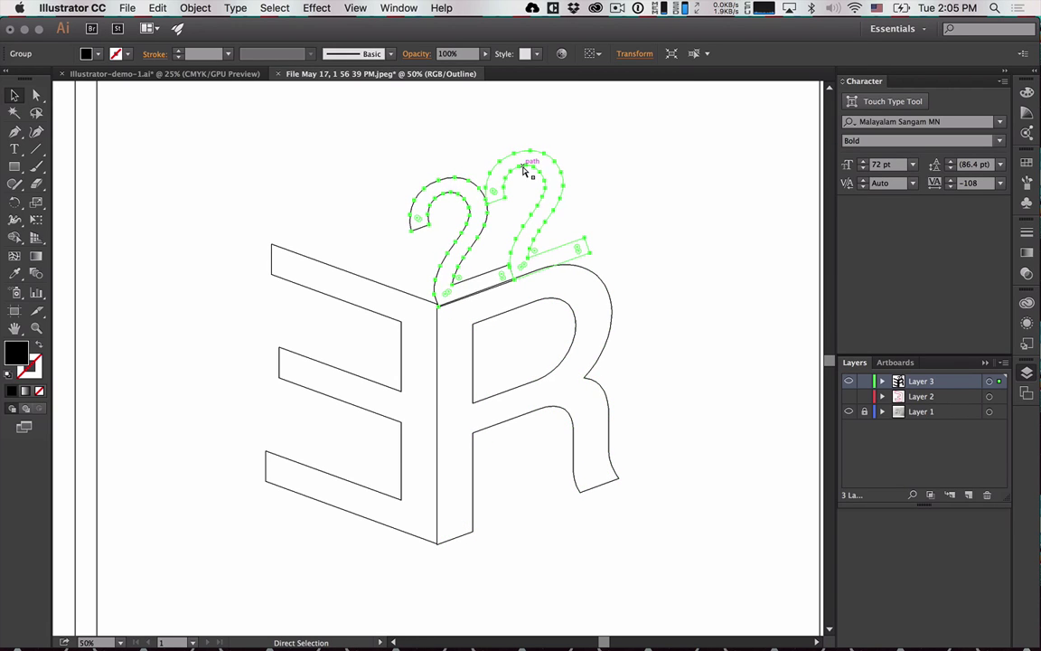
key(ctrl+z)
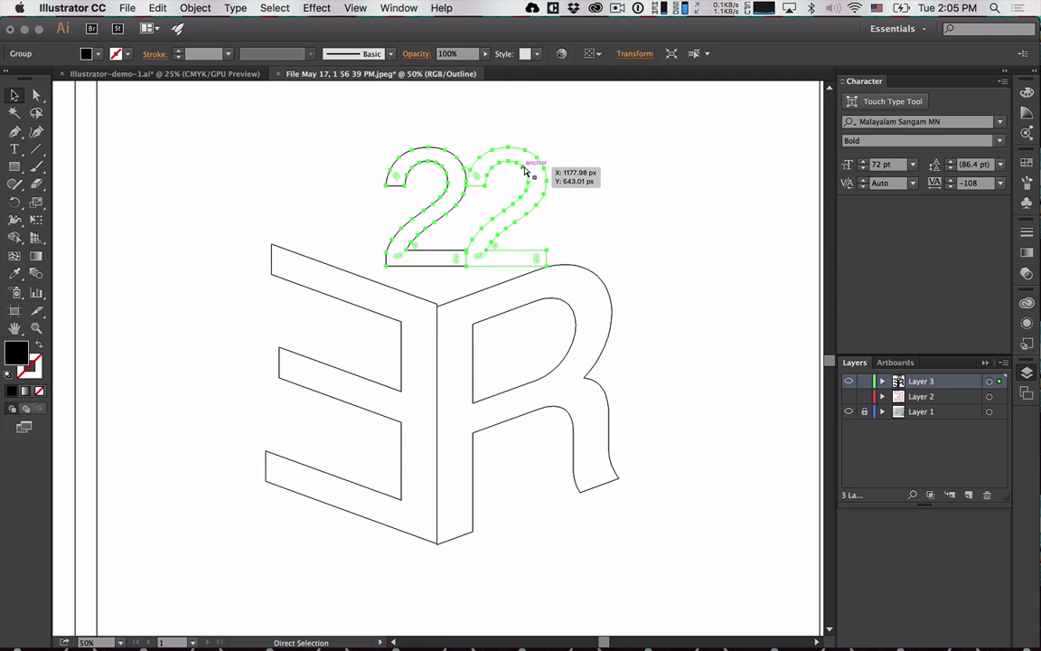
Move the outlined R up slightly so its upper corner meets the upper corner of the E.
key(v)
click(537, 294)
click(509, 310)
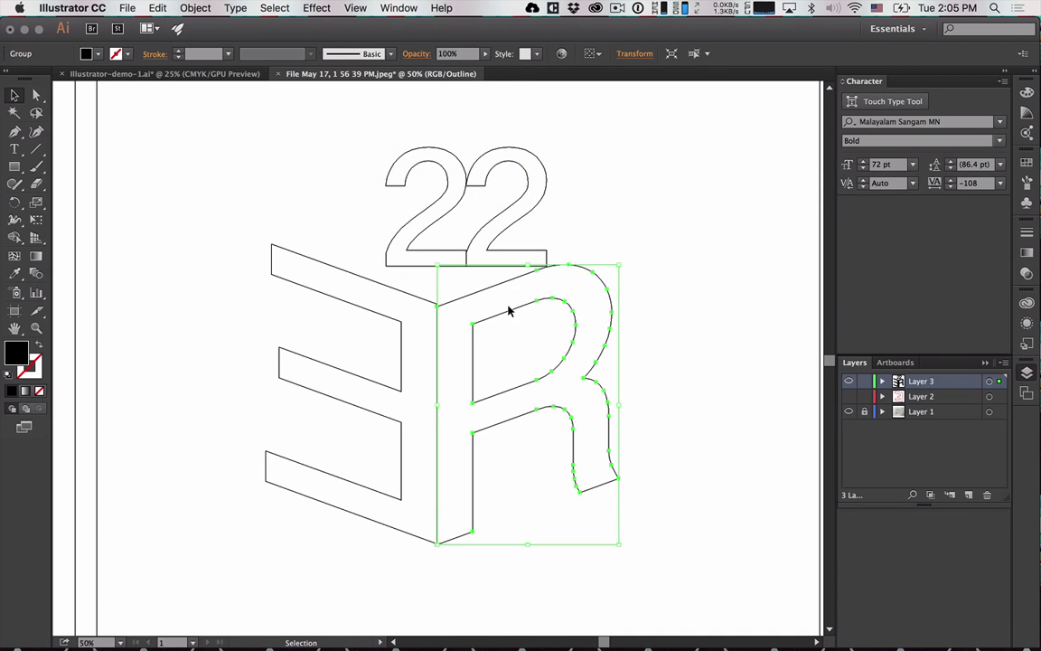
drag(509, 310, 507, 307)
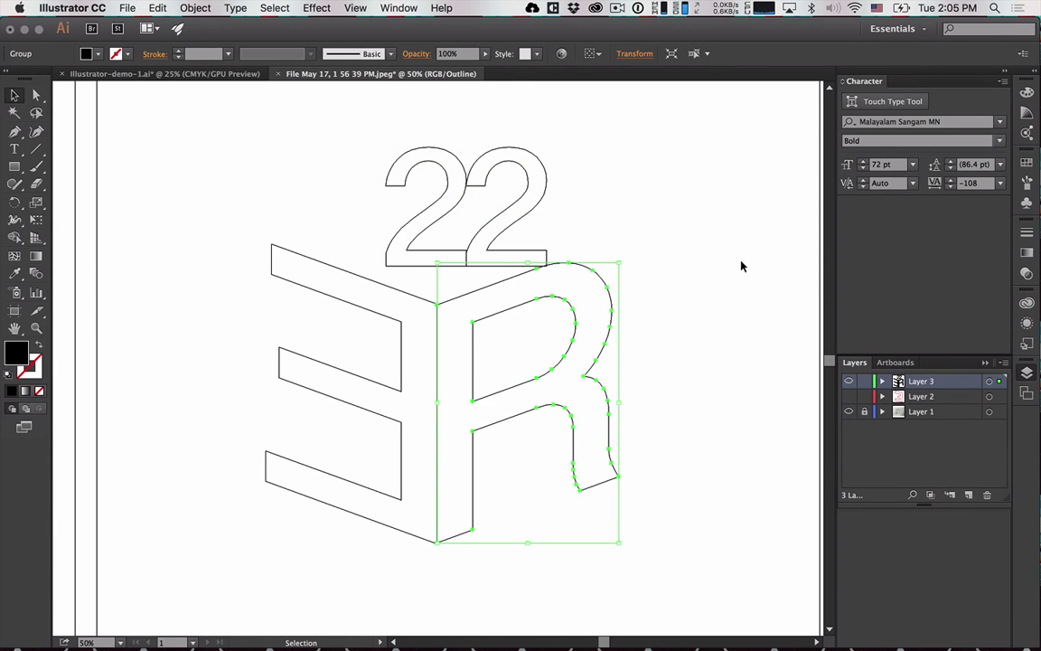
click(742, 265)
click(506, 298)
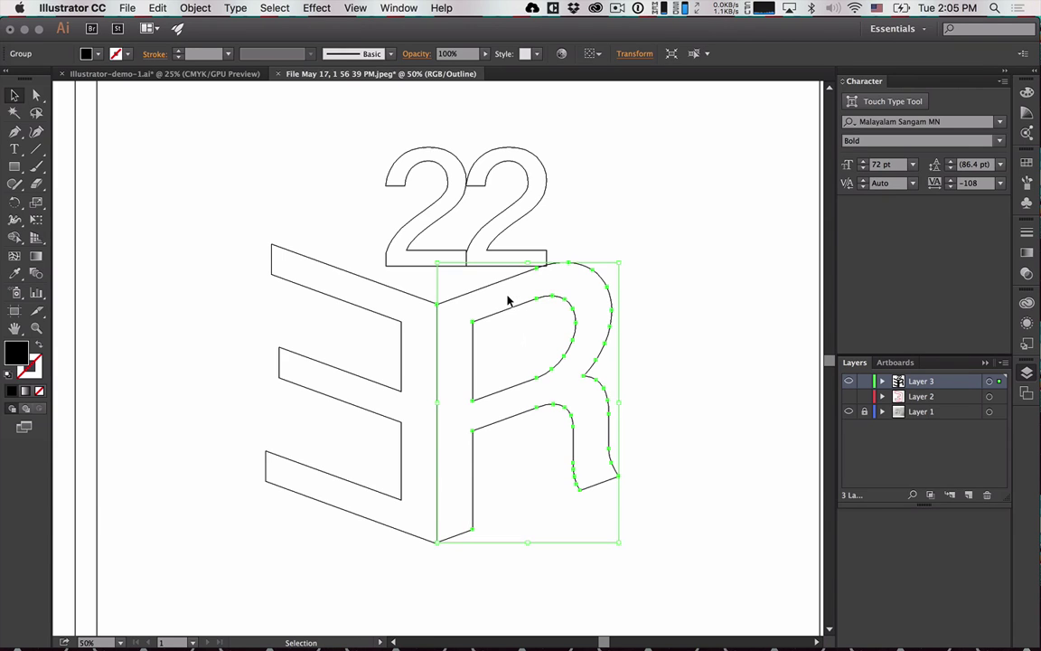
click(630, 317)
click(580, 422)
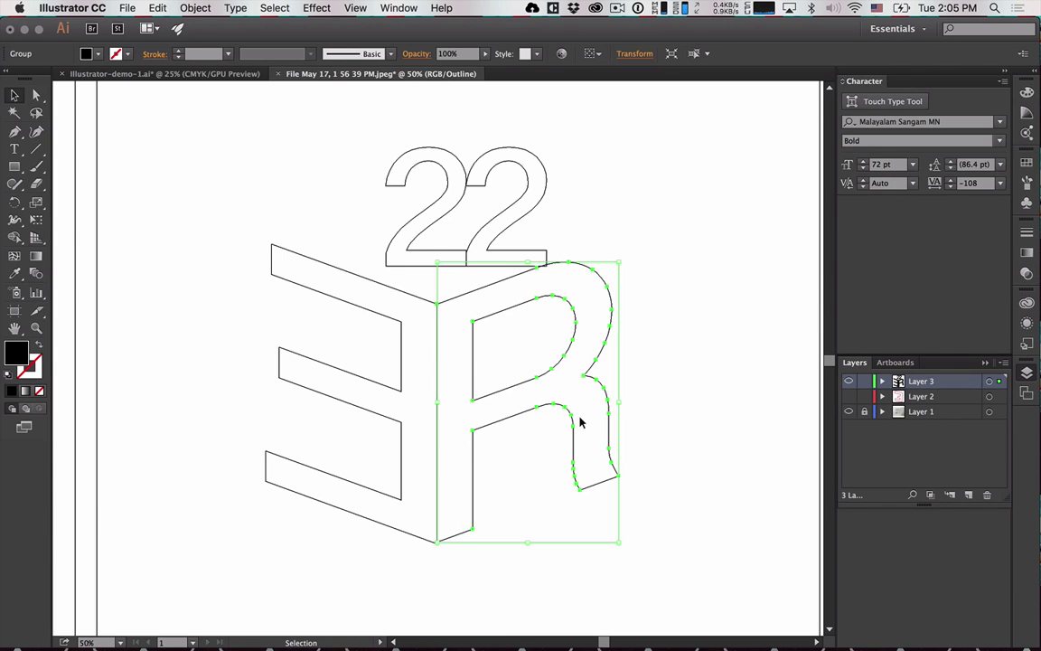
drag(620, 547, 620, 548)
Nudge the R until its vertical edge and lower corner coincide with those of the E.
scroll(453, 533, up, 5)
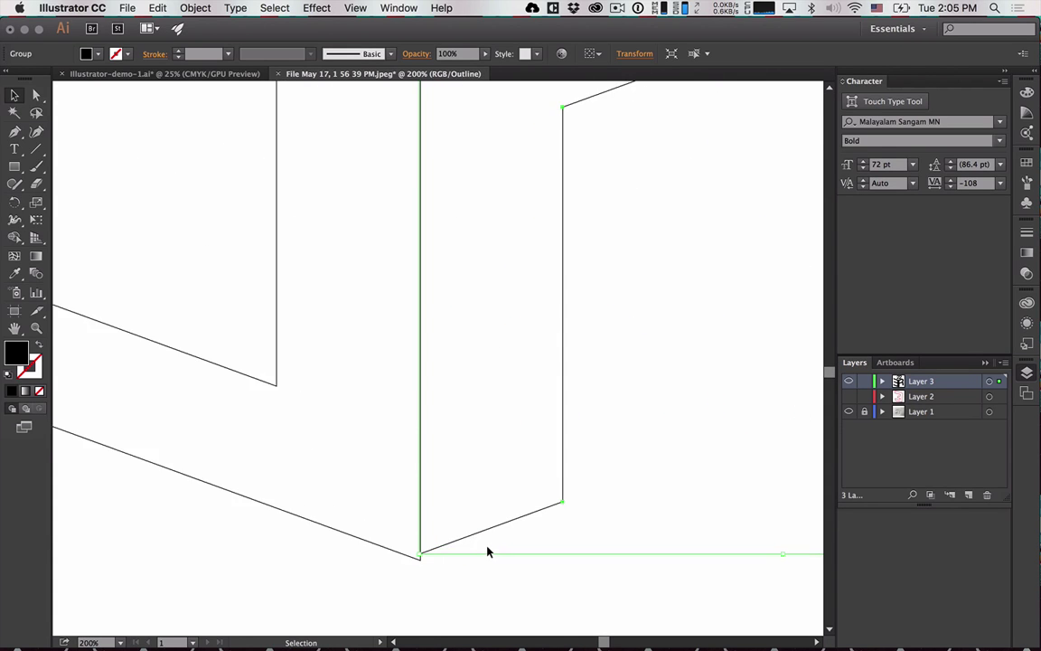
drag(385, 559, 431, 569)
key(Left)
key(Left)
key(Left)
key(Left)
key(Left)
key(Left)
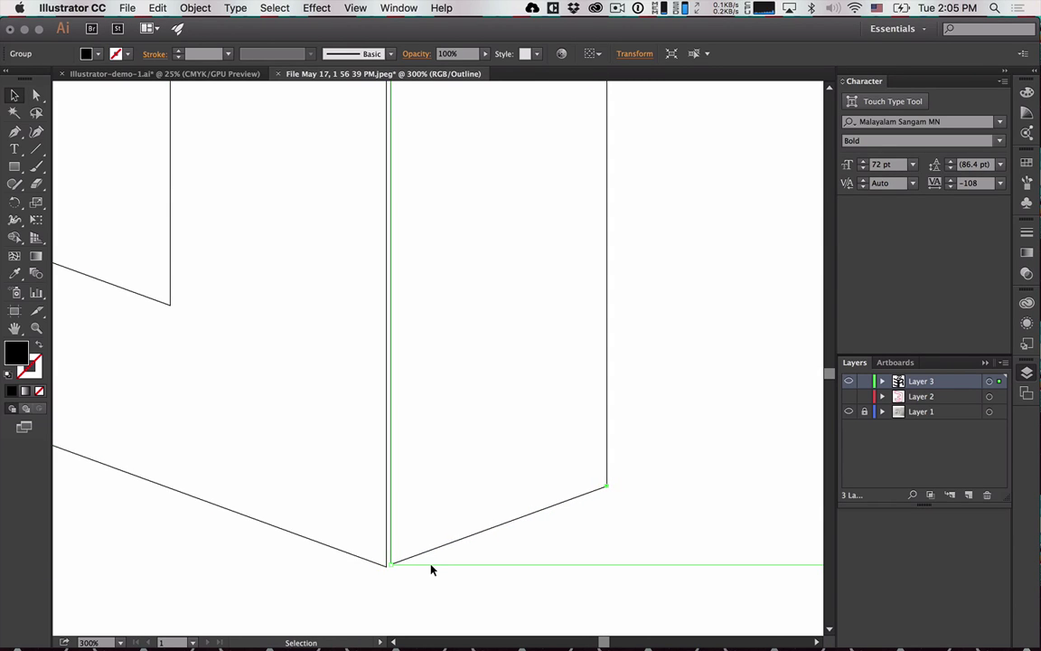
key(Left)
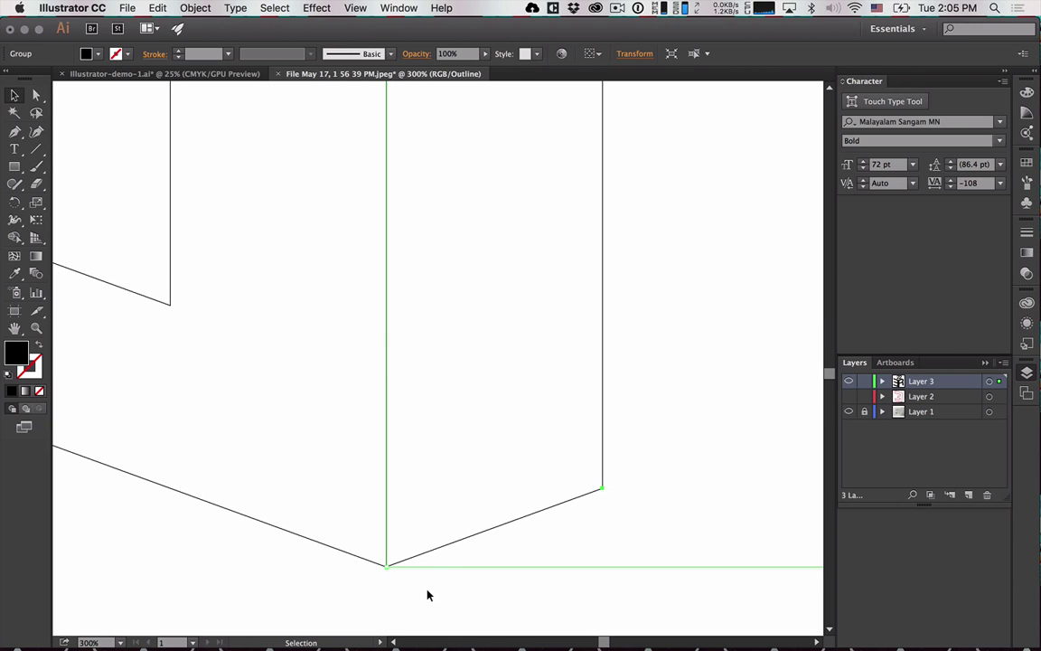
click(428, 594)
Shear the outlined 22 along the vertical axis, trying 140° and applying a shear angle of -140°.
scroll(488, 329, down, 3)
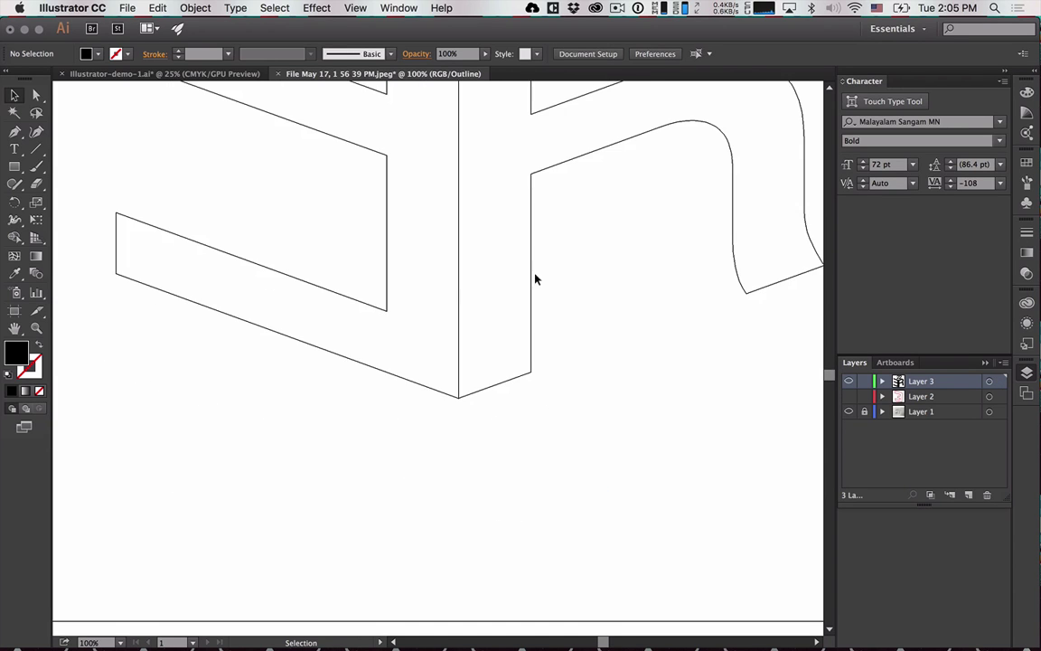
scroll(534, 279, down, 3)
scroll(599, 286, down, 2)
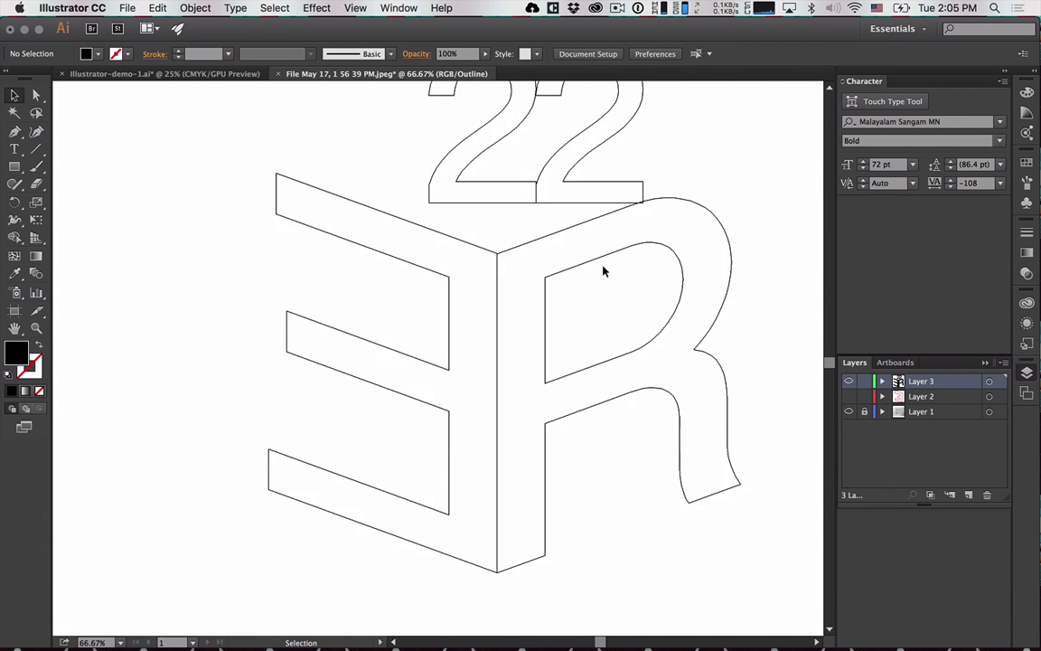
click(566, 254)
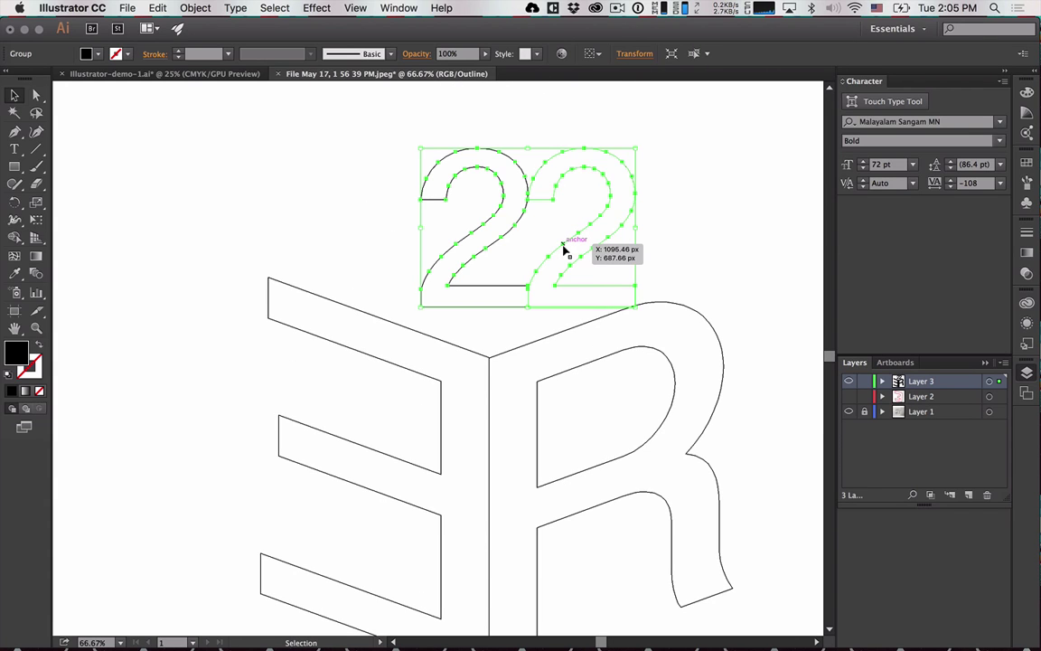
right_click(579, 231)
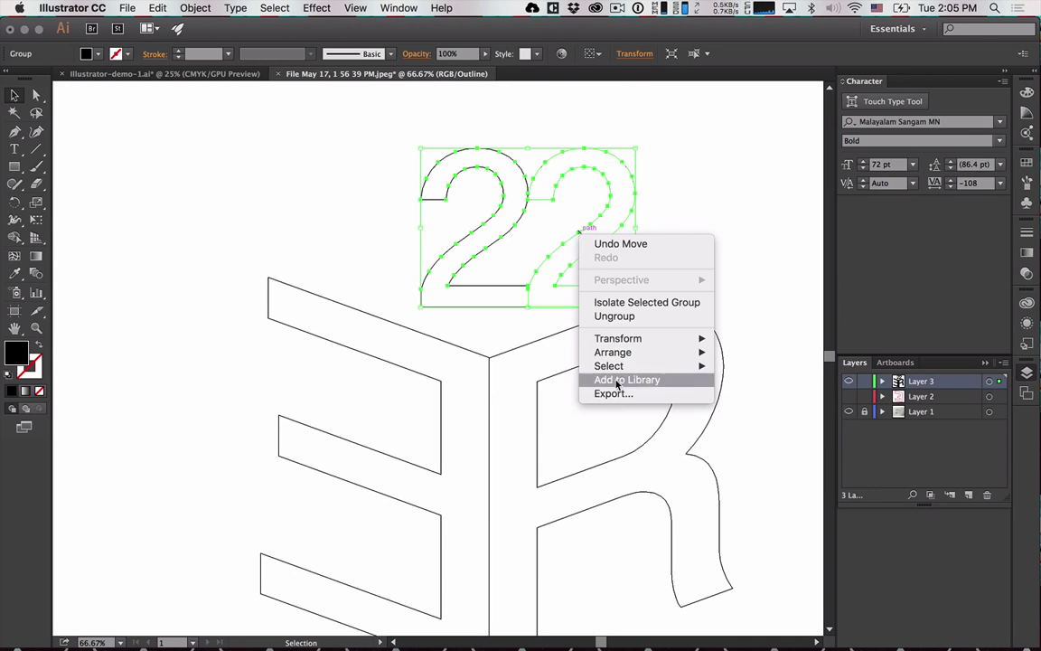
mouse_move(651, 339)
click(807, 416)
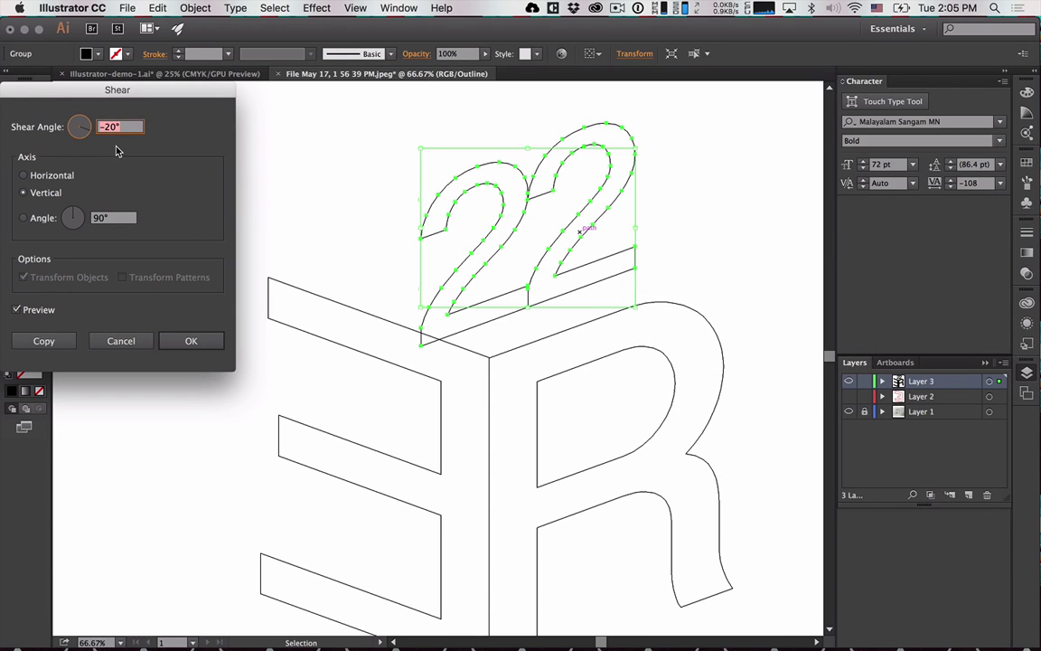
text(140)
key(Tab)
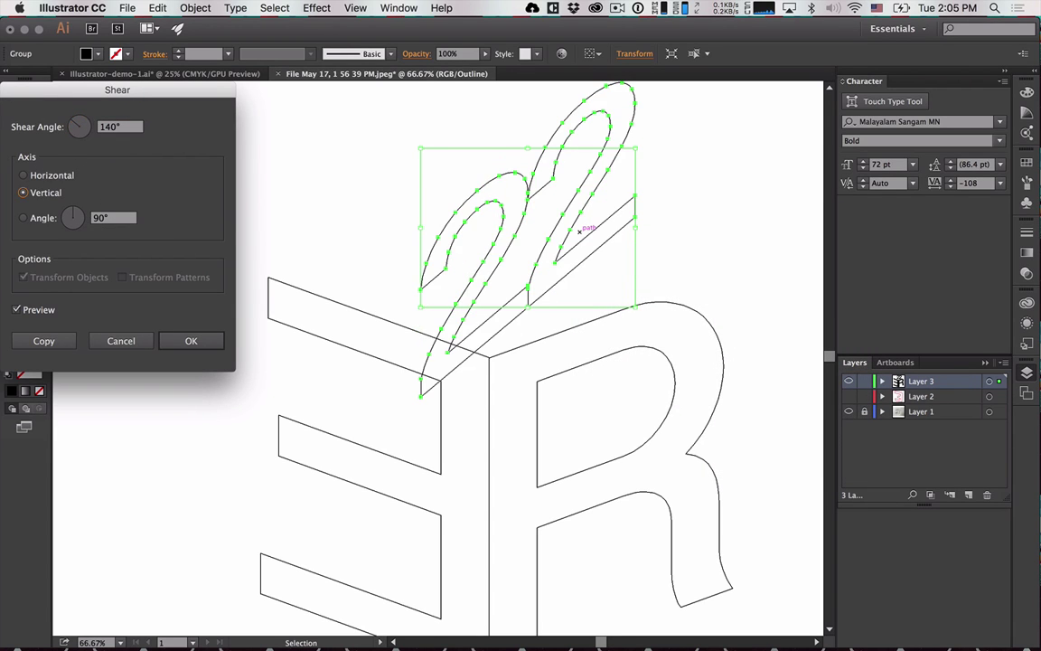
click(101, 127)
text(-)
key(Tab)
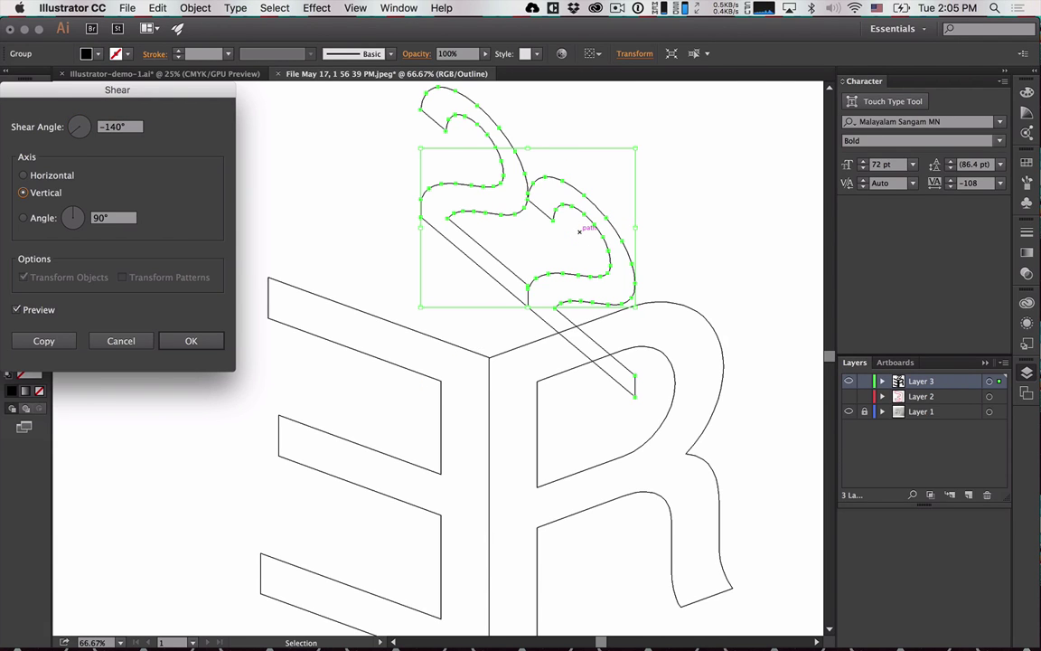
key(Return)
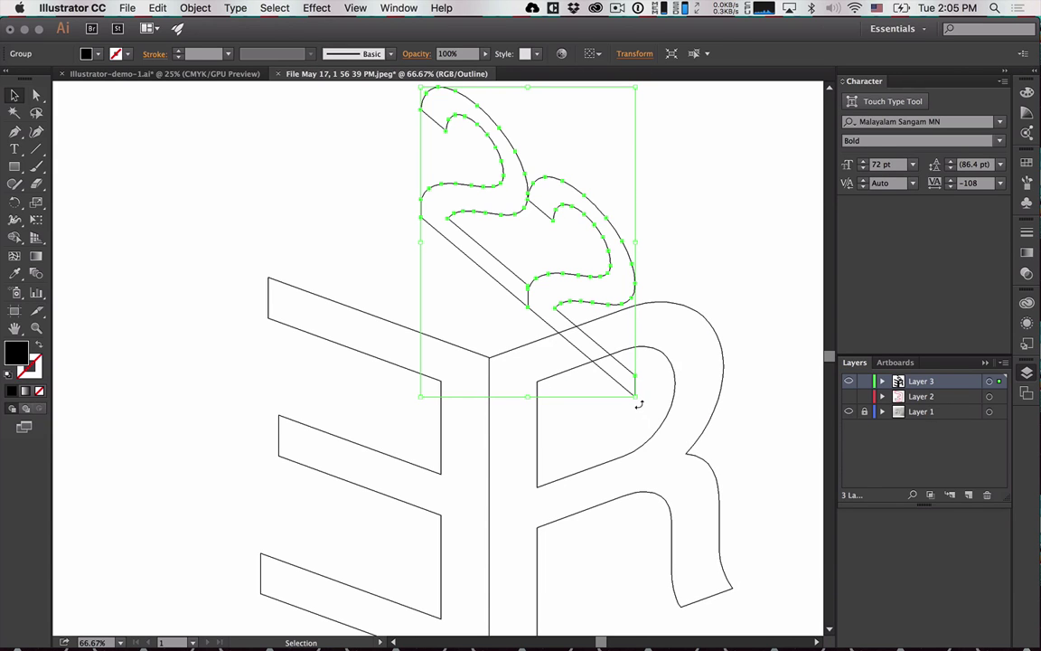
Rotate and move the sheared 22 so its baseline runs along the R's slanted upper edge from the corner shared with the E.
drag(638, 404, 697, 217)
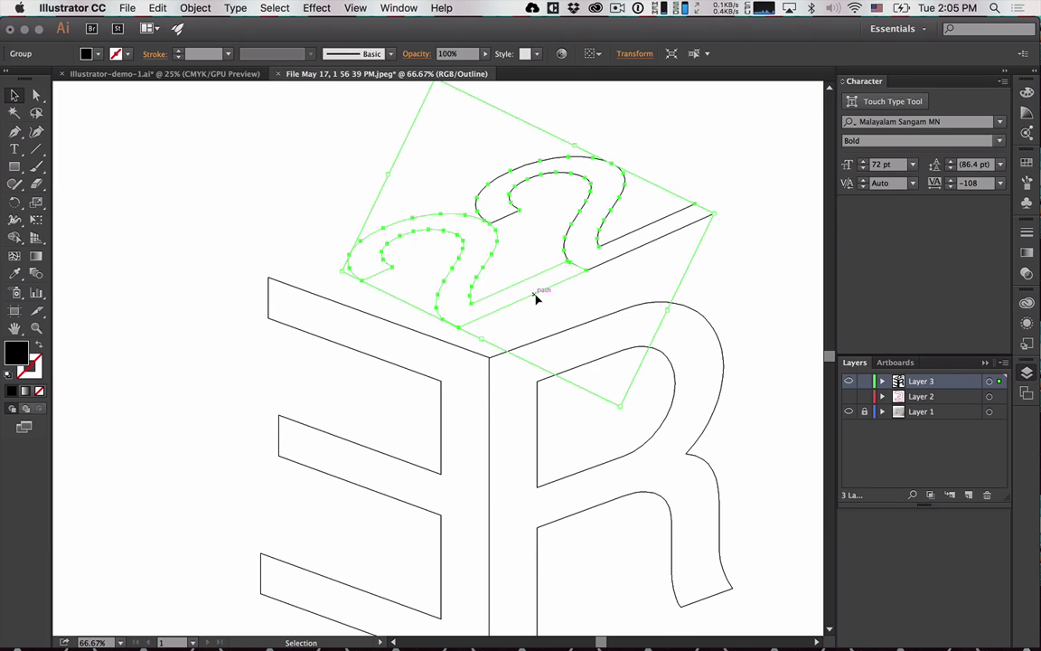
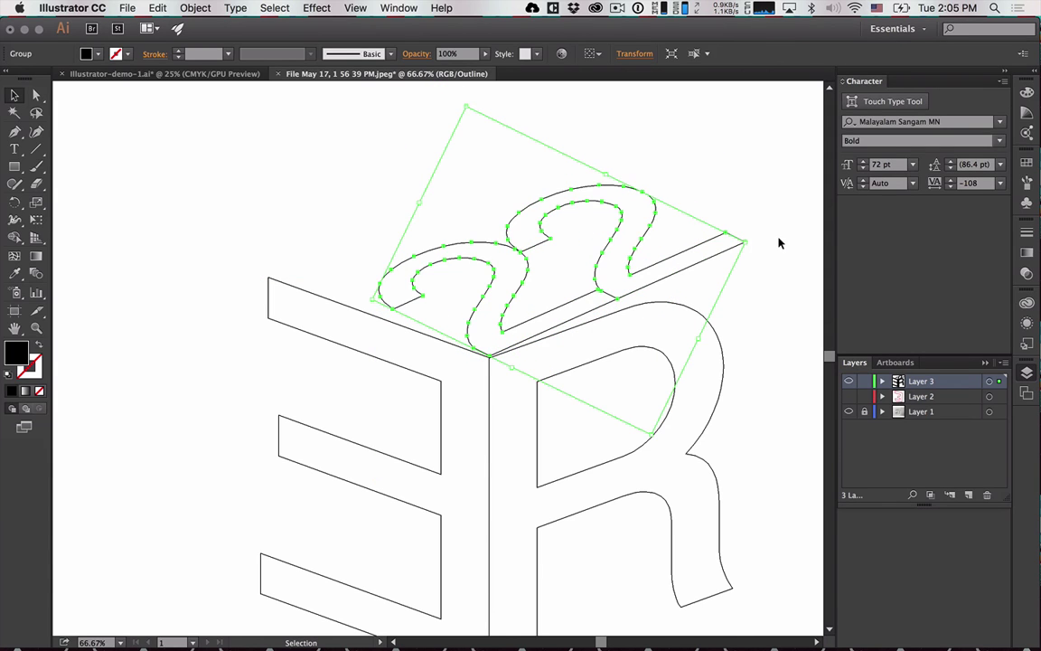
drag(751, 240, 761, 267)
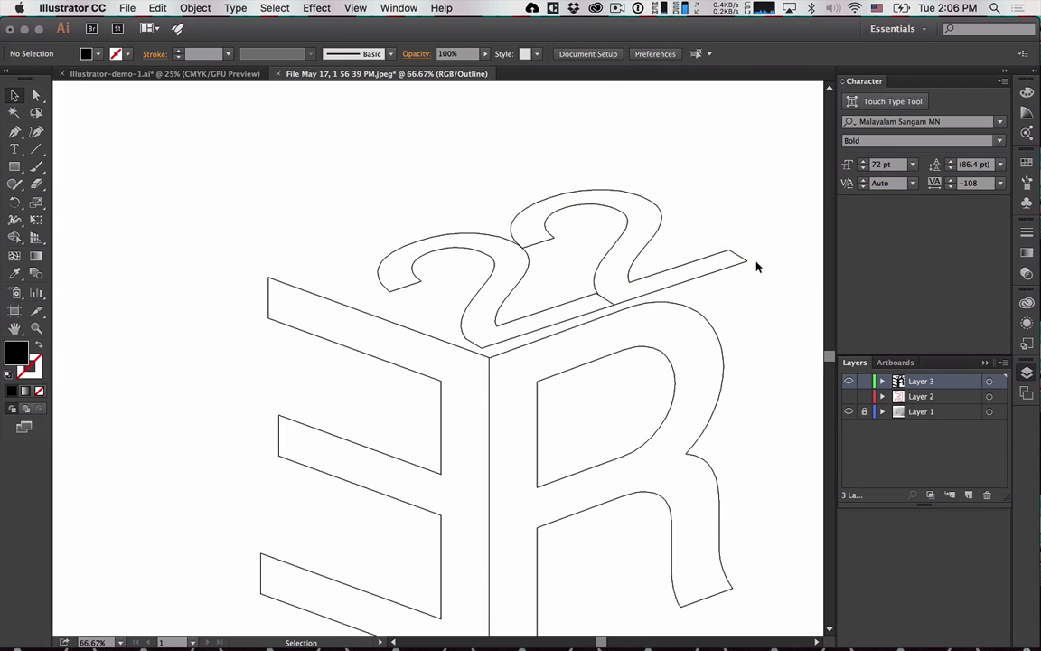
mouse_move(755, 264)
mouse_down()
mouse_move(746, 267)
mouse_move(754, 260)
mouse_up()
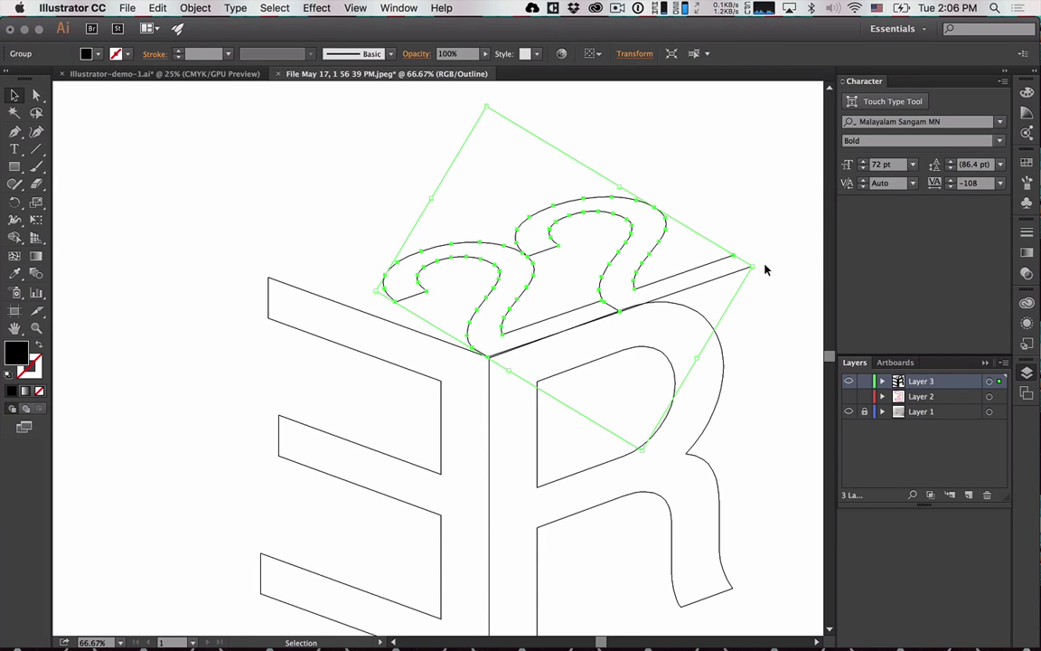
drag(760, 265, 762, 263)
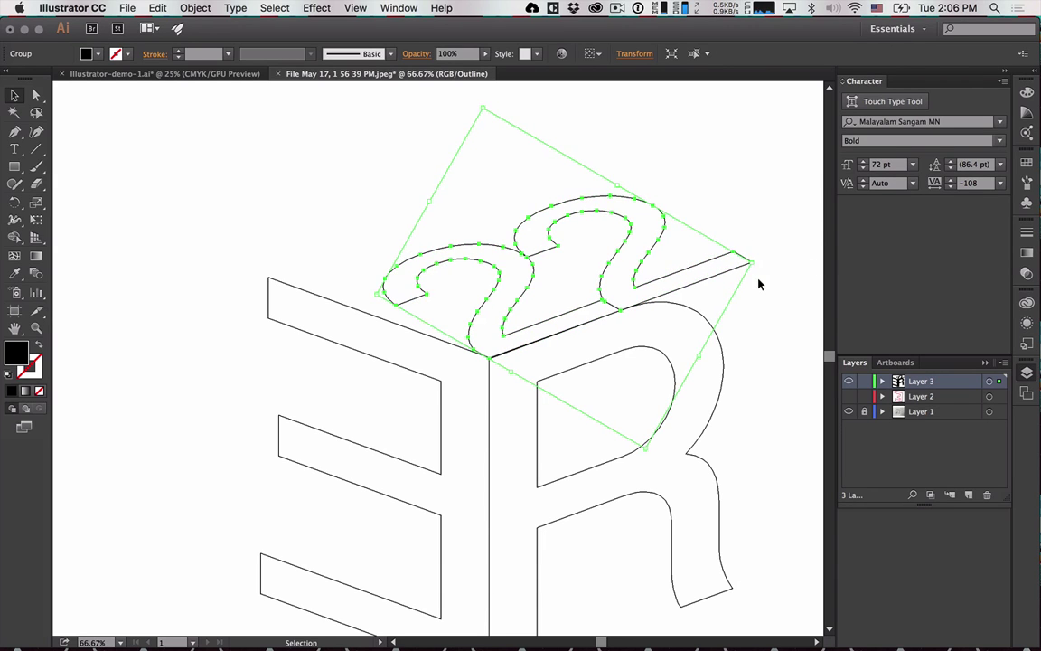
click(757, 308)
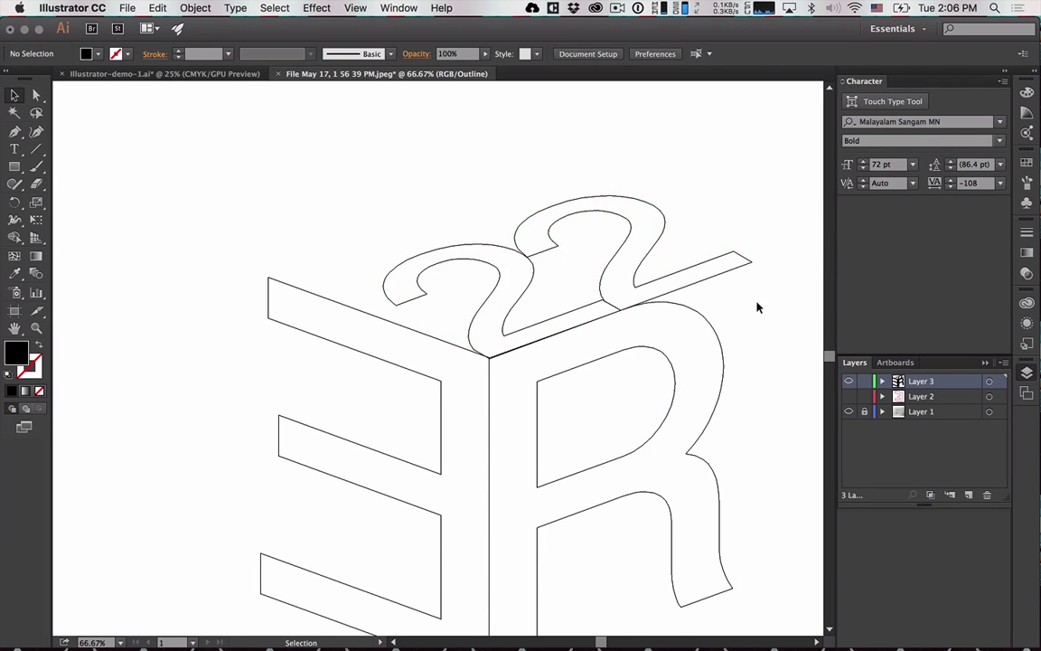
Flatten and stretch the 22 across the tops of the E and R, and rotate its baseline parallel to the R's upper edge.
click(704, 280)
drag(619, 185, 533, 221)
drag(413, 229, 314, 174)
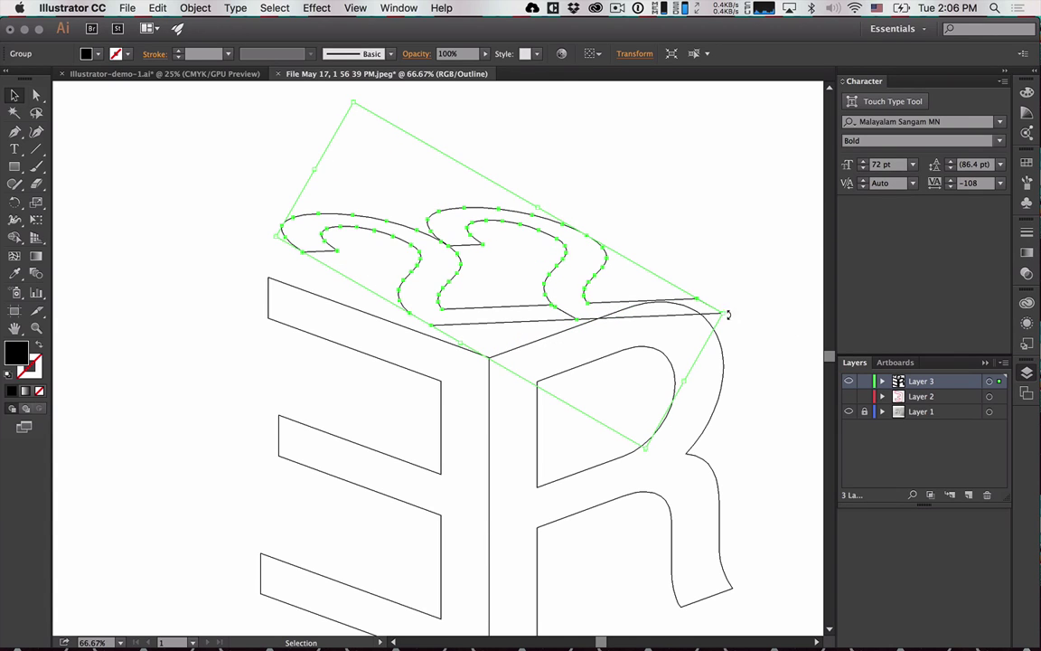
drag(728, 313, 738, 250)
mouse_move(687, 406)
mouse_down()
mouse_move(762, 434)
mouse_move(788, 430)
mouse_move(697, 425)
mouse_move(677, 409)
mouse_move(684, 398)
mouse_up()
Move the 22 horizontally by 1 px with a vertical offset of 0 px, and deselect it.
key(Return)
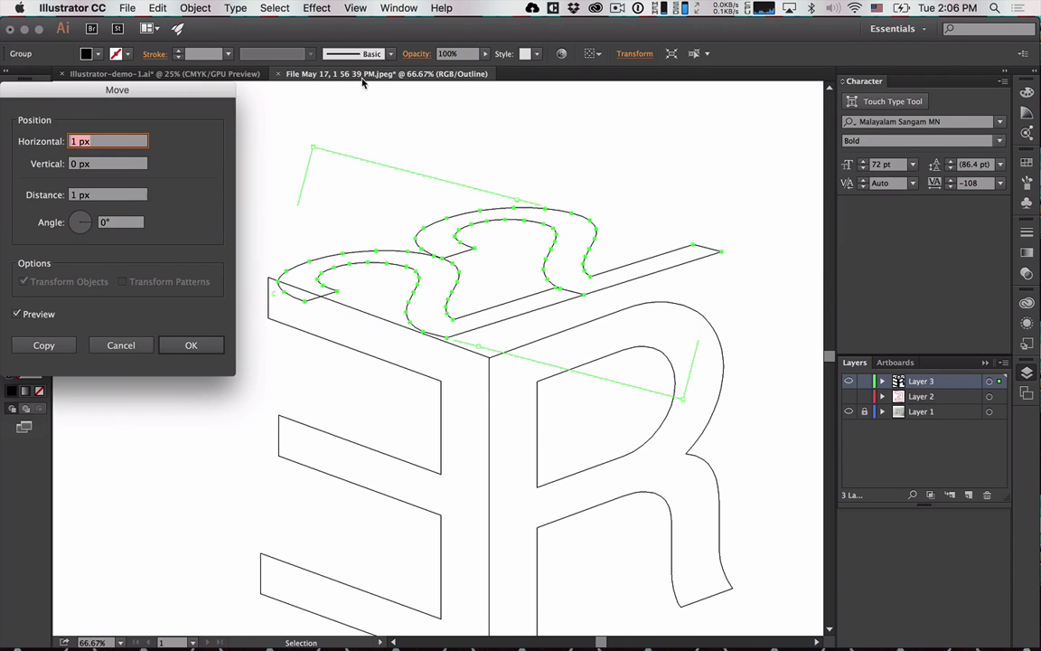
click(184, 346)
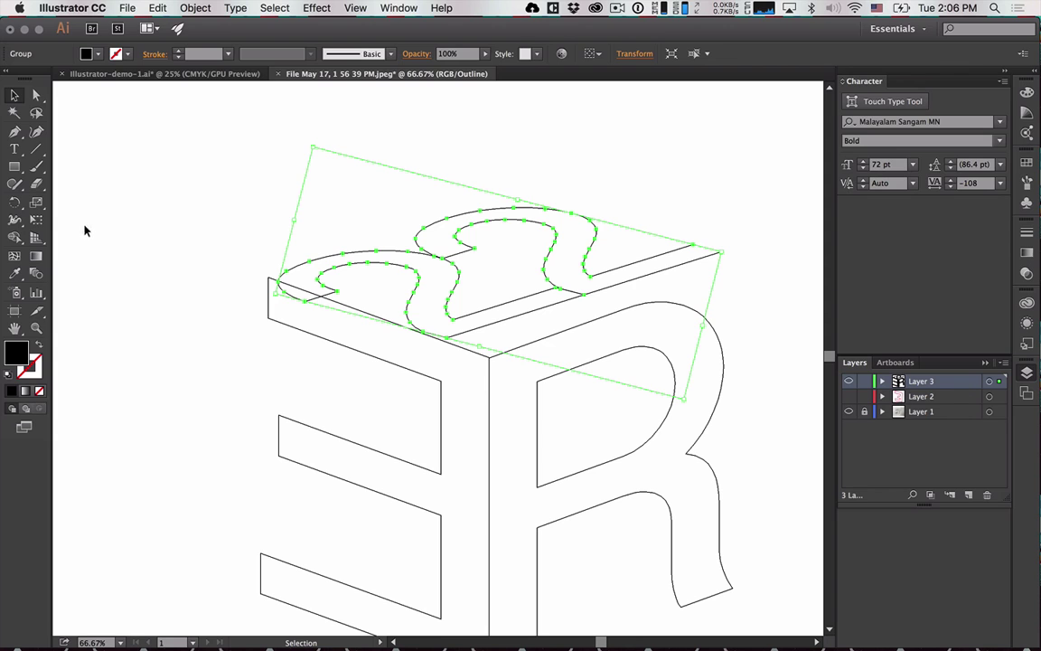
click(195, 191)
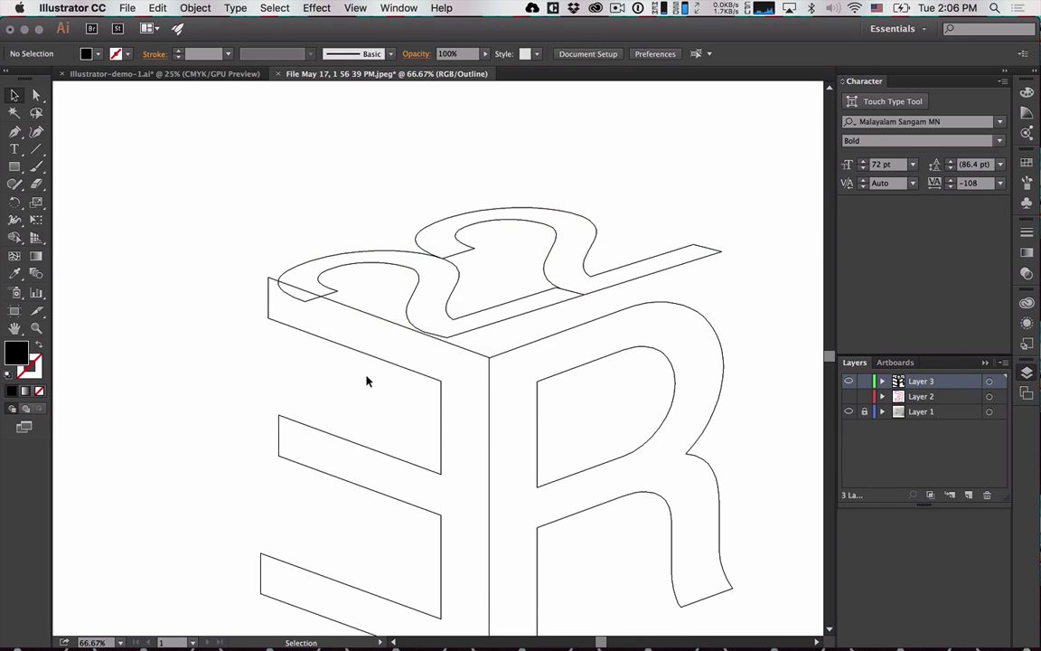
Leave outline view to show the filled lettering over the whole sketch.
key(super+minus)
key(super+minus)
key(super+y)
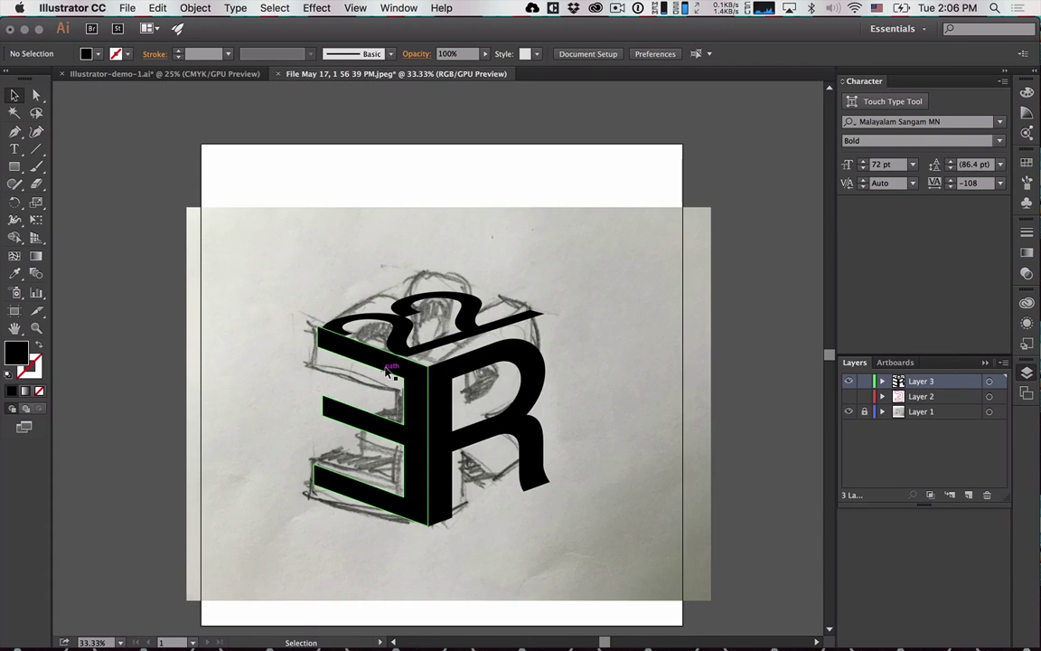
Add a new layer above the lettering and hide Layer 3.
click(443, 413)
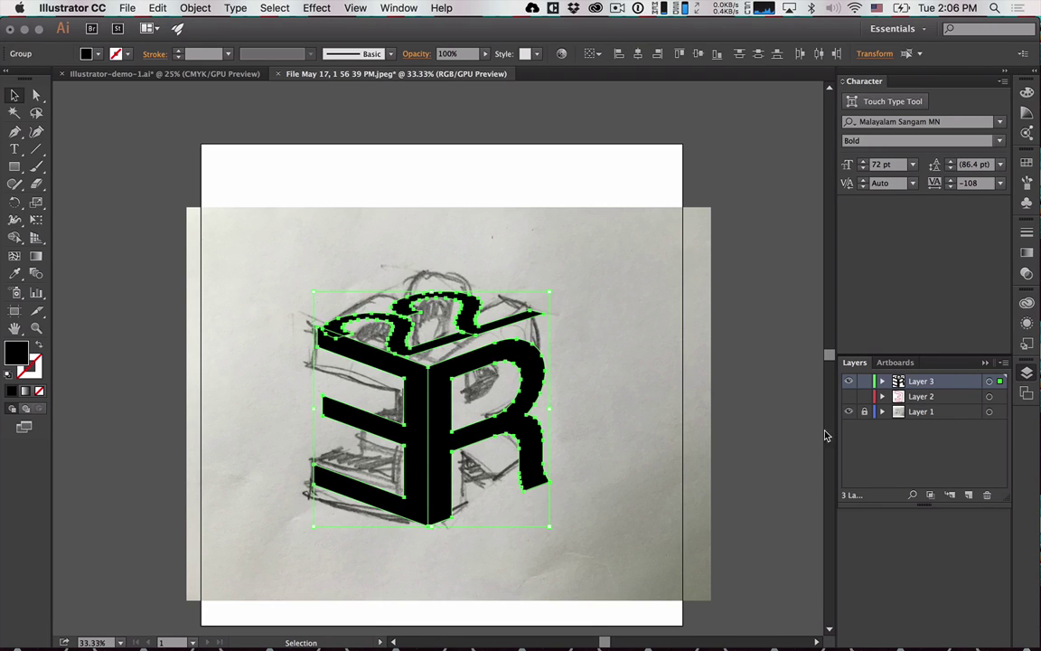
click(968, 494)
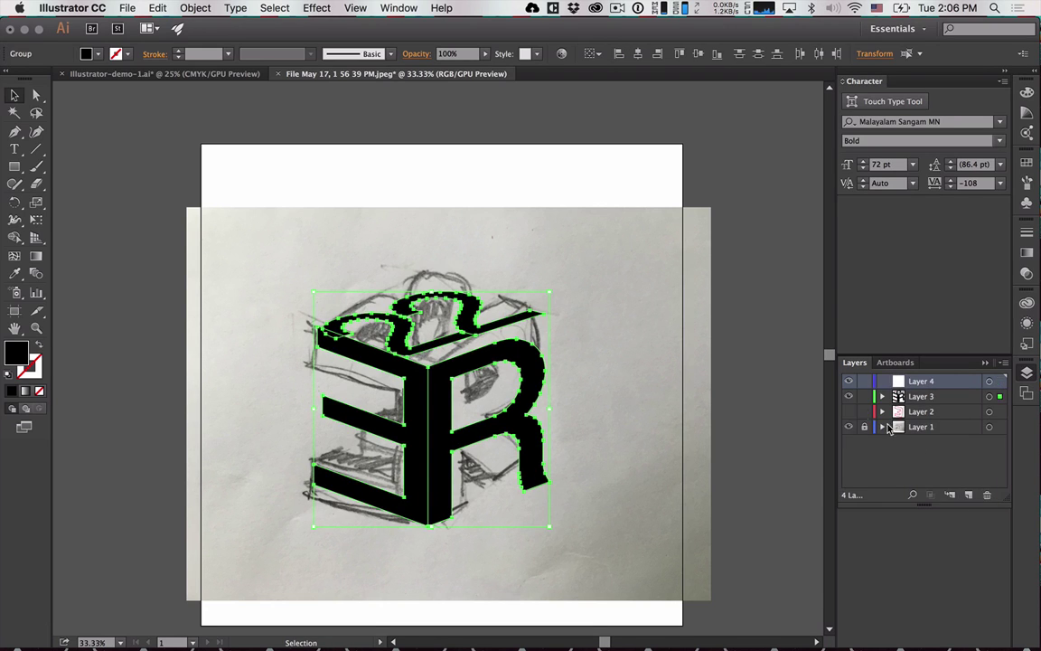
click(848, 397)
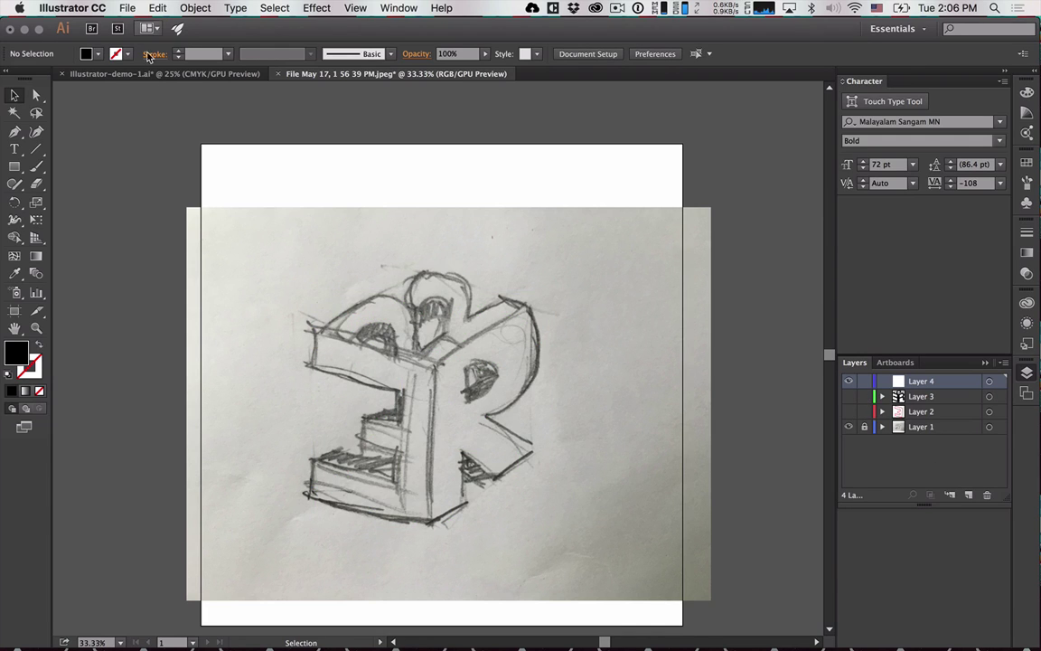
Add E, R and 22 as three separate 72 pt bold text objects above the sketched logo.
click(14, 149)
click(362, 174)
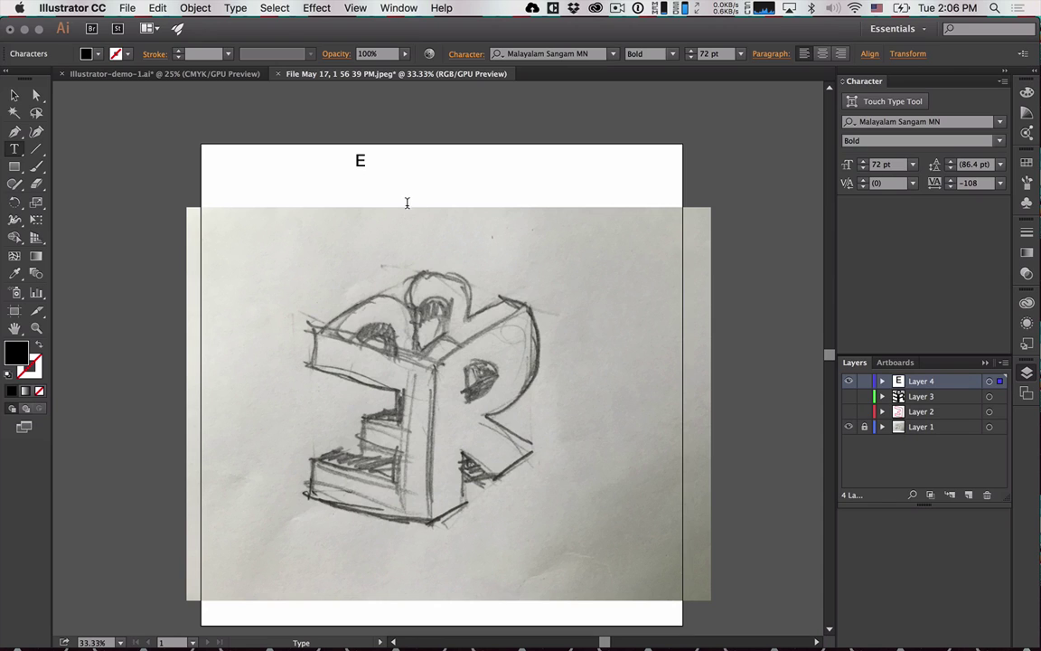
key(Escape)
key(t)
click(509, 177)
text(22)
key(Escape)
click(326, 157)
click(359, 163)
click(311, 8)
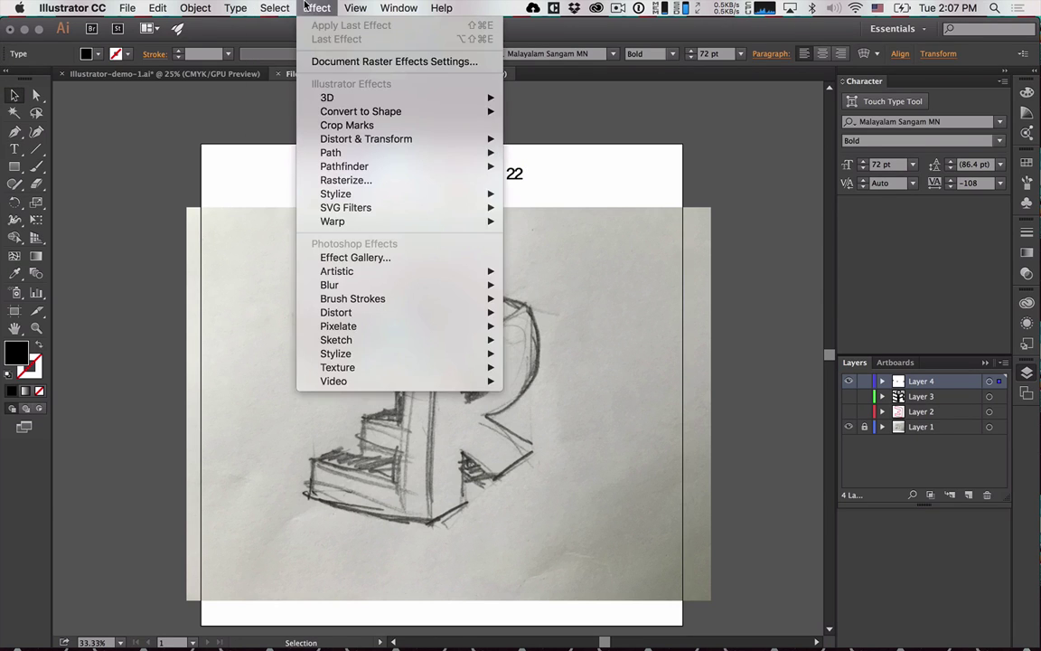
mouse_move(327, 101)
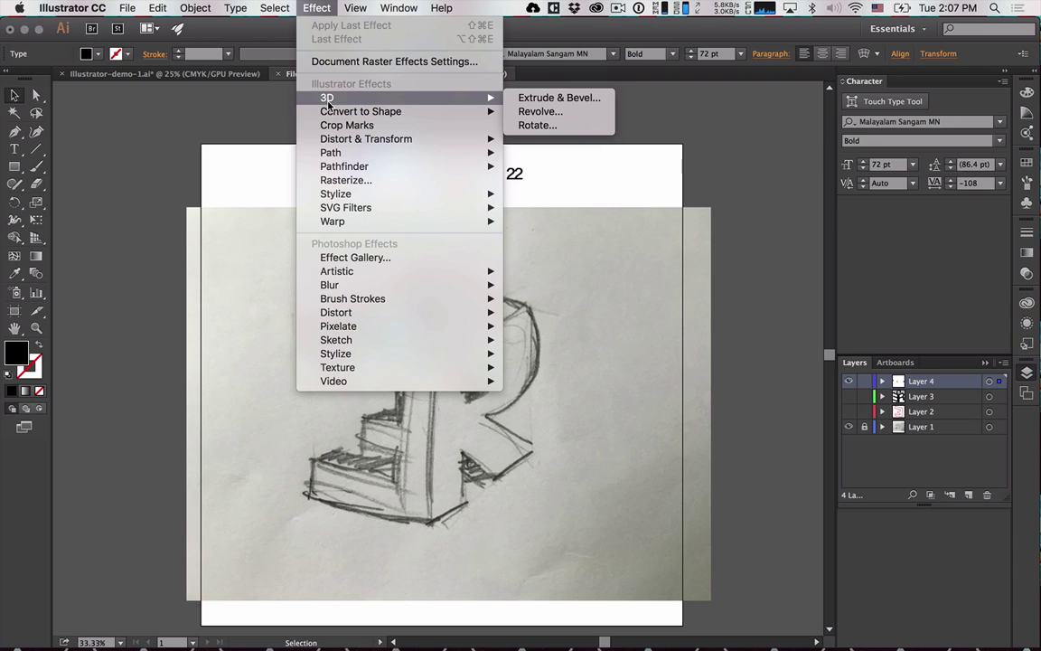
click(533, 99)
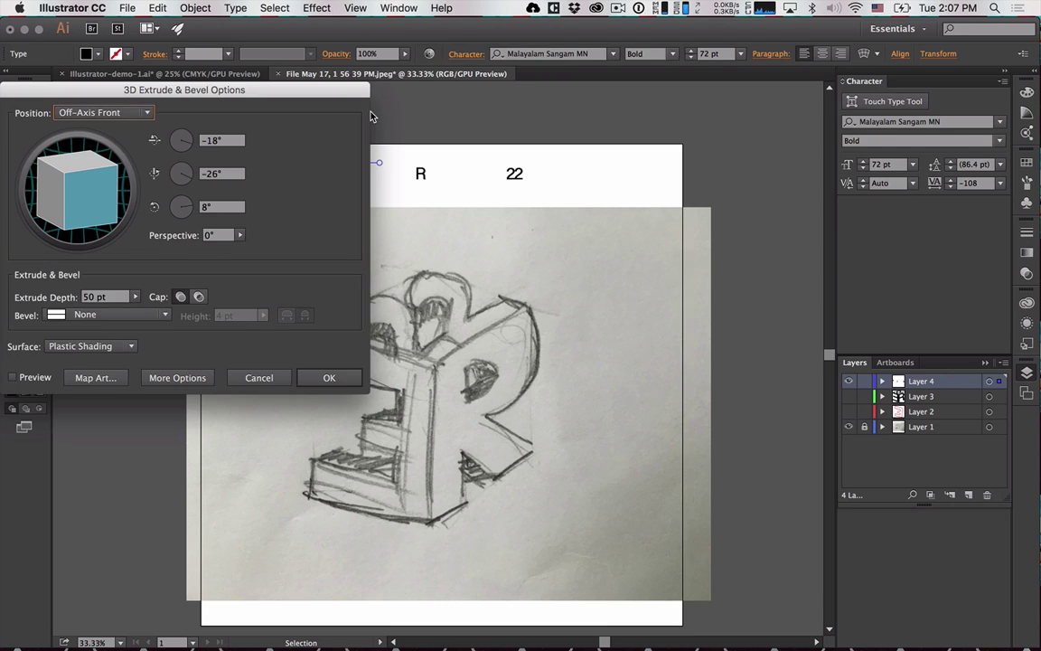
drag(226, 94, 553, 239)
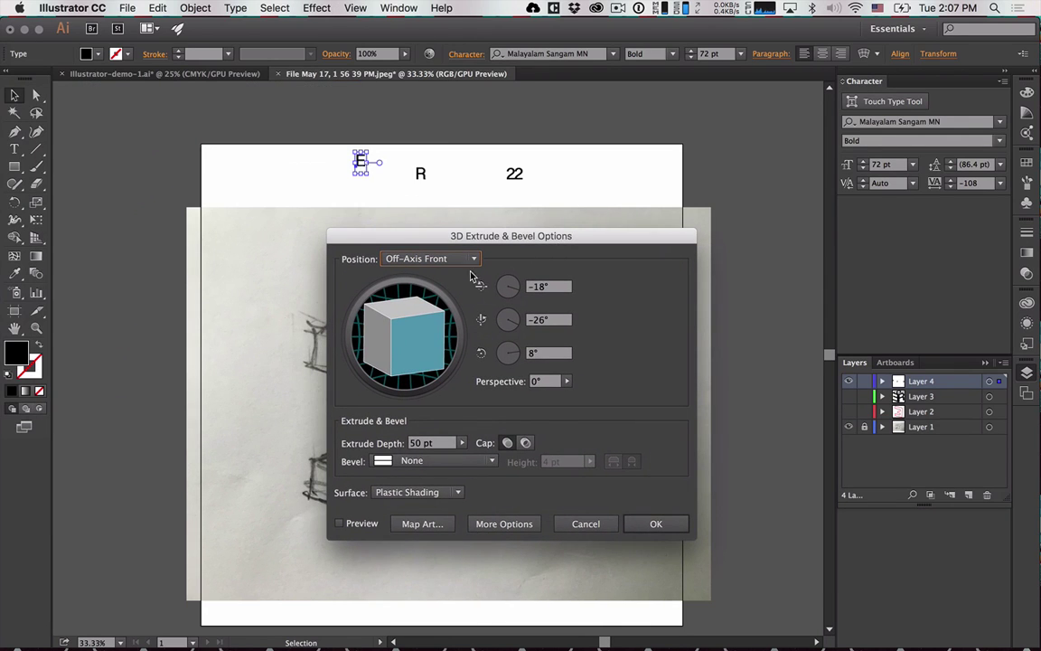
click(338, 523)
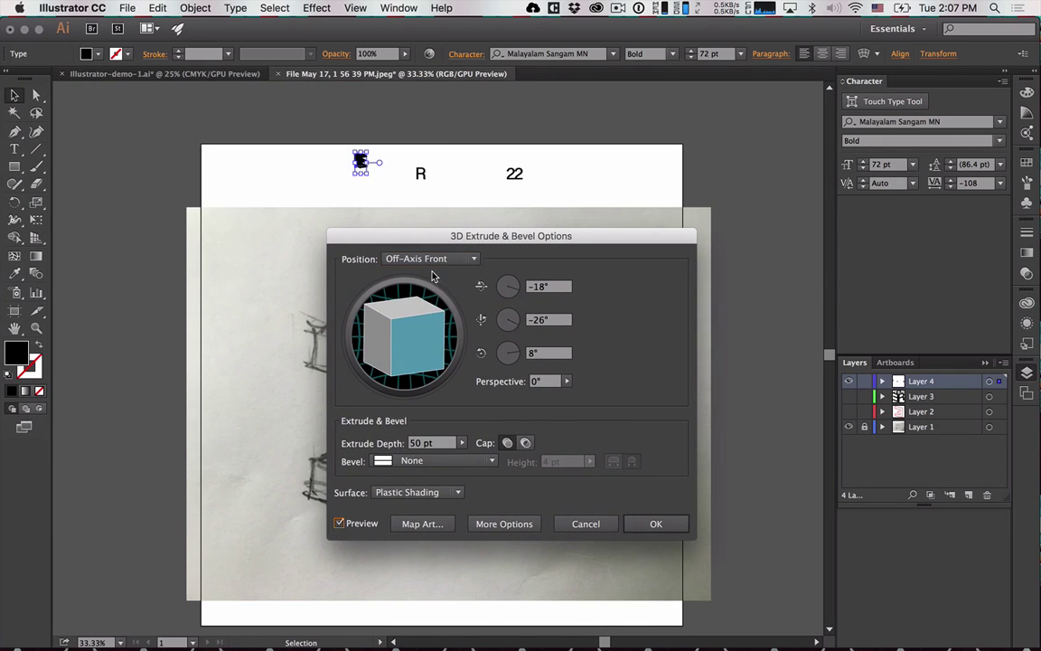
mouse_move(407, 233)
mouse_down()
mouse_move(186, 207)
mouse_move(498, 174)
mouse_move(589, 176)
mouse_up()
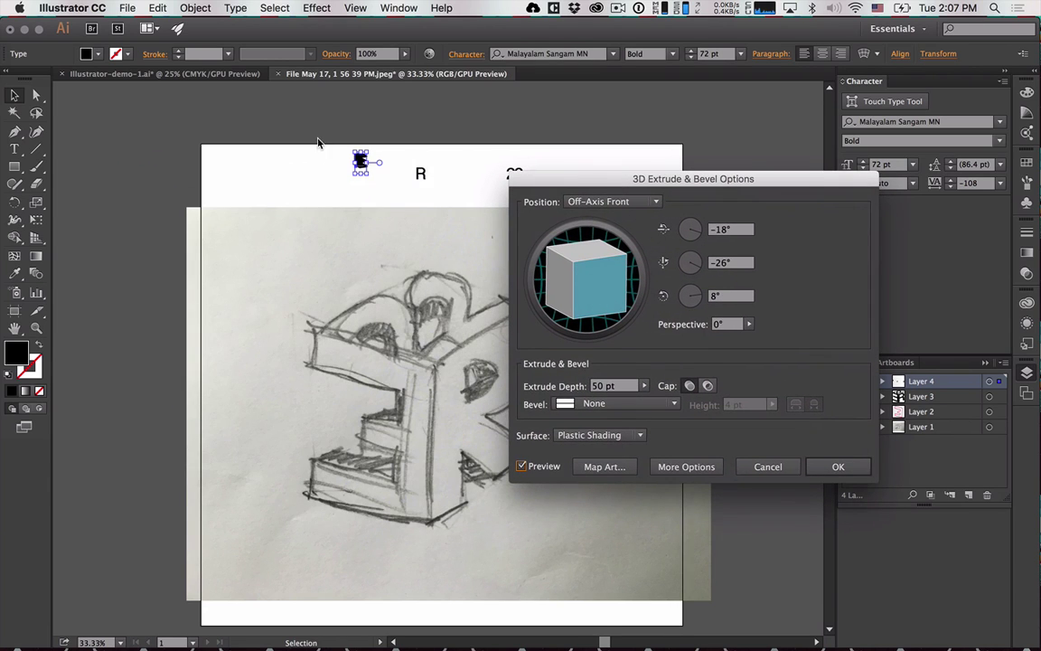
key(alt)
drag(614, 179, 568, 122)
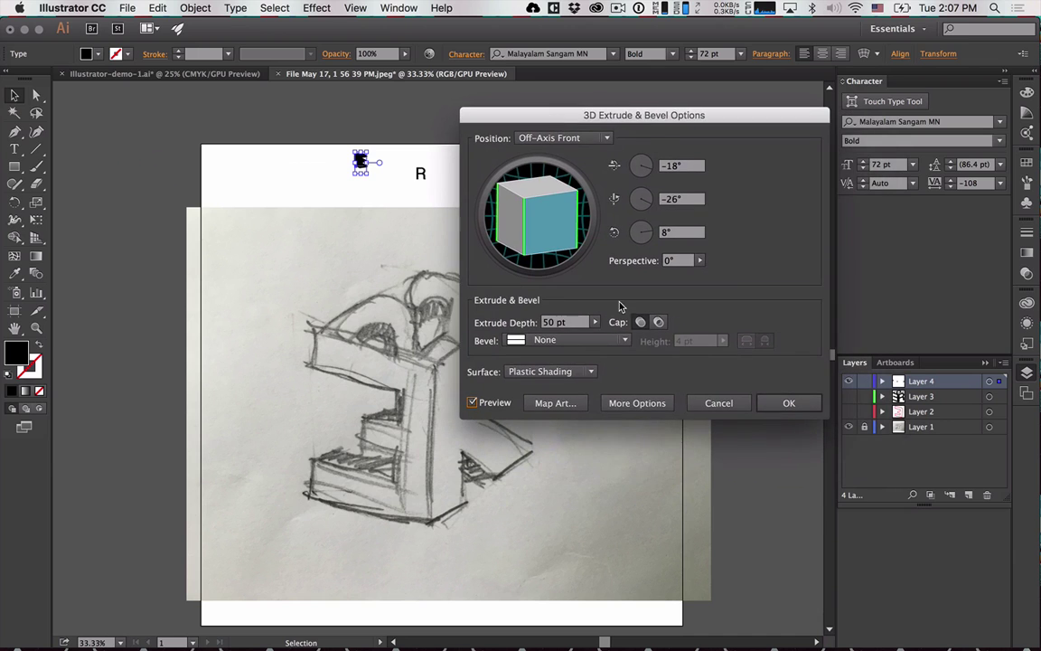
click(723, 411)
Make the stroke of the letter E the active colour and look through the swatches, swatch libraries and swatch display types.
scroll(366, 204, up, 6)
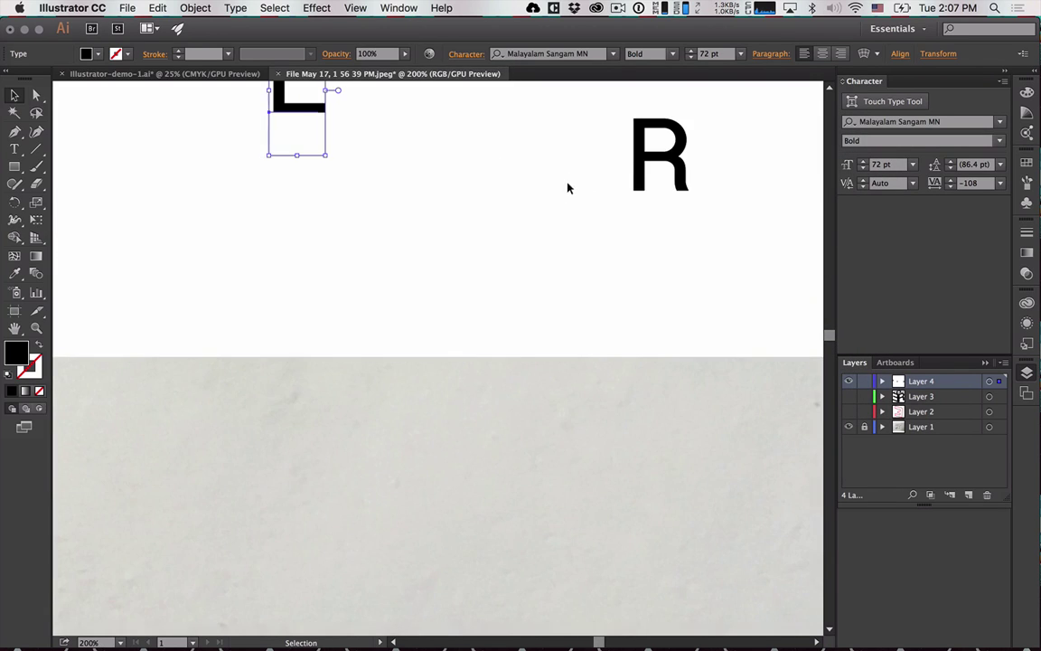
scroll(569, 177, up, 4)
click(29, 366)
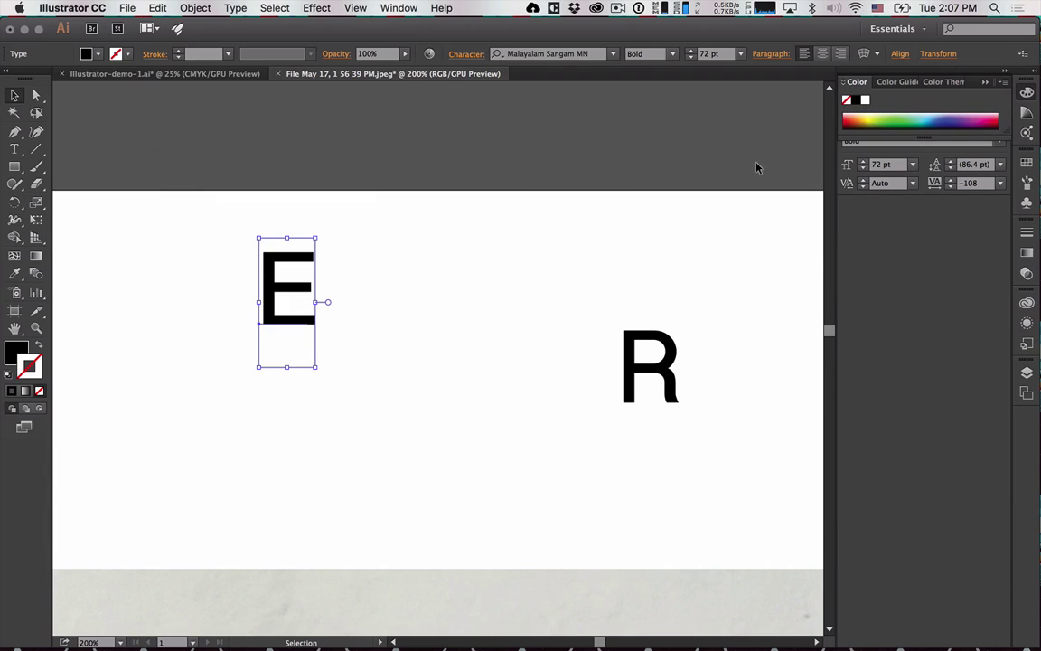
click(923, 144)
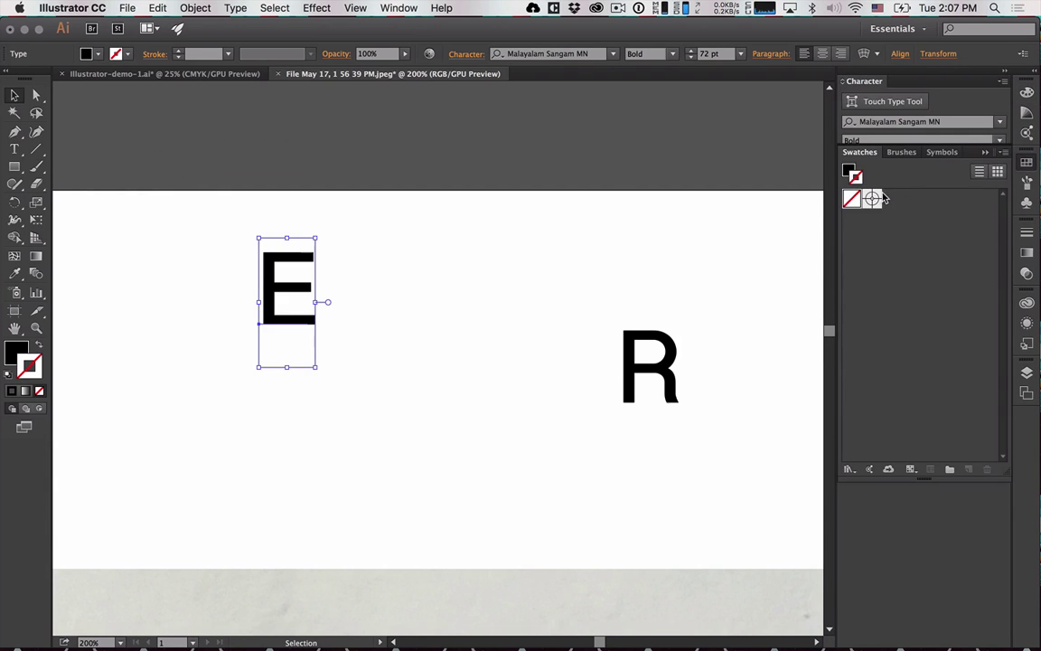
click(904, 152)
click(859, 152)
click(847, 473)
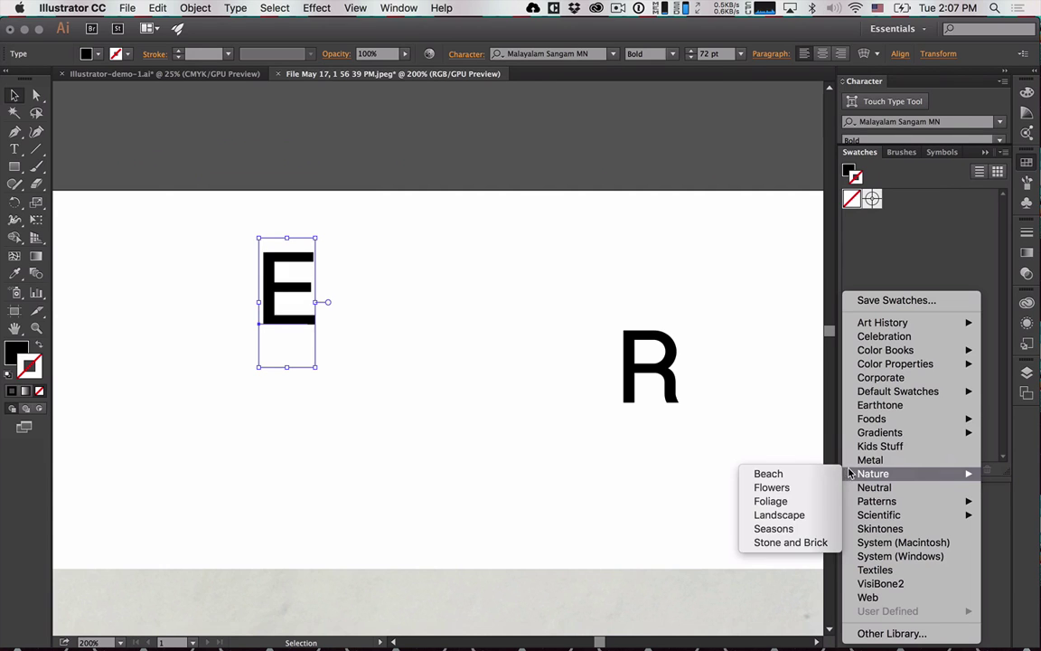
click(914, 453)
click(911, 469)
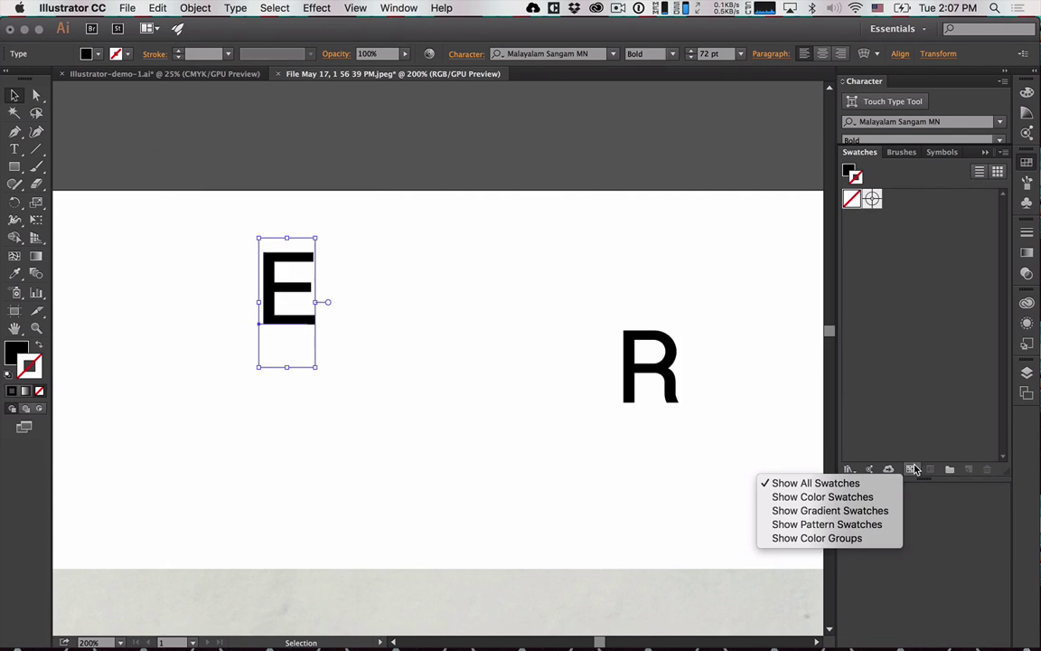
Load the Basic RGB library from the default swatches and dock it with the Swatches, Brushes and Symbols panels.
click(867, 495)
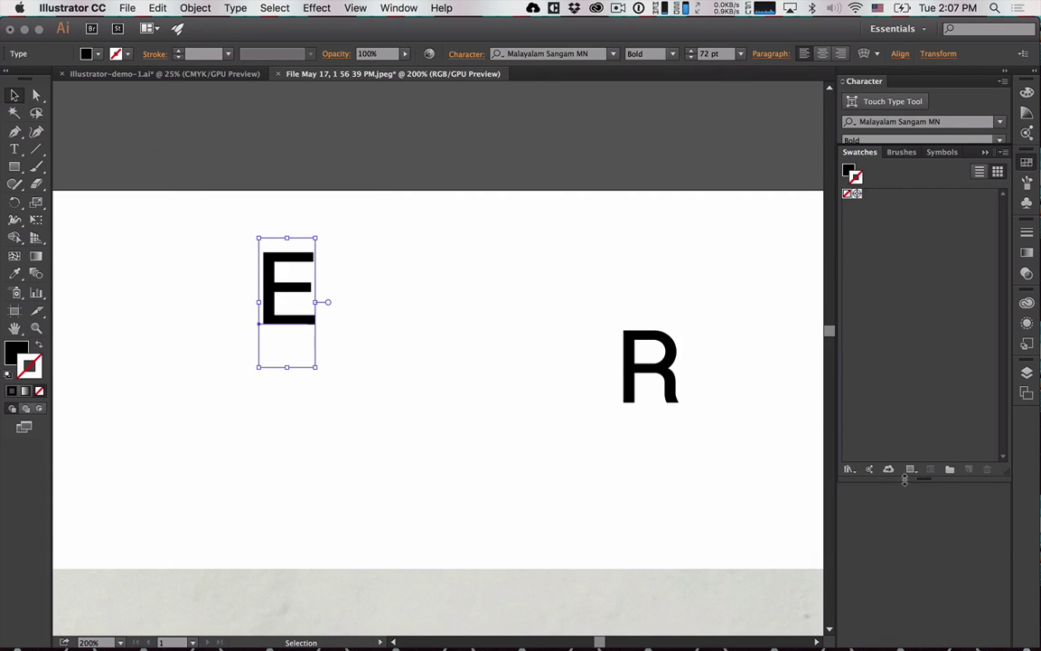
click(848, 471)
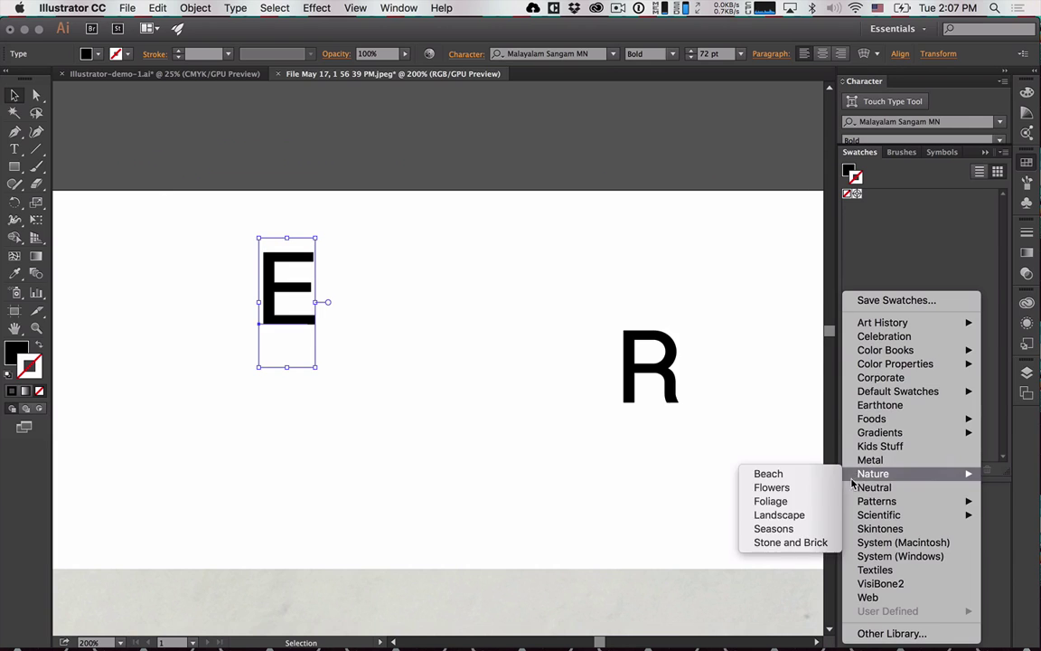
click(887, 233)
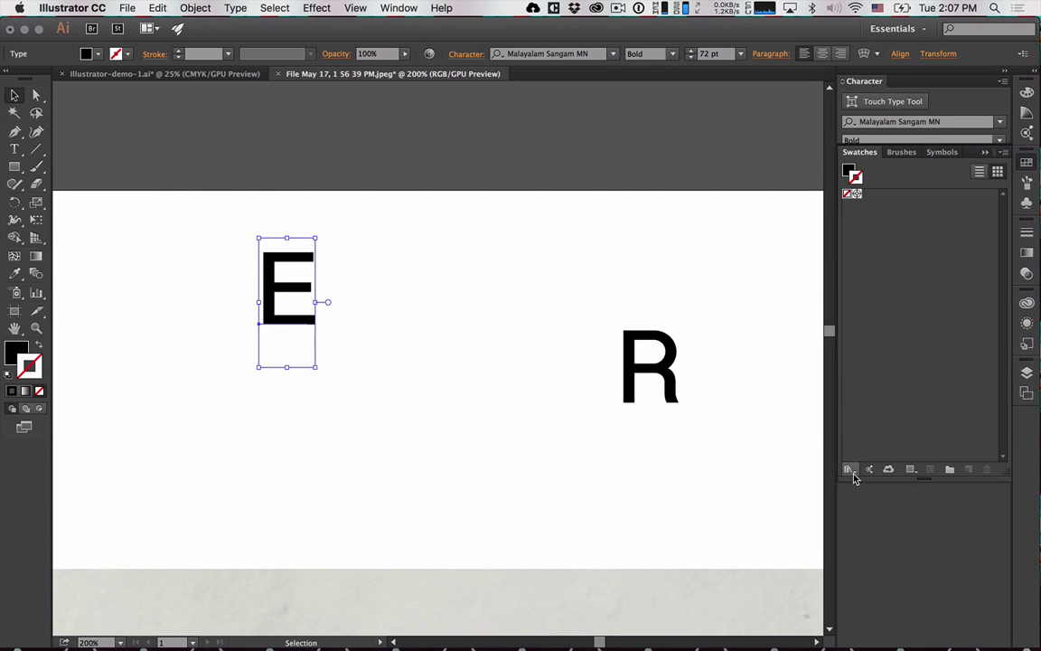
click(851, 472)
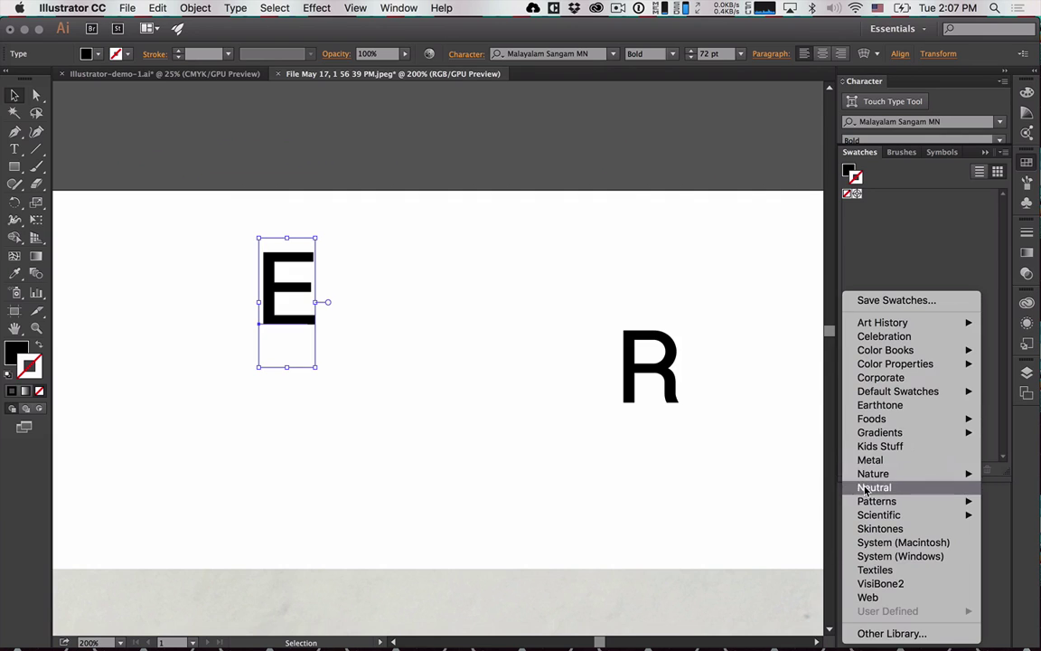
mouse_move(881, 434)
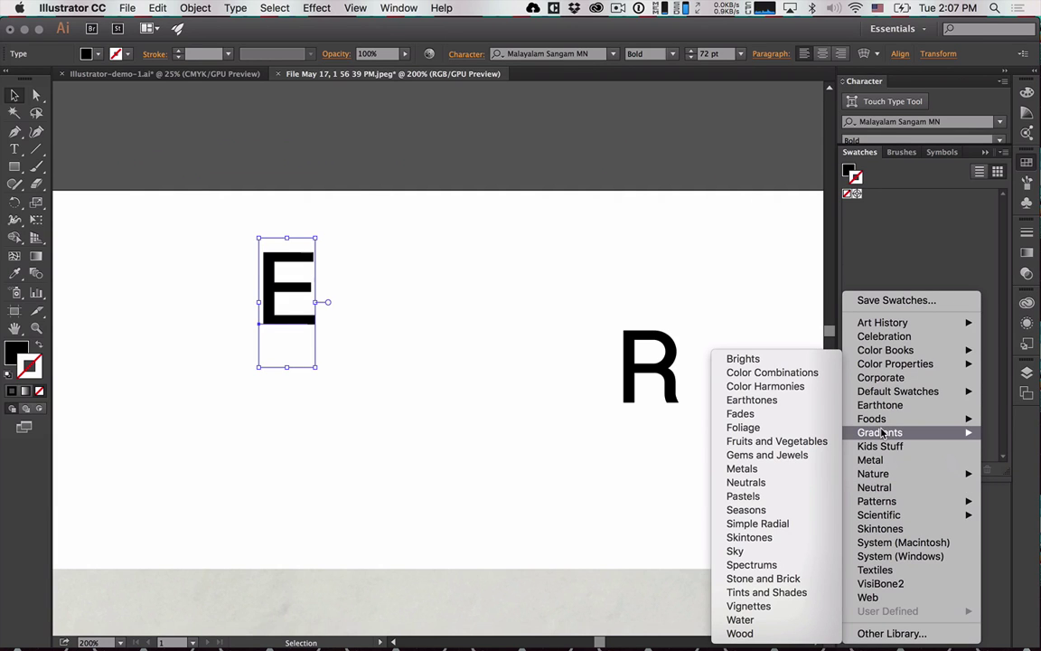
mouse_move(890, 391)
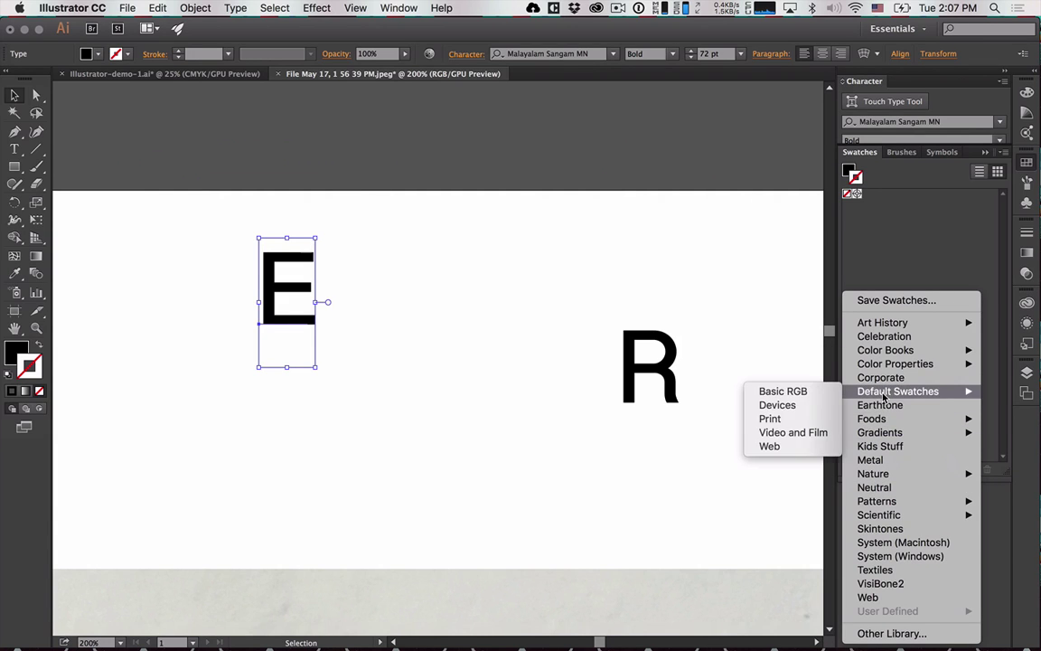
click(783, 391)
drag(451, 309, 901, 152)
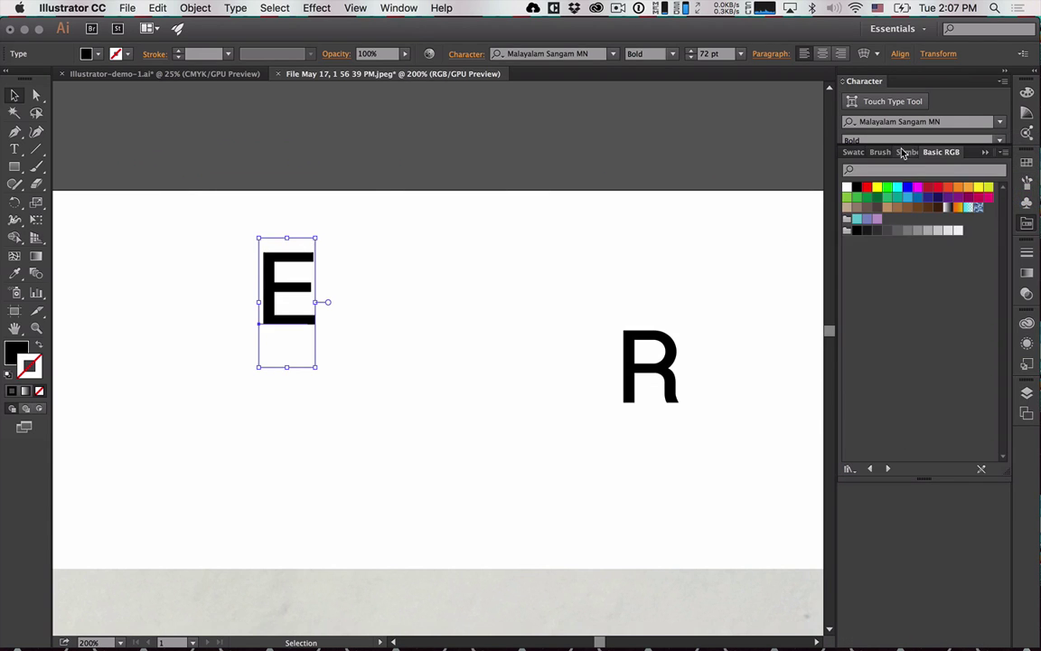
Show the Basic RGB swatches as large thumbnails and apply the bright red swatch to the letter E's stroke.
click(1004, 152)
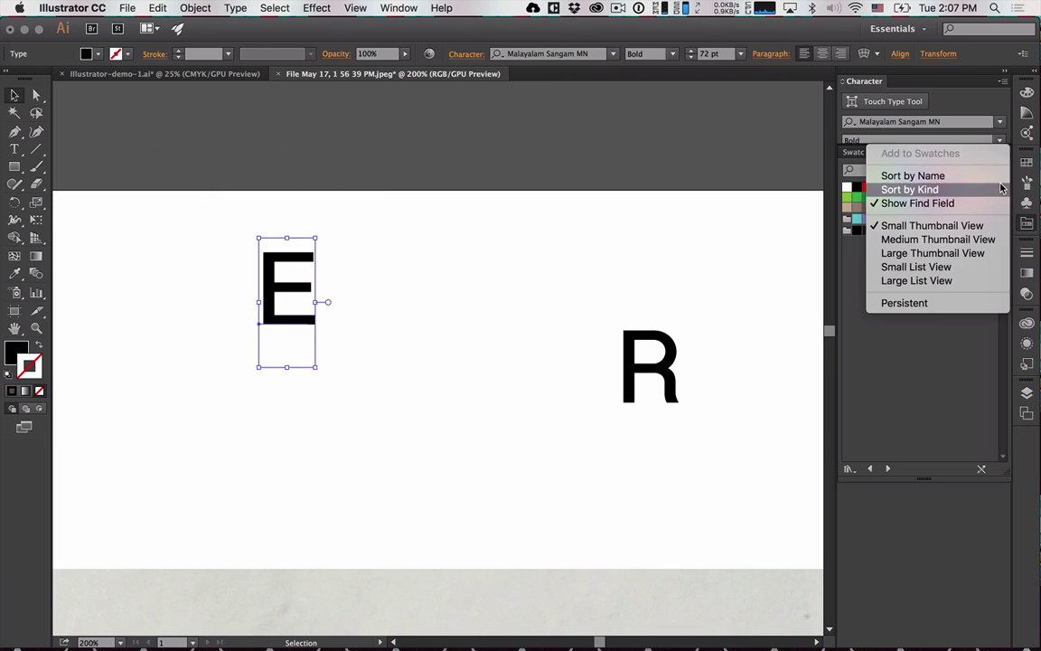
click(951, 255)
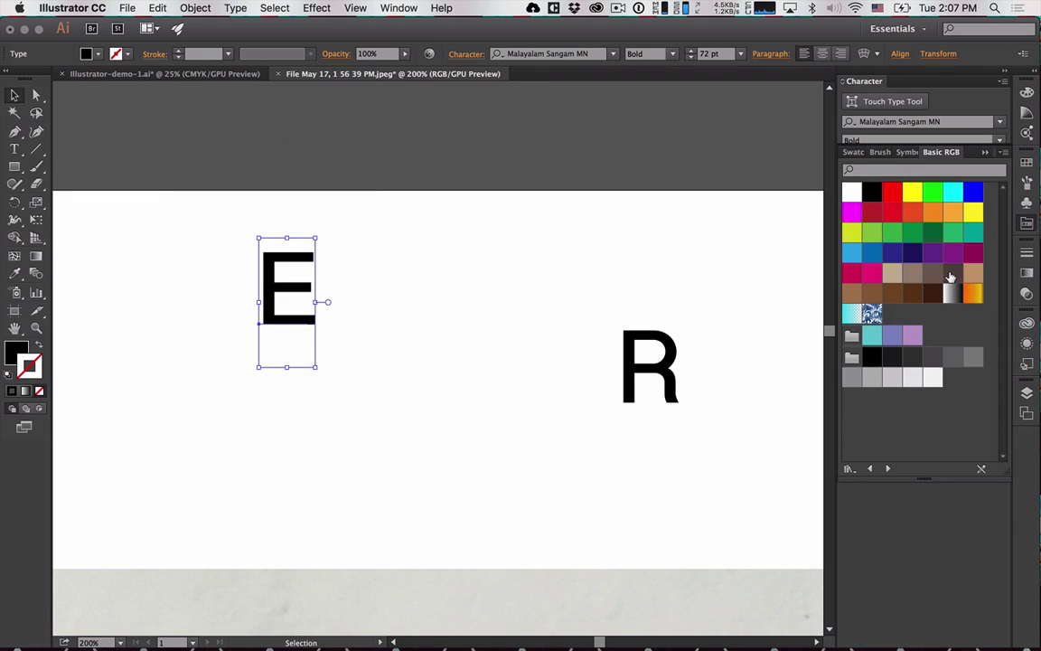
click(893, 193)
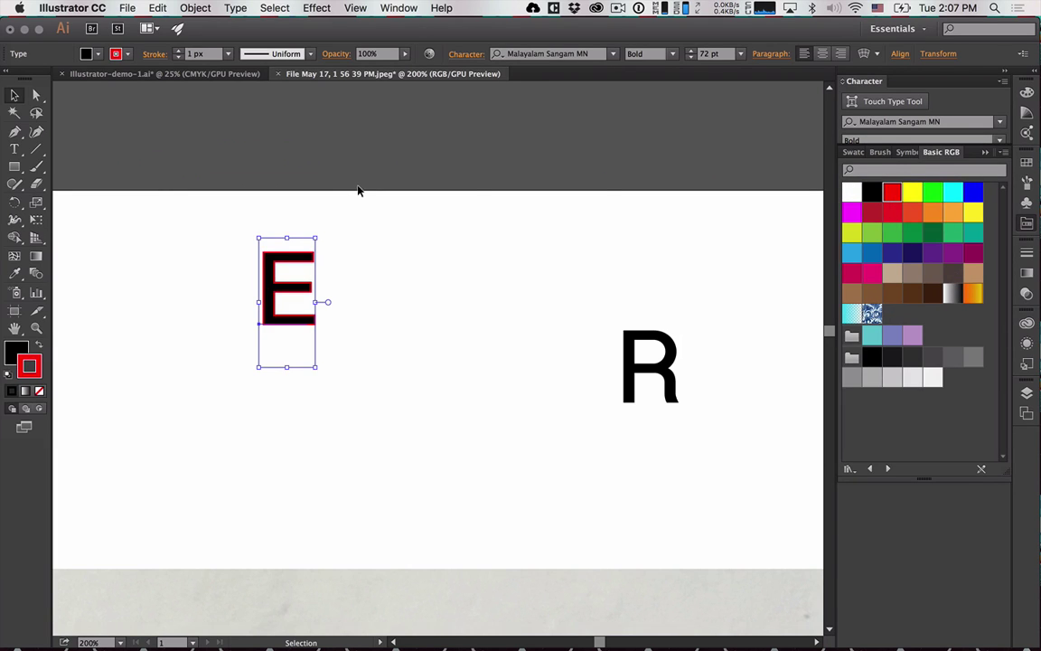
click(271, 113)
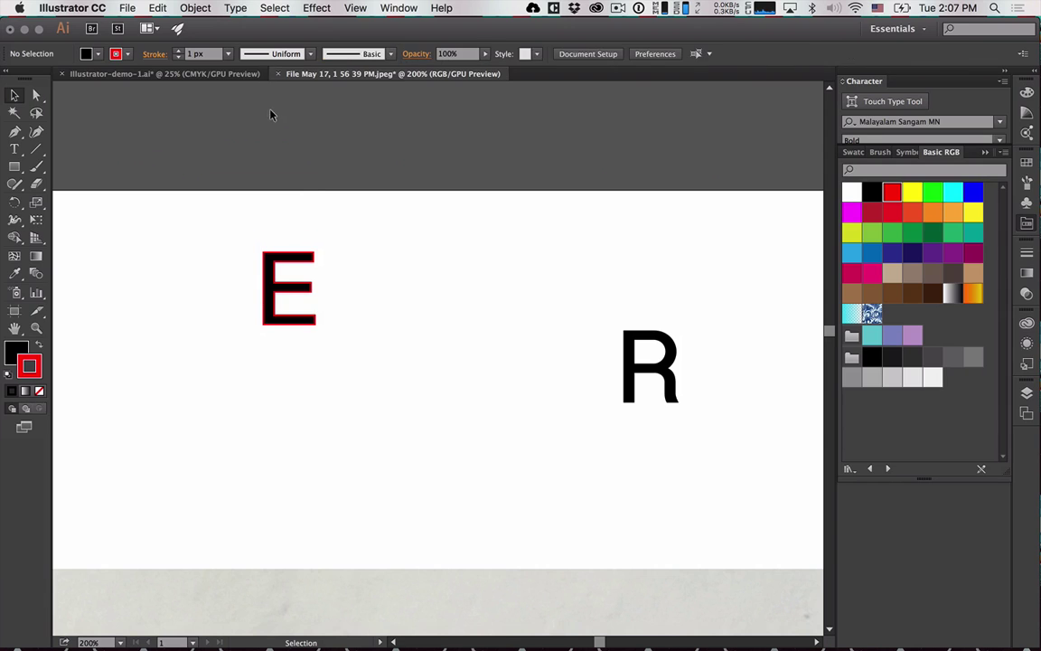
click(262, 272)
click(357, 8)
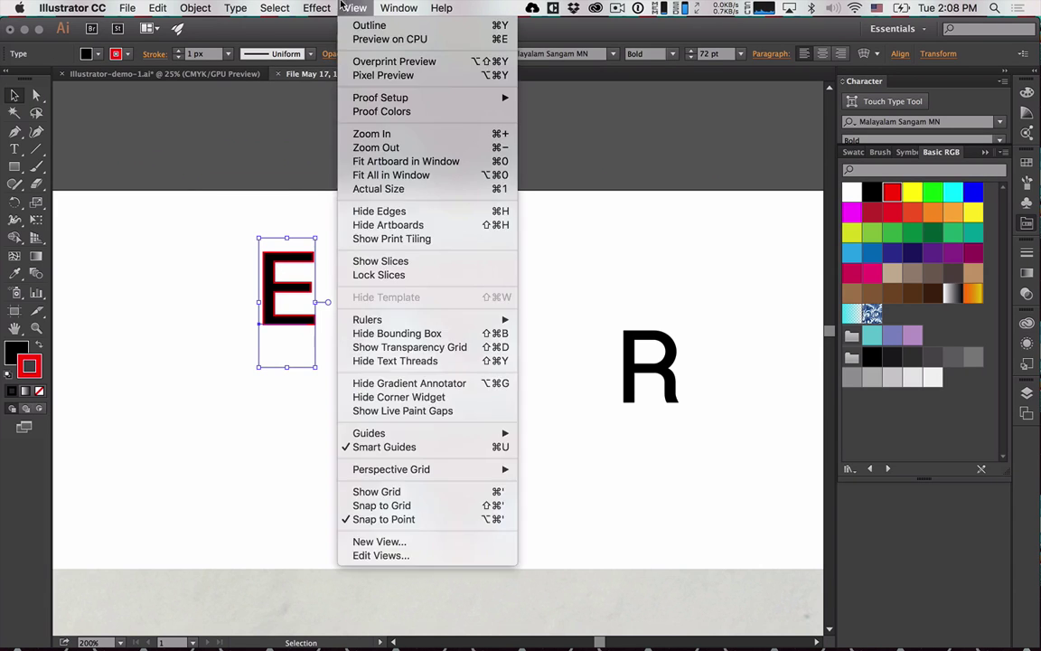
mouse_move(317, 7)
mouse_move(384, 97)
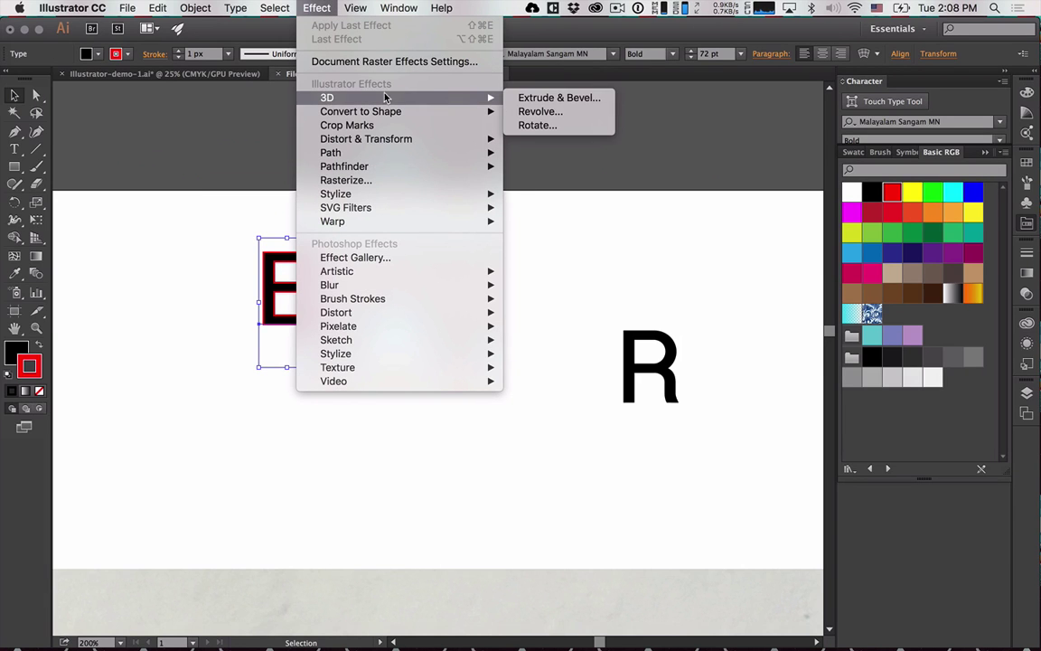
click(553, 98)
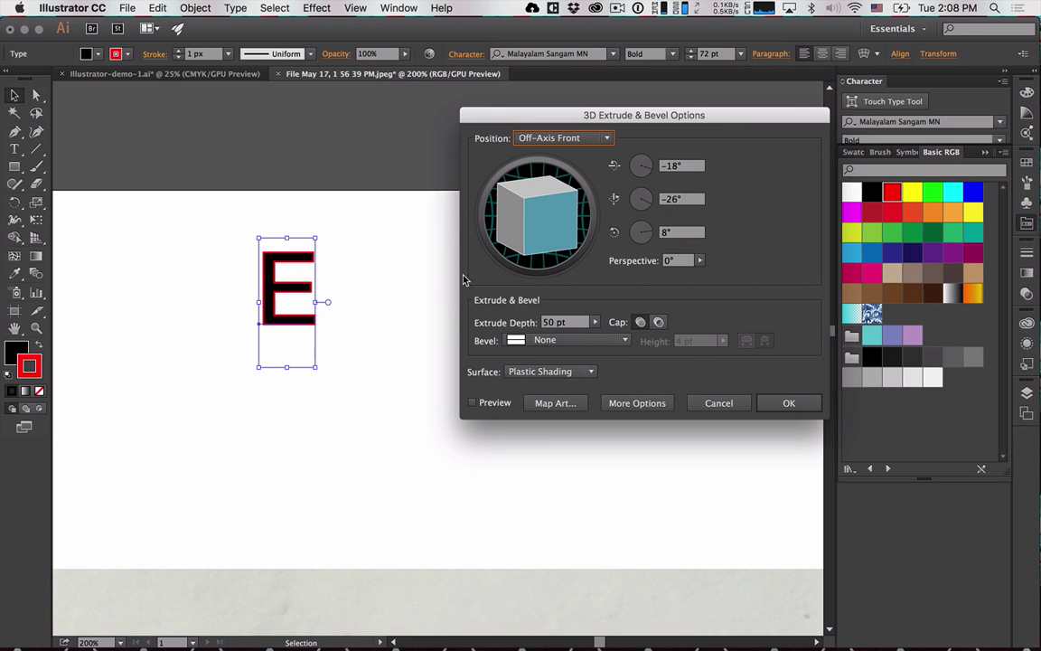
click(473, 402)
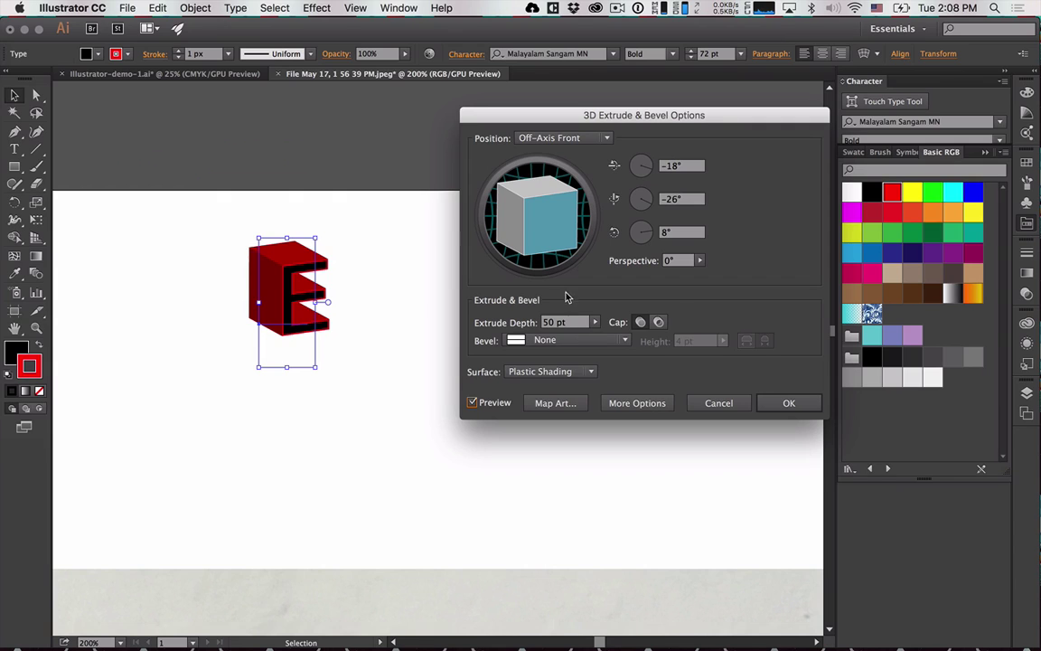
click(573, 136)
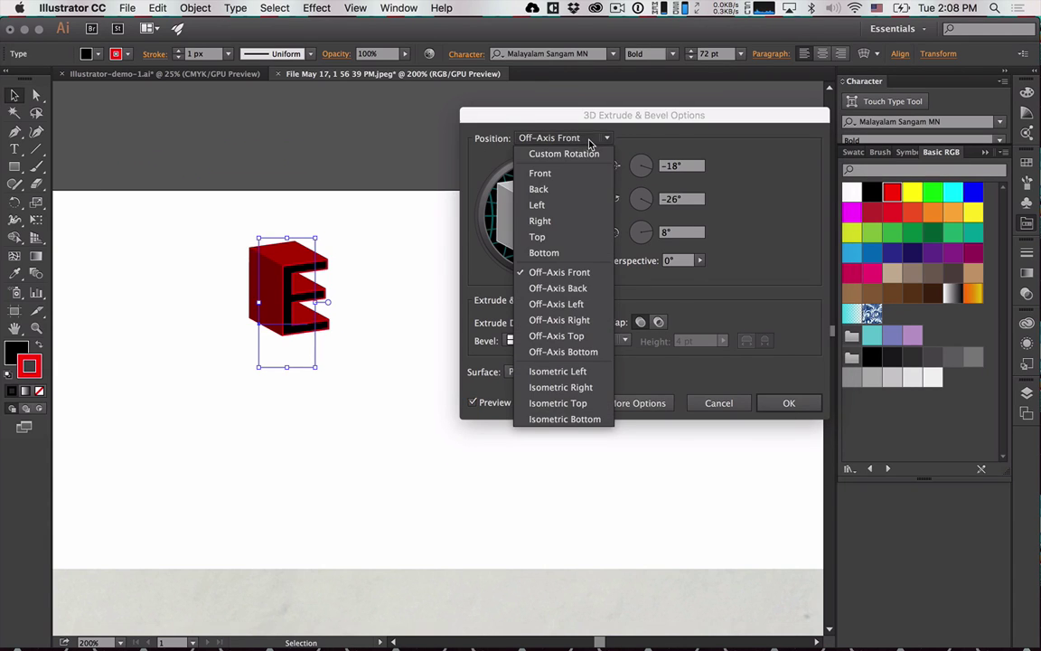
click(579, 371)
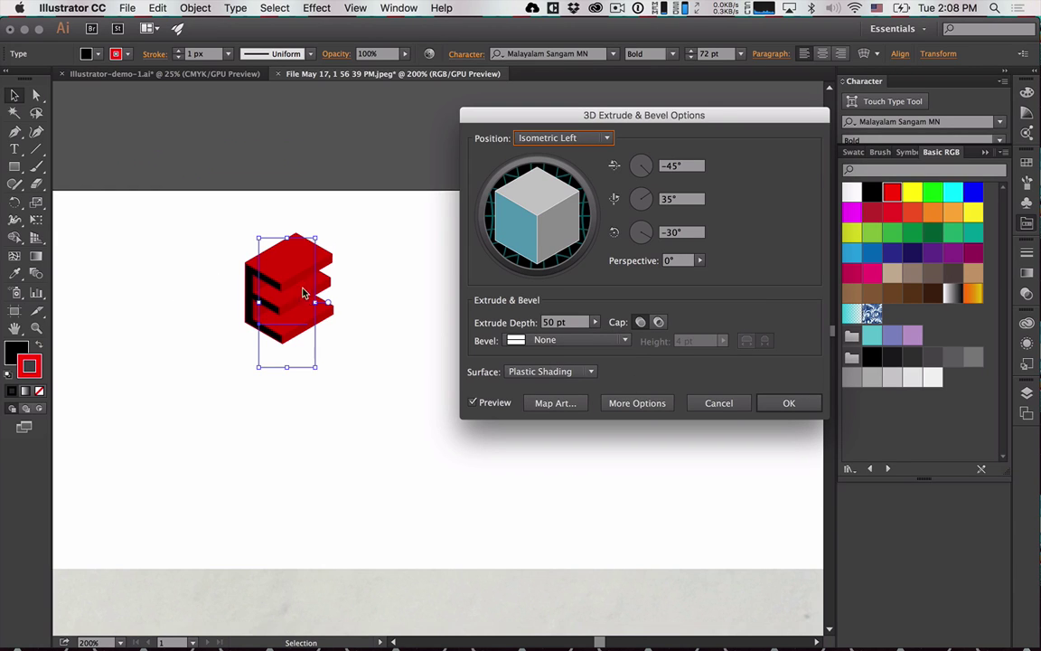
click(718, 402)
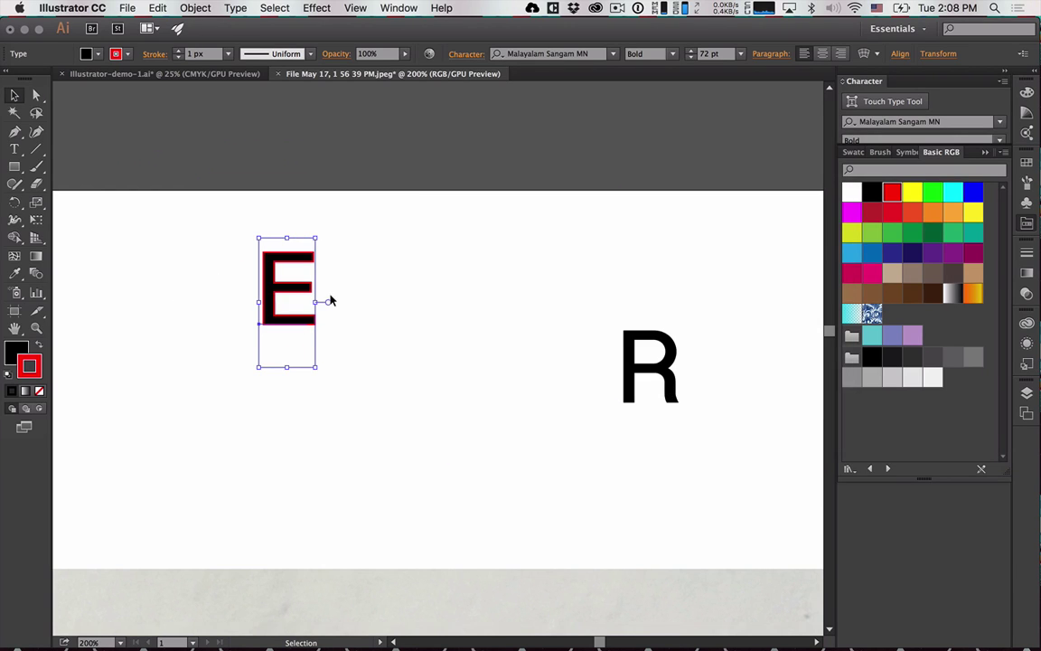
Reflect the letter E across the vertical axis.
right_click(301, 300)
mouse_move(318, 419)
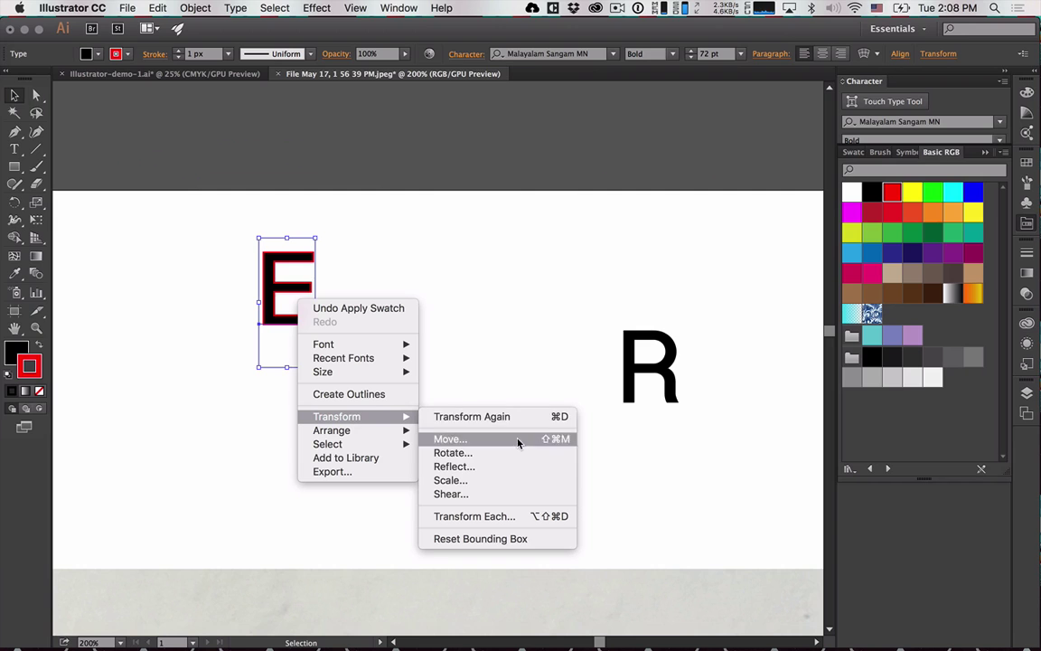
click(500, 467)
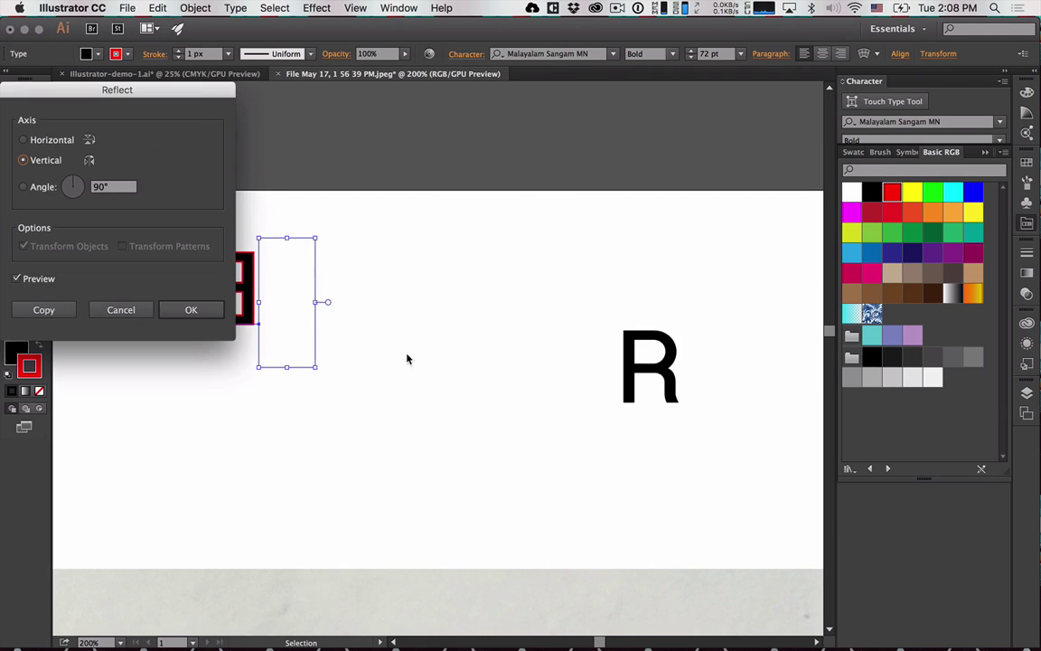
click(185, 311)
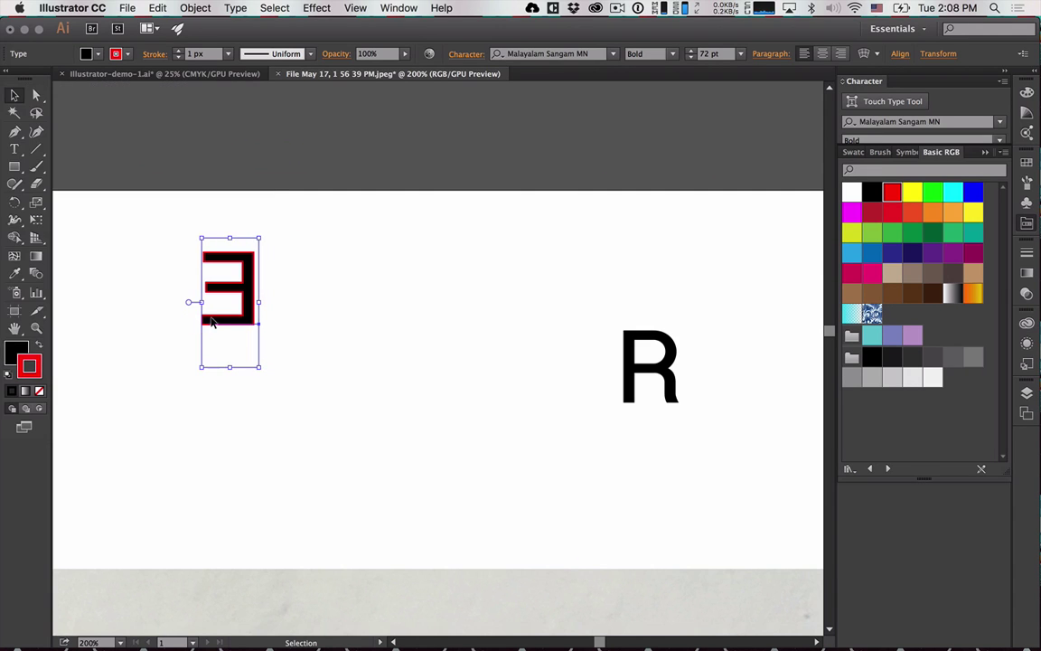
Apply a 3D Extrude & Bevel effect to the mirrored E with the Isometric Left position and a 30 pt extrude depth.
click(298, 7)
mouse_move(326, 98)
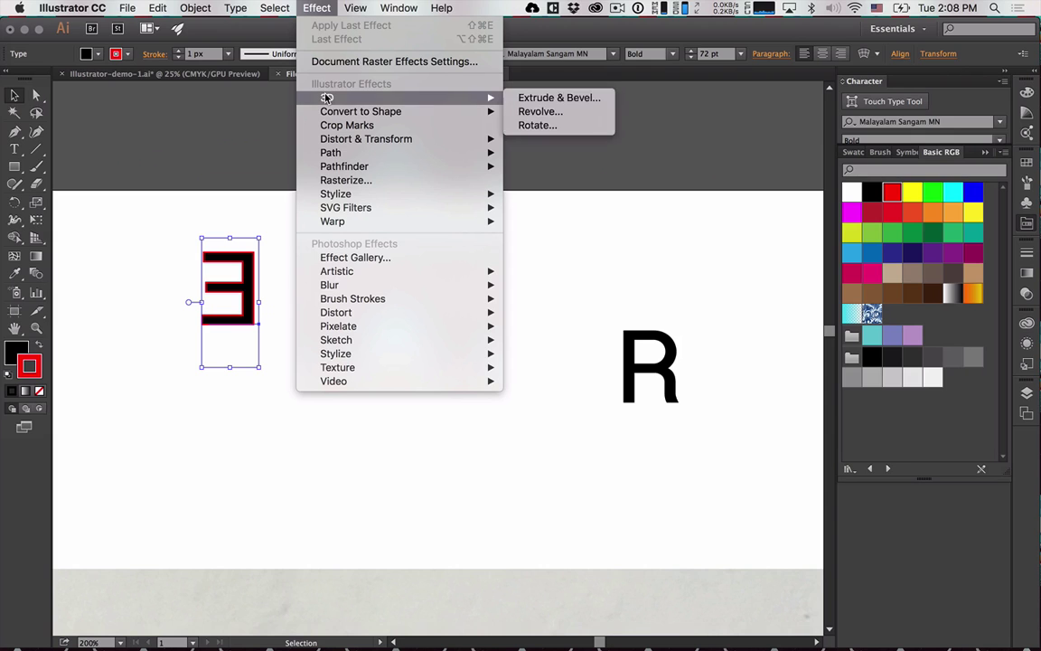
click(541, 100)
click(598, 138)
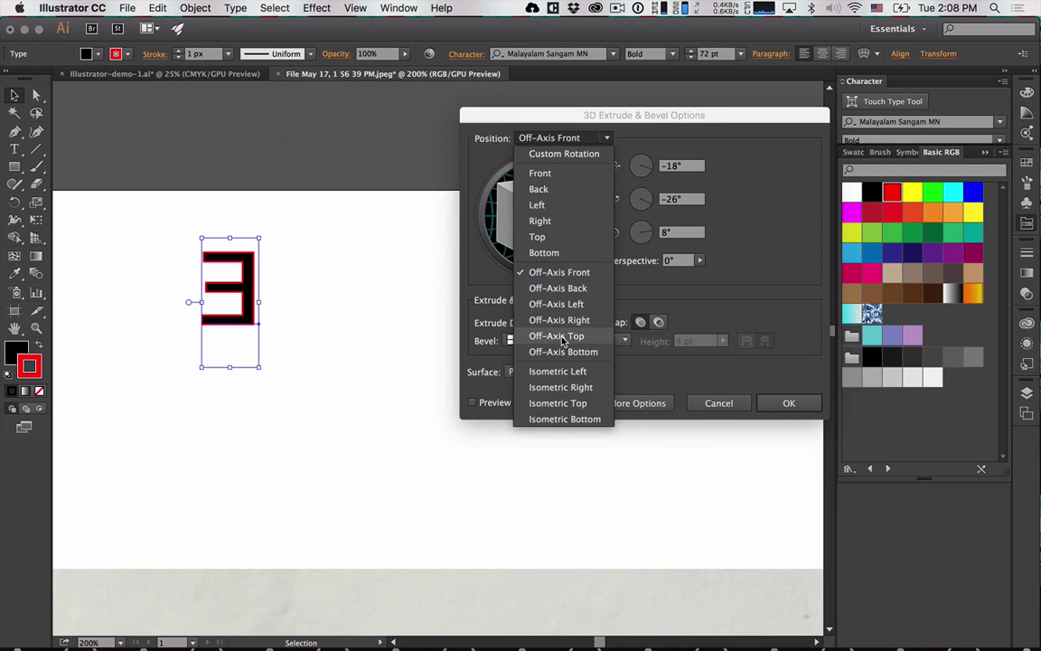
click(558, 370)
click(472, 402)
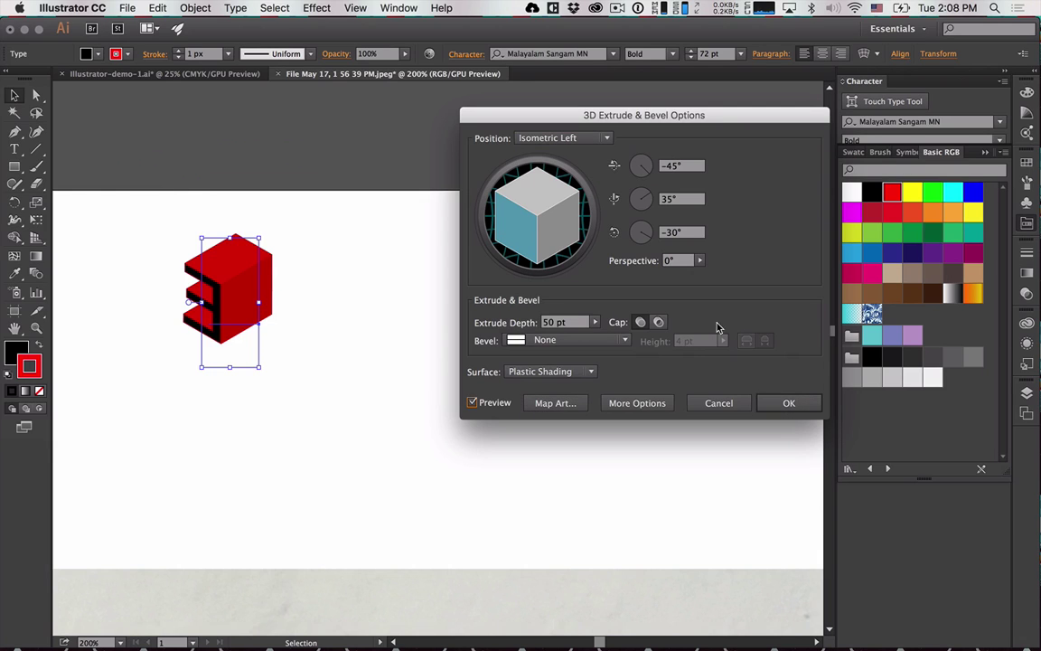
drag(558, 327, 543, 325)
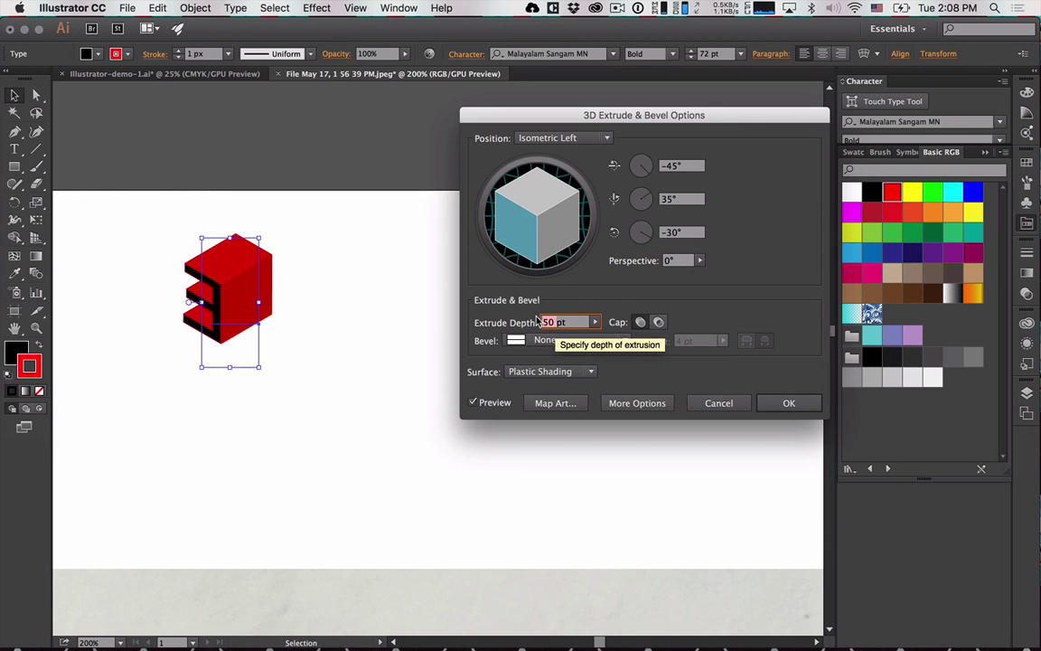
text(30)
key(Tab)
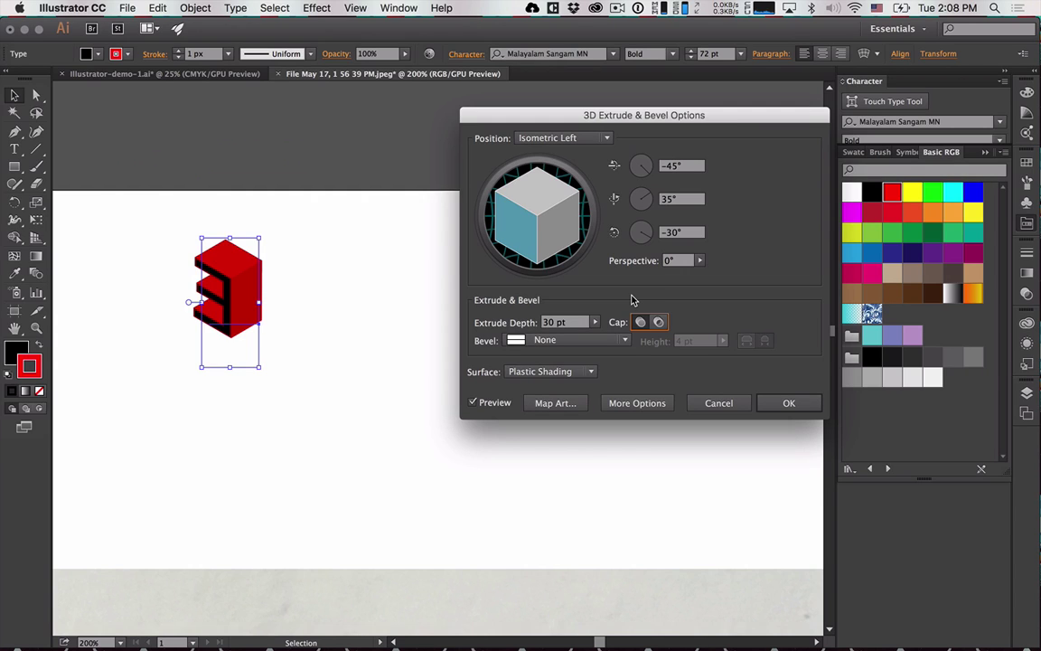
click(779, 409)
Move the letter R closer to the extruded E, near its height, and give it a bright red stroke.
click(672, 416)
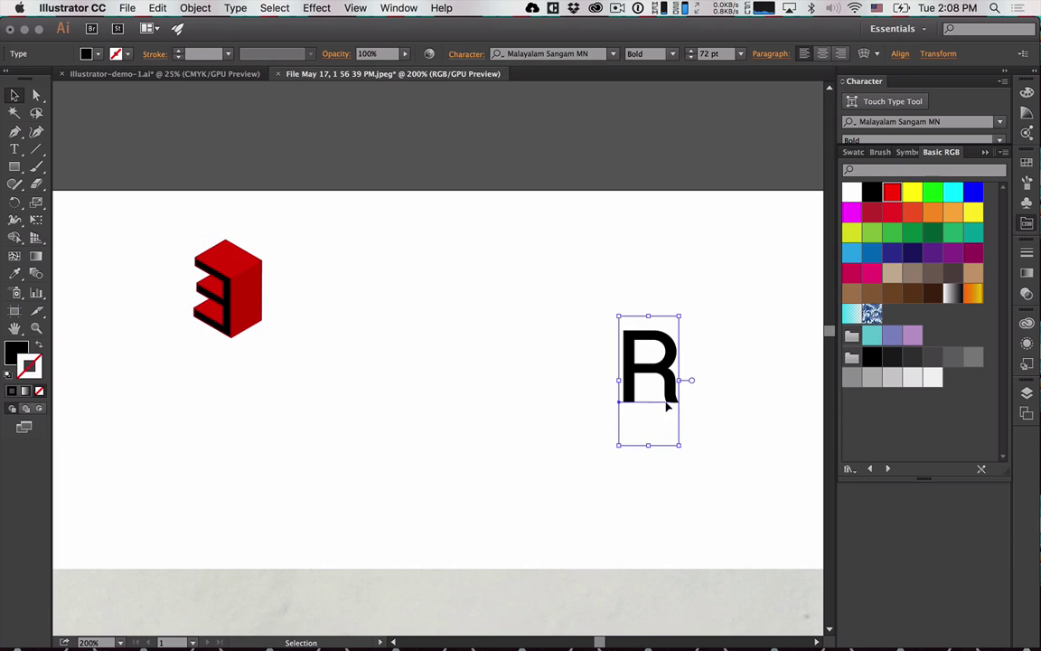
drag(662, 376, 462, 315)
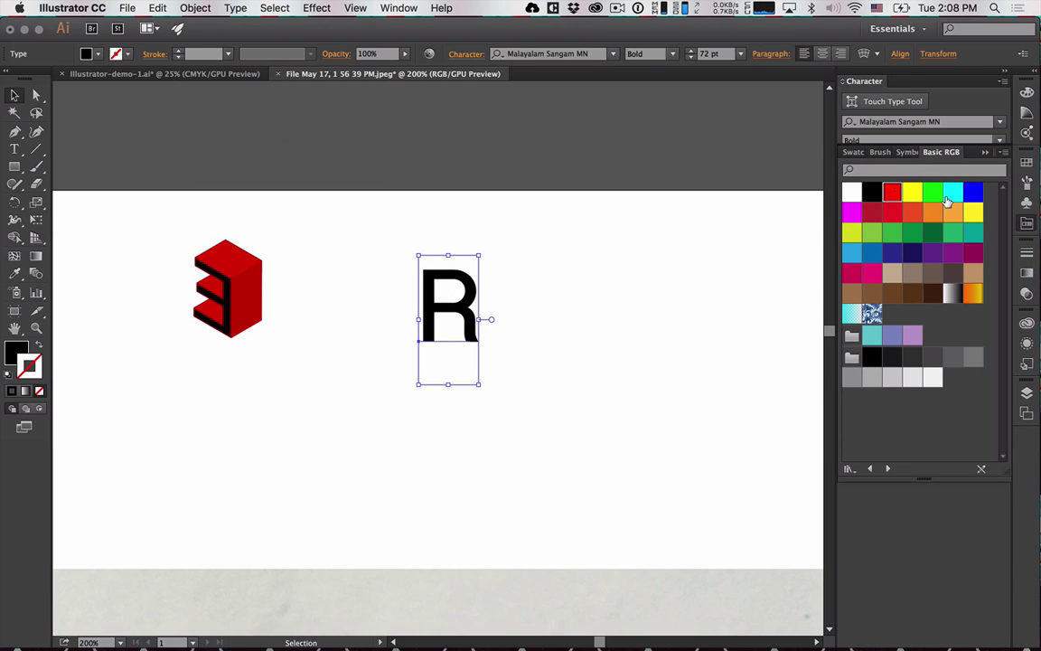
key(x)
click(892, 192)
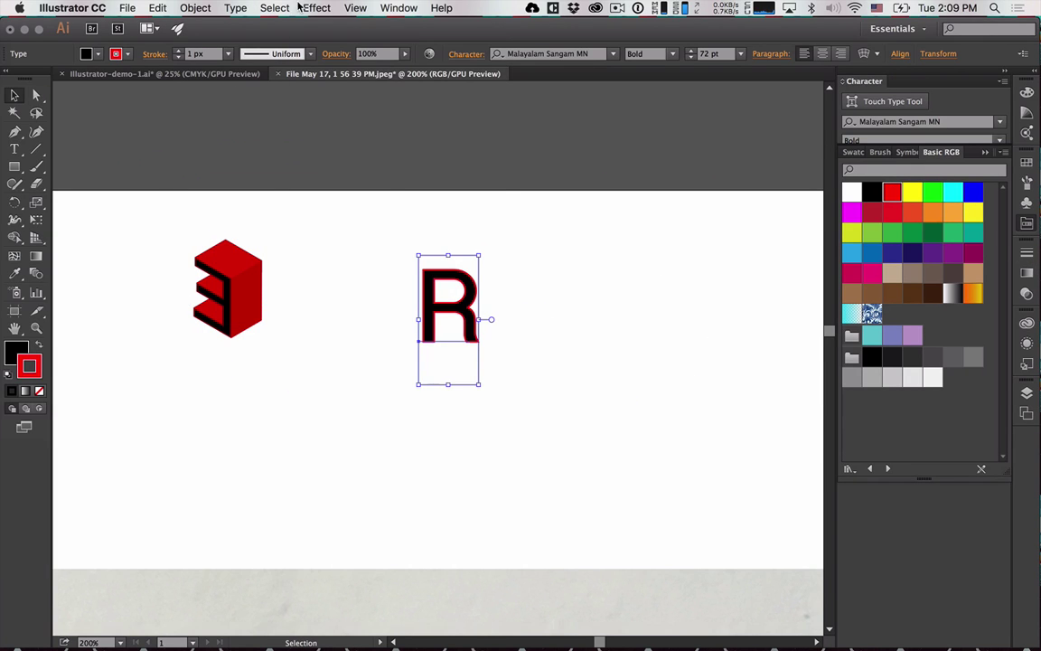
Apply a 3D Extrude & Bevel effect to the letter R with the Isometric Right position and a 30 pt extrude depth.
click(299, 7)
click(556, 97)
click(235, 7)
mouse_move(316, 8)
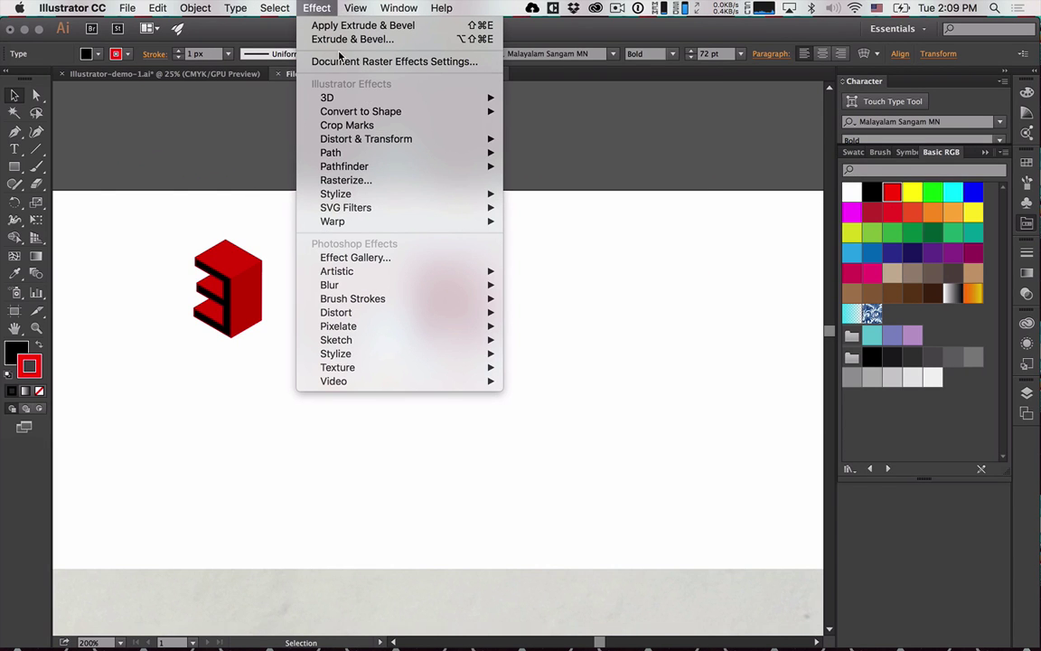
mouse_move(321, 97)
click(551, 96)
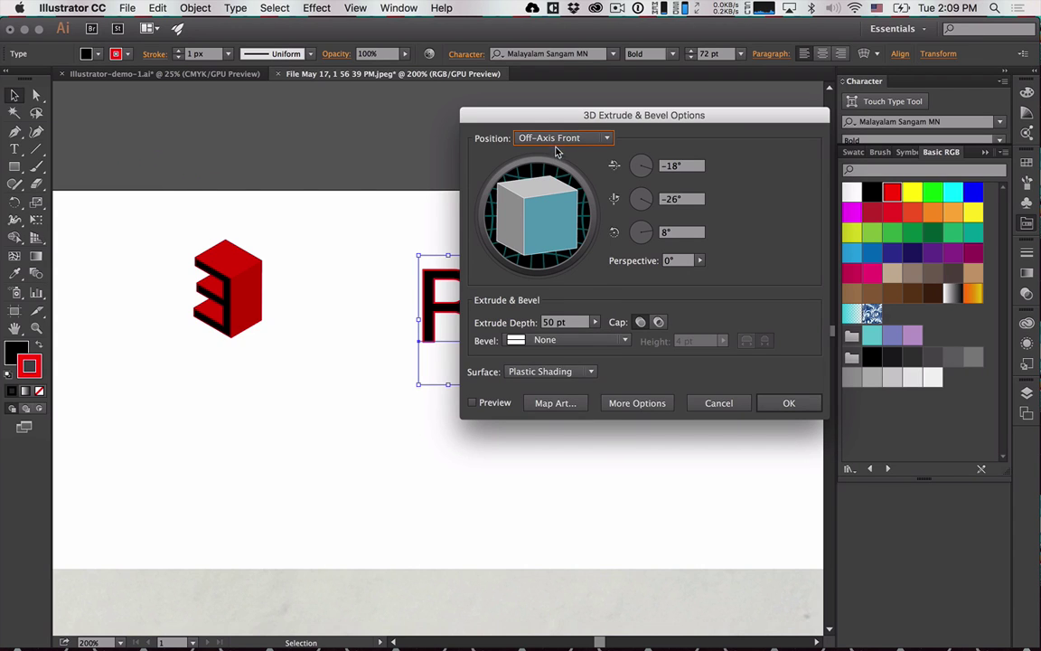
click(522, 137)
click(536, 388)
drag(555, 323, 535, 323)
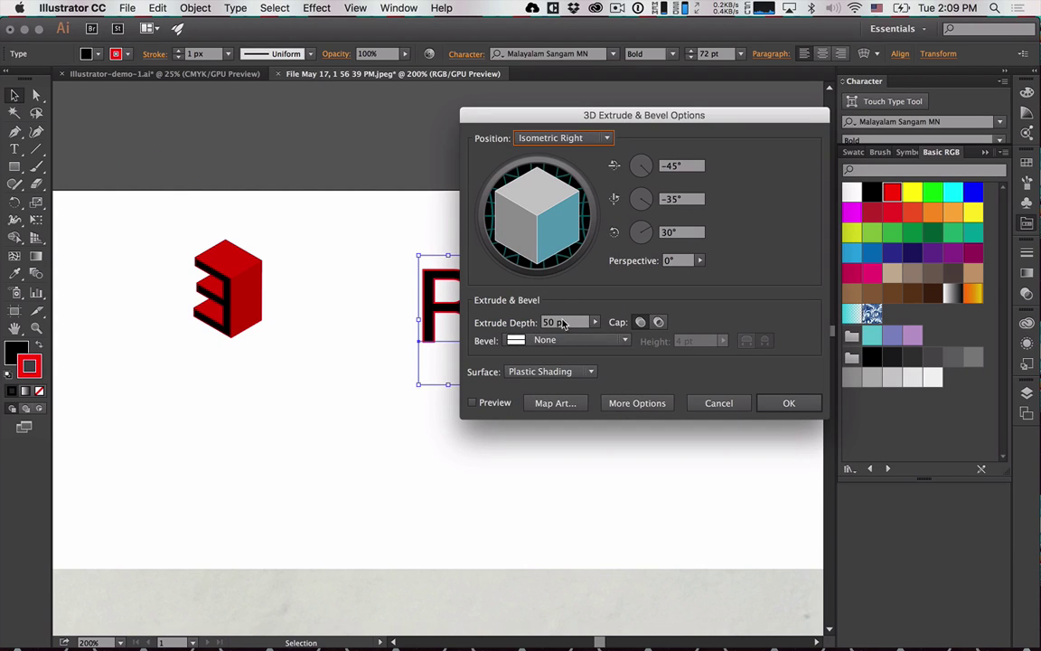
text(30)
key(Tab)
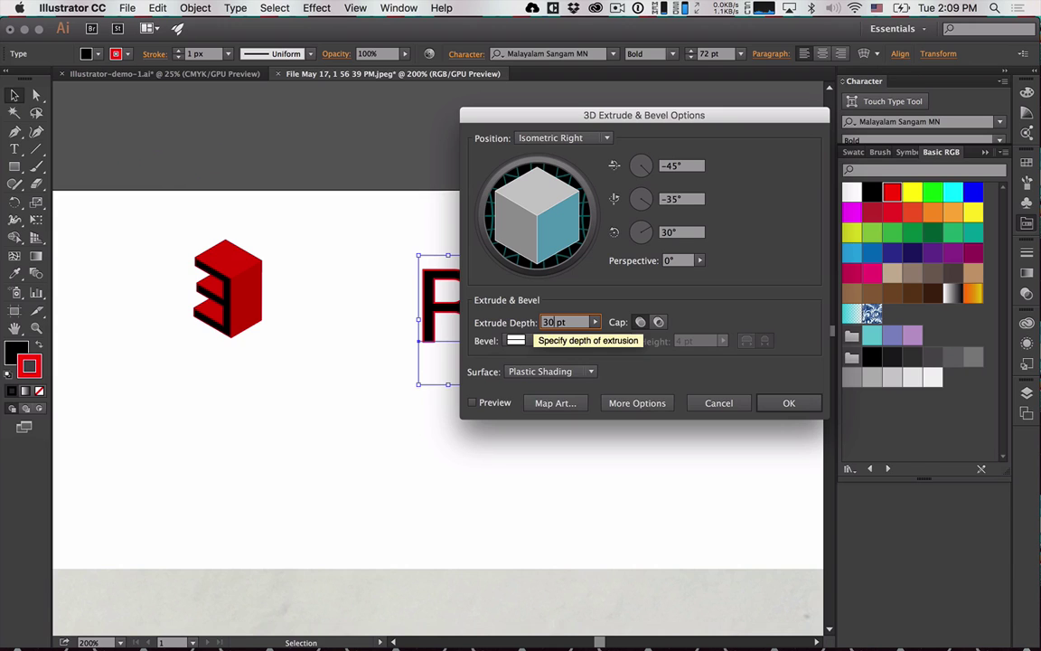
click(472, 403)
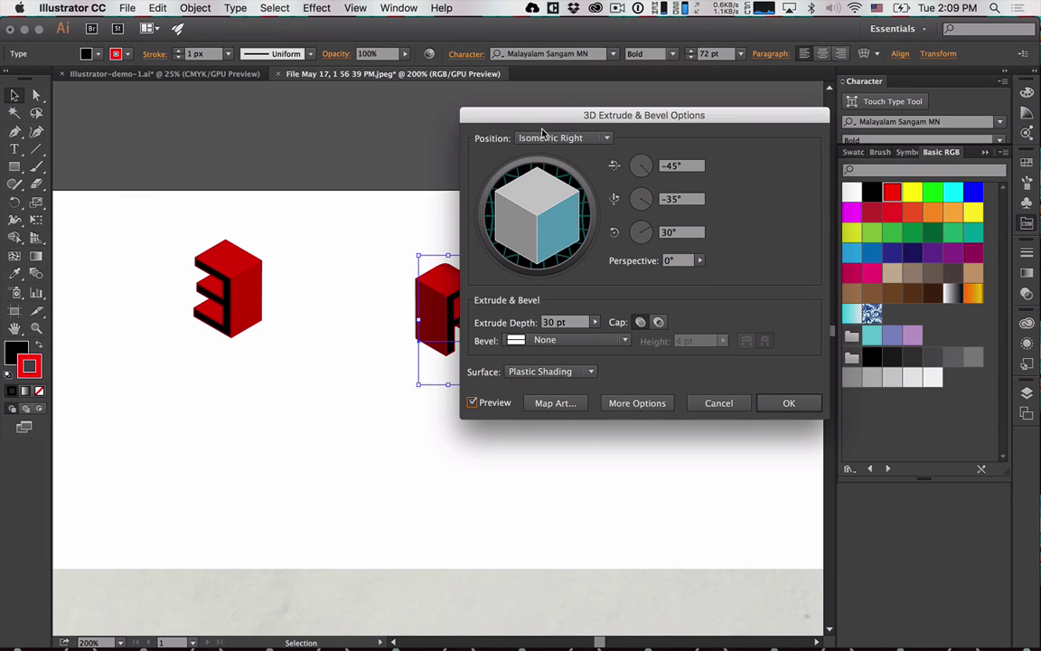
drag(543, 115, 651, 134)
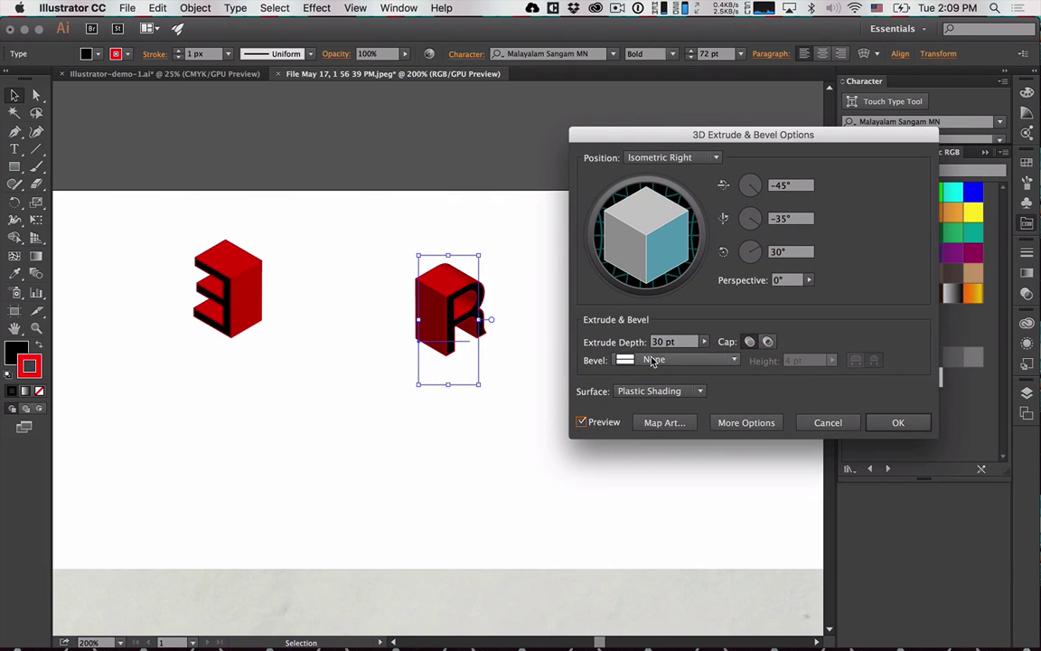
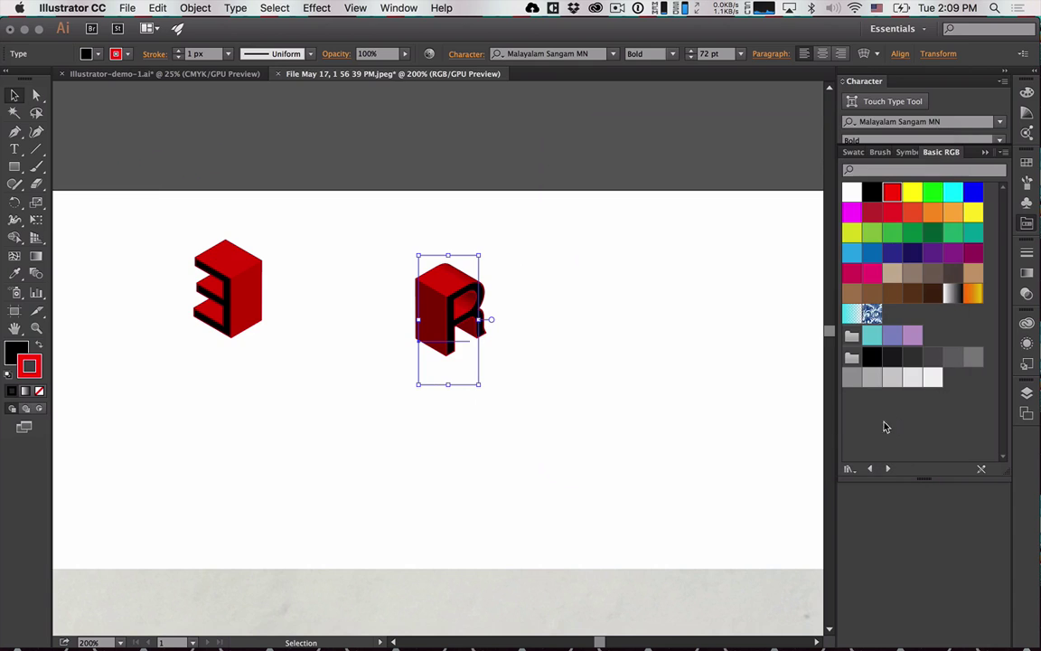
Move the extruded R beside the extruded E, and bring the text 22 over near both letters.
drag(449, 303, 371, 280)
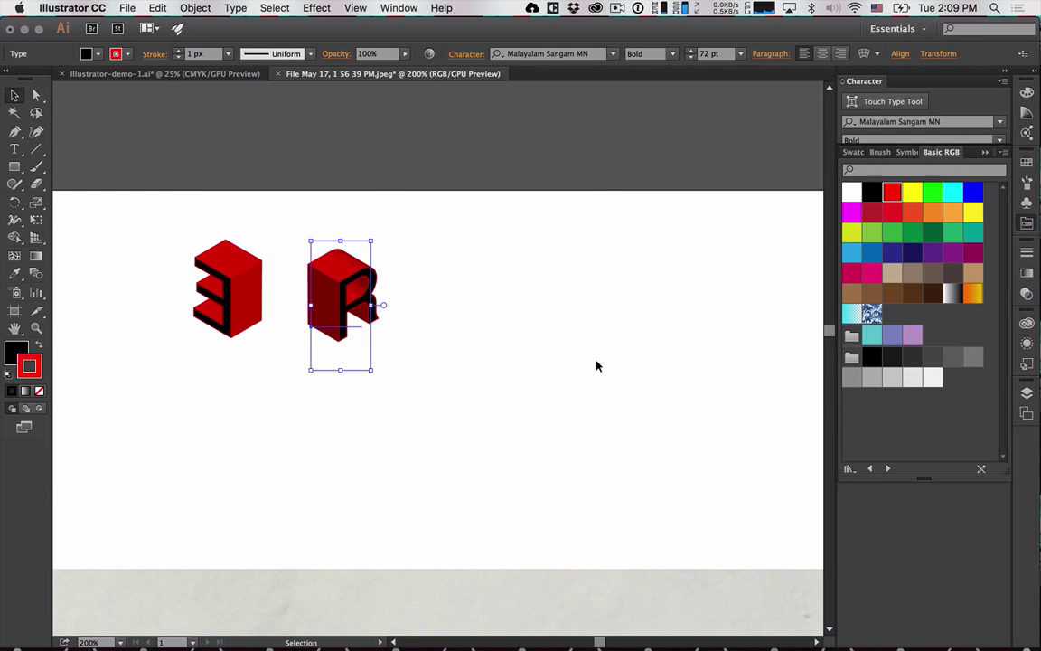
scroll(693, 403, right, 15)
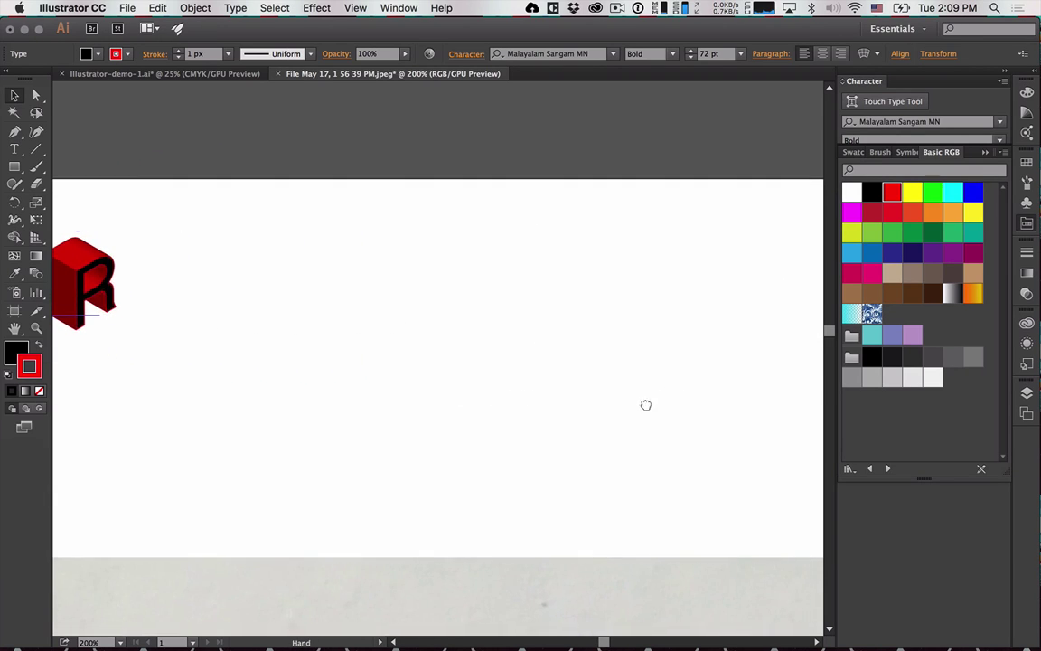
click(794, 383)
drag(794, 383, 410, 434)
scroll(781, 407, right, 15)
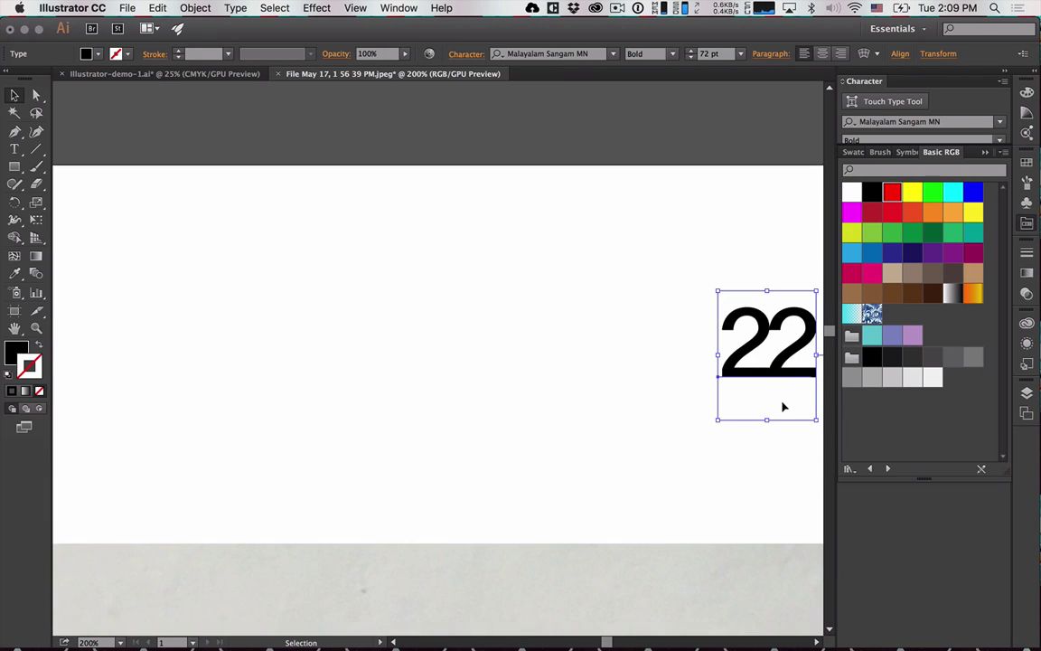
drag(762, 375, 136, 318)
drag(139, 366, 686, 439)
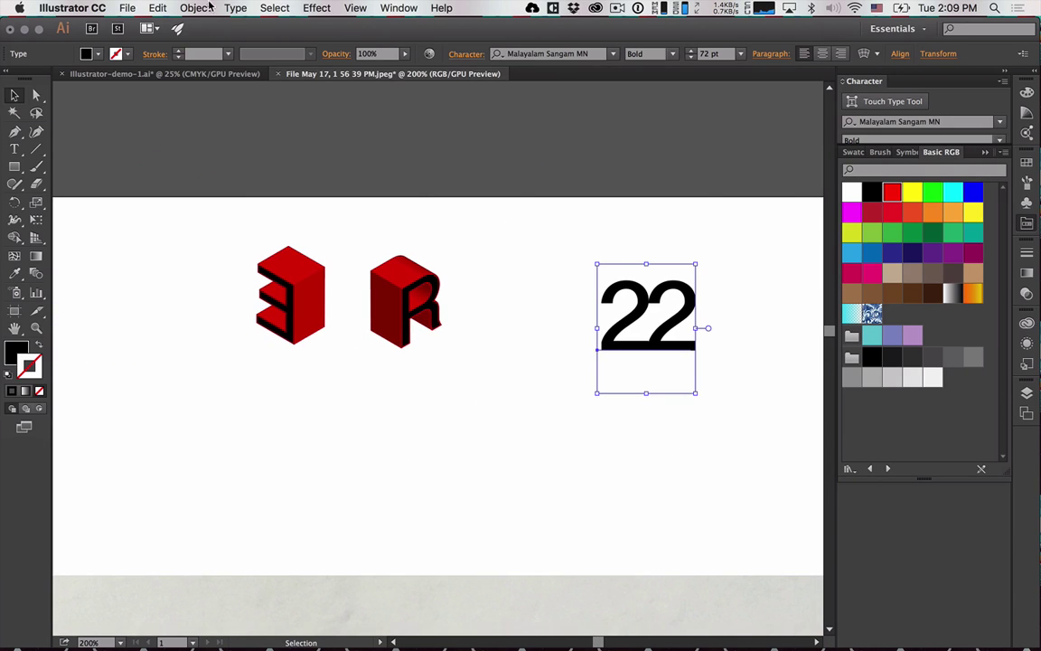
click(276, 8)
mouse_move(316, 8)
mouse_move(433, 97)
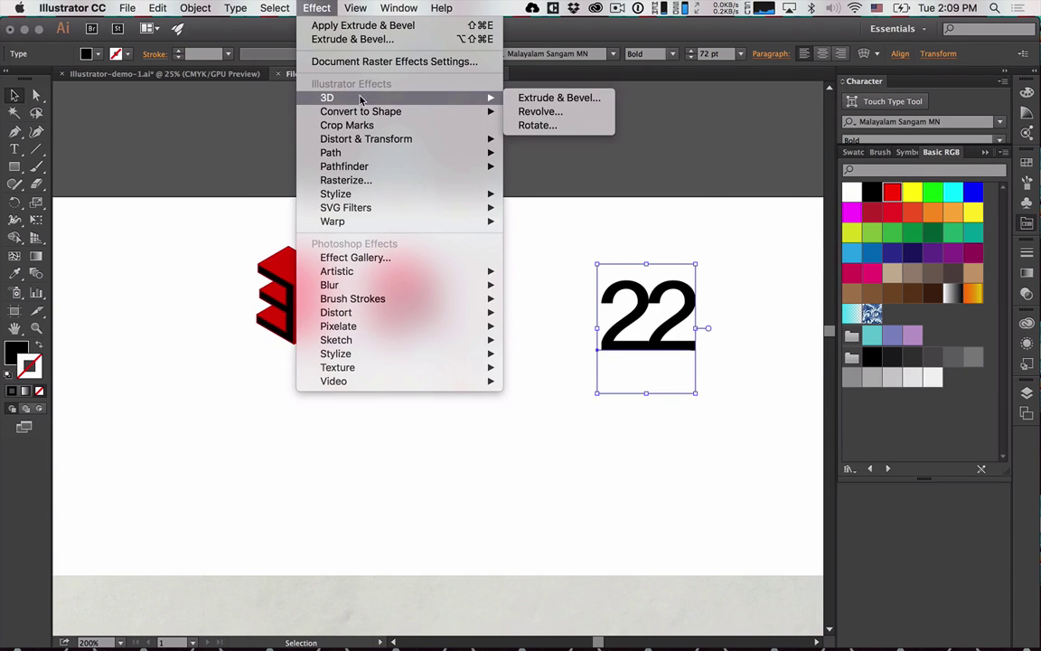
click(547, 97)
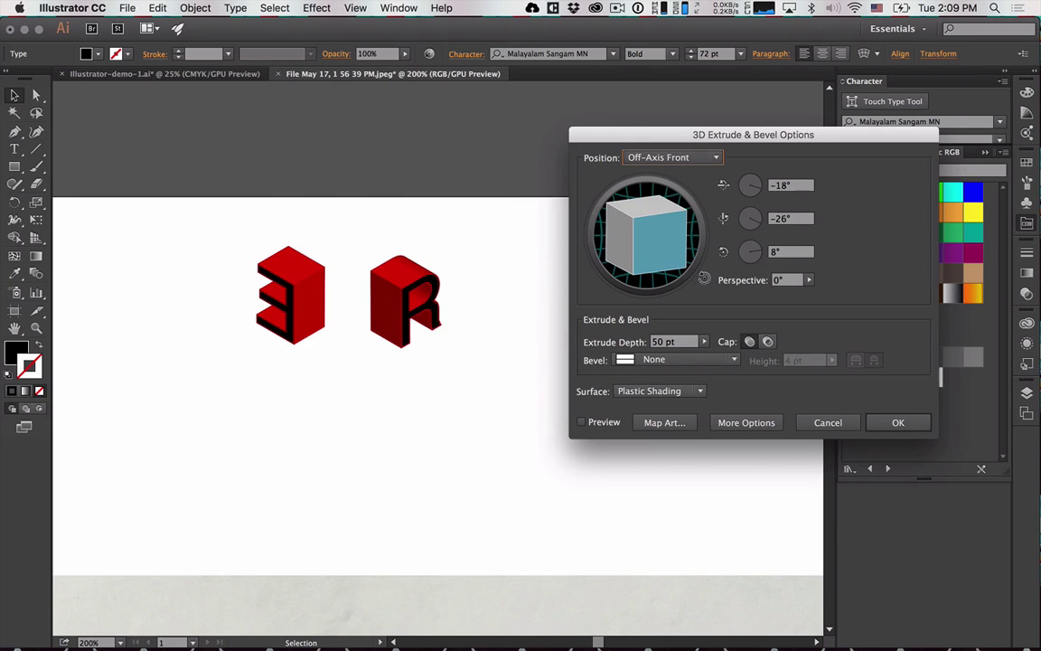
click(698, 159)
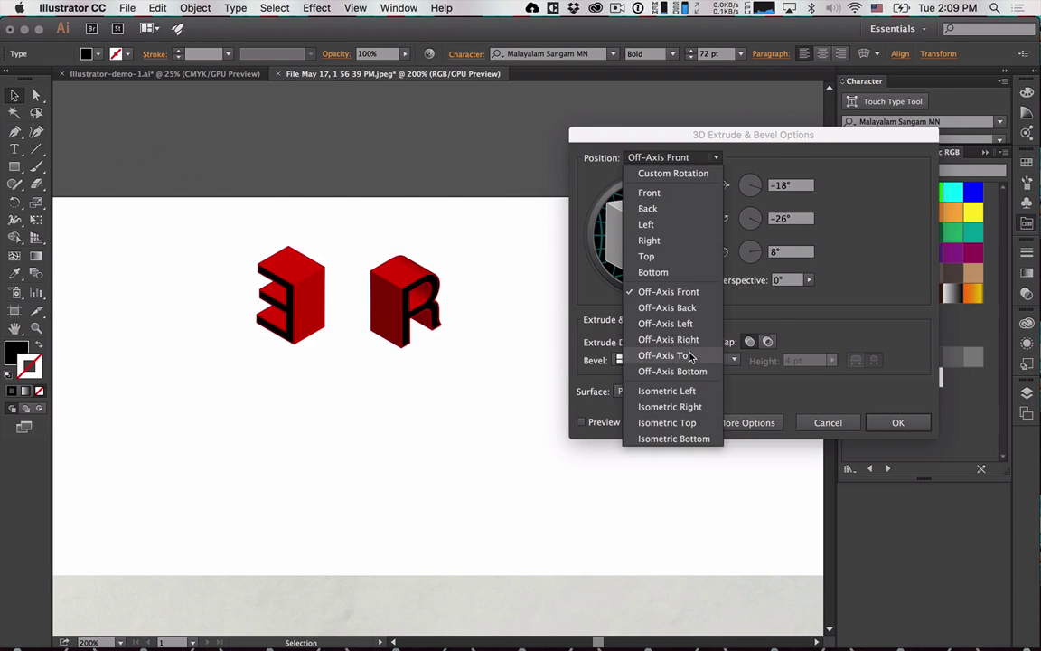
click(660, 421)
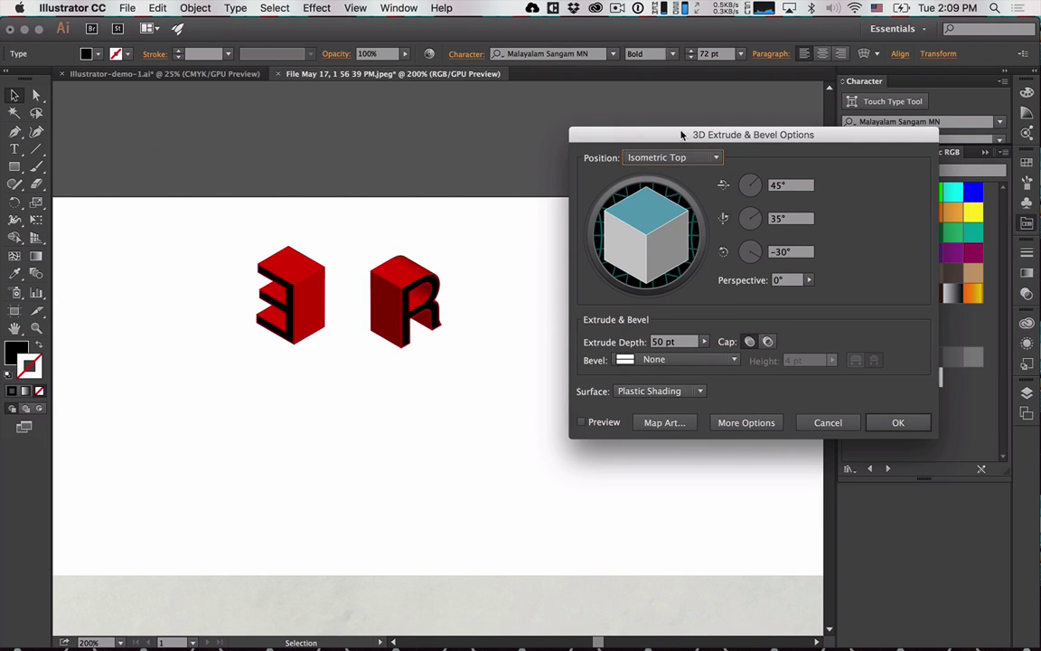
drag(684, 135, 305, 144)
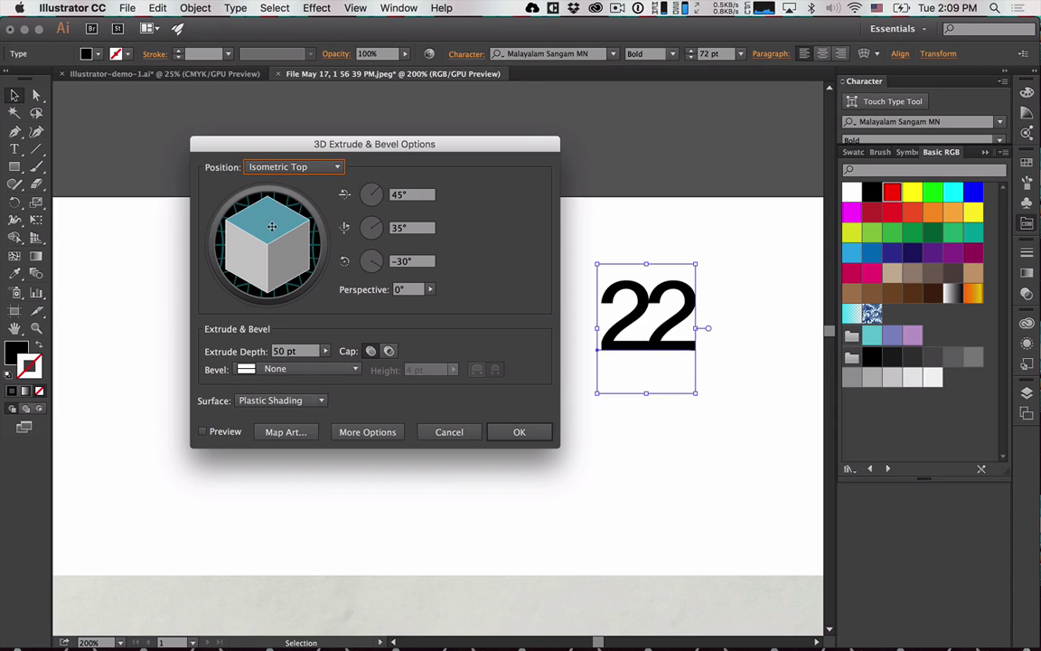
click(215, 431)
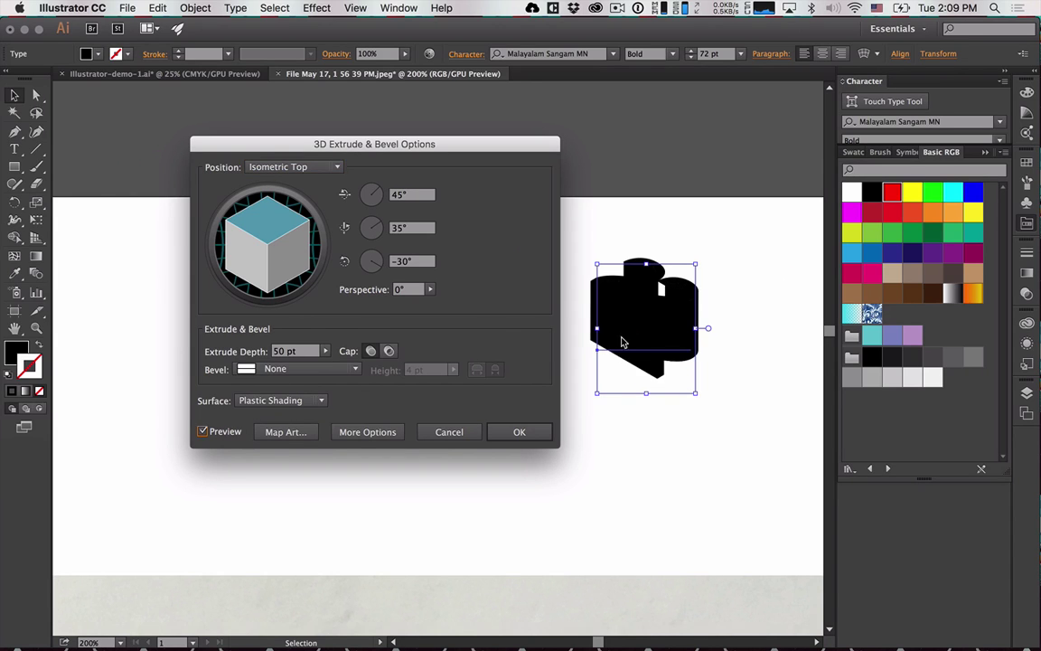
click(446, 432)
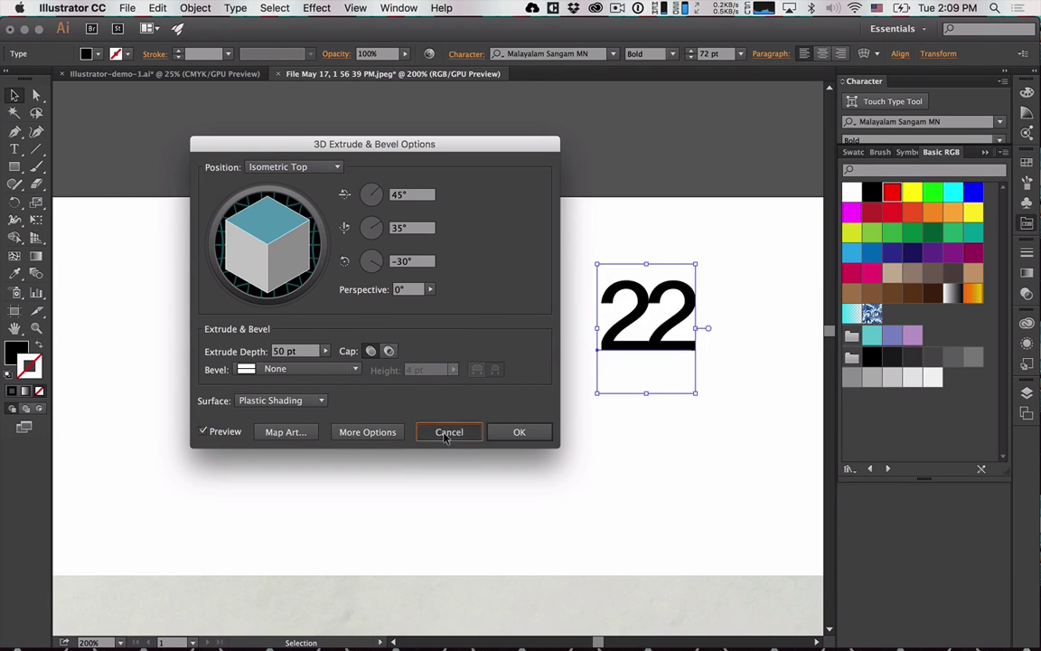
Give the text 22 a bright red stroke and reapply the last Extrude & Bevel effect to it.
click(892, 191)
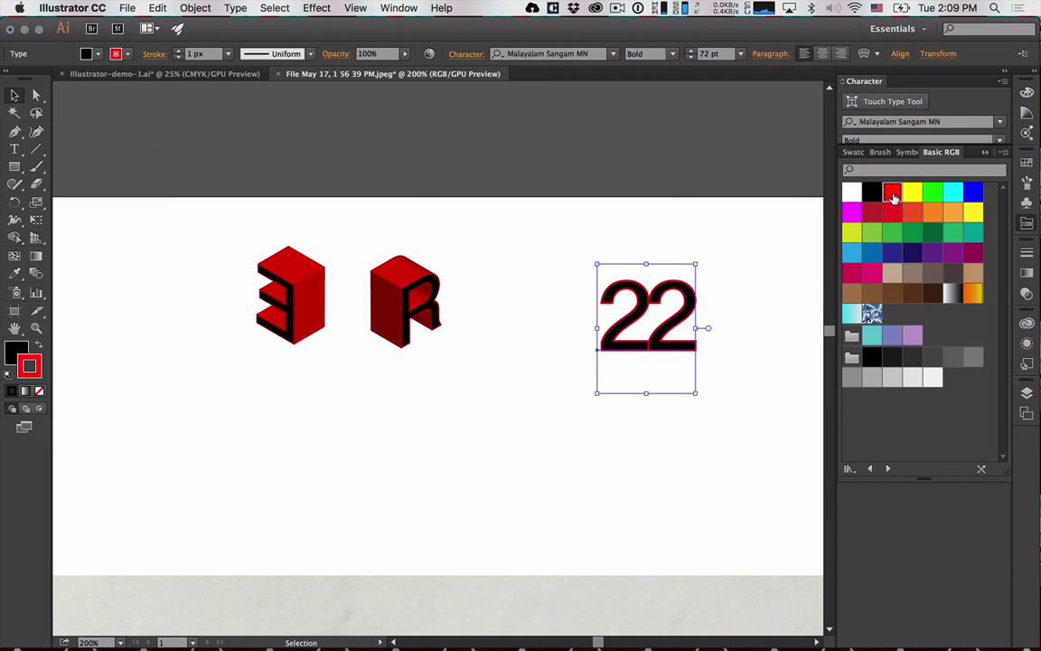
click(316, 8)
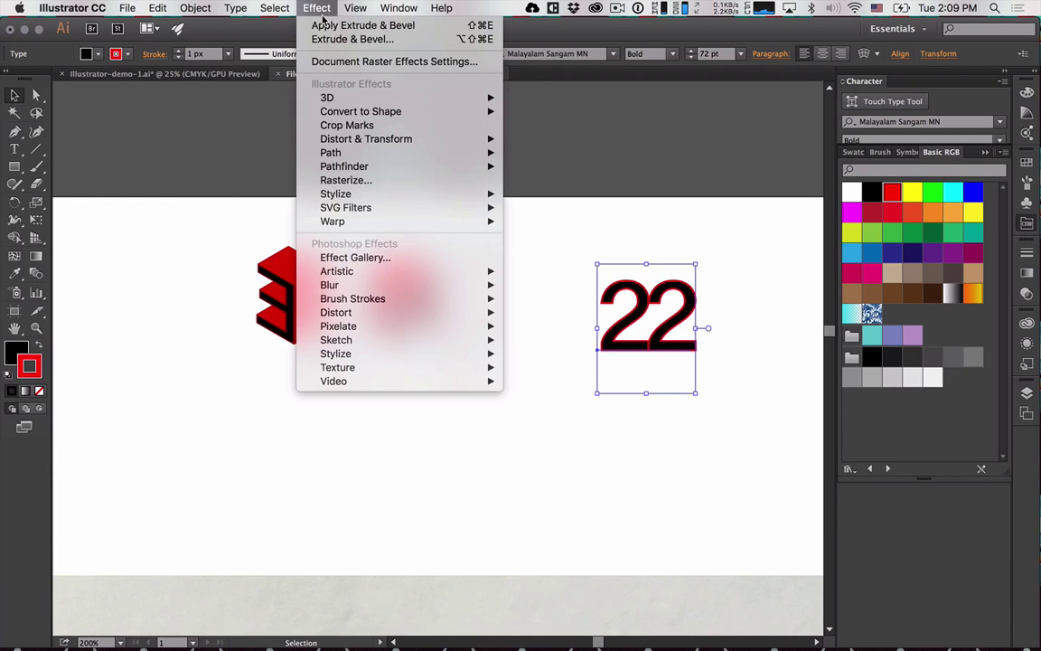
click(325, 26)
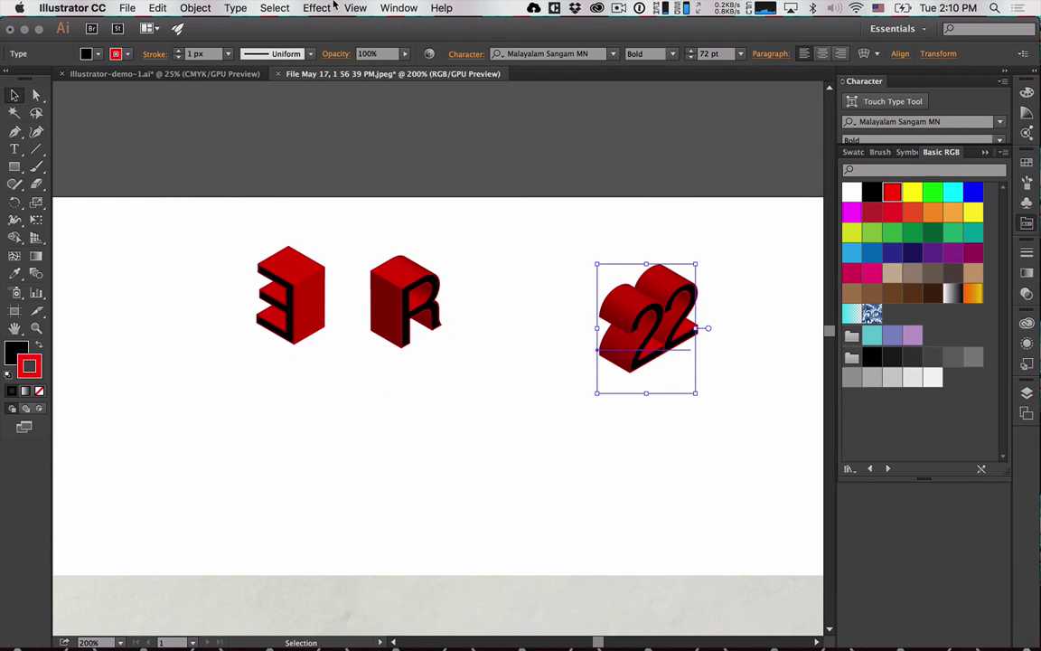
Edit the existing Extrude & Bevel effect of the text 22, previewing it with the Isometric Top position.
click(317, 8)
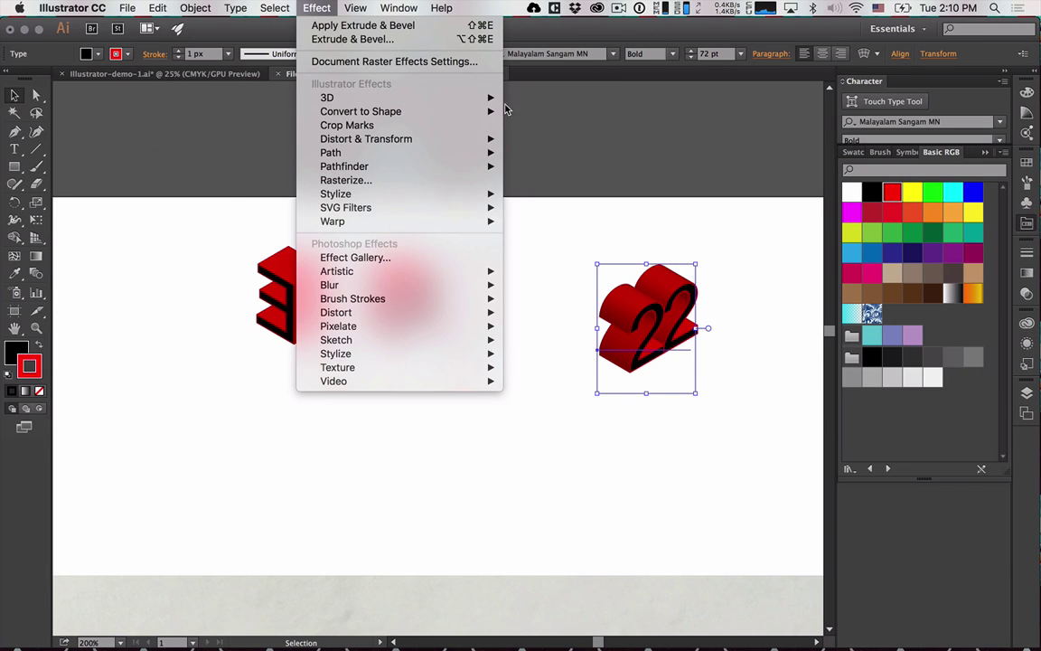
click(927, 302)
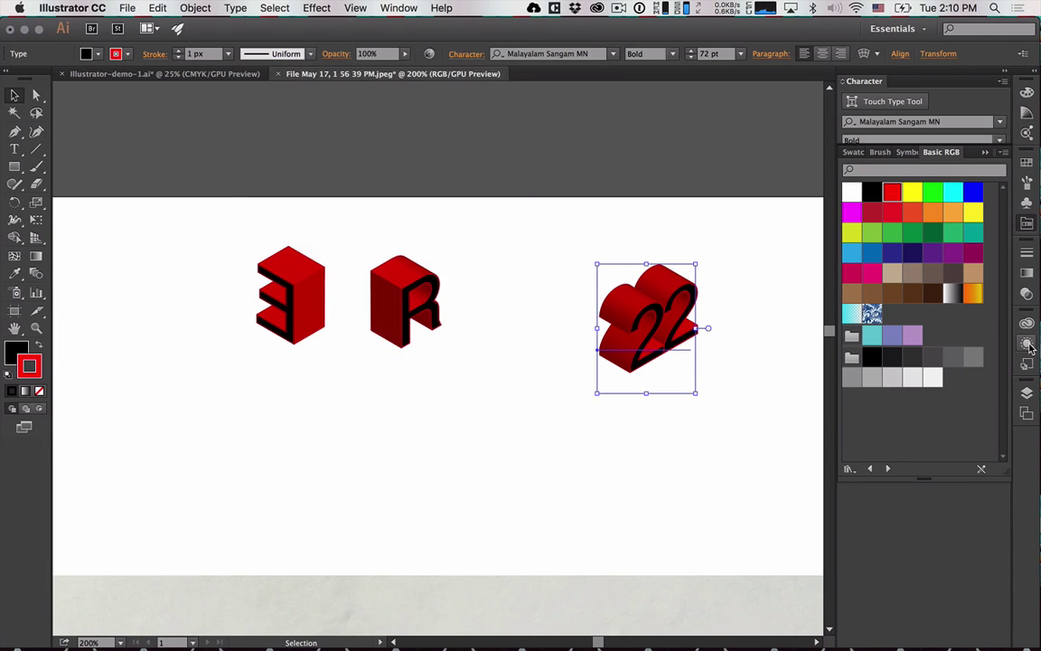
key(shift+F6)
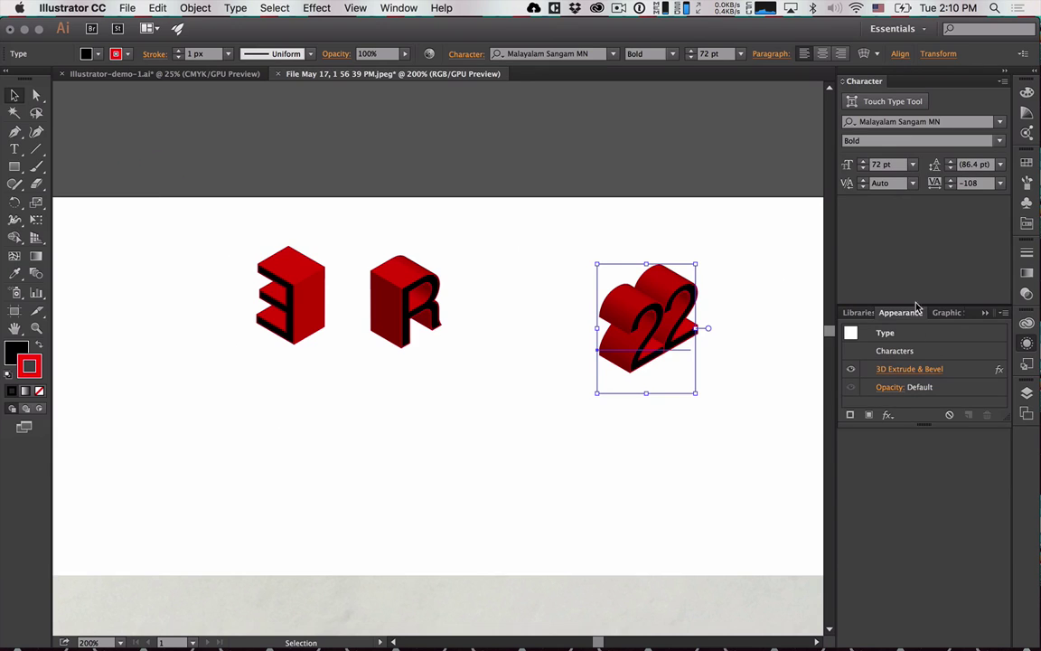
click(911, 371)
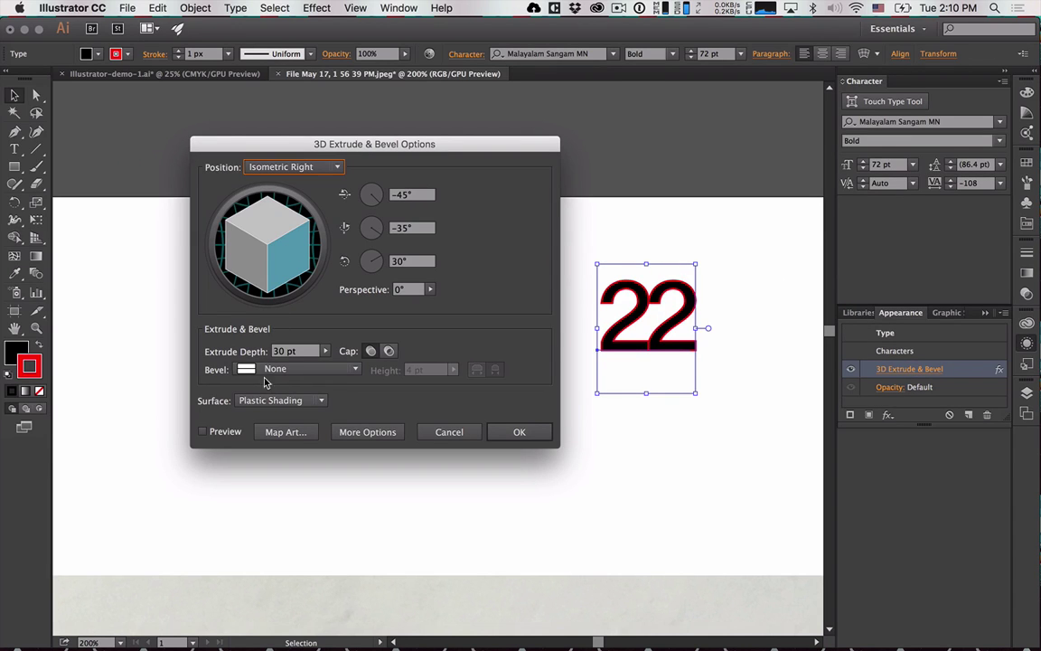
click(228, 432)
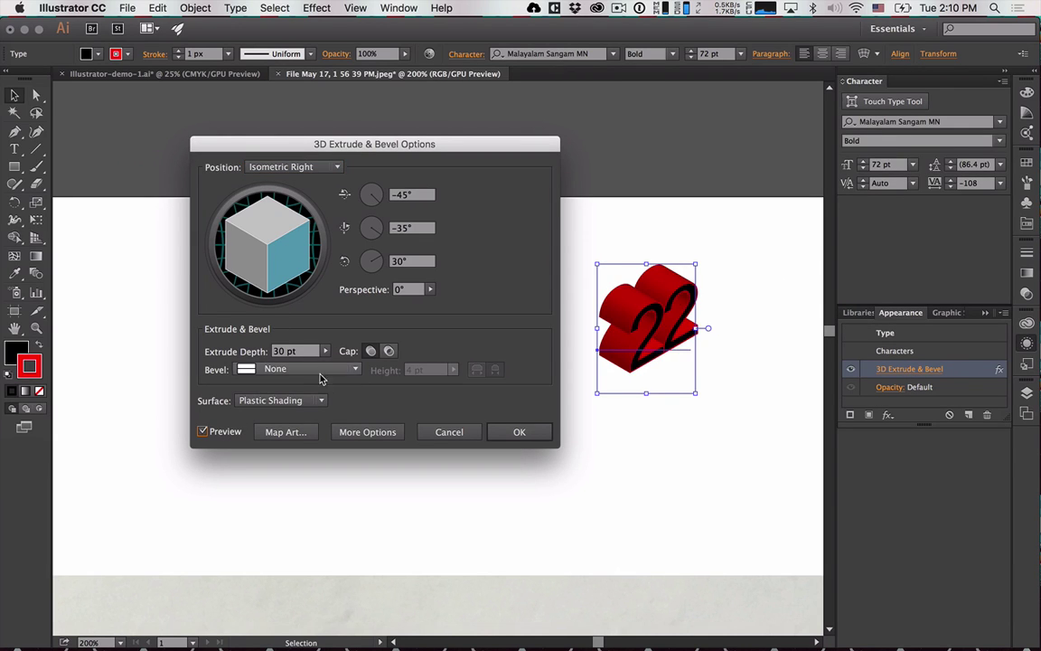
click(312, 168)
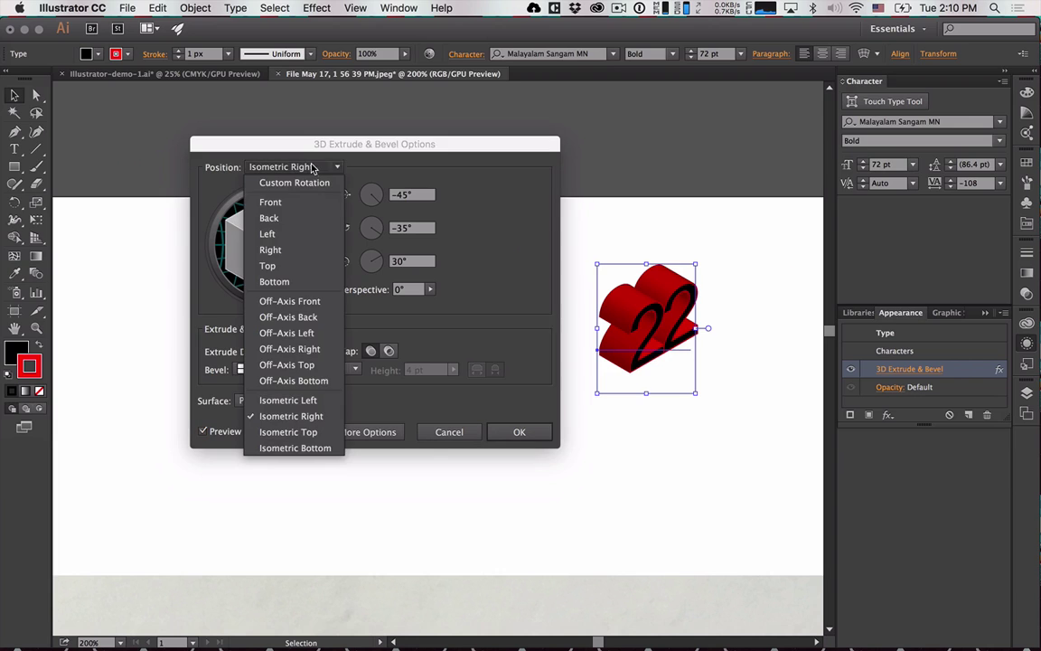
click(294, 432)
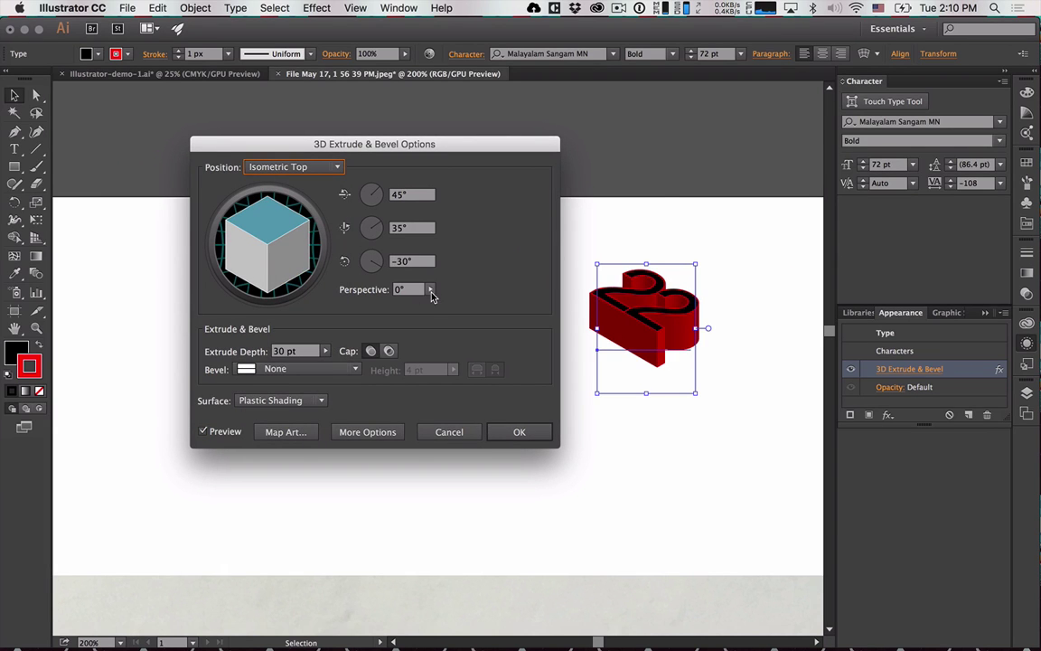
Try the Isometric Bottom position on the text 22, followed by Isometric Top with a Z-axis rotation of 30°.
click(327, 168)
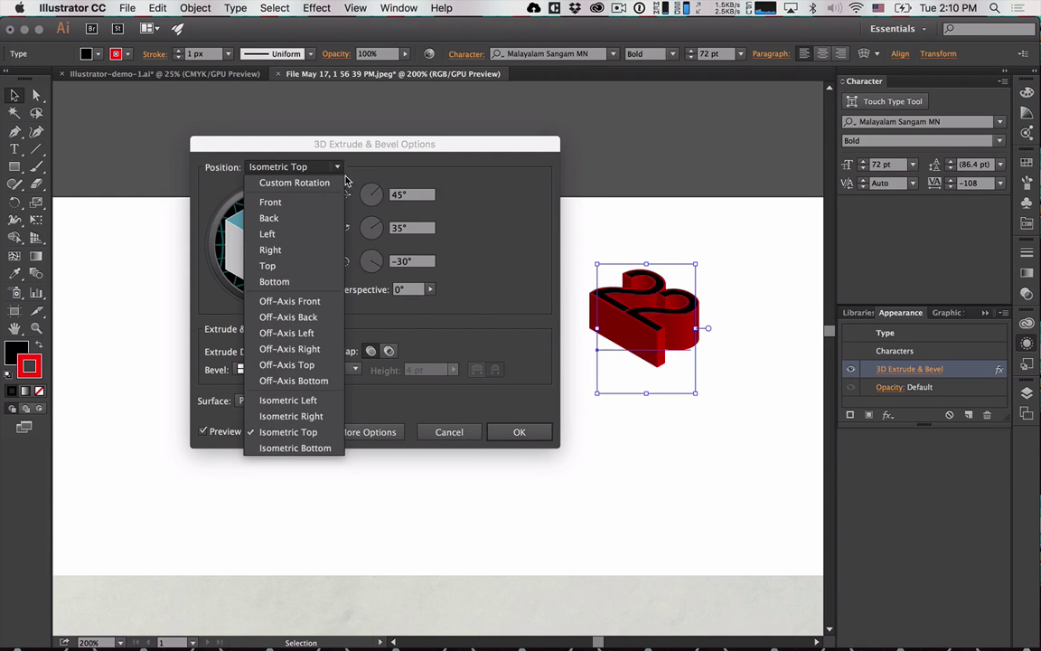
click(323, 447)
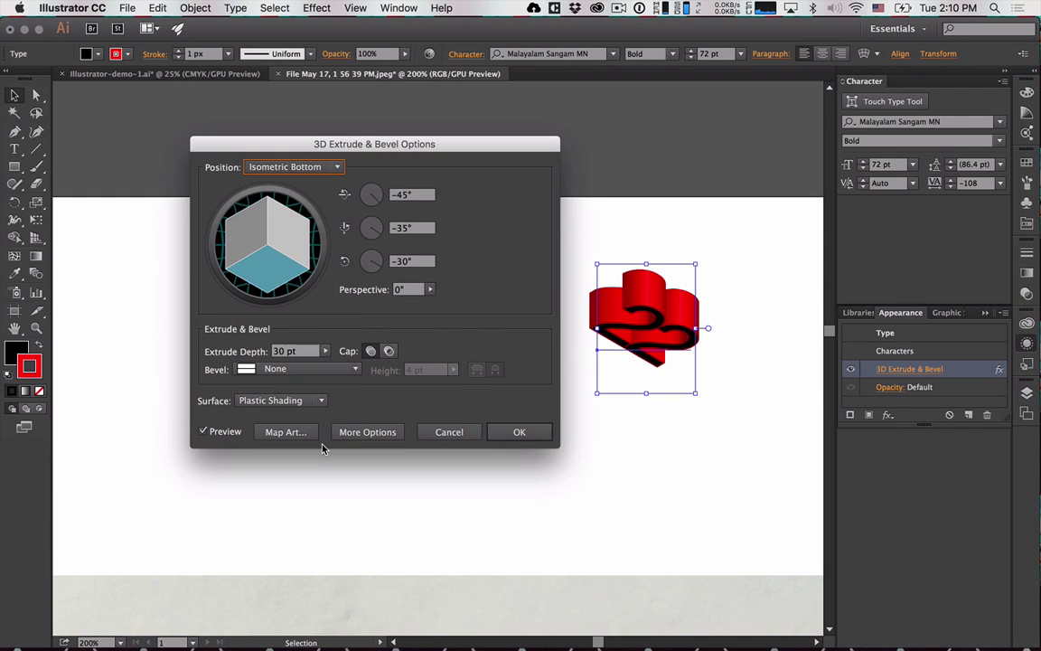
click(308, 166)
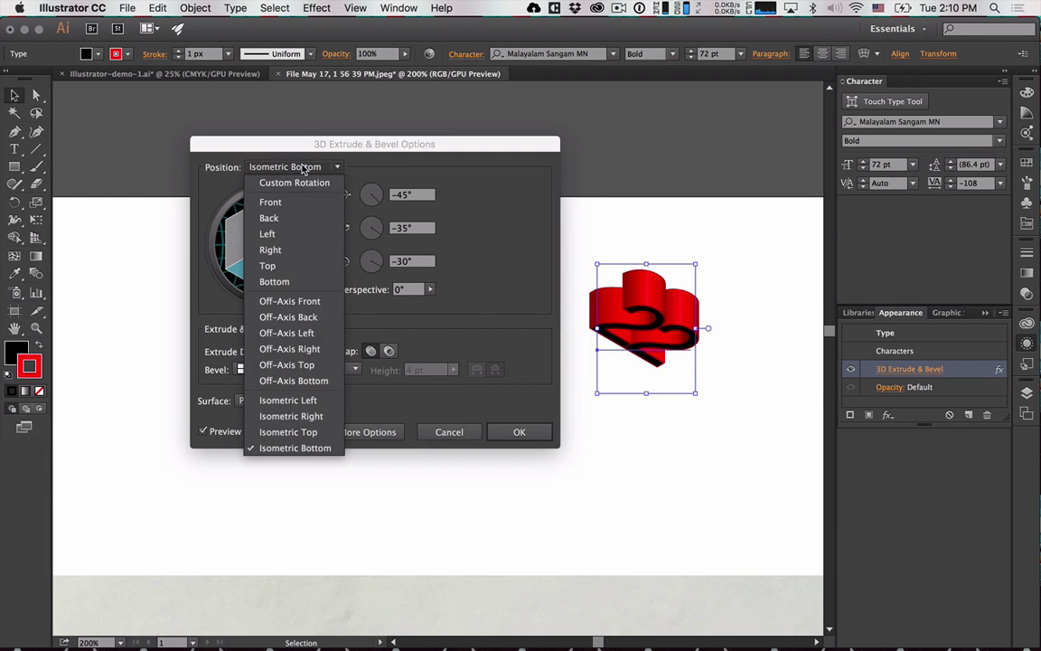
click(312, 432)
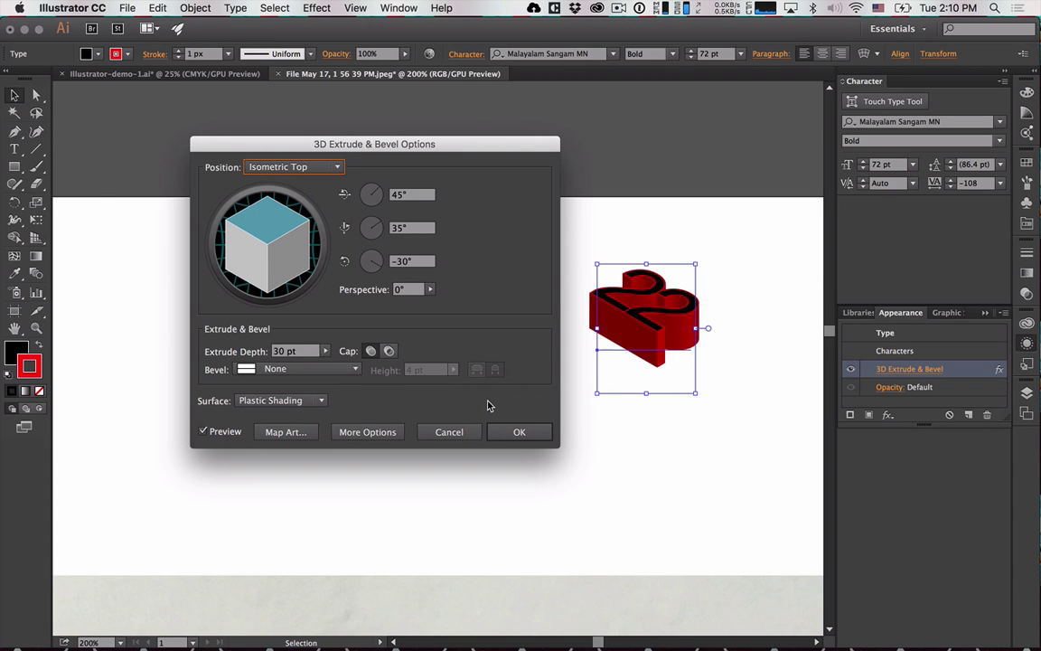
click(418, 262)
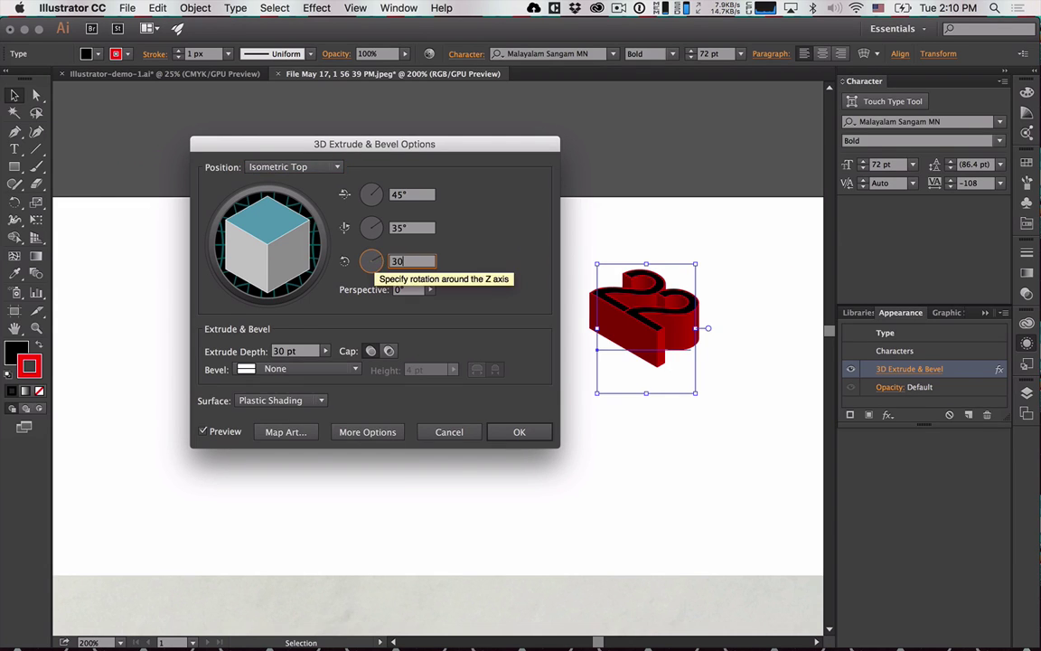
key(Return)
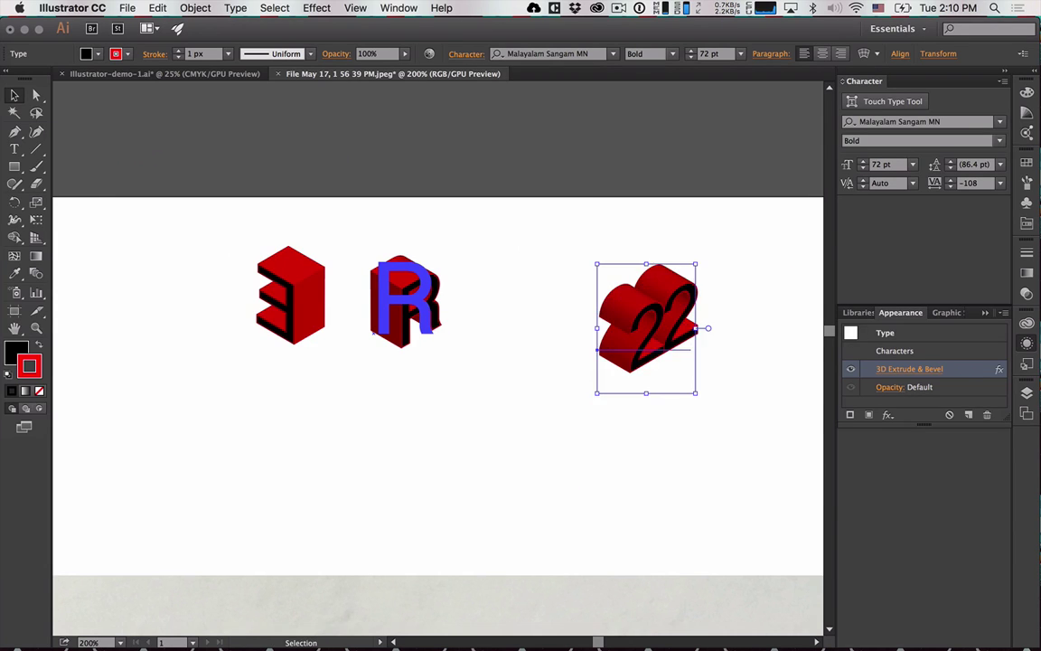
Undo the last Extrude & Bevel on the text 22 and set up a new one, previewed in Isometric Top with 30 pt extrude depth.
key(super+z)
click(316, 9)
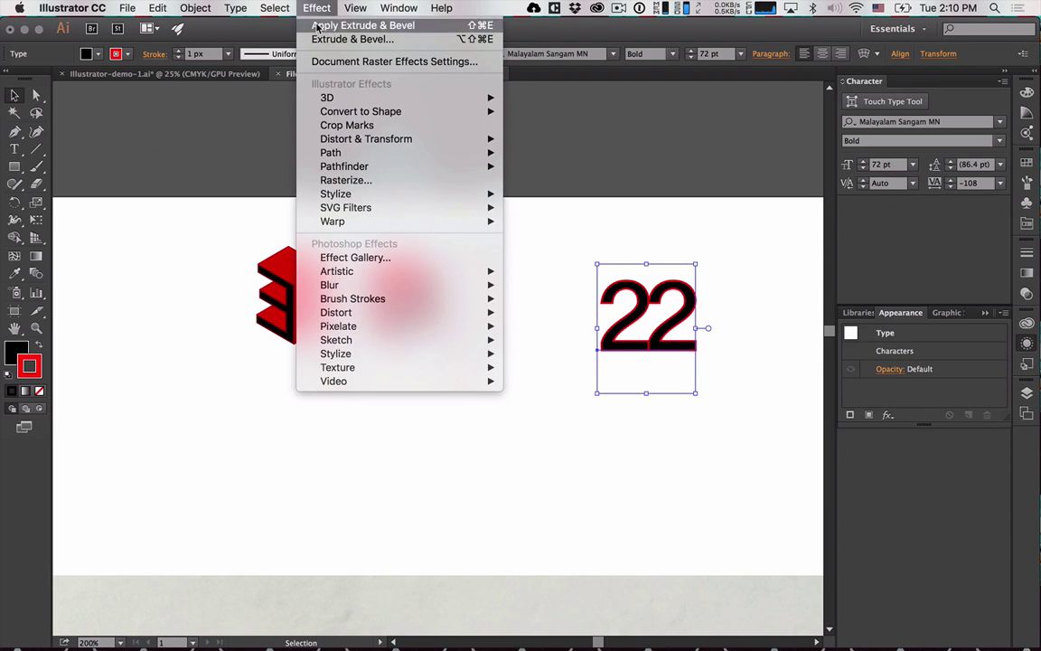
mouse_move(325, 97)
click(527, 100)
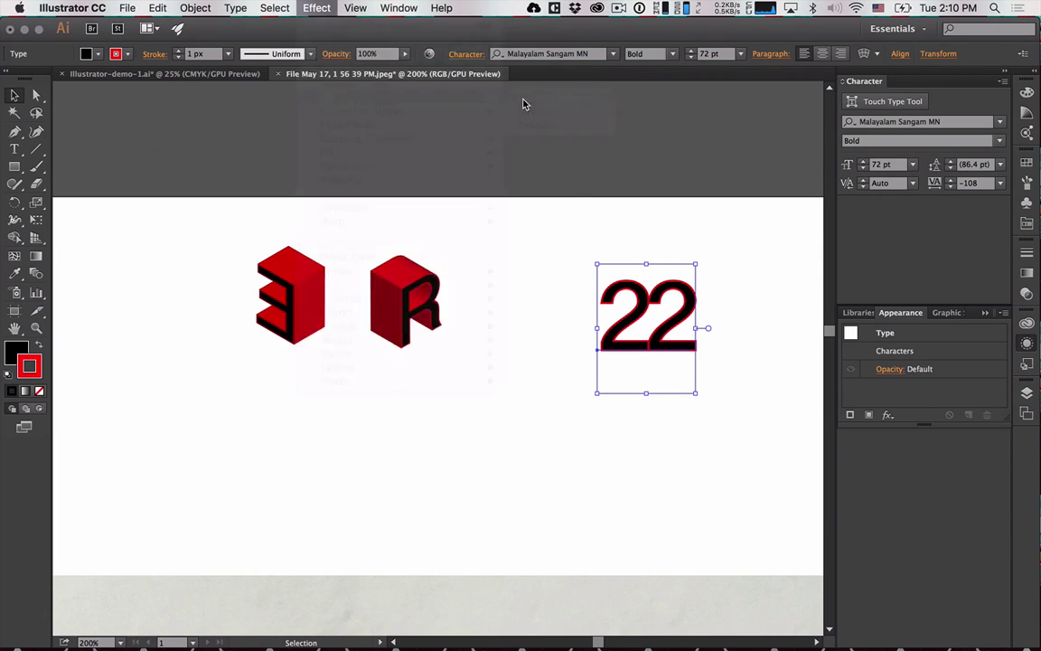
click(332, 166)
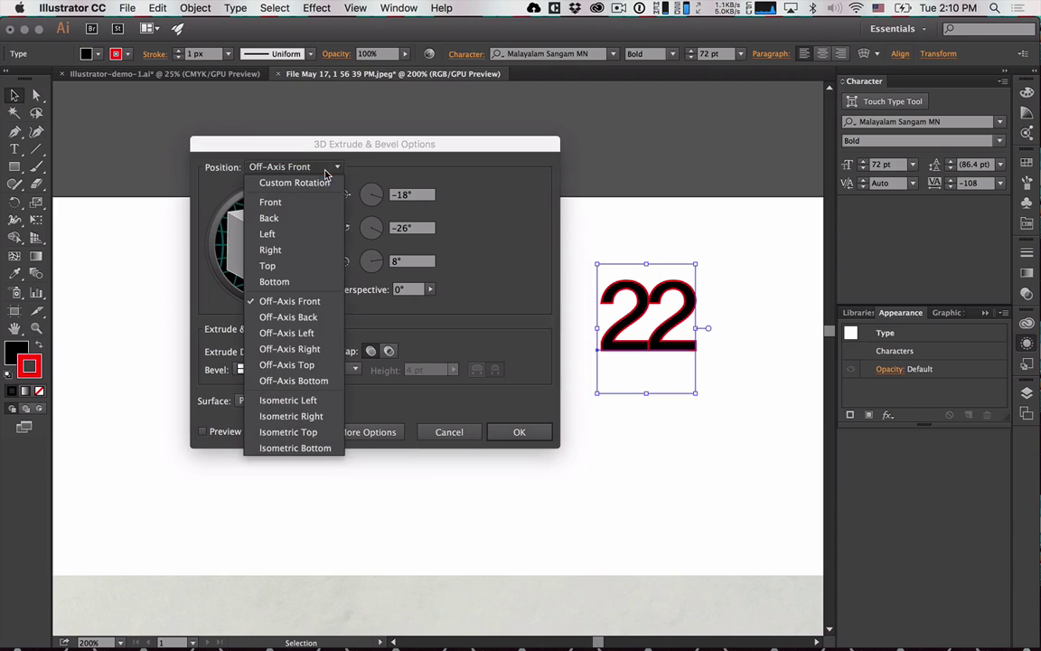
click(313, 432)
click(203, 431)
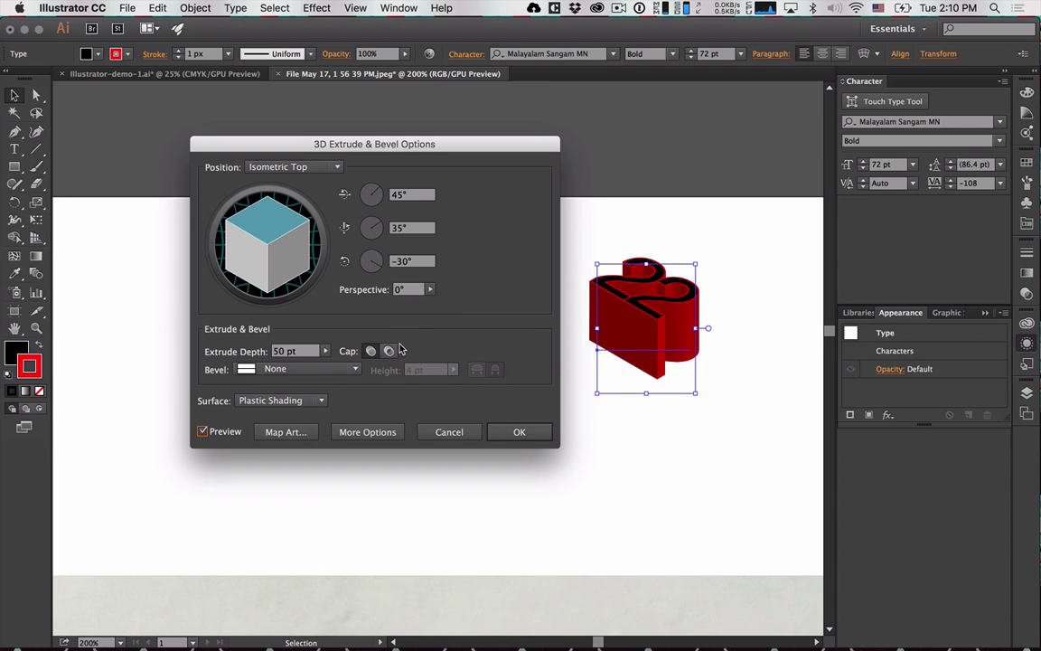
key(Tab)
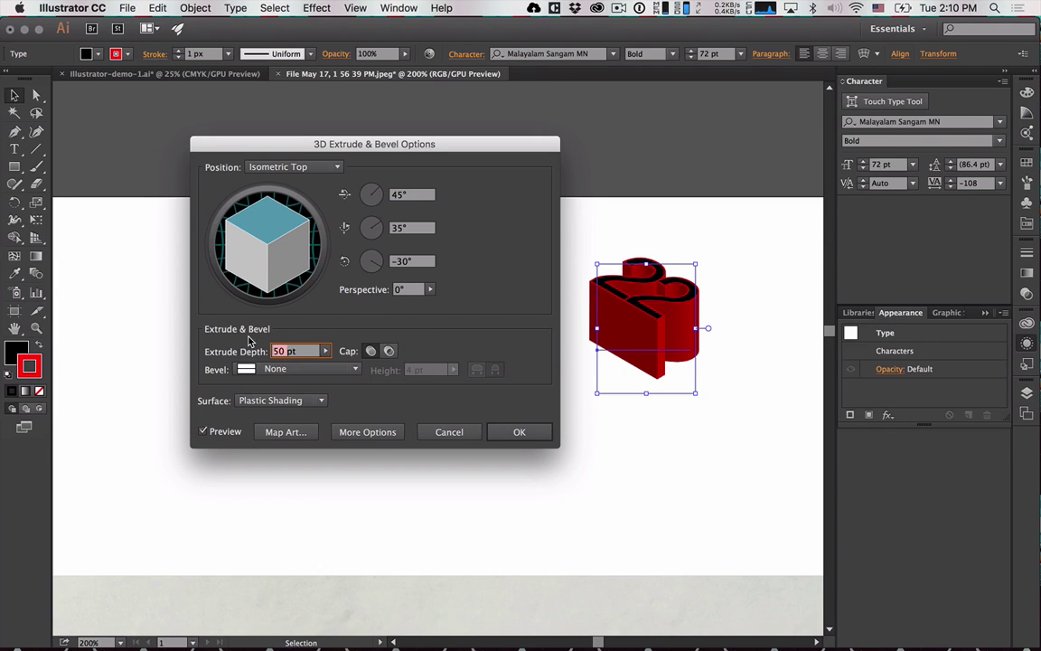
text(30)
Try a Y-axis rotation of −74° on the text 22, followed by Isometric Top with a Z-axis rotation of 40°.
drag(376, 232, 377, 231)
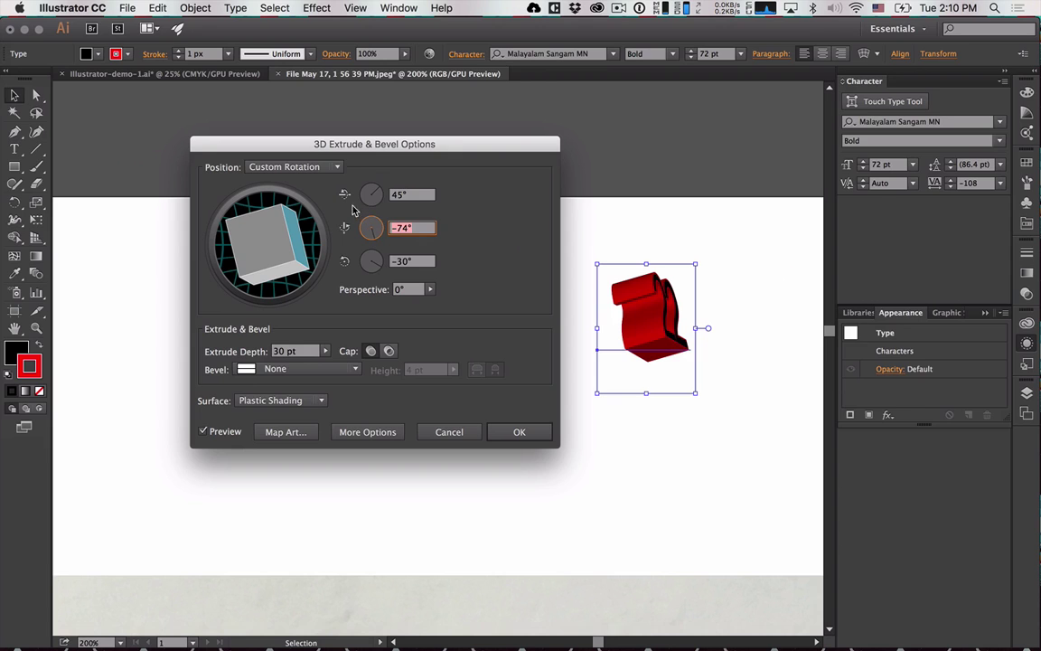
click(289, 167)
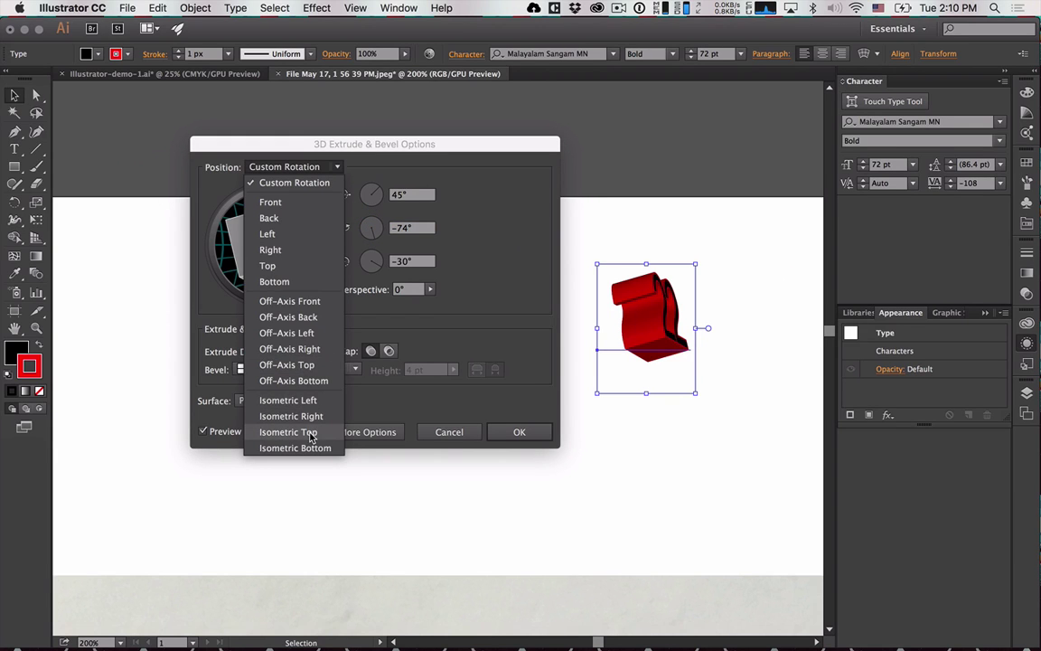
click(282, 432)
drag(378, 269, 383, 255)
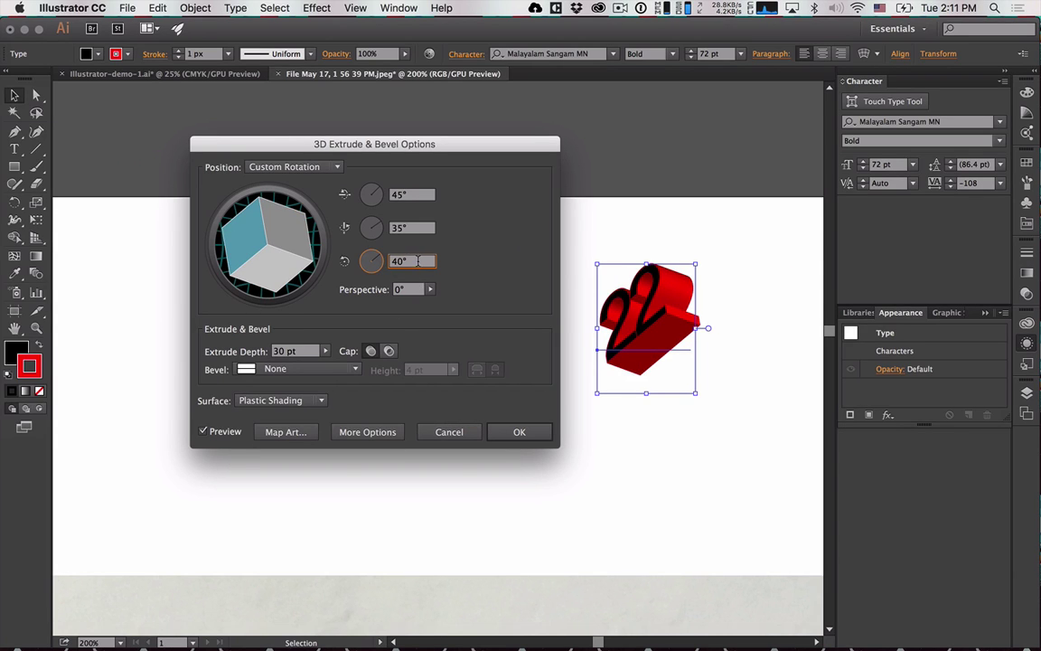
Rotate the text 22 freehand to about X 64°, Y −43°, Z 20°, apply the effect, and move the text closer to the R.
drag(275, 226, 253, 250)
mouse_move(279, 213)
mouse_down()
mouse_move(236, 244)
mouse_move(296, 243)
mouse_move(248, 219)
mouse_move(237, 260)
mouse_move(256, 272)
mouse_move(228, 244)
mouse_move(315, 243)
mouse_move(286, 219)
mouse_up()
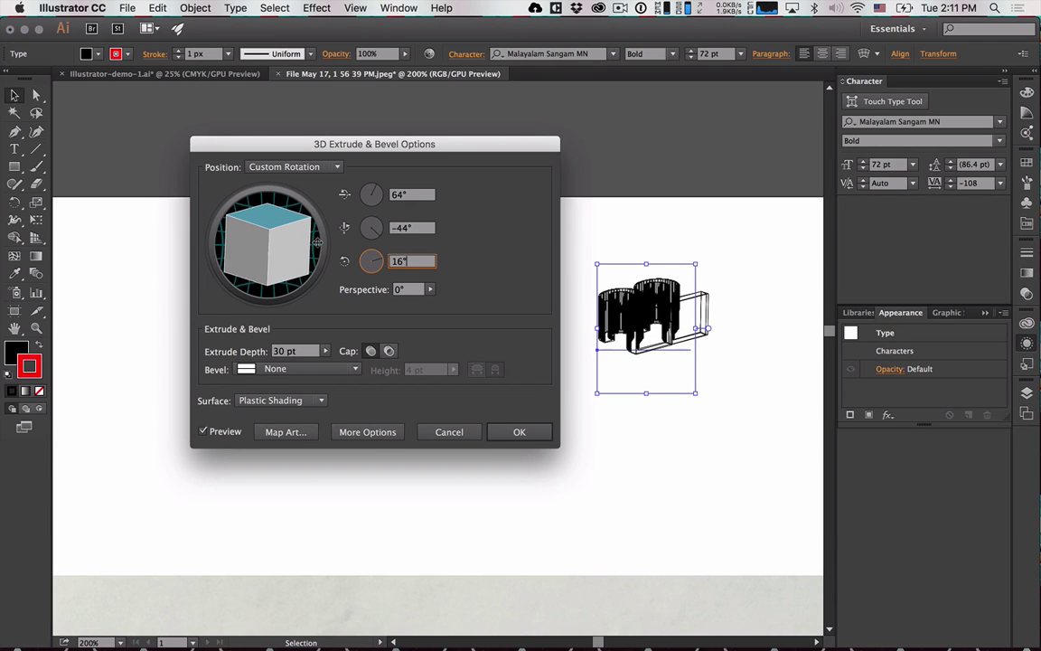
drag(228, 251, 231, 263)
drag(305, 244, 292, 230)
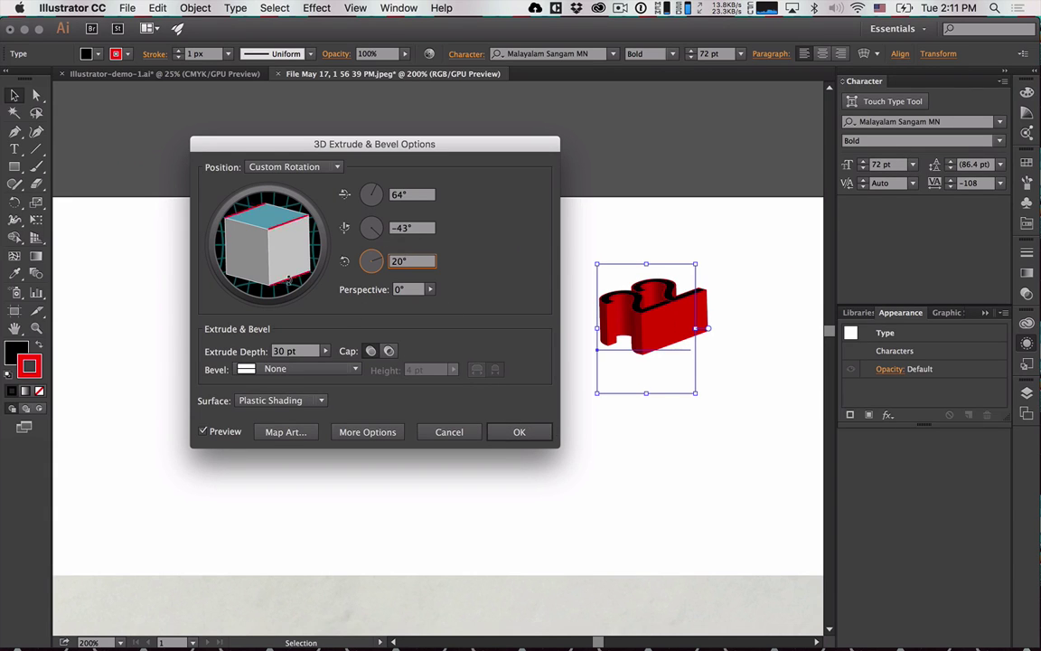
click(519, 431)
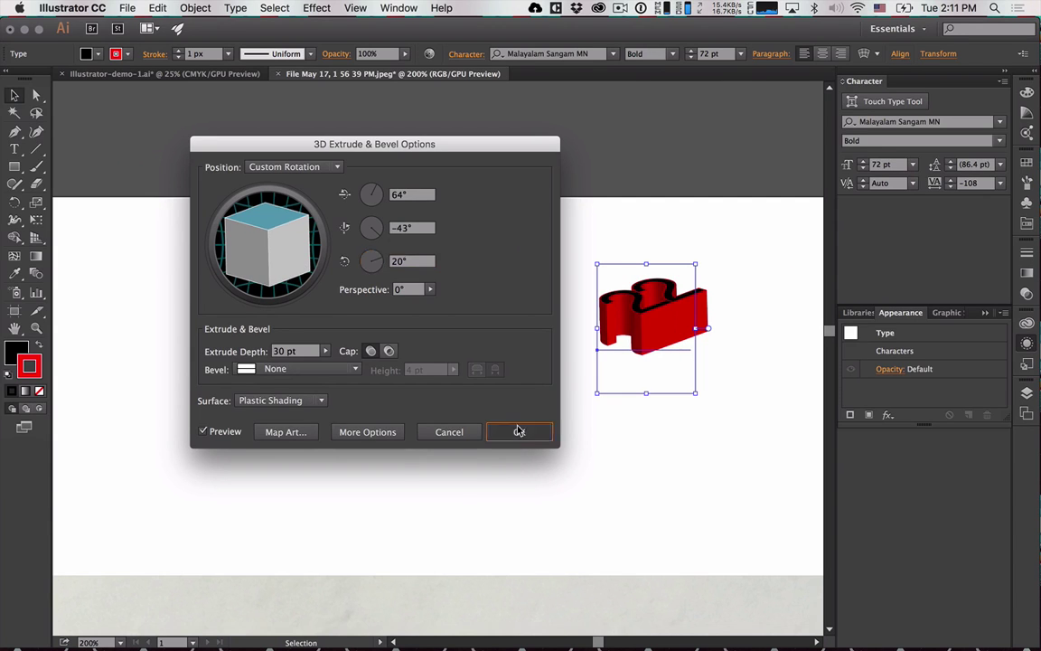
drag(678, 322, 604, 296)
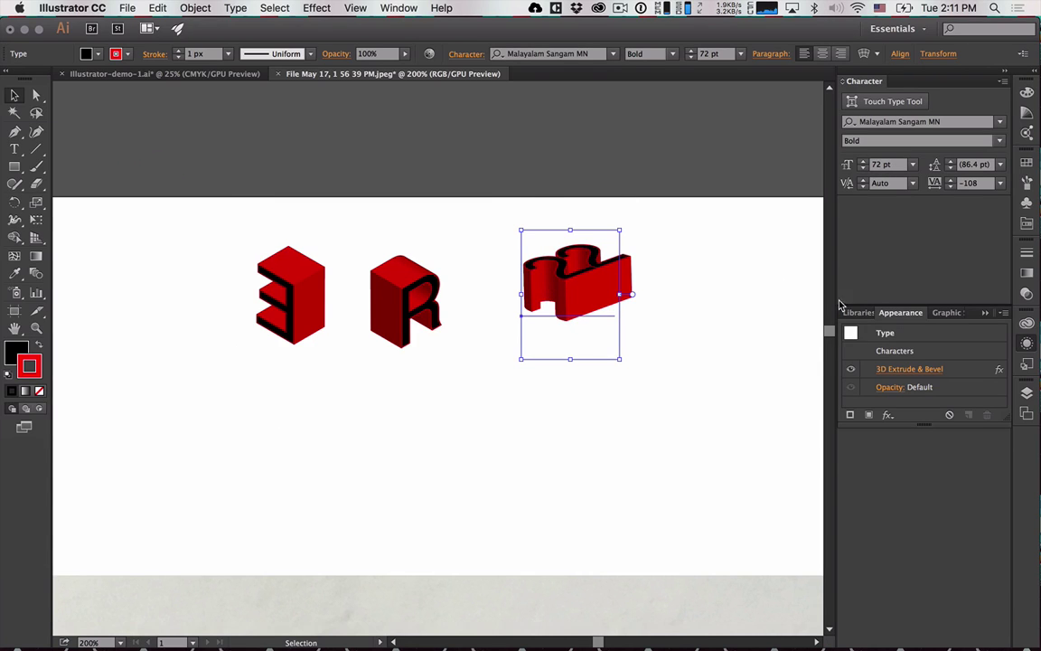
Widen the collapsed panel dock to show its labels, and close the Character panel.
click(968, 369)
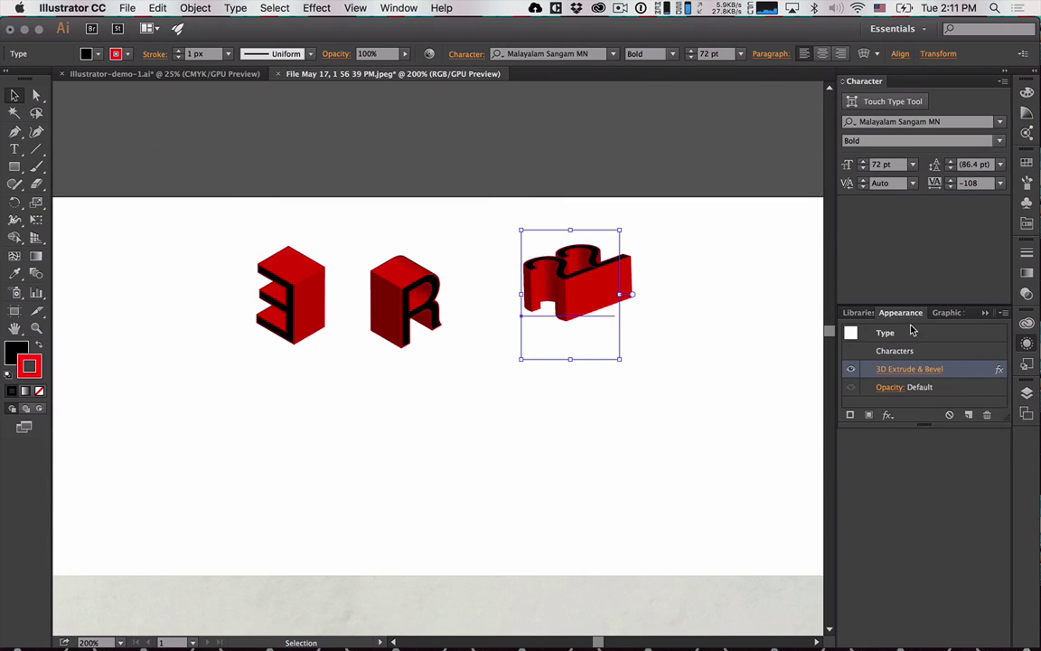
click(1029, 347)
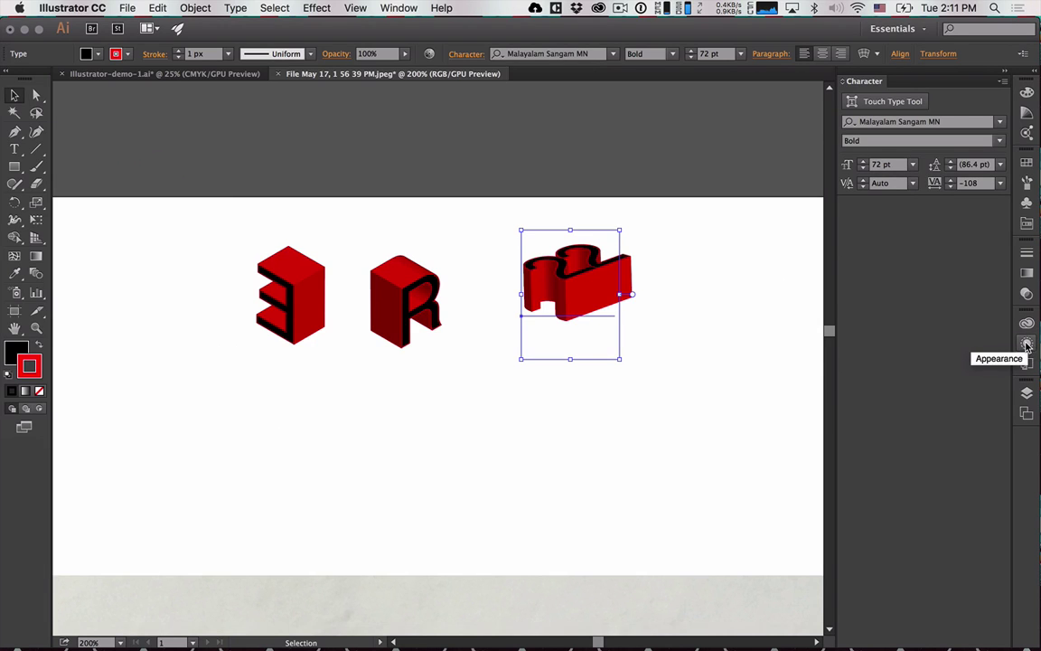
drag(1011, 345, 943, 341)
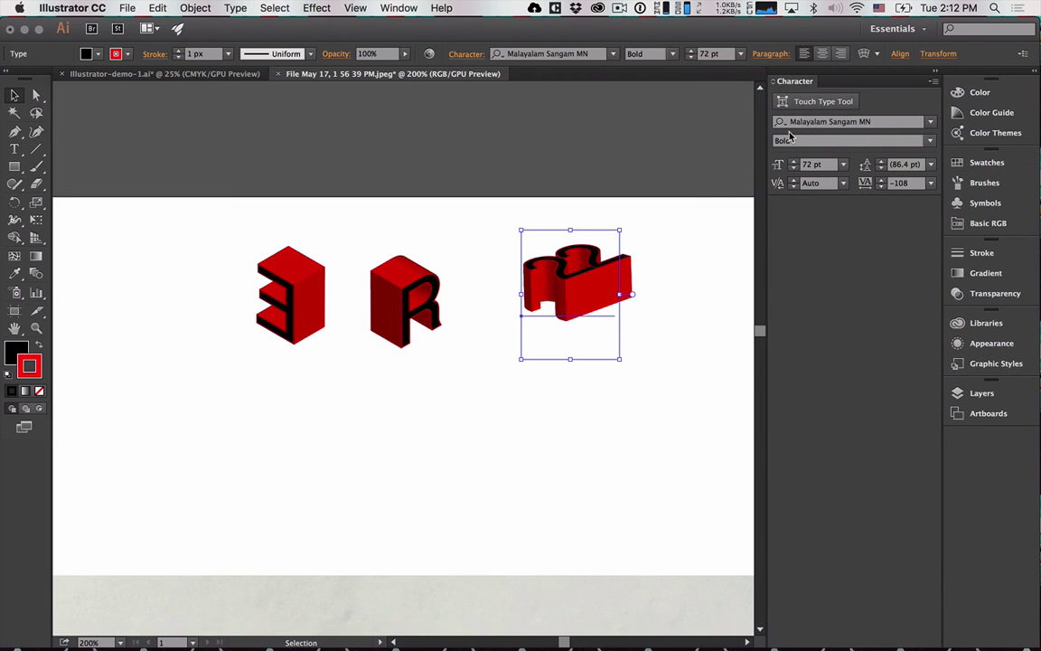
key(super+t)
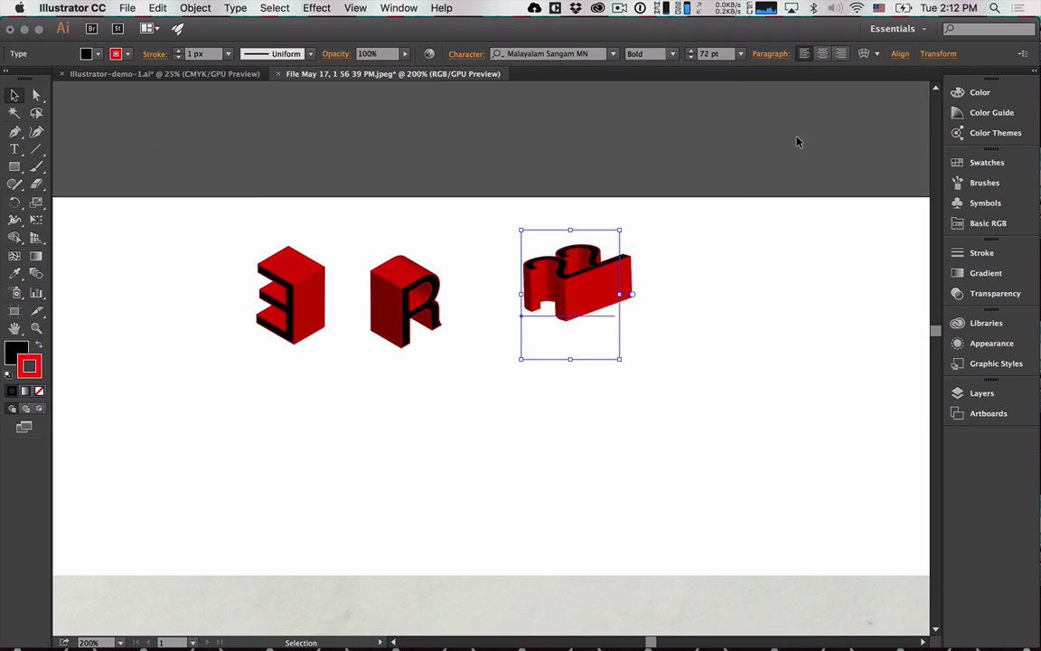
Delete the 3D Extrude & Bevel effect from the text 22 and reapply it with the last-used settings.
click(963, 343)
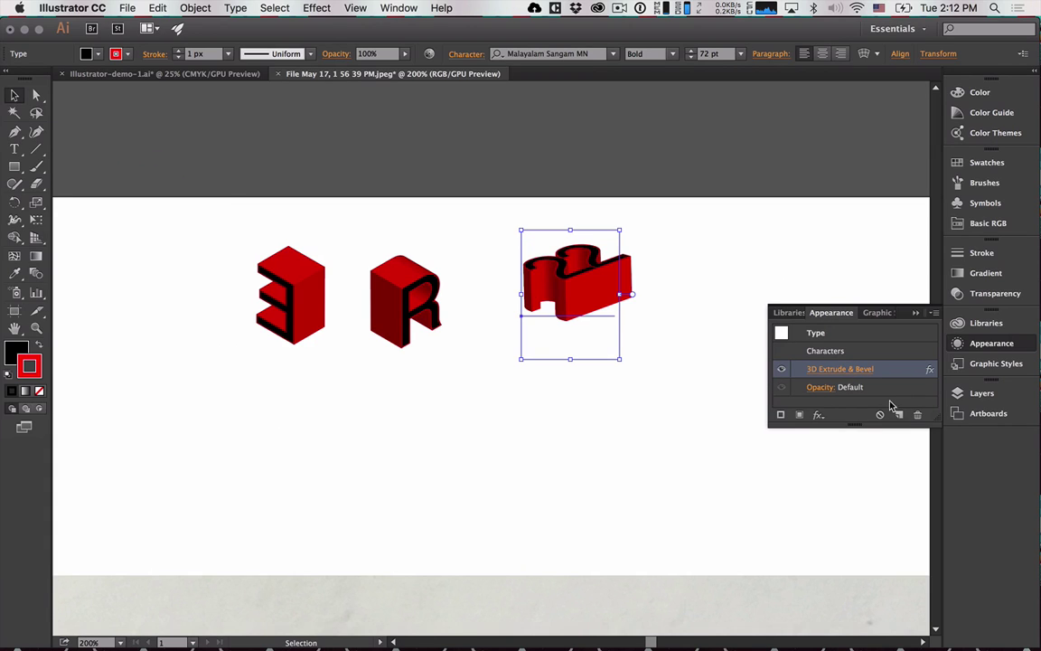
click(917, 416)
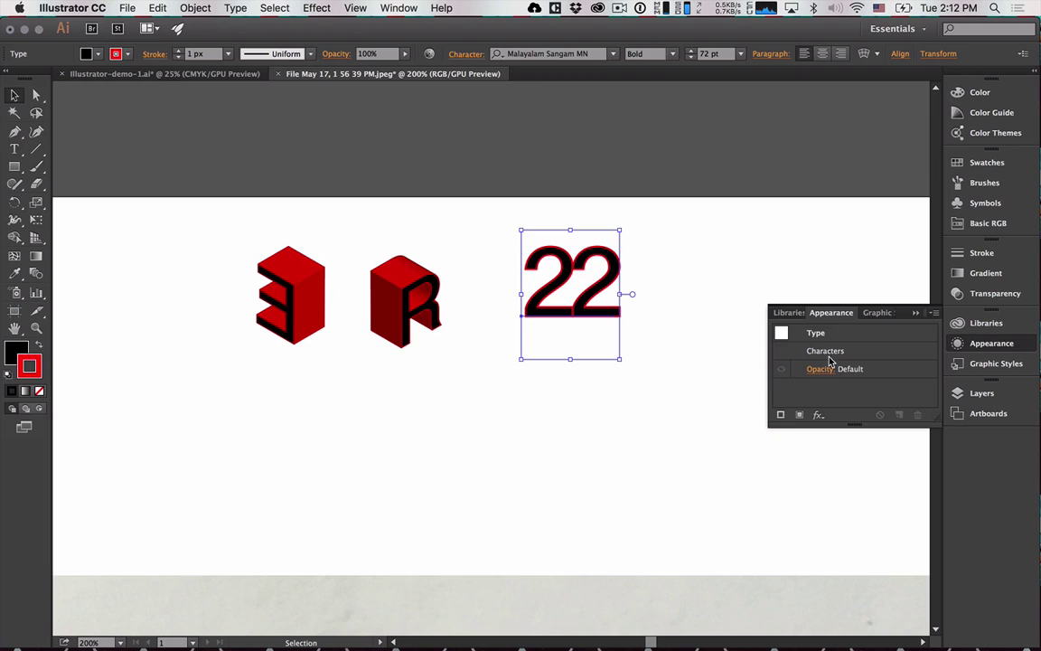
click(317, 7)
key(super+shift+e)
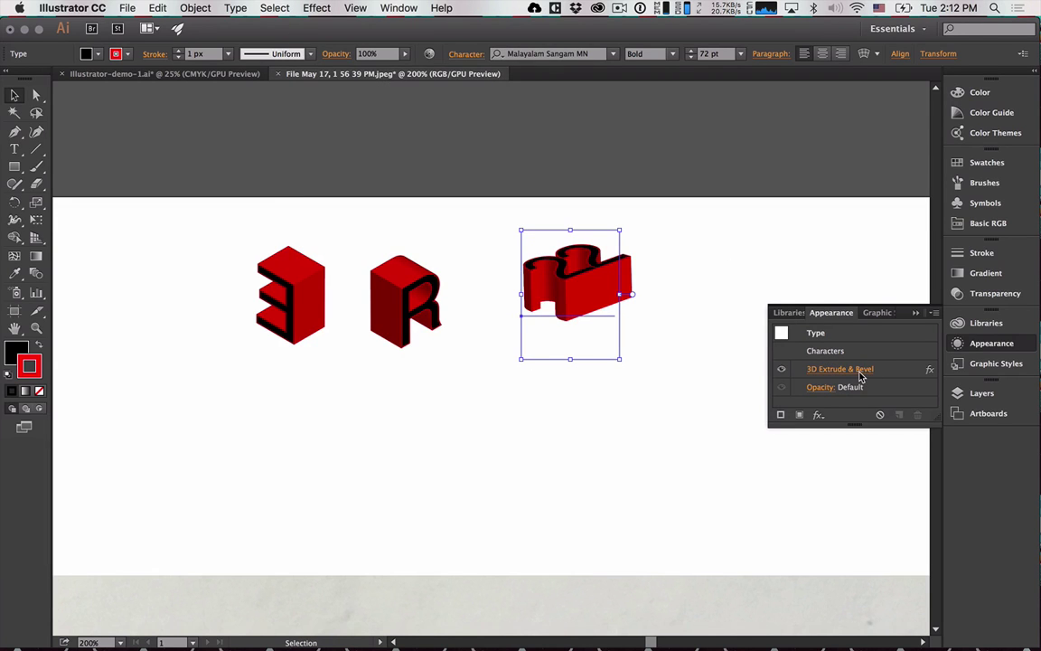
Edit the 3D Extrude & Bevel effect of the text 22, previewing Isometric Top with a Y-axis rotation of −35°.
click(860, 370)
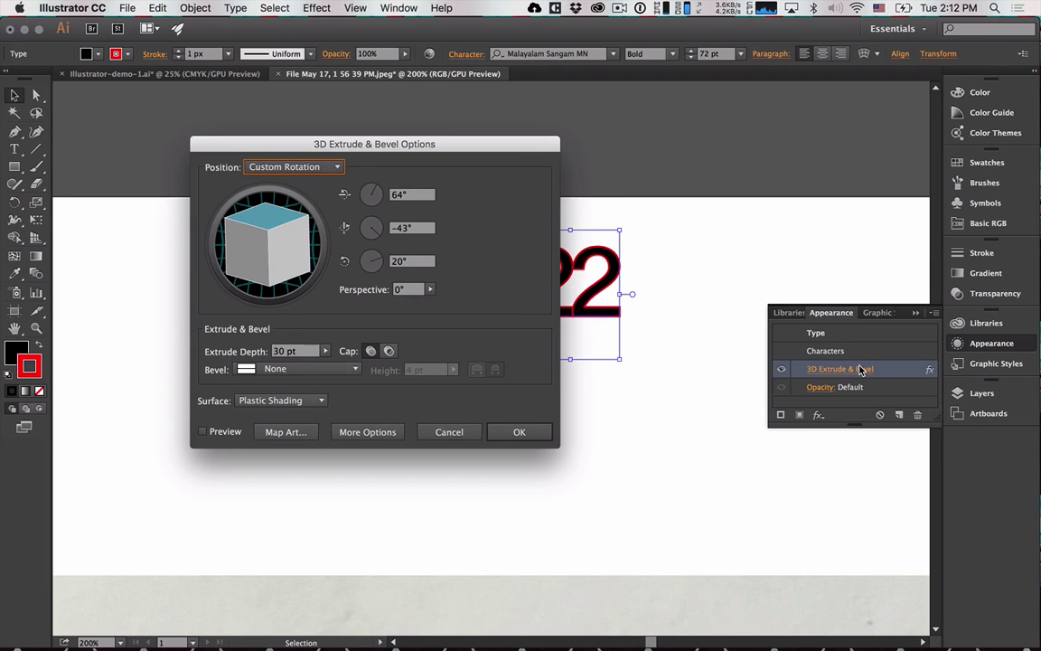
drag(330, 143, 523, 161)
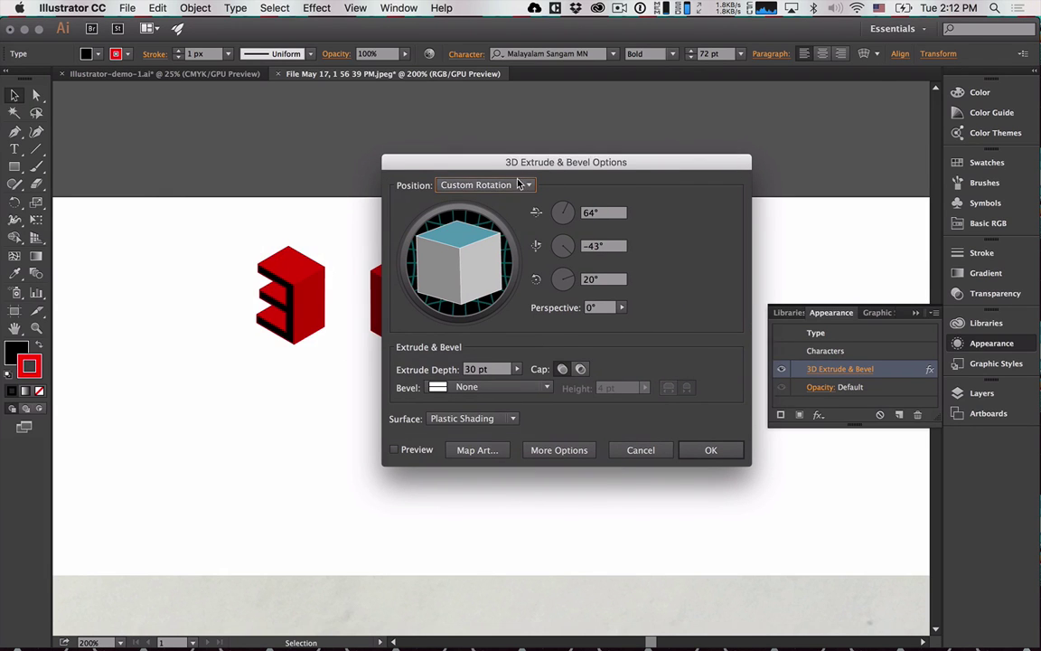
click(488, 184)
click(480, 450)
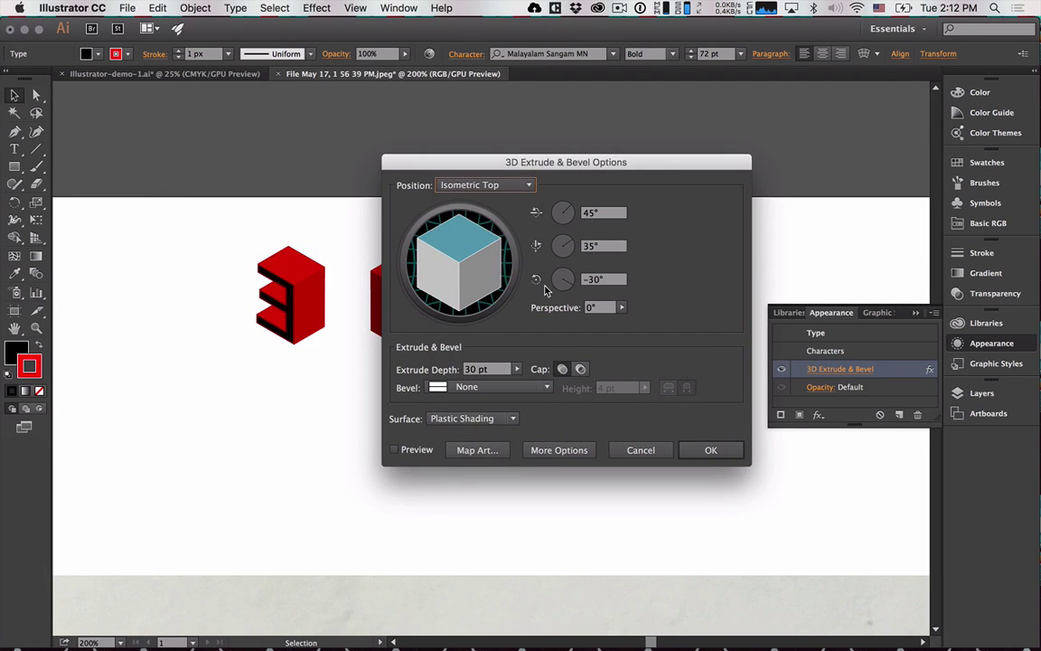
click(589, 248)
text(-)
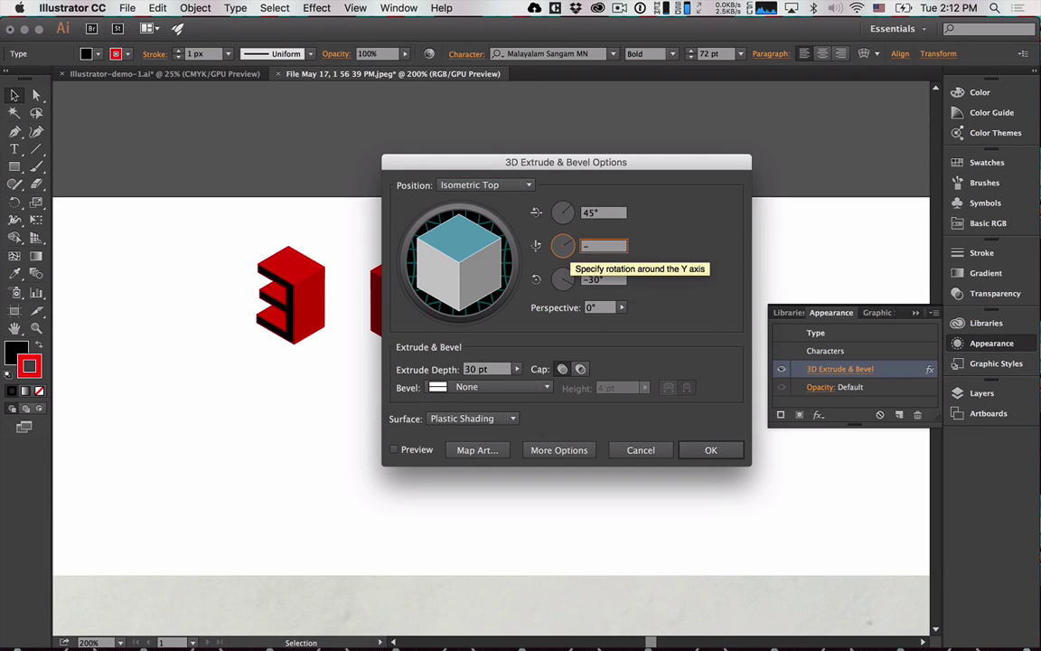
text(35)
drag(557, 163, 235, 169)
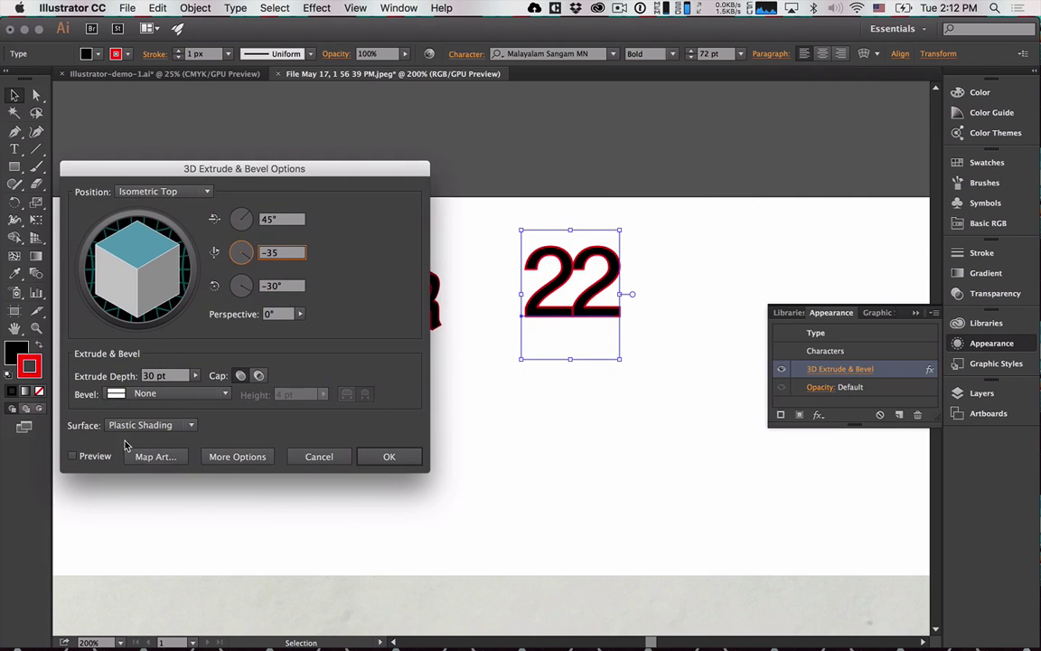
click(84, 456)
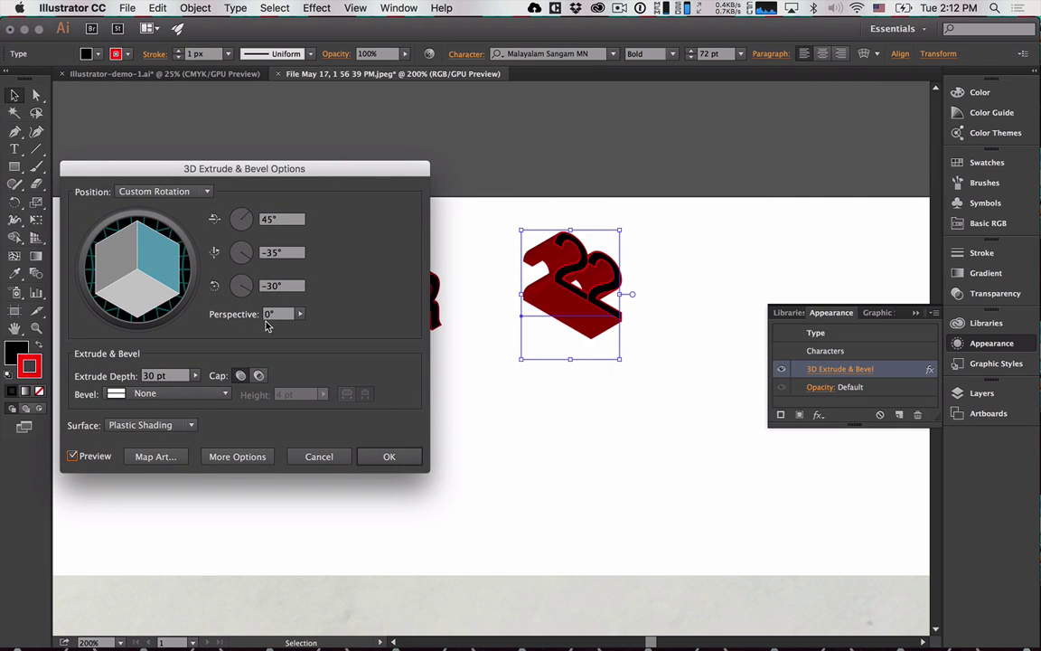
Try an X-axis rotation of −45° and a Z-axis rotation of 30° on the text 22.
click(247, 217)
text(-45)
key(Tab)
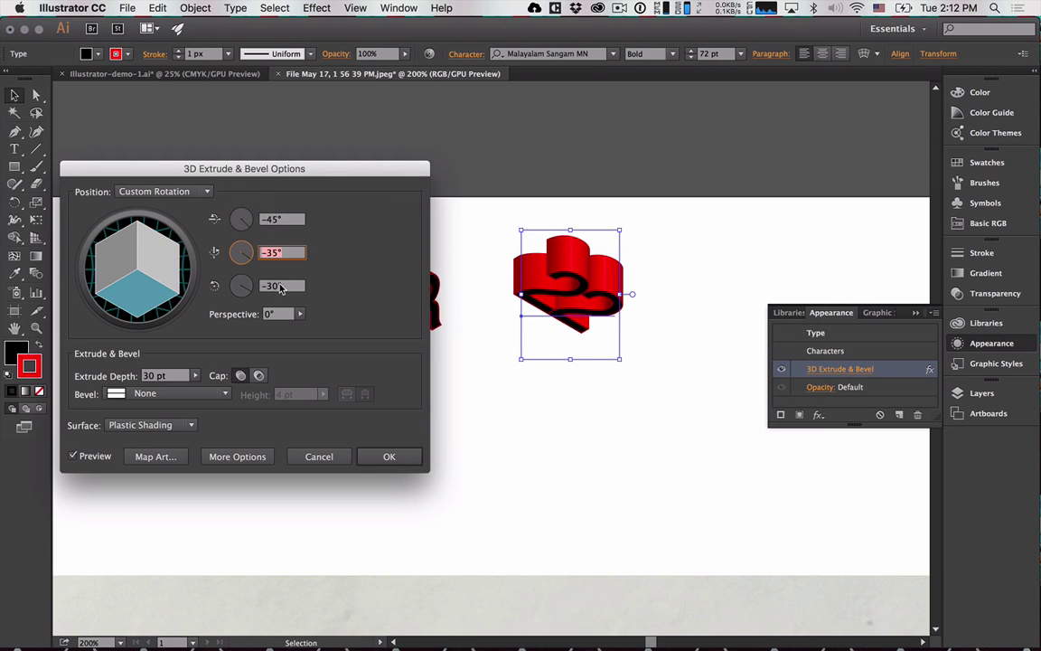
key(Tab)
text(30)
key(Tab)
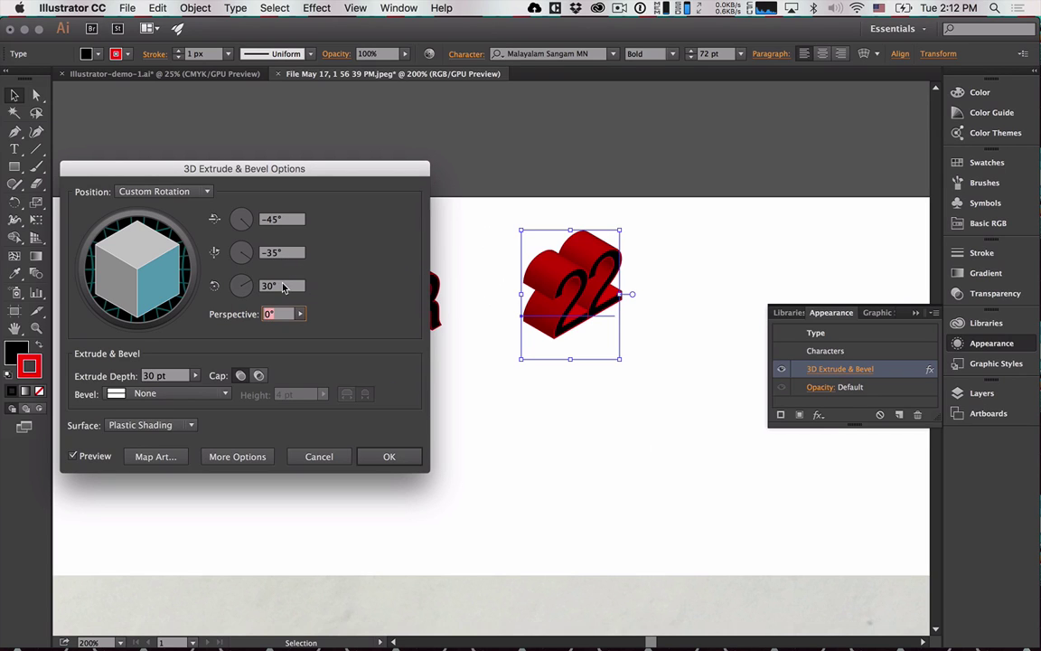
click(299, 313)
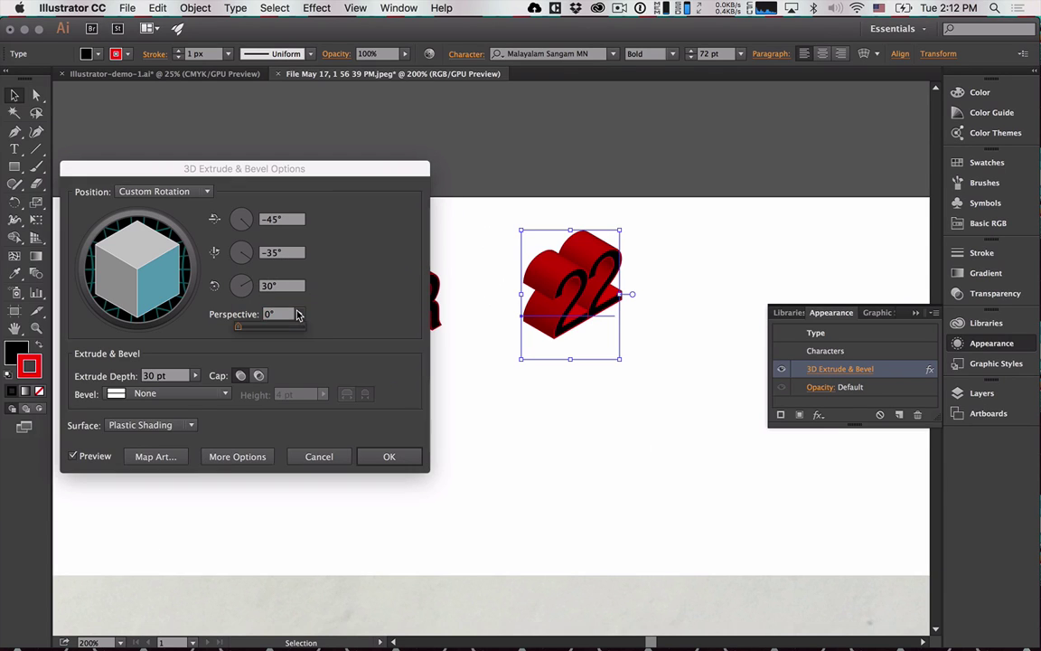
click(215, 323)
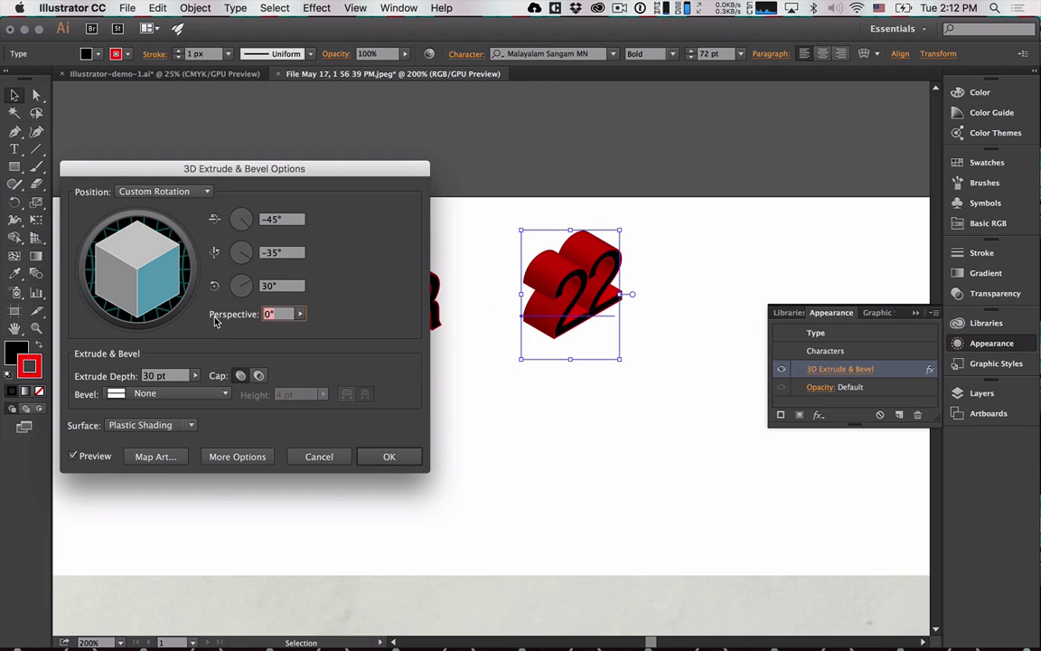
Reset the effect's position to Isometric Top and set its Y-axis rotation to −35°.
click(160, 191)
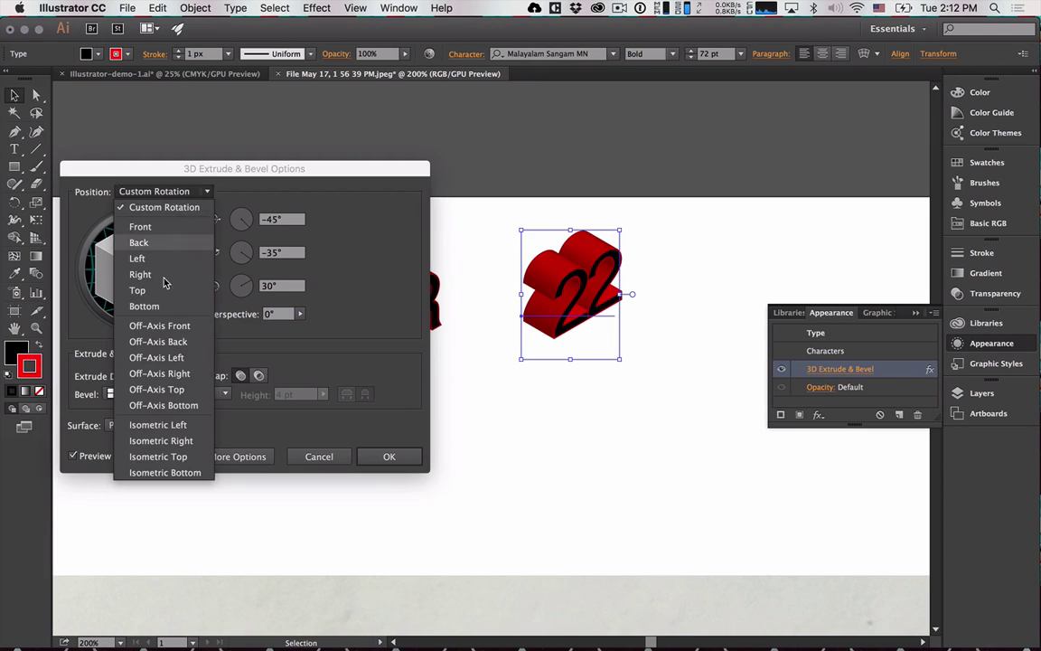
click(144, 455)
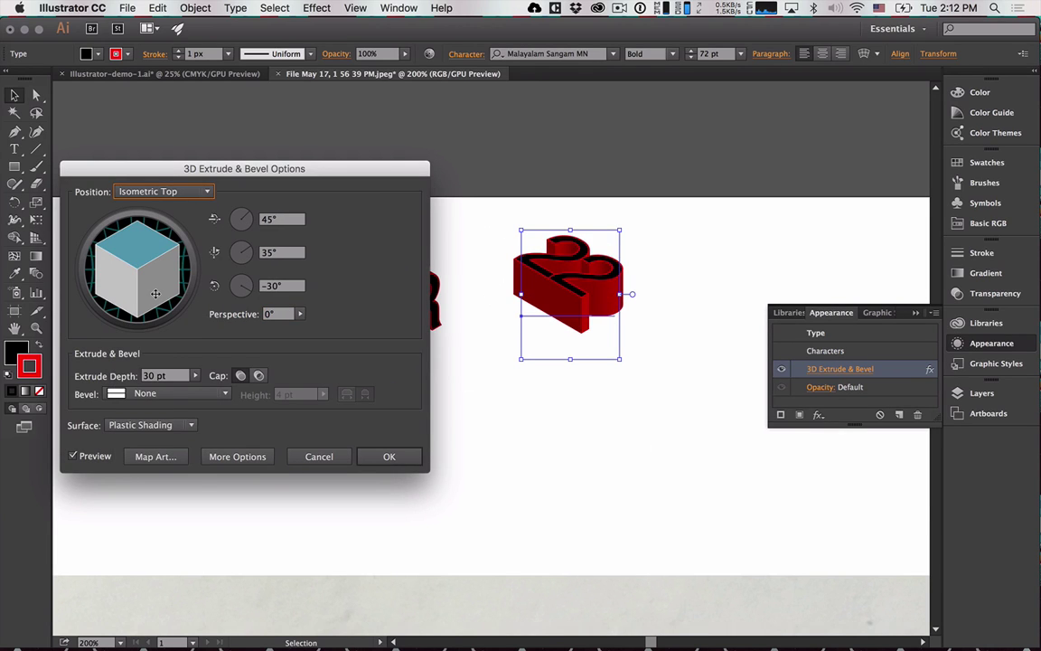
click(260, 251)
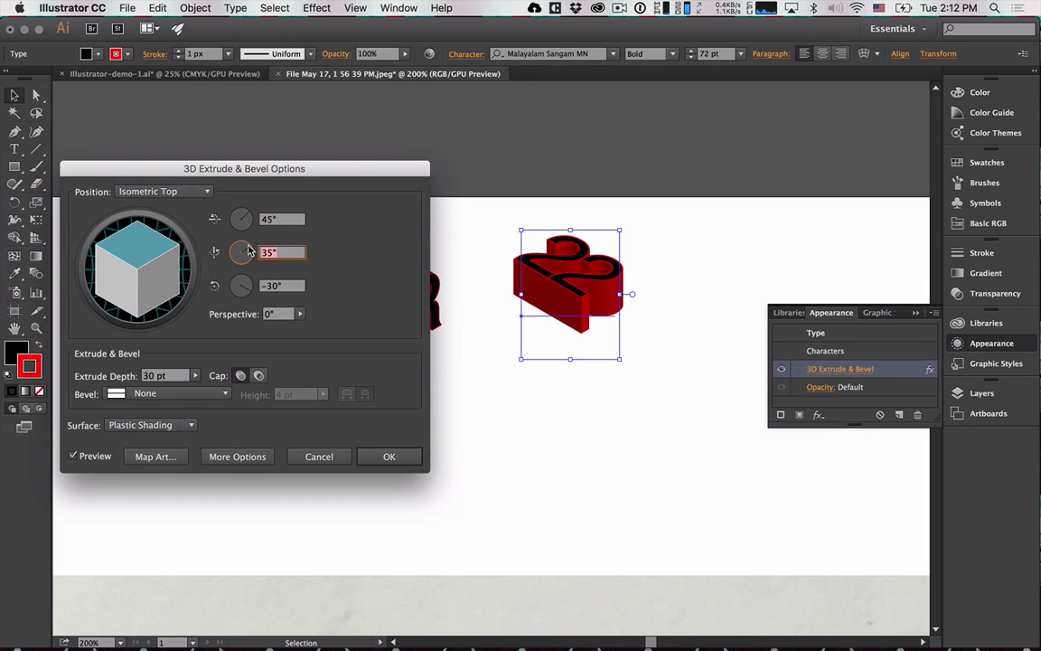
text(-35)
key(Tab)
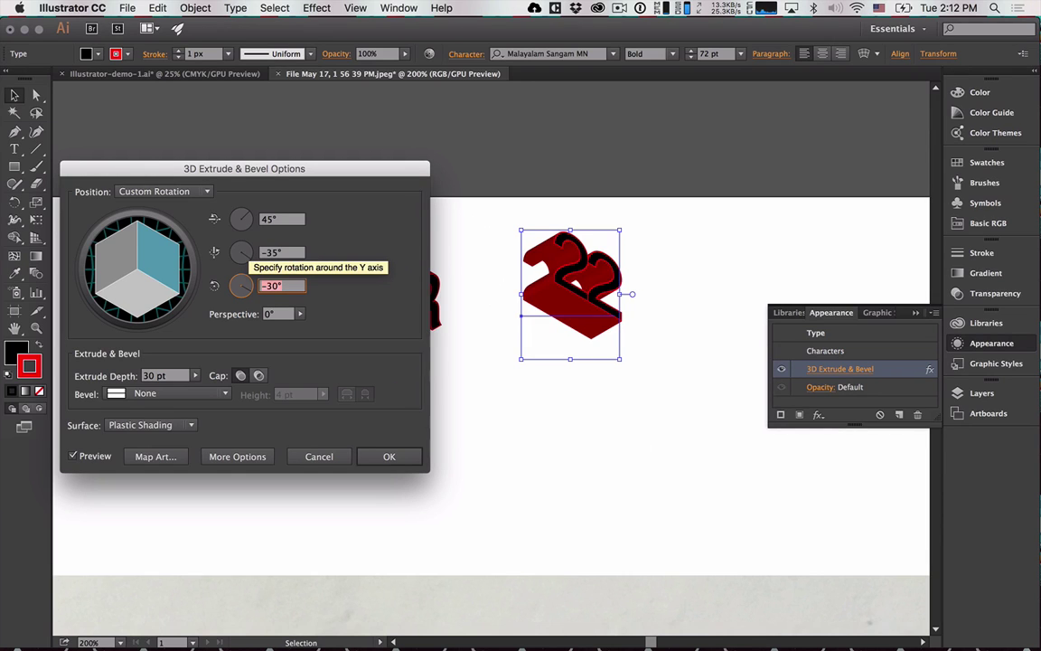
Rotate the text 22 freehand to about X 44° and Y −34°, set its Z-axis rotation to 30°, and apply the effect.
drag(186, 257, 169, 194)
drag(189, 250, 197, 249)
text(30)
key(Tab)
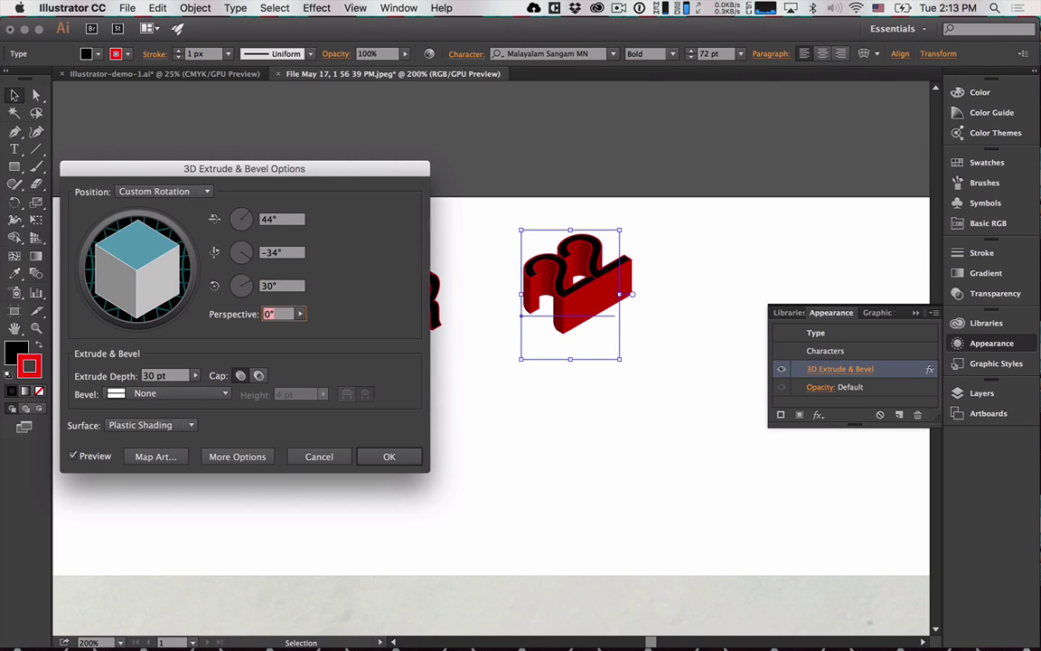
click(388, 456)
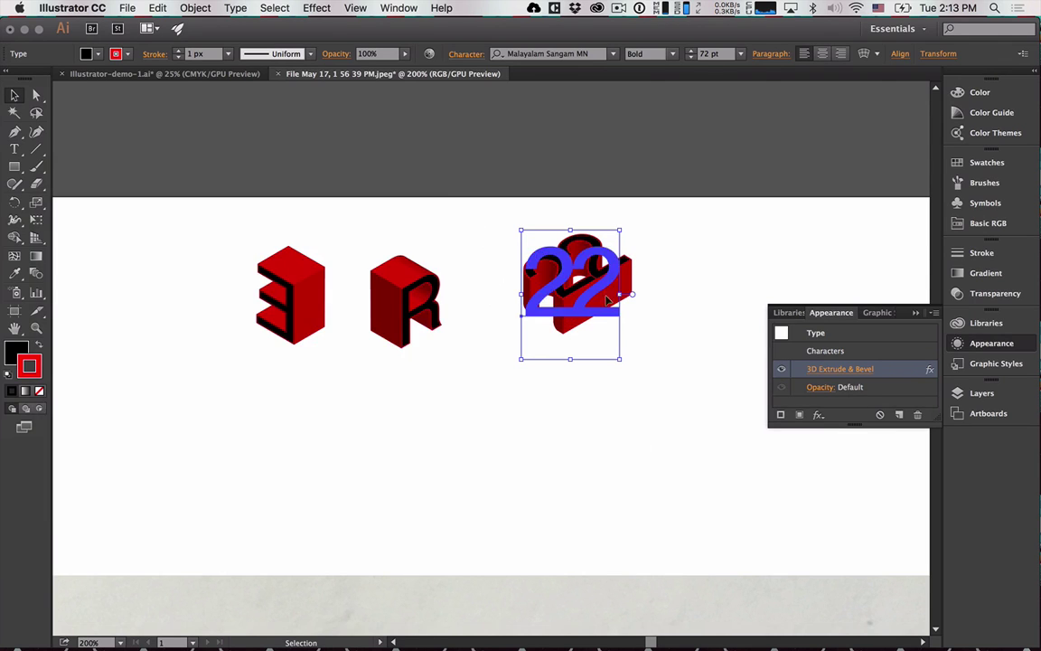
Move the extruded 22 closer to the letter R.
drag(607, 294, 575, 292)
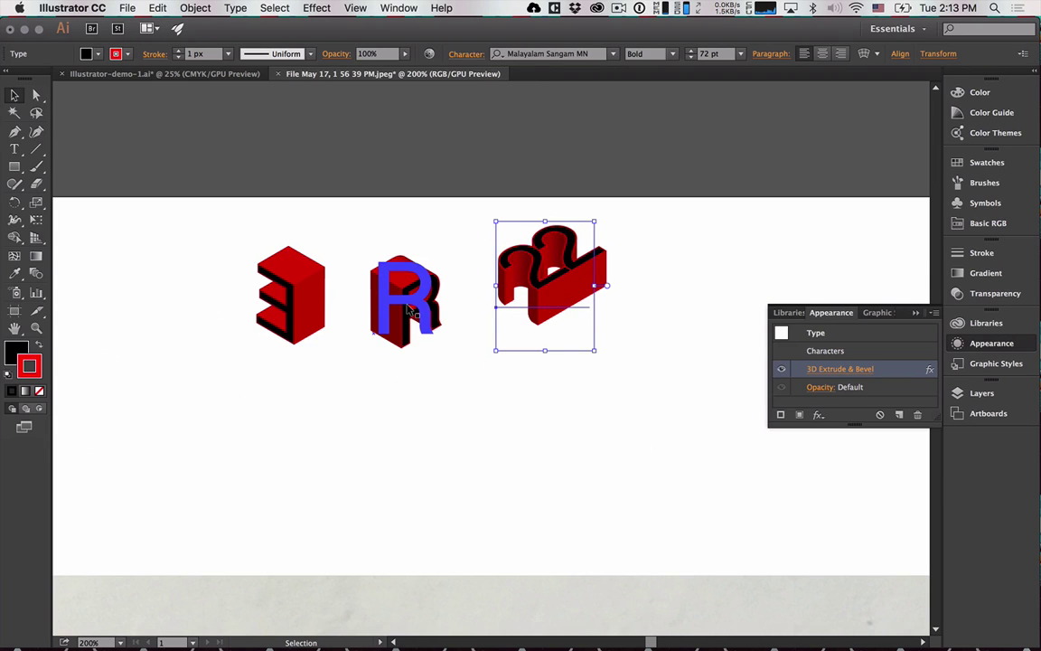
click(408, 310)
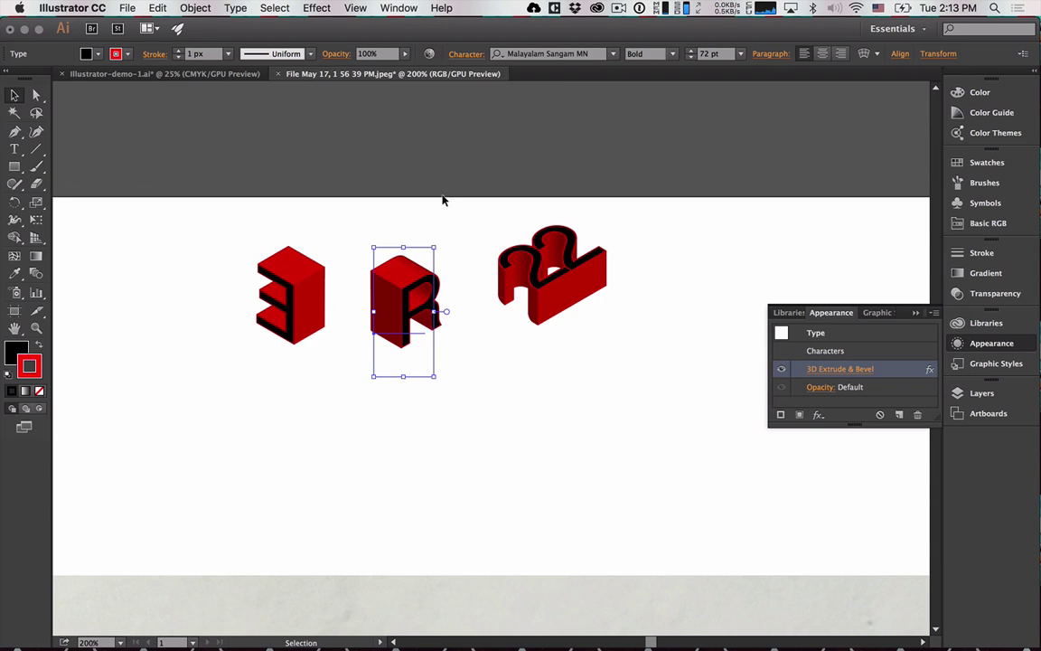
drag(542, 280, 483, 291)
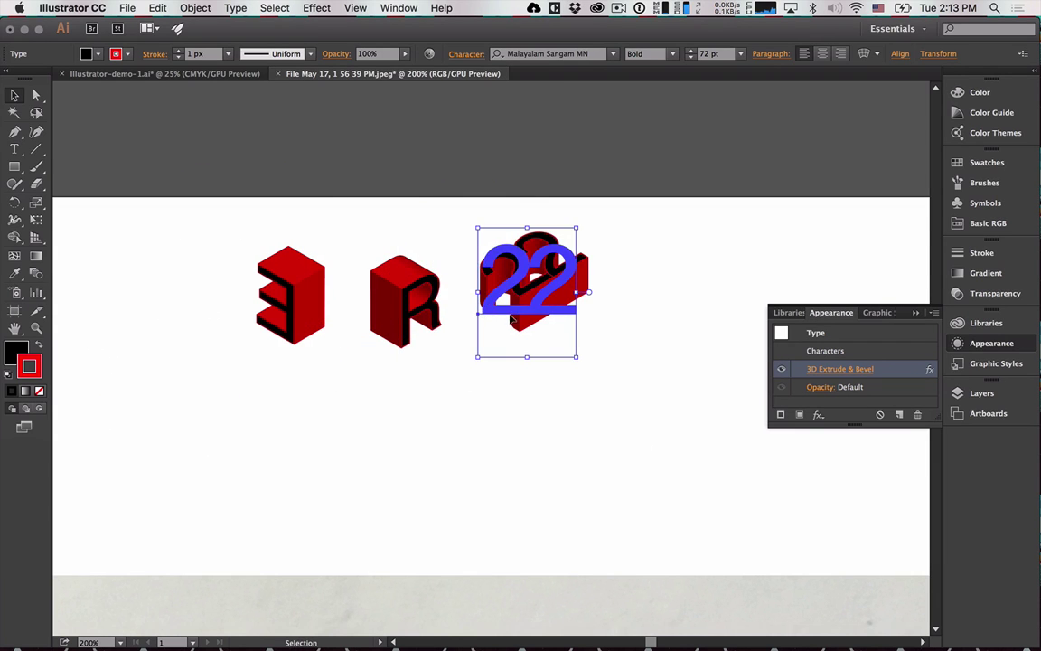
Expand the appearance of the extruded 22, and then of the letters E and R together.
click(196, 8)
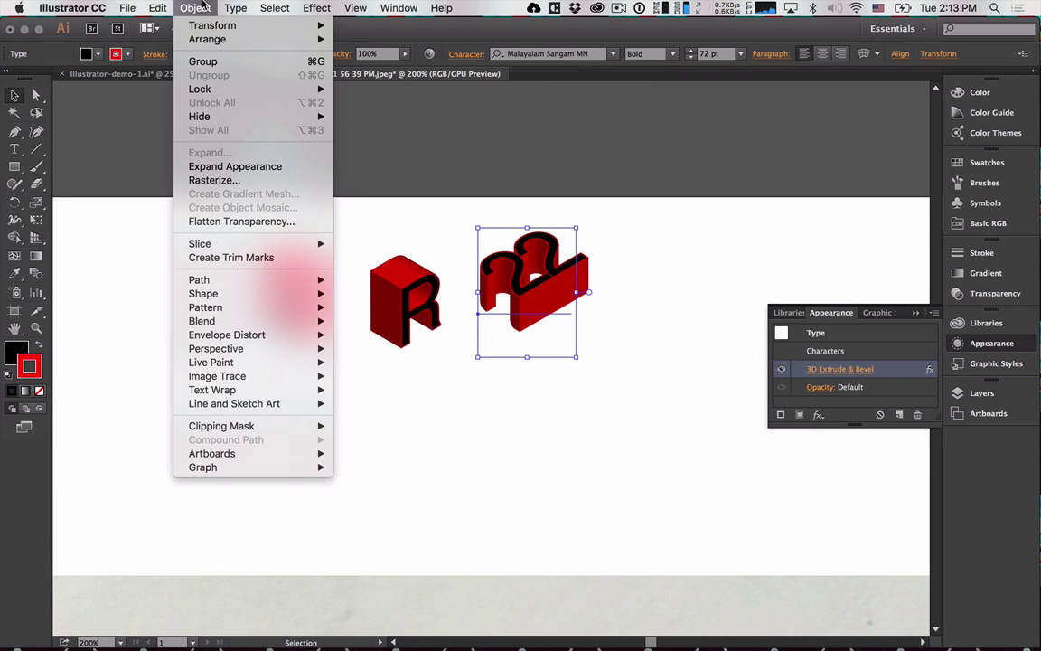
click(217, 167)
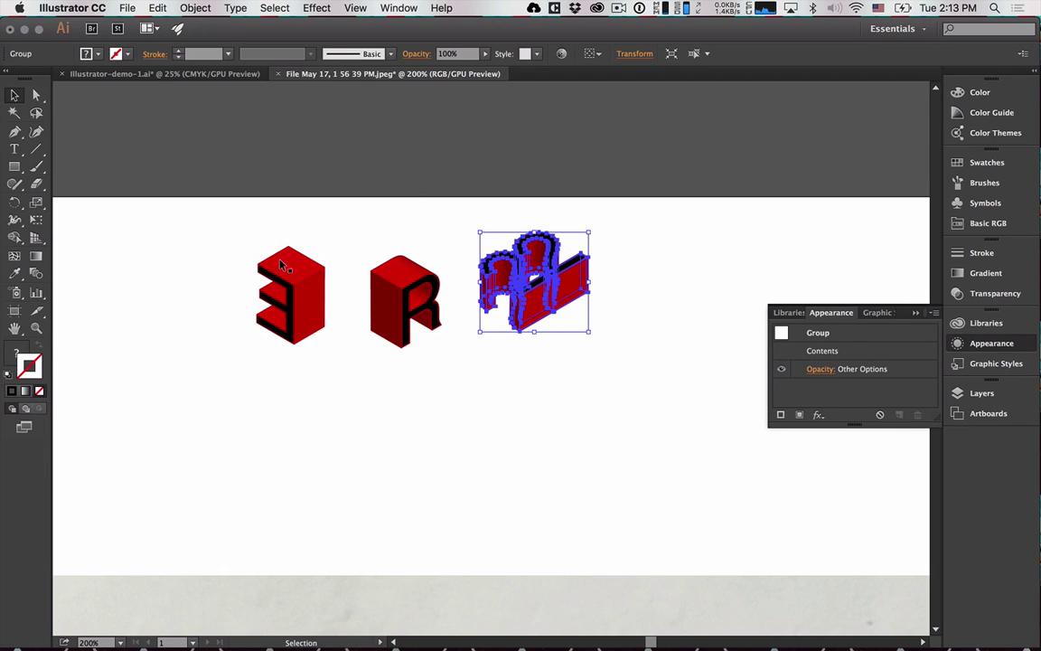
click(430, 448)
drag(472, 441, 276, 298)
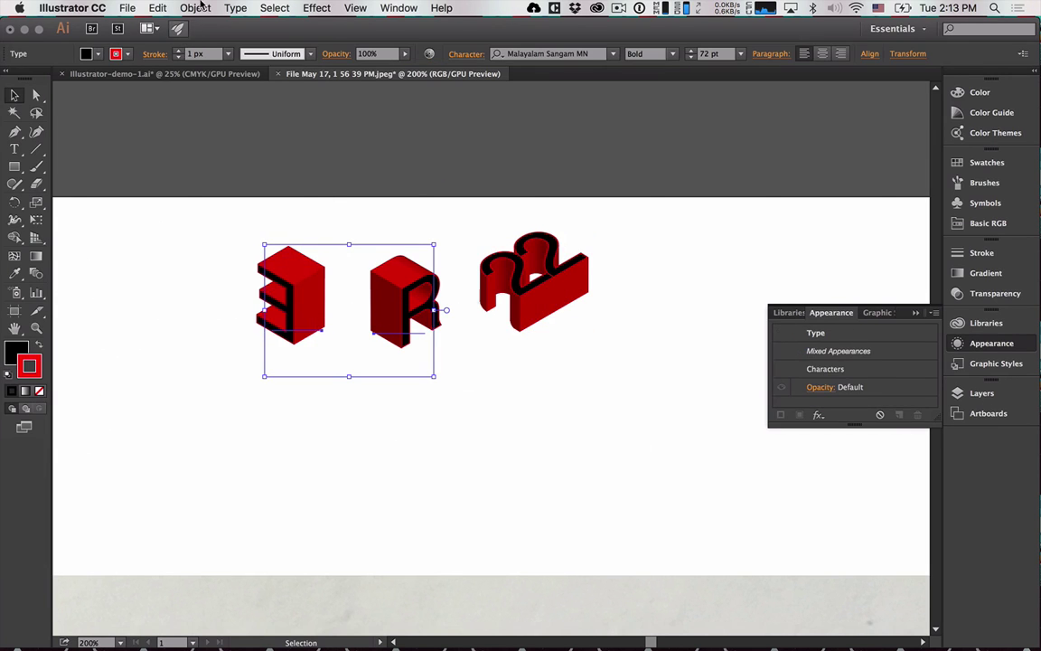
click(195, 7)
click(203, 165)
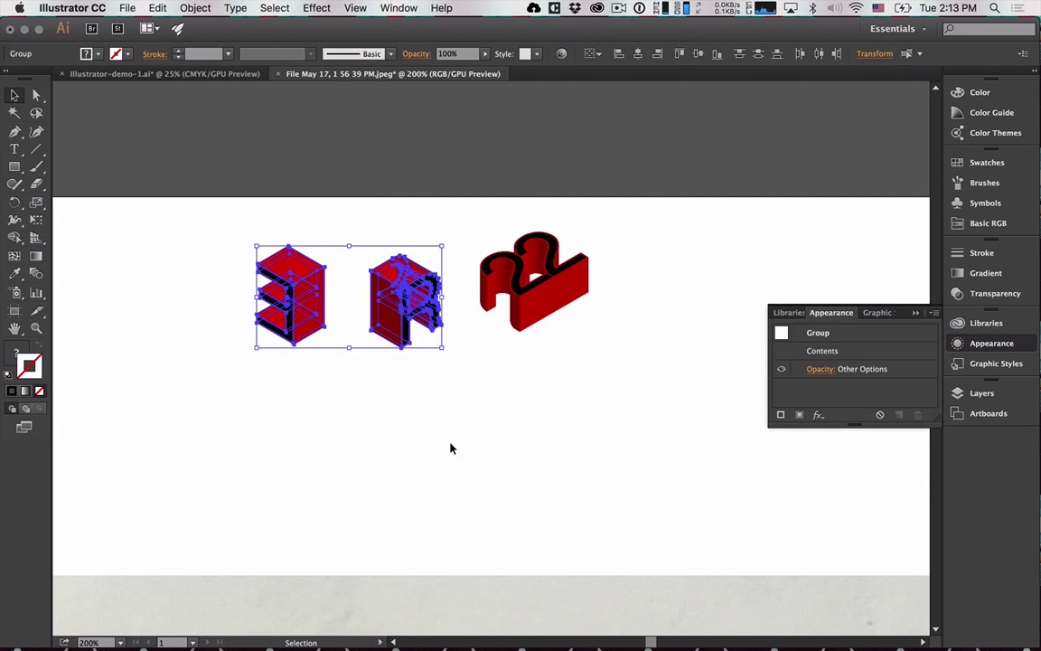
click(457, 460)
scroll(377, 240, up, 3)
click(377, 312)
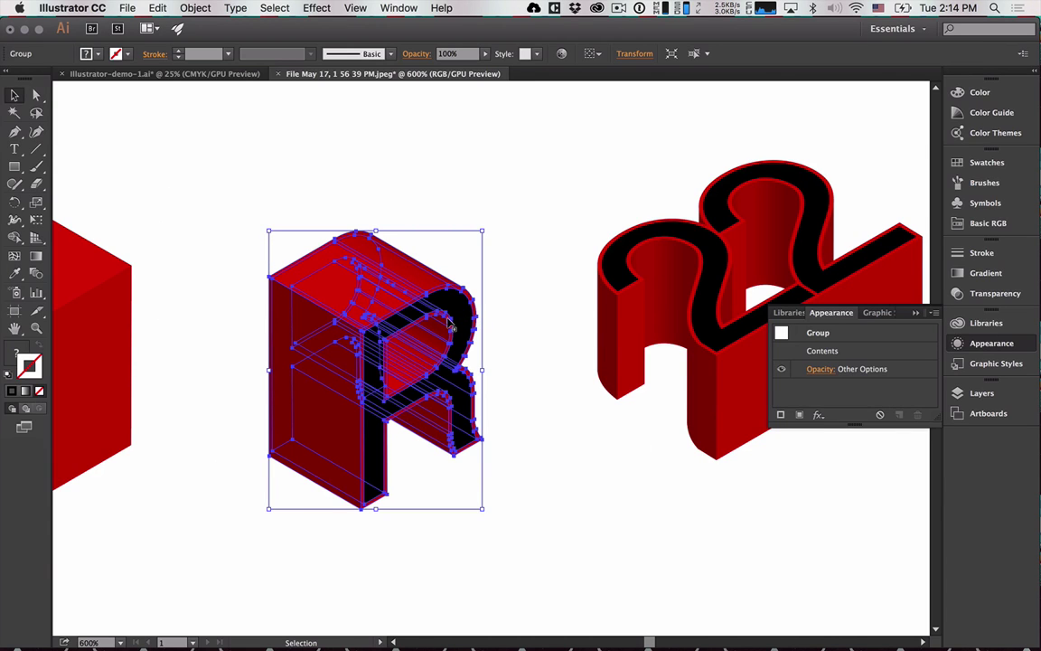
scroll(451, 325, down, 3)
click(466, 407)
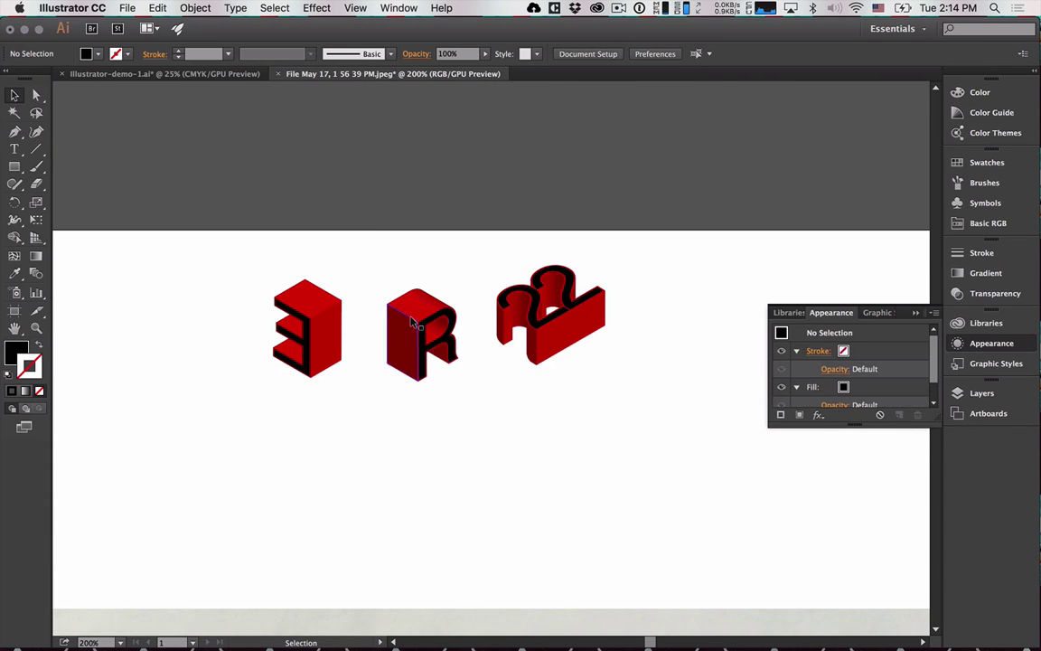
click(398, 348)
click(448, 419)
Try deleting a directly selected corner anchor point from the E's red top face, and undo the deletion.
key(a)
click(306, 287)
click(367, 305)
click(337, 298)
click(307, 285)
key(Delete)
key(super+z)
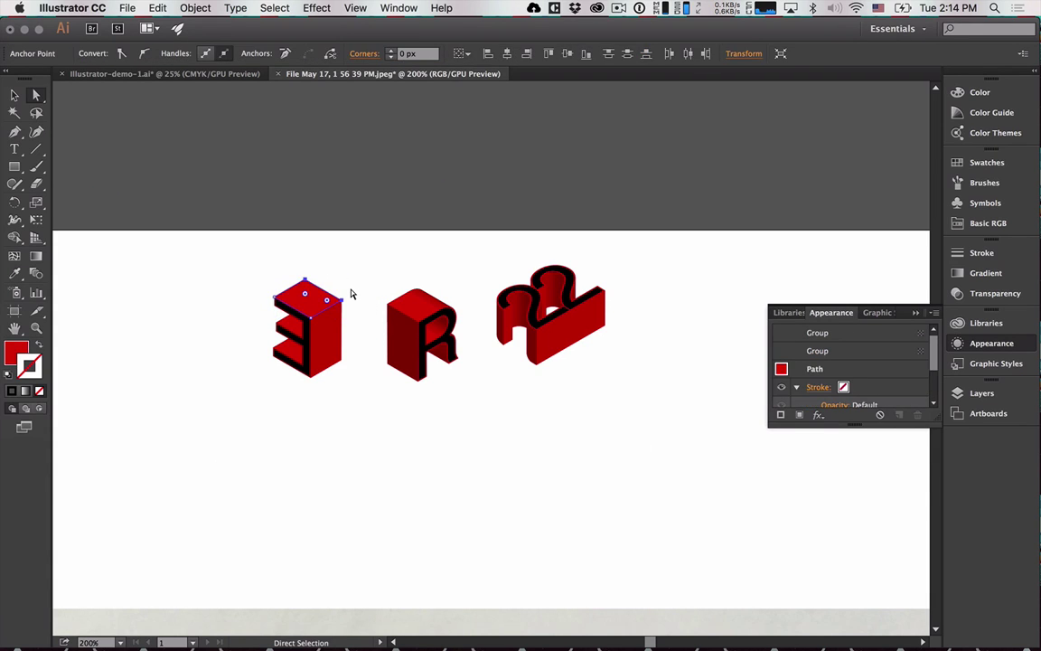
Move the R over the E so the letters overlap, and bring the E in front of the R.
scroll(369, 426, up, 2)
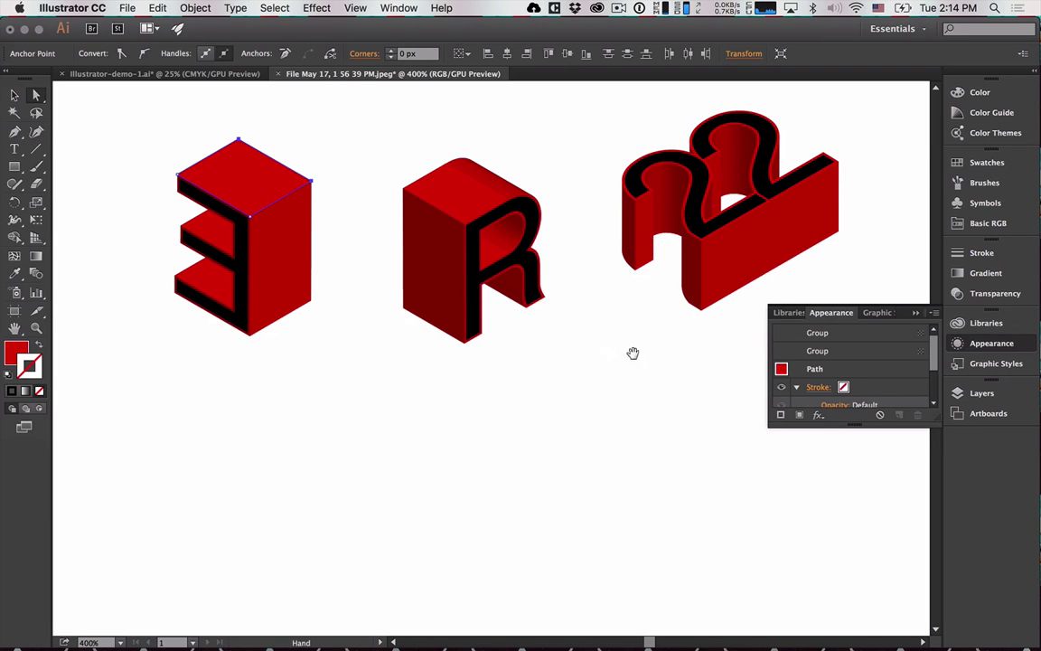
drag(586, 351, 644, 525)
scroll(615, 504, down, 2)
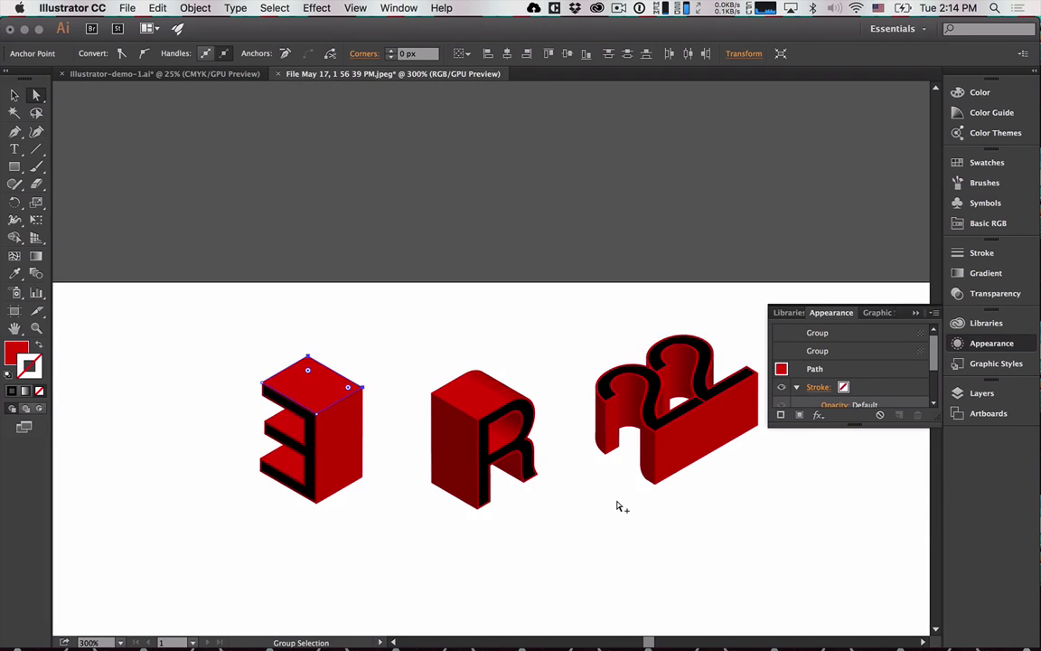
click(13, 95)
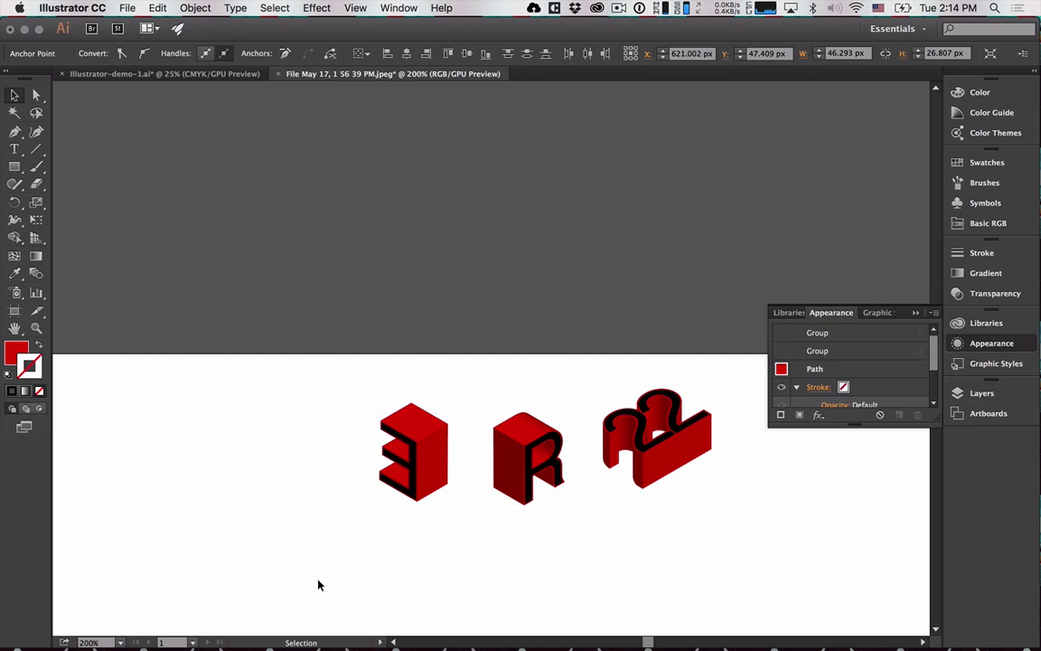
click(338, 479)
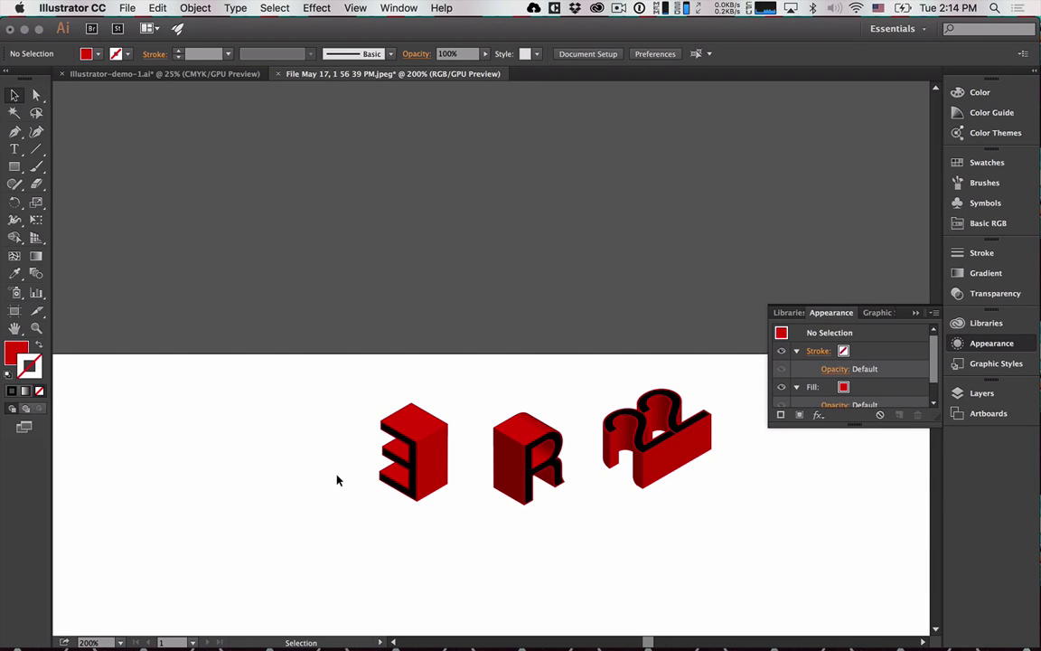
drag(485, 420, 589, 503)
drag(532, 468, 425, 462)
click(483, 534)
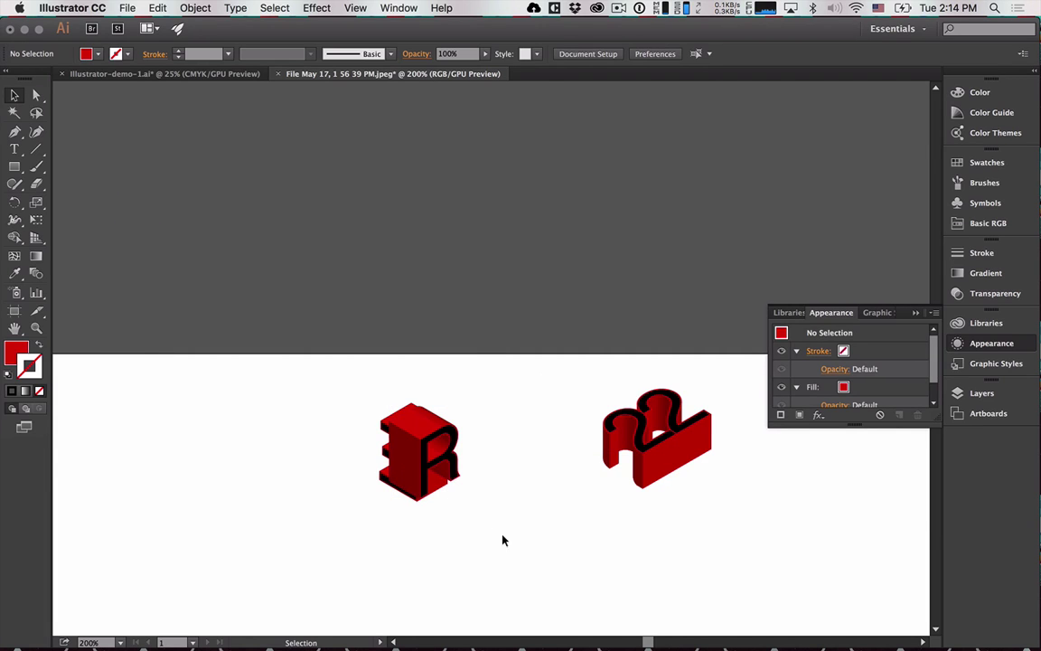
drag(356, 394, 405, 452)
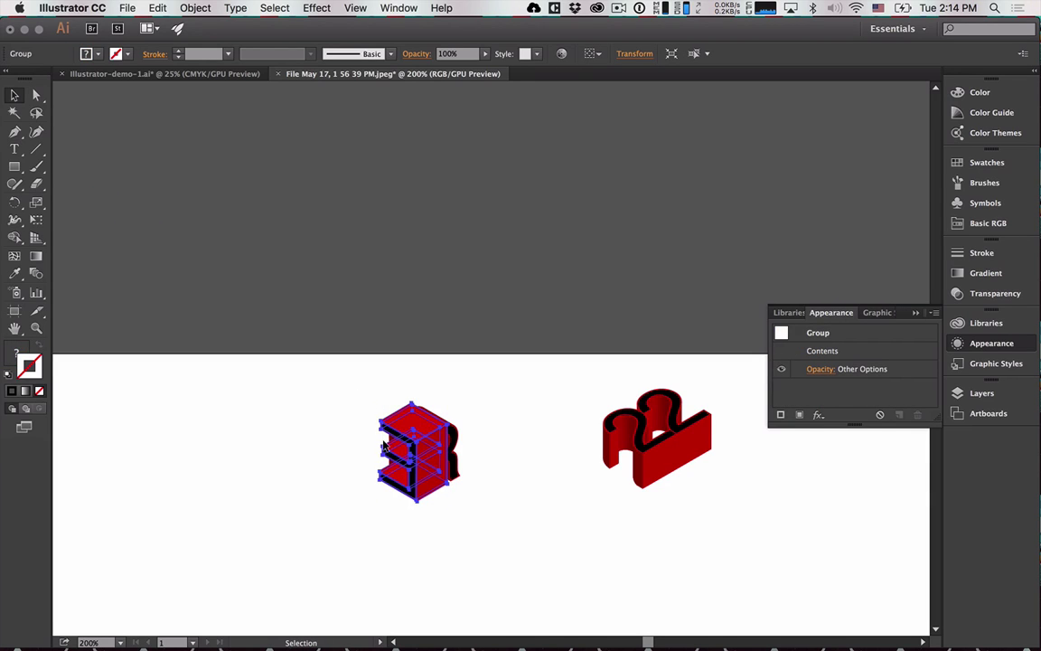
click(497, 530)
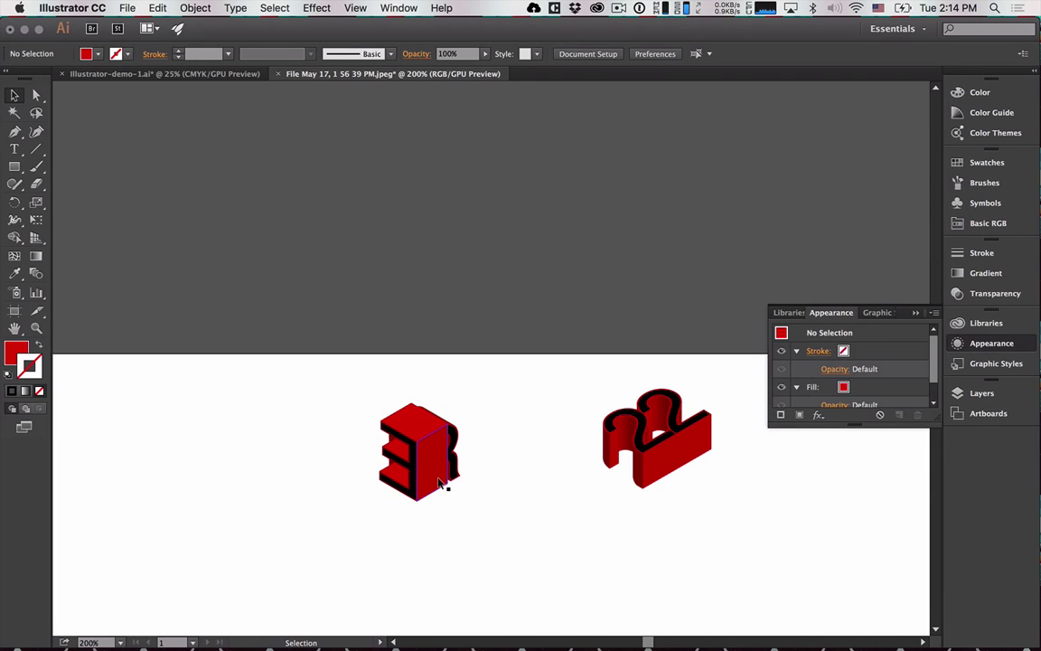
Try the Pathfinder shape modes Unite and Minus Front on the overlapping E and R, undoing each attempt.
drag(485, 506, 395, 383)
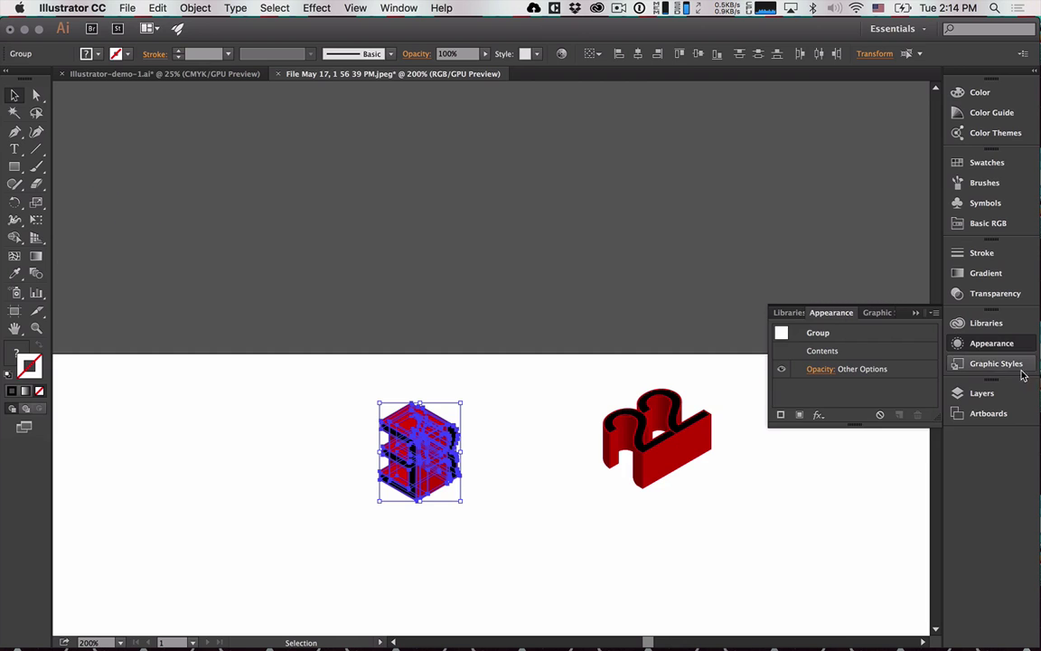
click(395, 7)
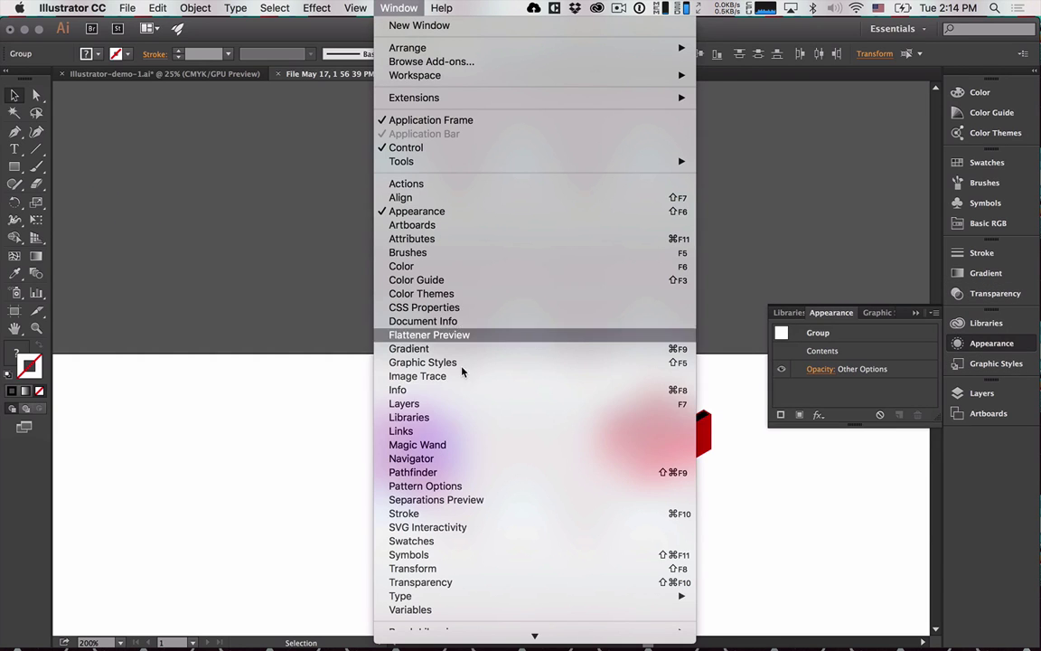
click(415, 472)
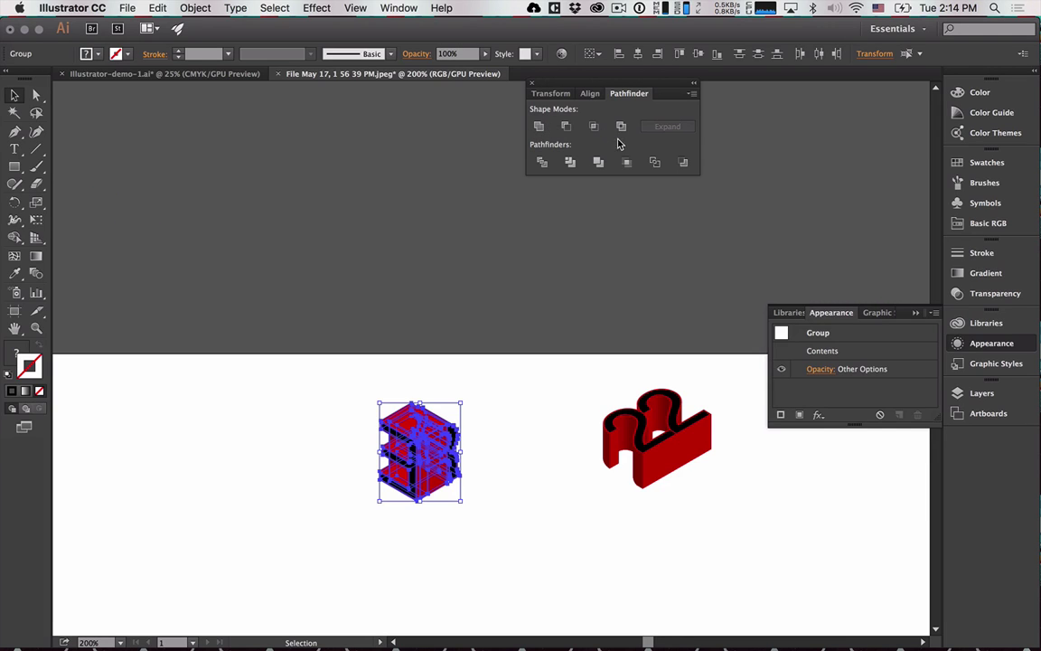
click(540, 127)
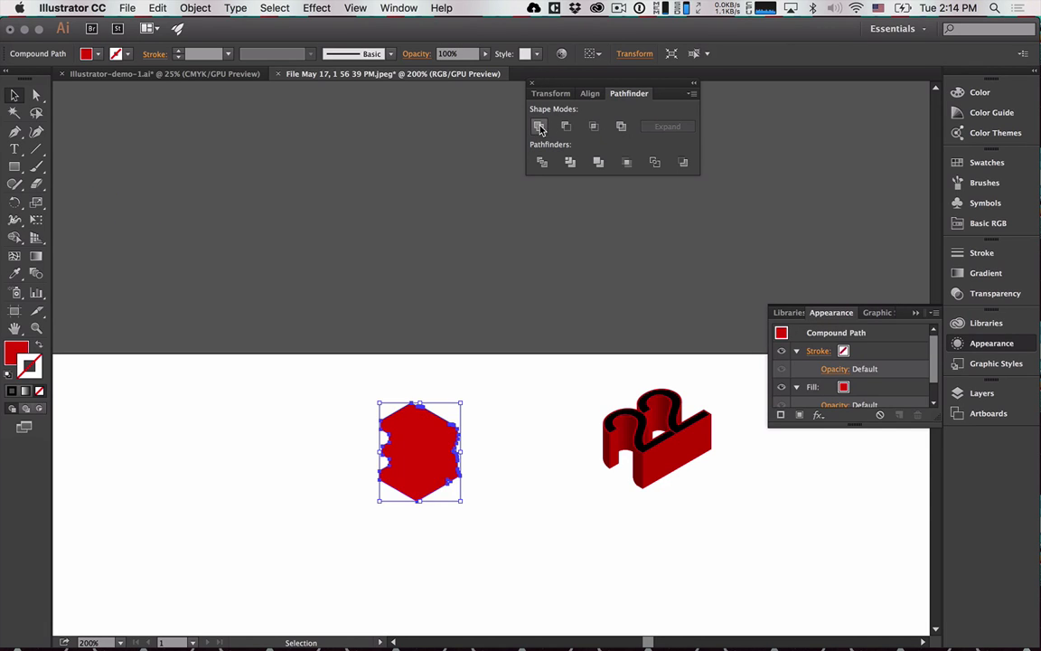
key(cmd+z)
click(565, 126)
key(cmd+z)
Try the Pathfinder shape modes Intersect and Exclude on the overlapping E and R, and undo the result.
click(594, 127)
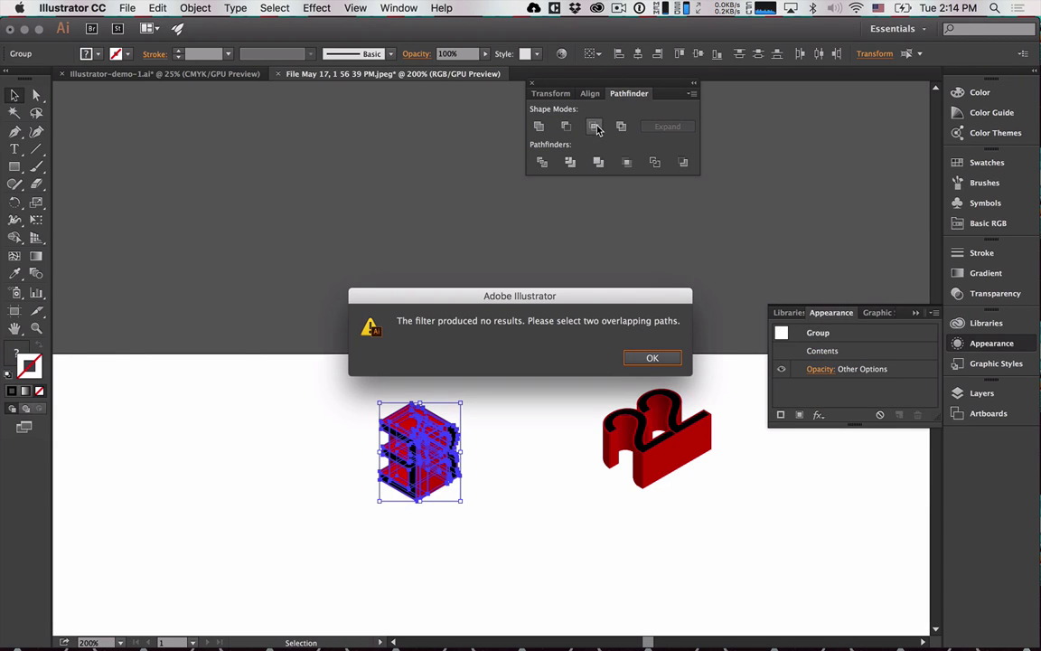
click(650, 355)
click(621, 127)
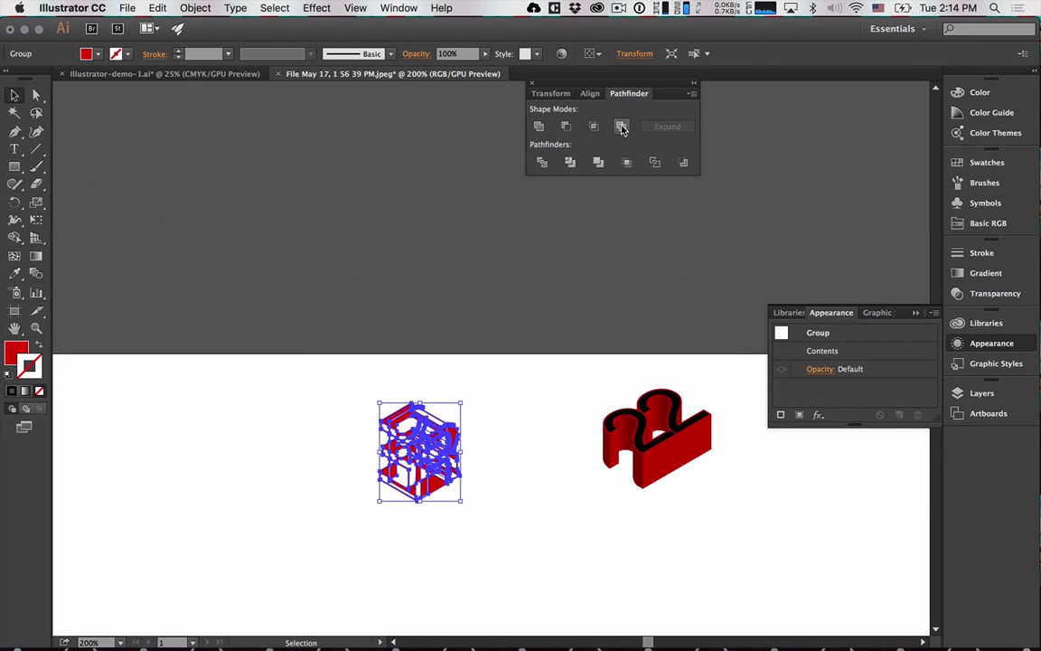
click(532, 423)
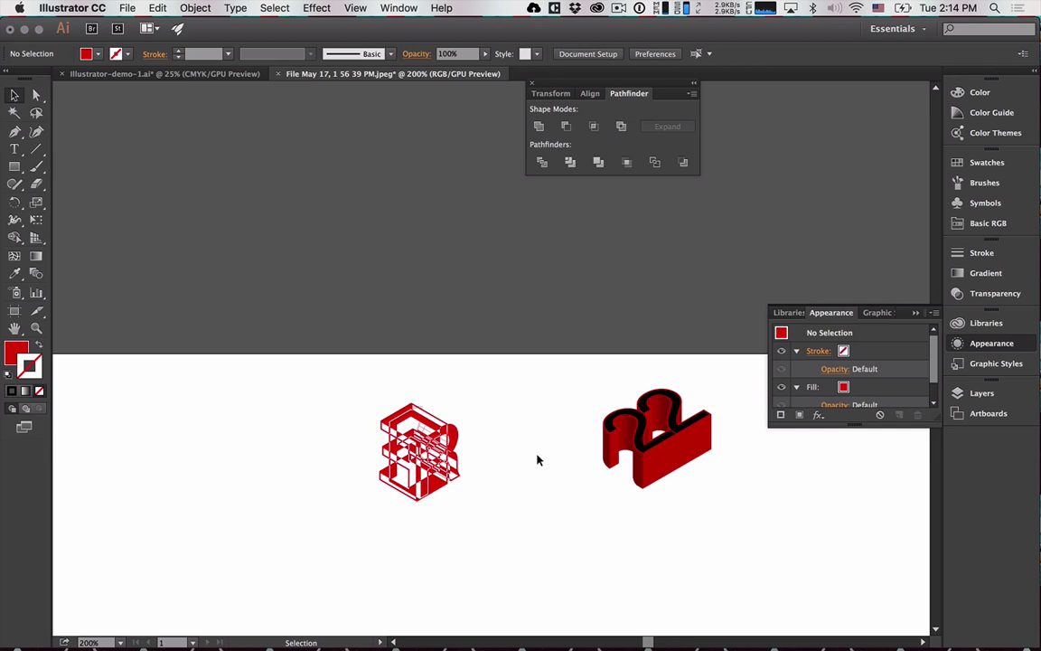
key(cmd+z)
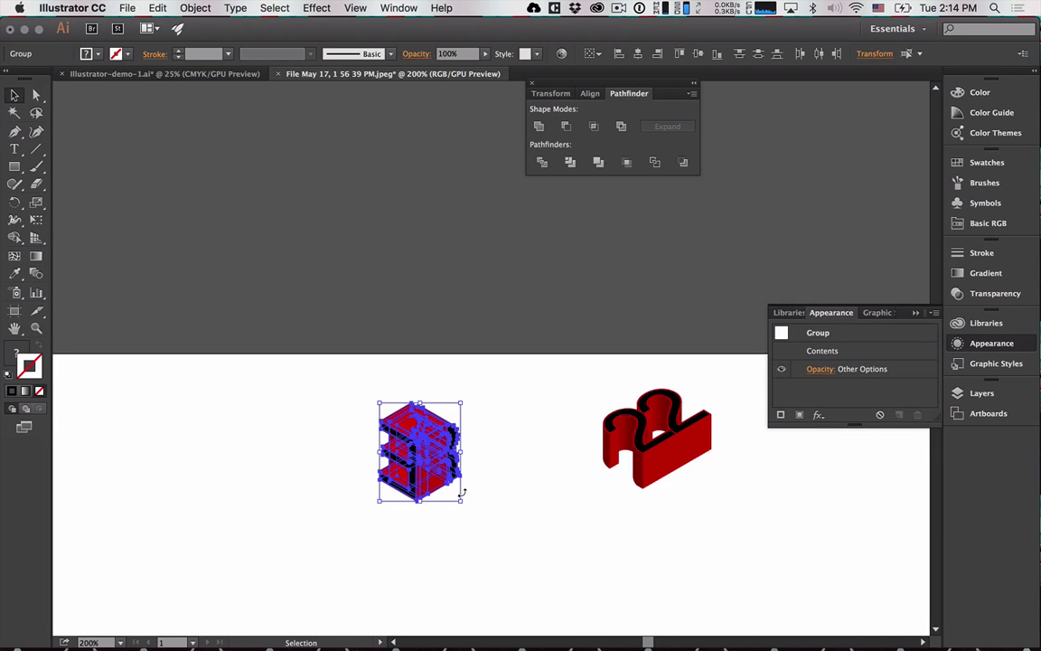
Move the R away from the E so the two letters stand apart again.
scroll(464, 493, up, 2)
click(440, 478)
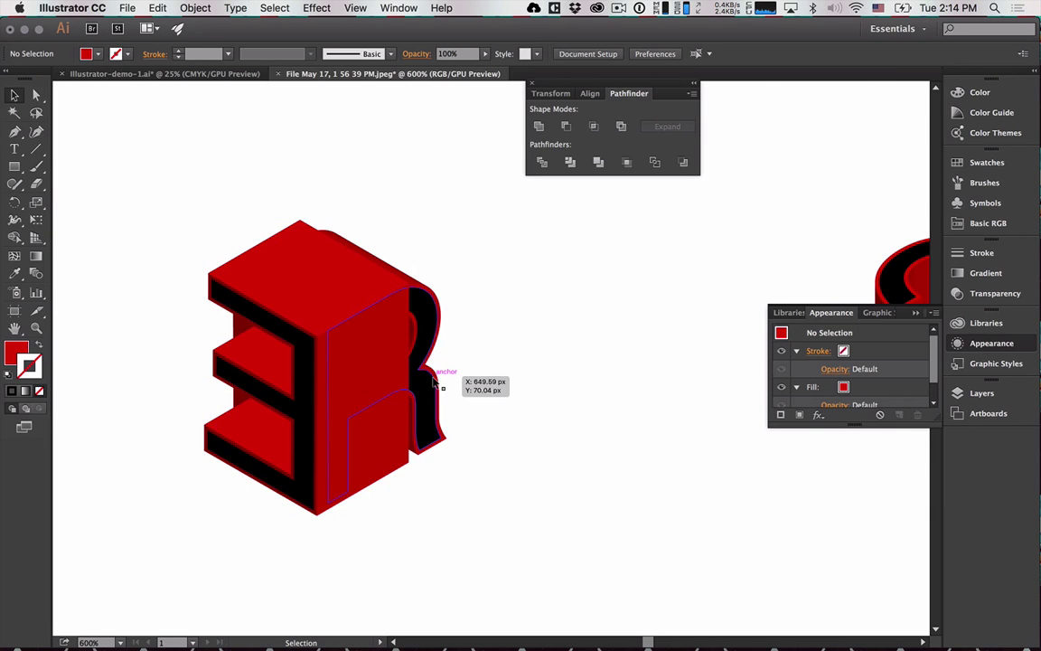
drag(444, 434, 669, 439)
click(346, 417)
click(429, 330)
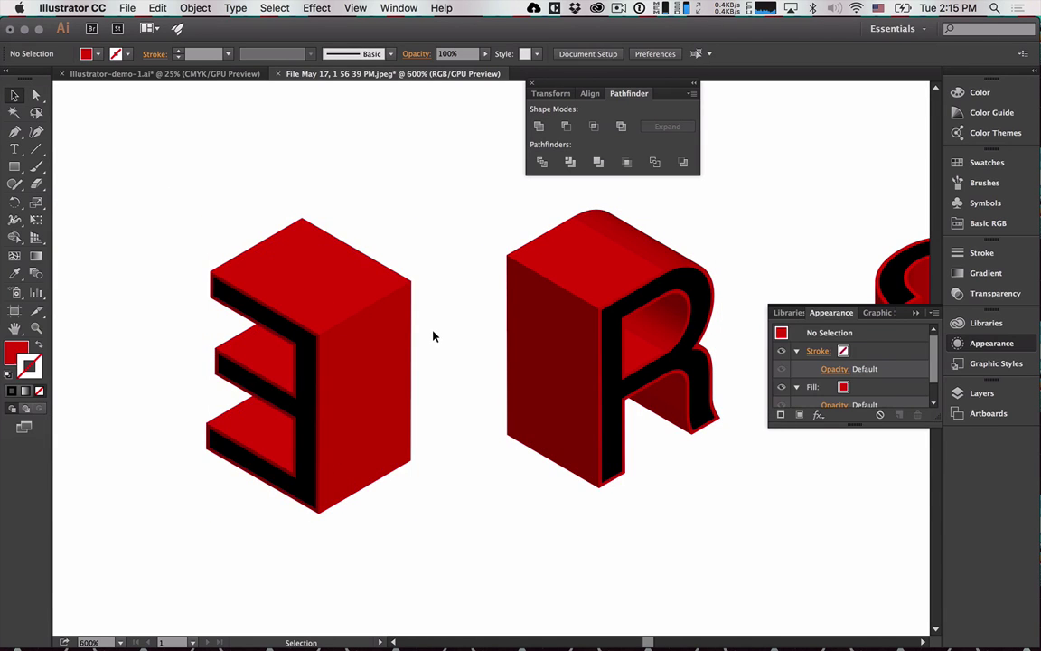
Delete the outer corner anchor points of the E's side and top faces, including the black shape behind them.
key(a)
drag(416, 282, 413, 455)
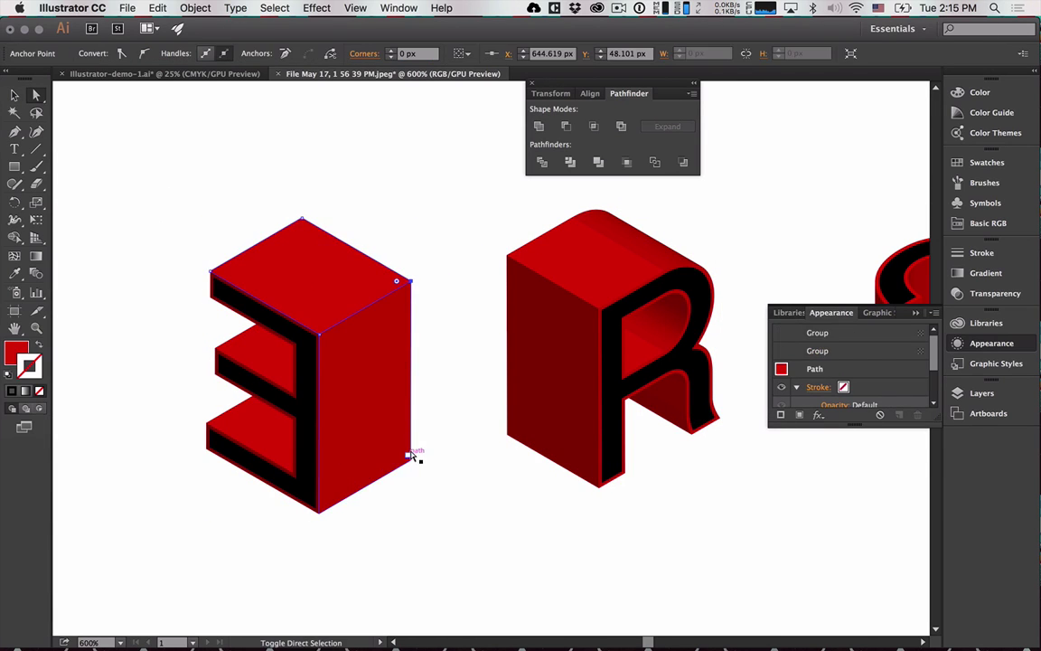
key(Delete)
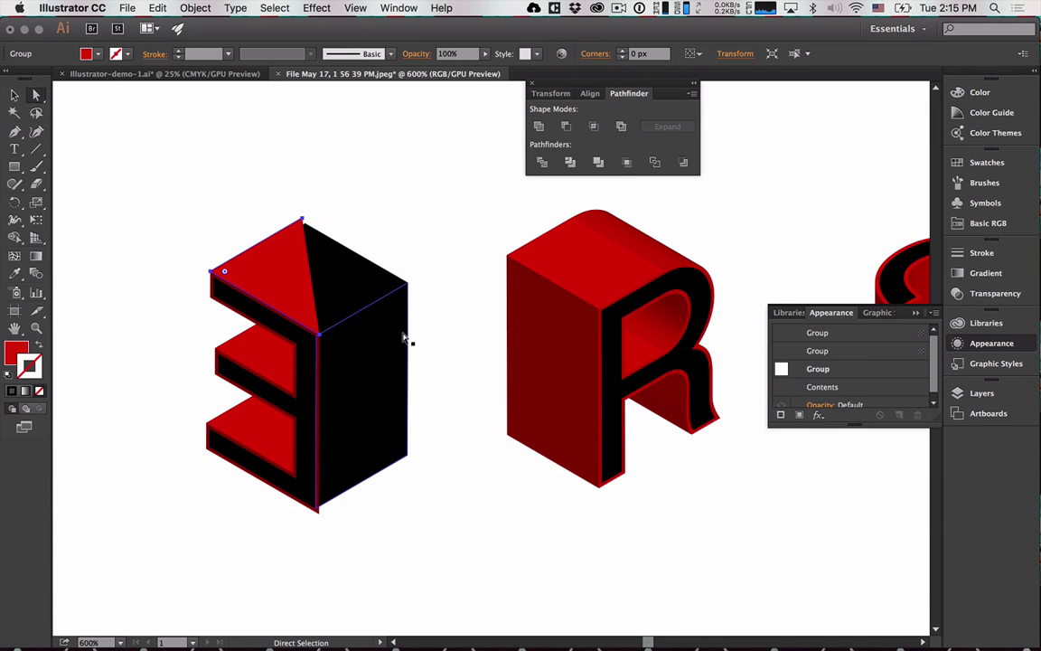
drag(410, 287, 408, 461)
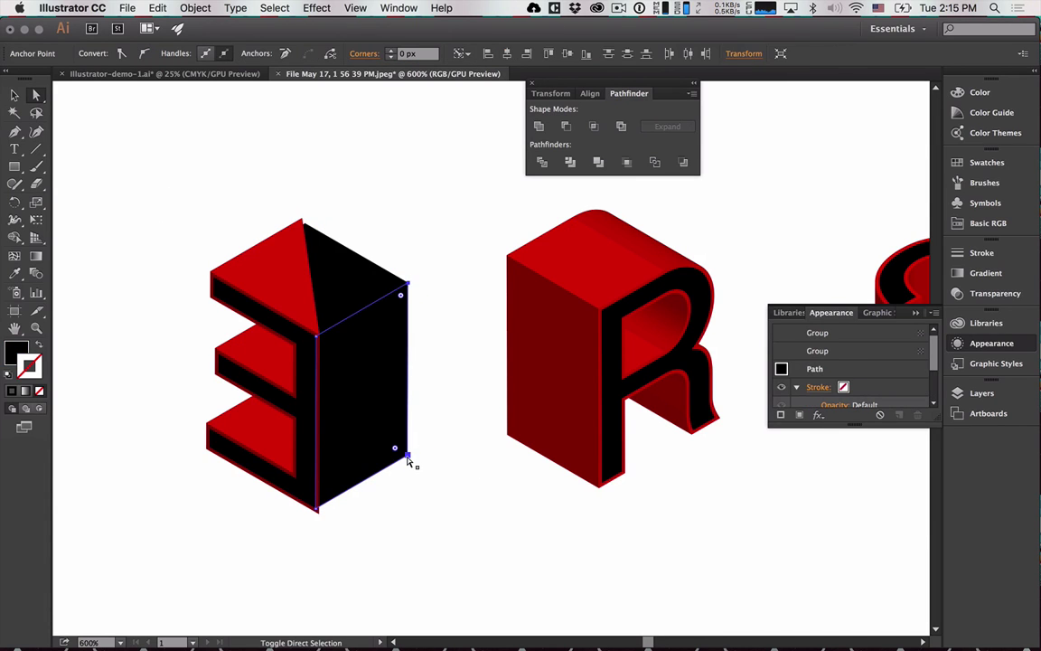
key(super+j)
drag(407, 297, 406, 289)
key(super+j)
drag(287, 210, 305, 244)
click(324, 237)
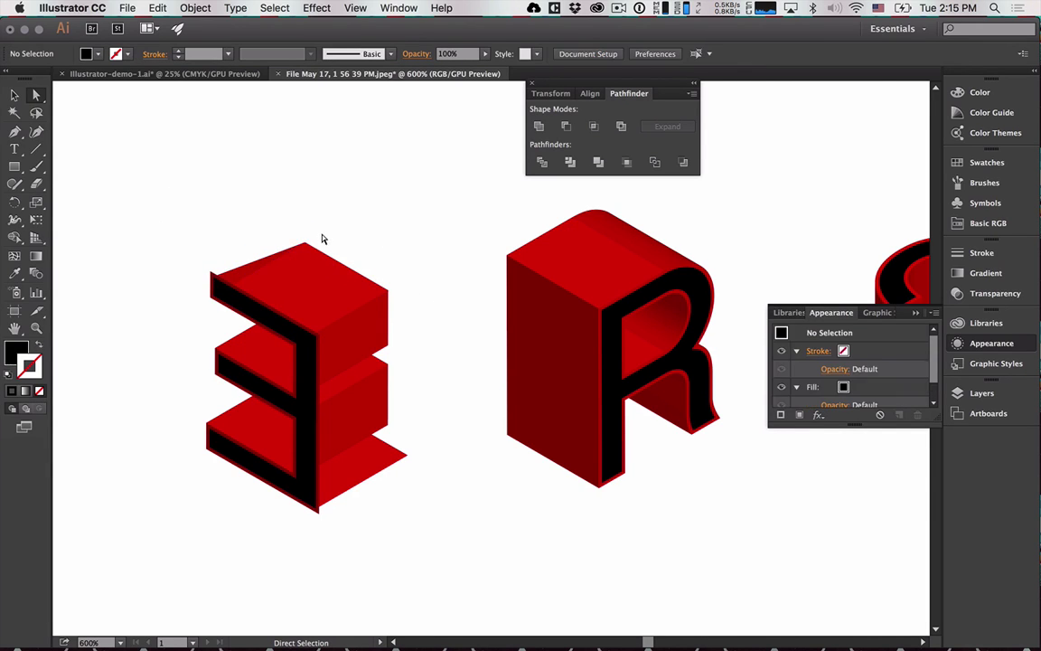
Delete the remaining rear anchor points of the E's extrusion at its upper edge and along its outer side.
click(318, 258)
key(Delete)
click(383, 283)
click(376, 255)
drag(376, 256, 437, 513)
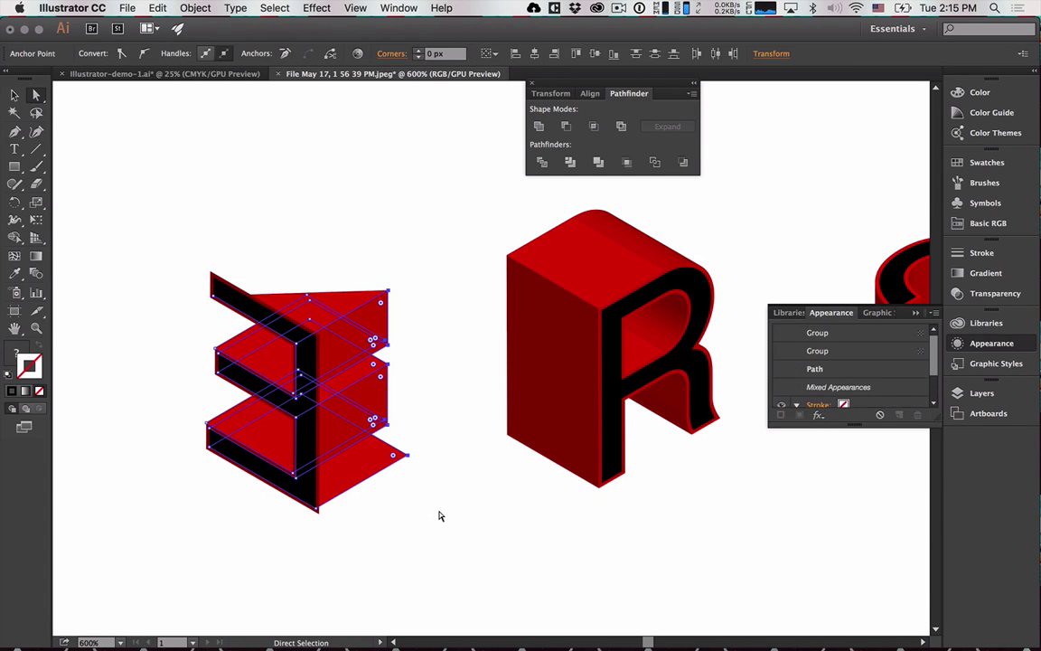
key(Delete)
click(360, 404)
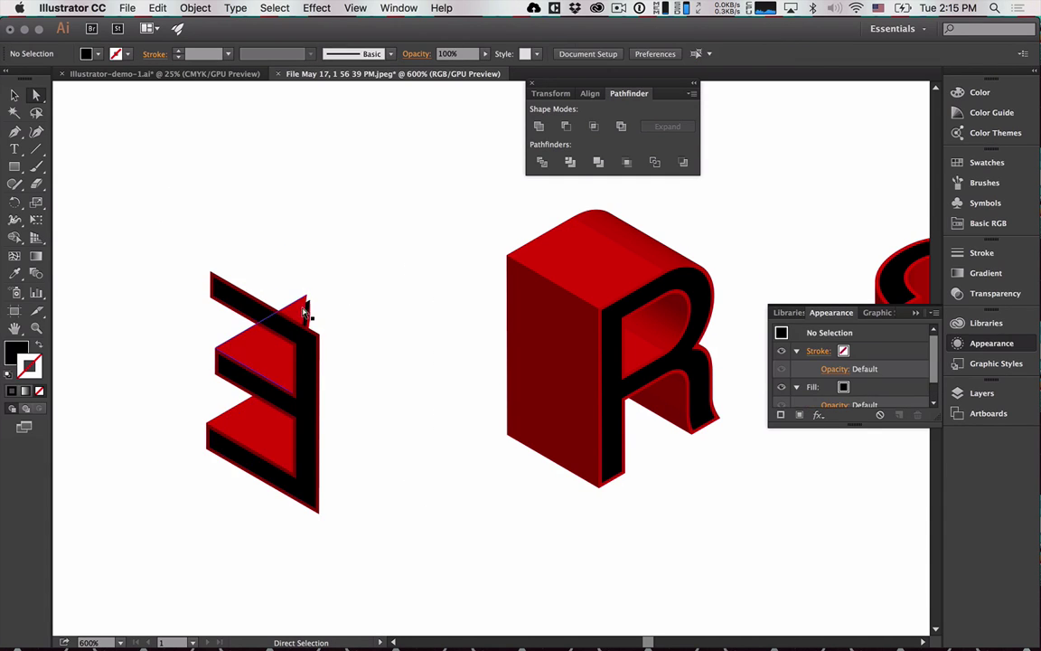
Delete the rear corner anchor points of the R's extruded side and top faces, including the black shape behind them.
drag(483, 217, 521, 505)
key(Delete)
drag(548, 214, 592, 243)
click(490, 257)
drag(499, 237, 541, 450)
key(Delete)
click(547, 432)
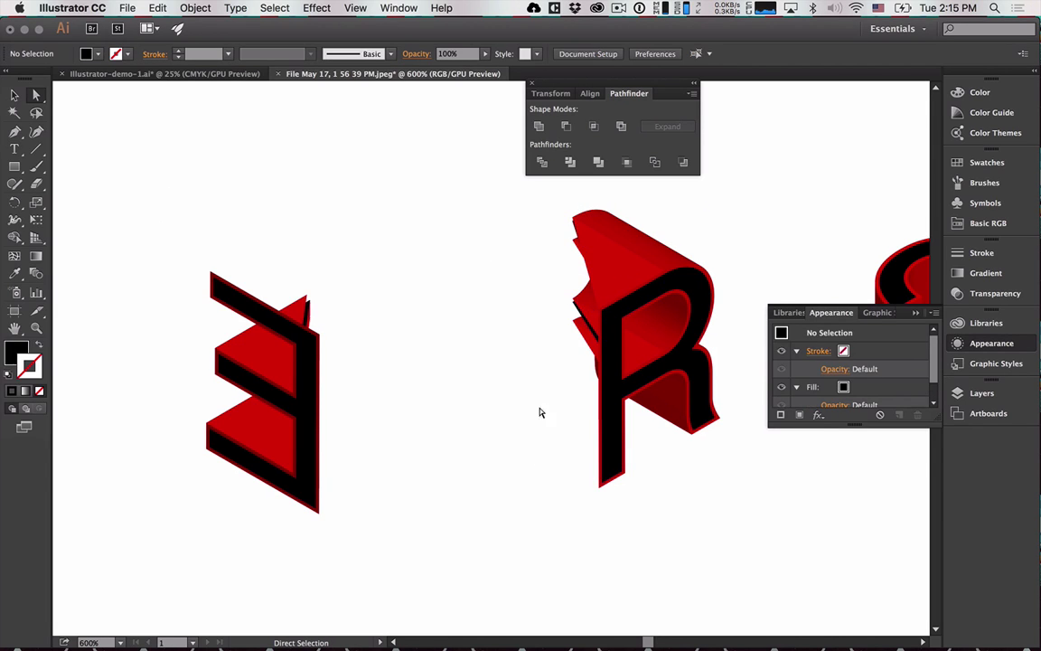
click(574, 217)
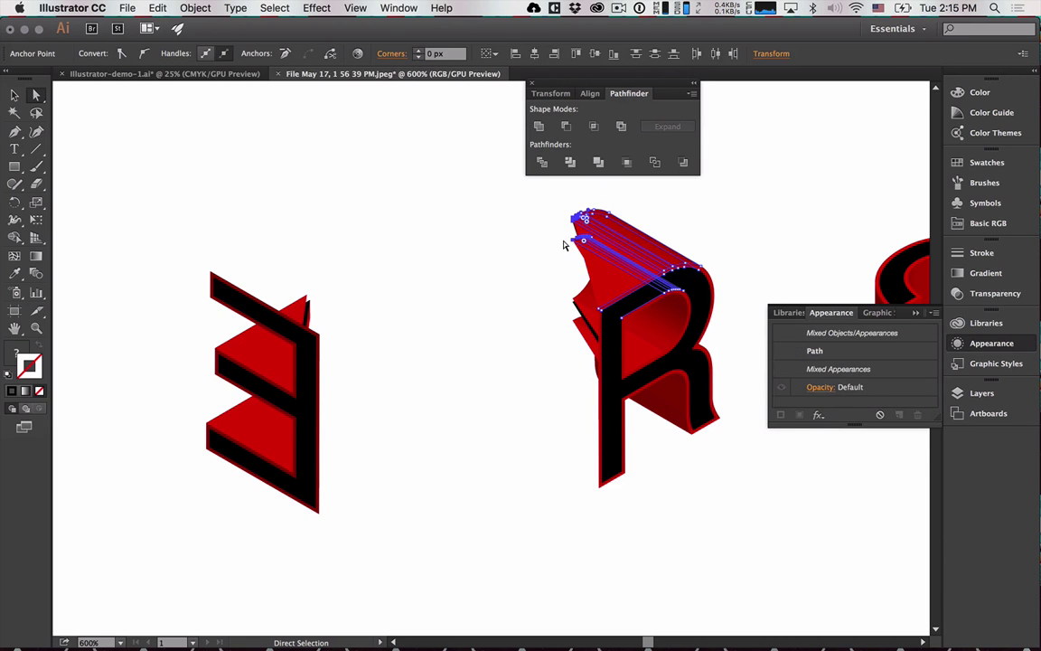
Move the R against the E so their front faces meet along a shared vertical edge.
key(v)
drag(618, 401, 338, 424)
click(494, 533)
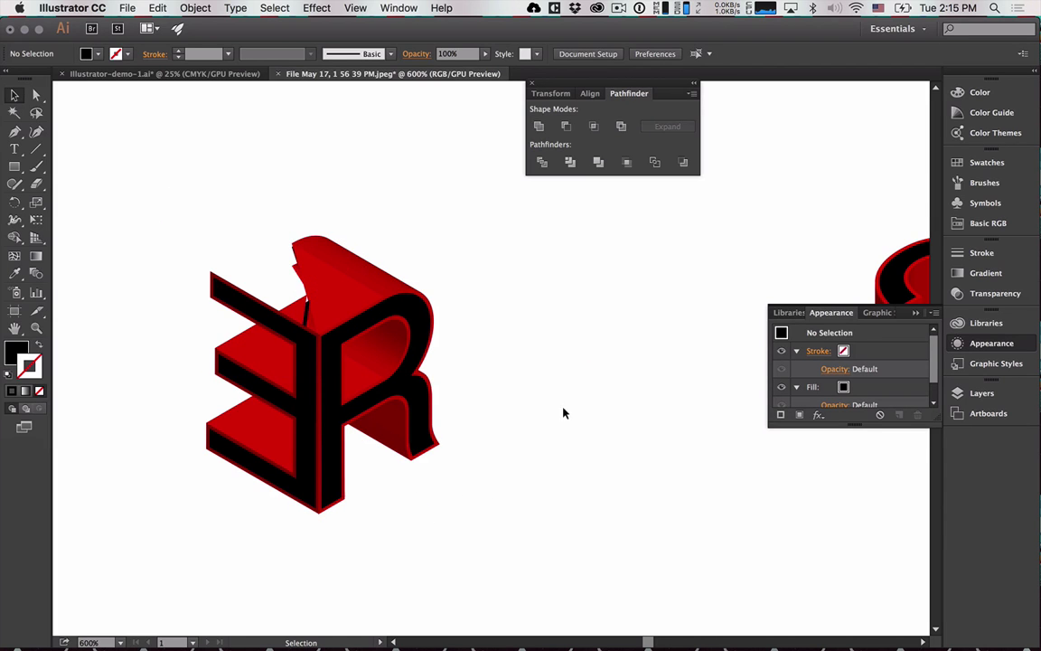
Move the 22 on top of the joined E and R, with its lower front corner at their shared edge.
drag(559, 421, 469, 436)
drag(578, 469, 504, 339)
key(super+minus)
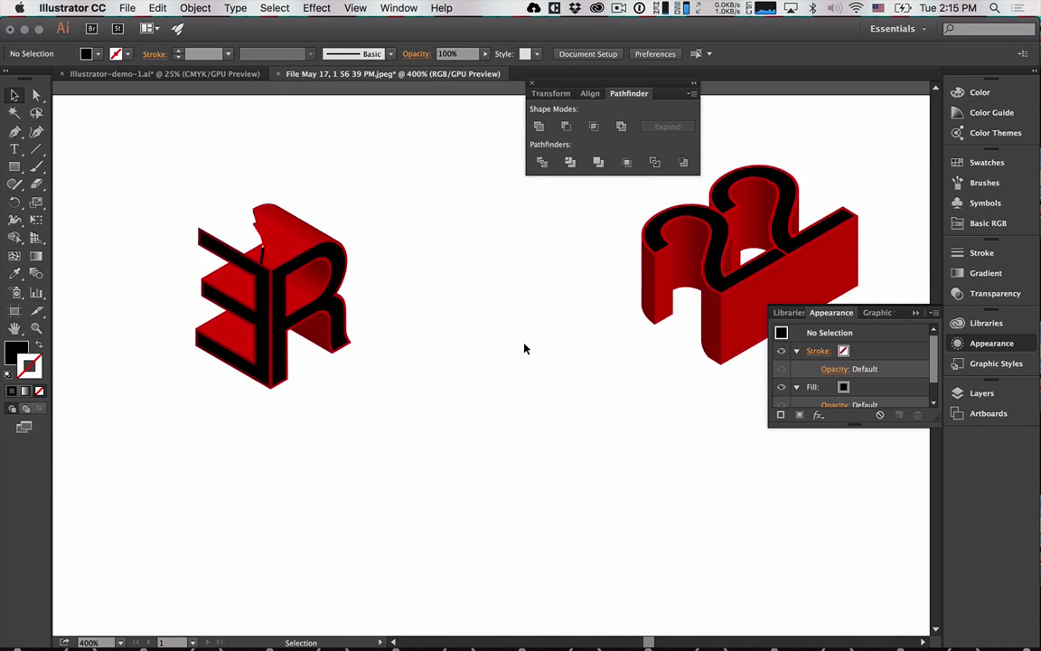
key(super+minus)
key(super+minus)
drag(542, 217, 746, 423)
drag(683, 335, 363, 310)
drag(404, 218, 348, 273)
drag(311, 350, 326, 289)
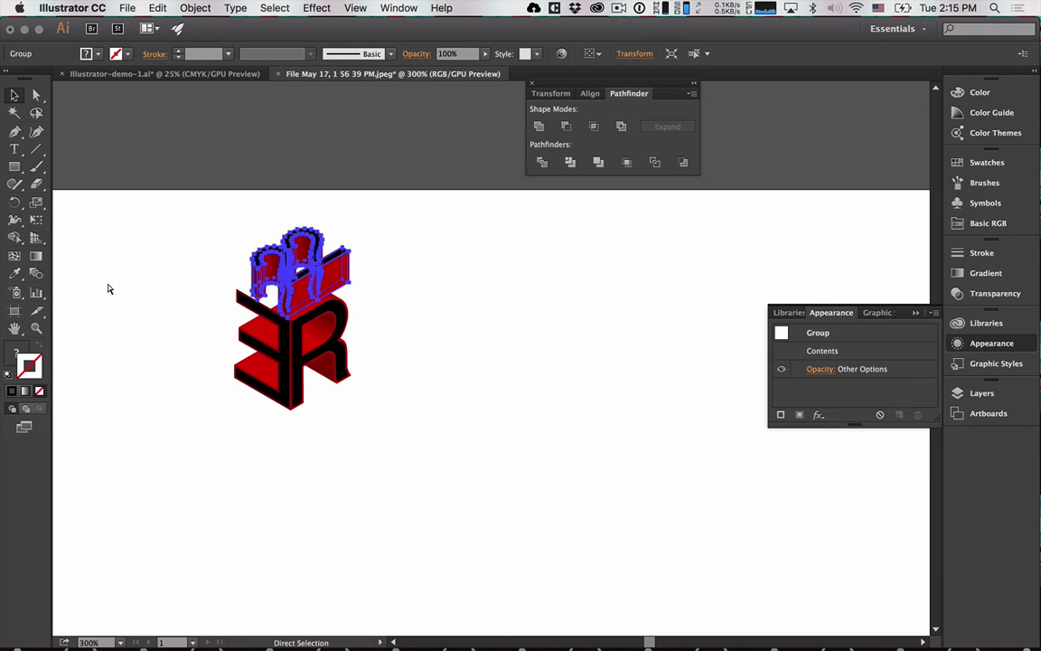
Show the rulers and add vertical guides at the E and R's shared edge and at the R's outer edge.
key(super+r)
drag(58, 271, 290, 351)
drag(64, 284, 354, 354)
drag(352, 369, 357, 395)
scroll(352, 309, up, 3)
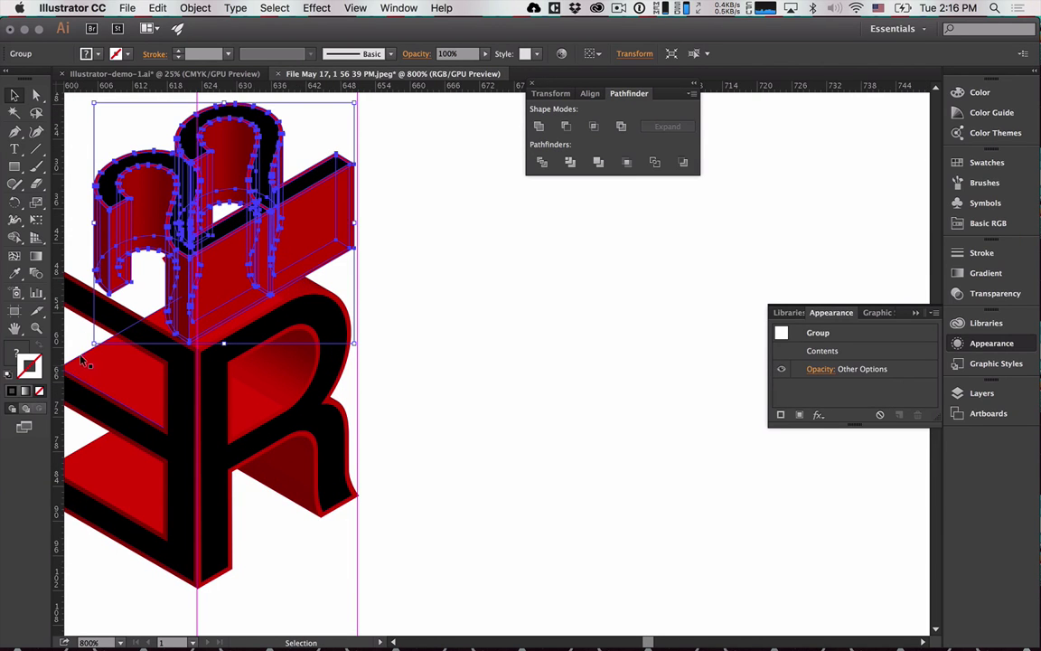
Scale the 22 down slightly and position it so its front corner and outer end fit between the two guides.
drag(355, 102, 107, 332)
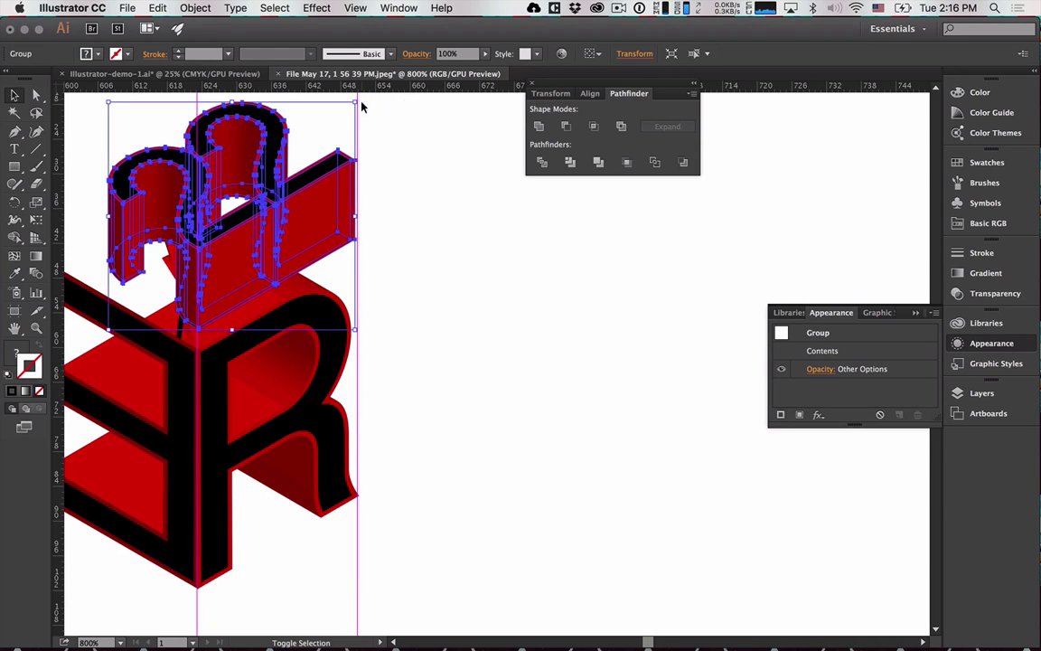
scroll(516, 359, up, 5)
scroll(516, 359, left, 5)
drag(468, 376, 473, 393)
click(550, 473)
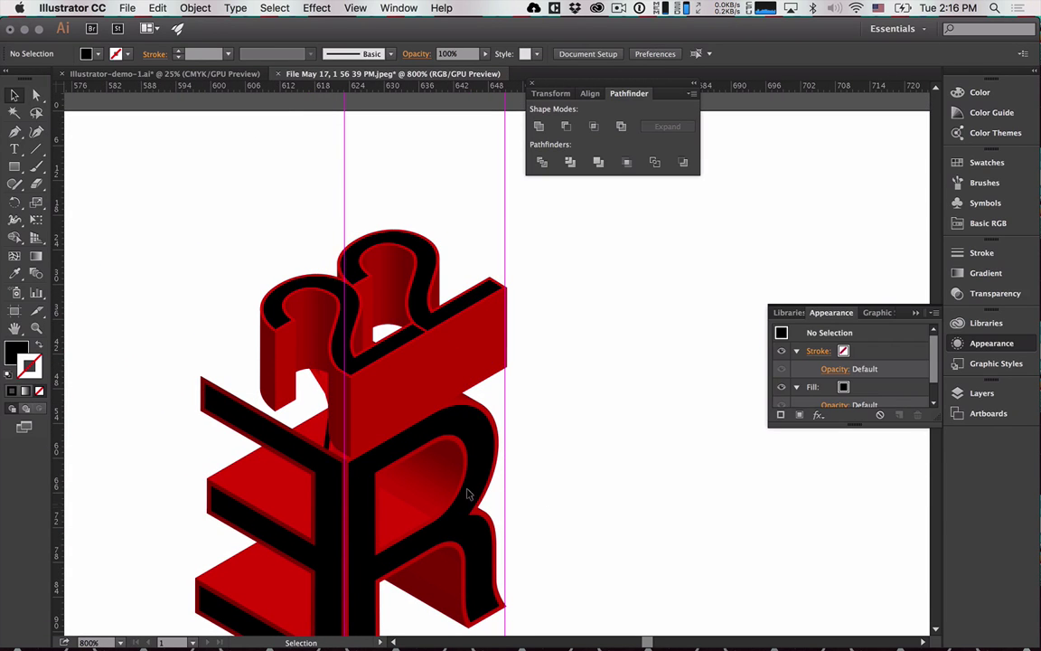
Expand Layer 4 and lock the E and R groups, leaving the 22 group editable.
click(267, 462)
drag(175, 496, 325, 425)
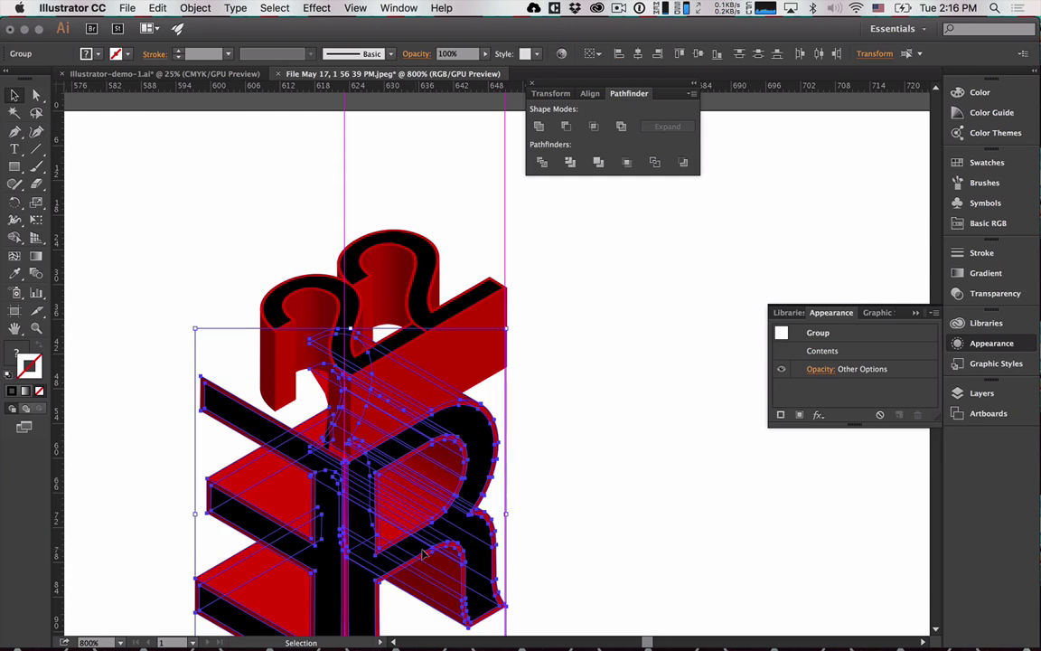
click(596, 508)
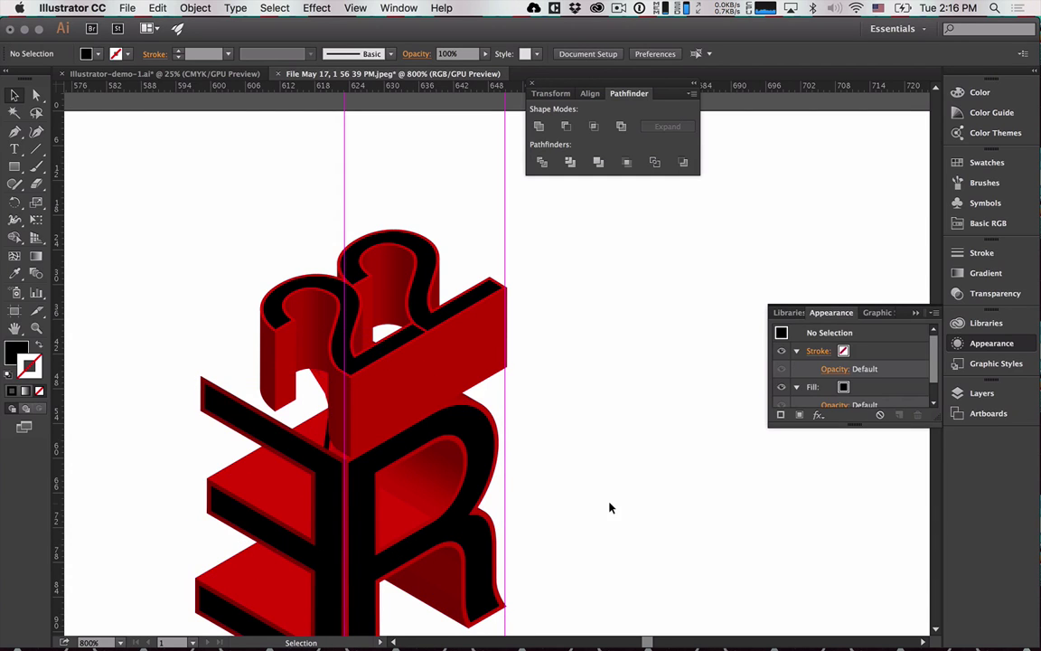
click(454, 361)
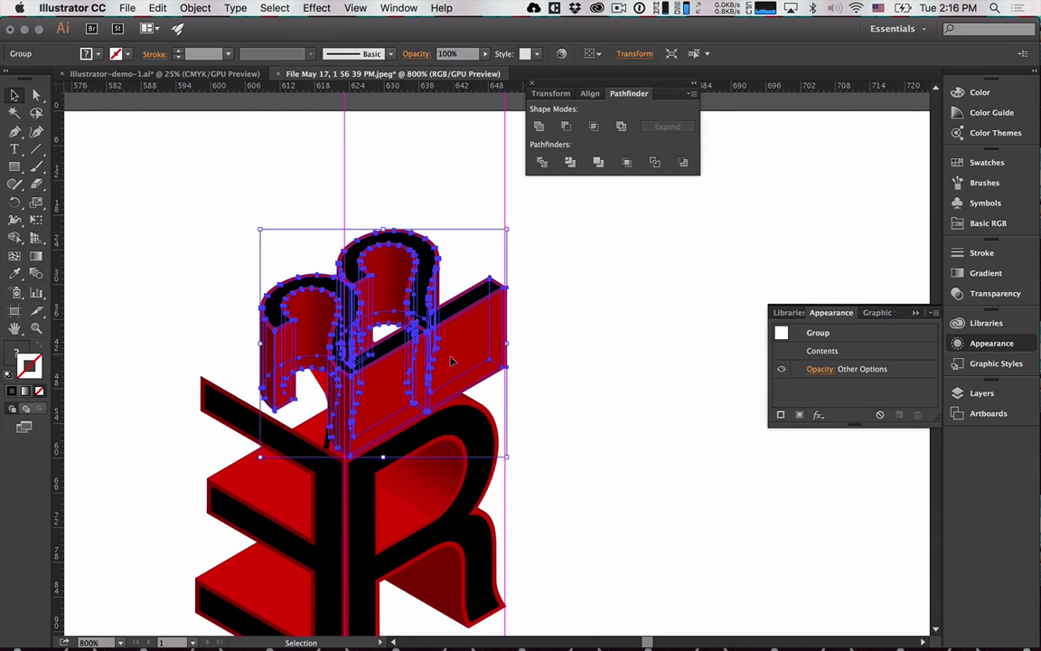
click(684, 484)
drag(174, 526, 636, 570)
click(965, 393)
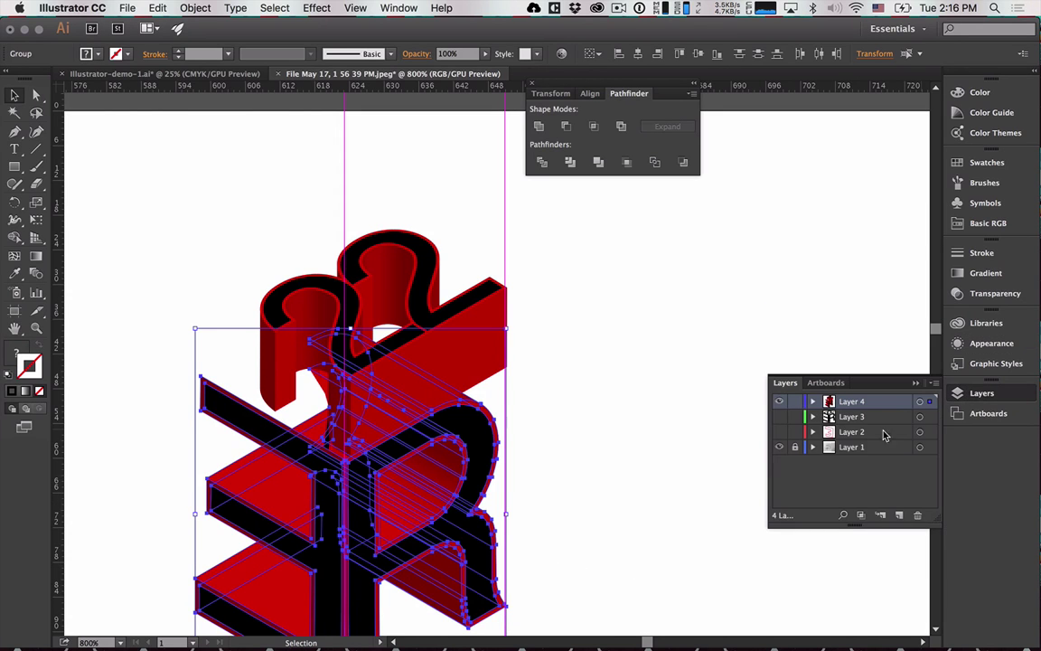
click(812, 401)
scroll(810, 438, down, 2)
drag(796, 440, 795, 455)
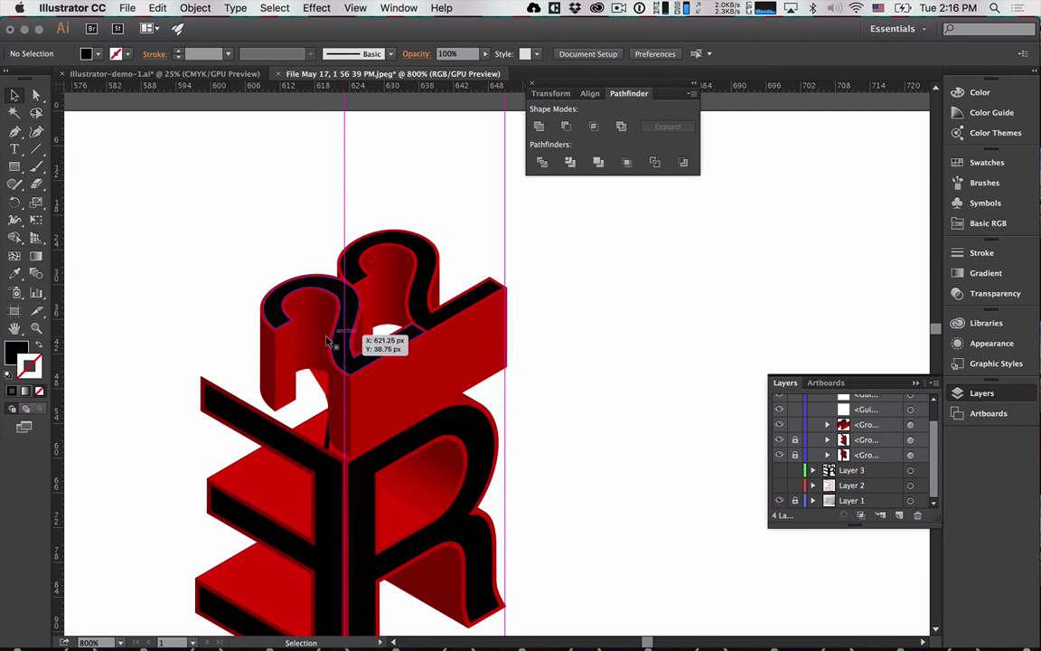
click(392, 359)
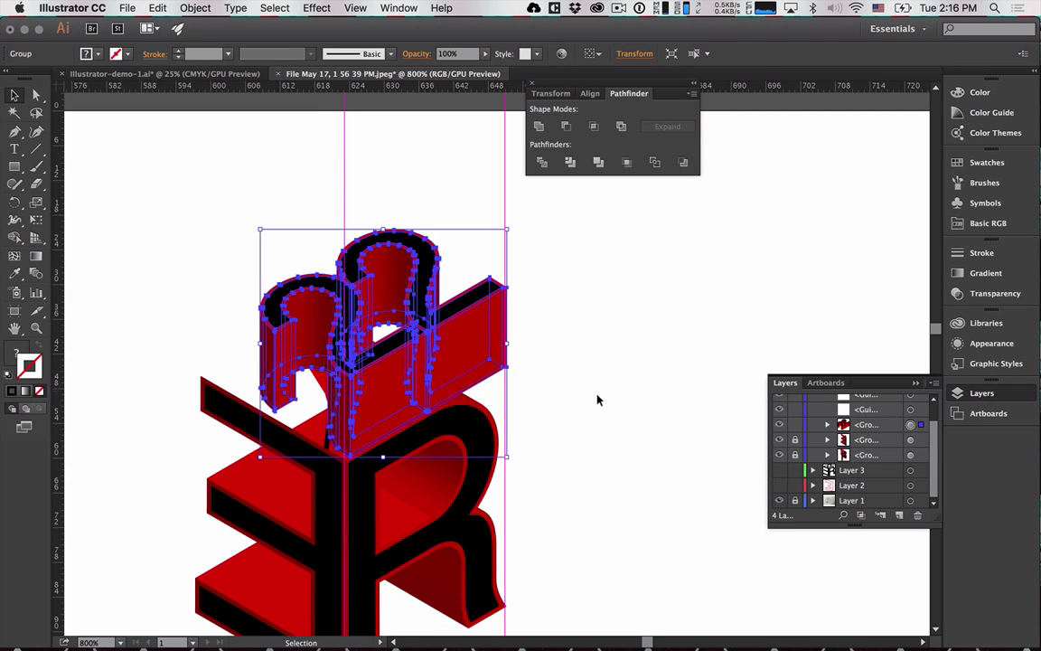
click(593, 428)
Delete the lower anchor points of the front 2's extrusion, beneath its curl and along its stem and base.
click(39, 100)
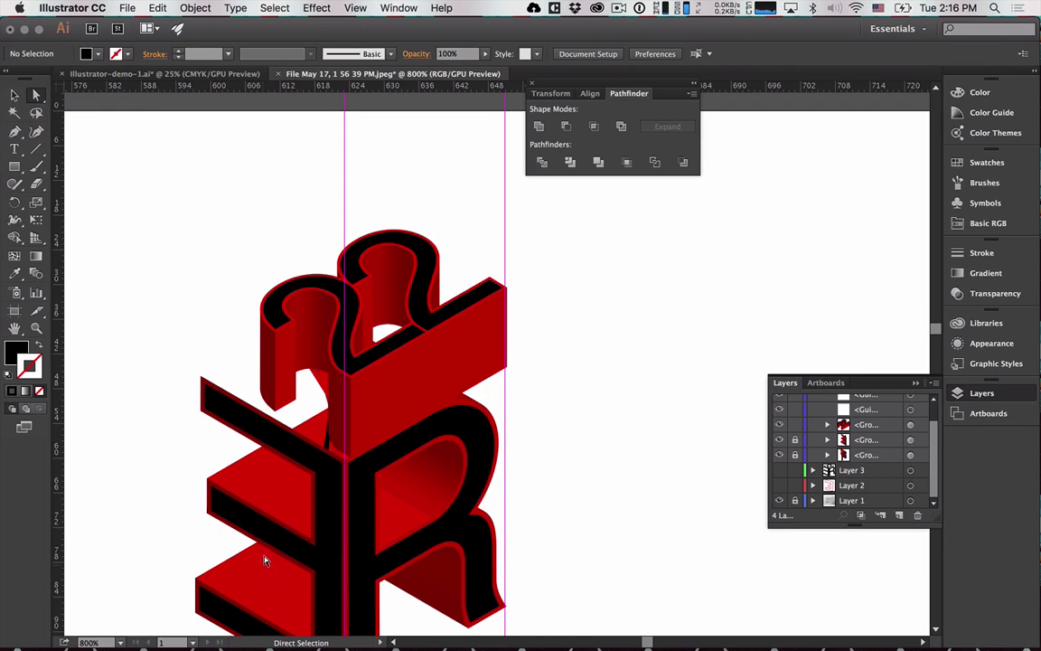
drag(242, 364, 299, 423)
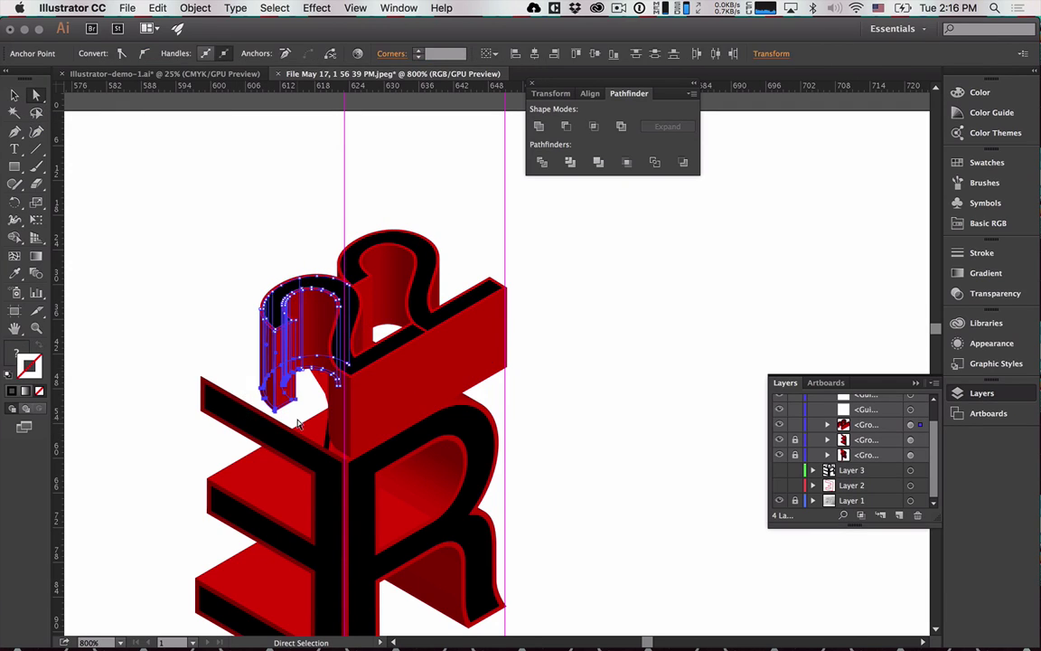
key(Delete)
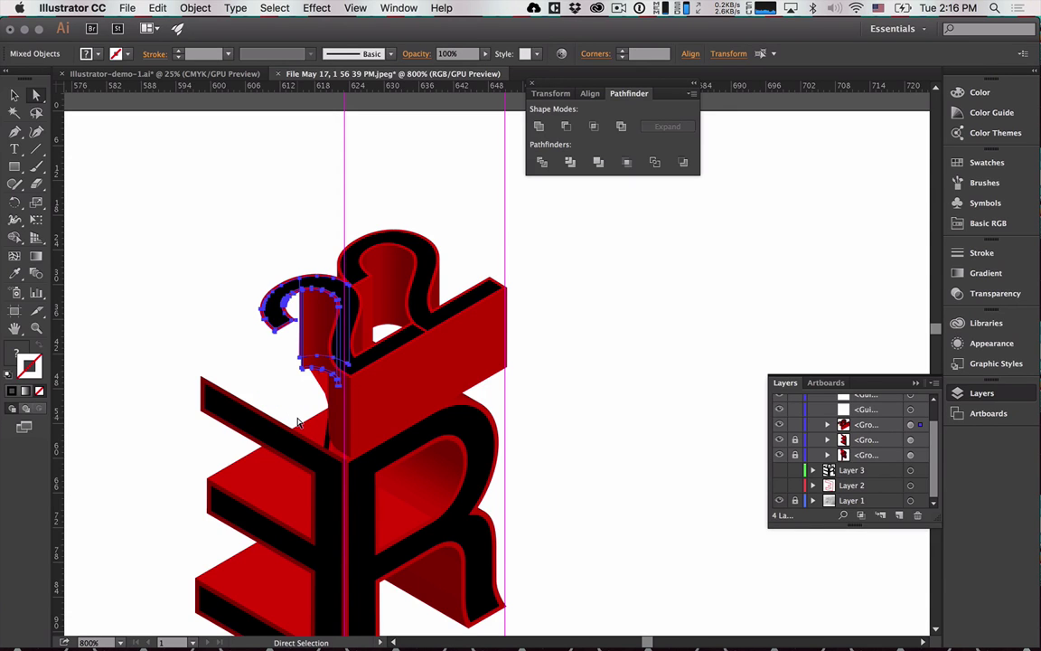
key(super+z)
click(268, 403)
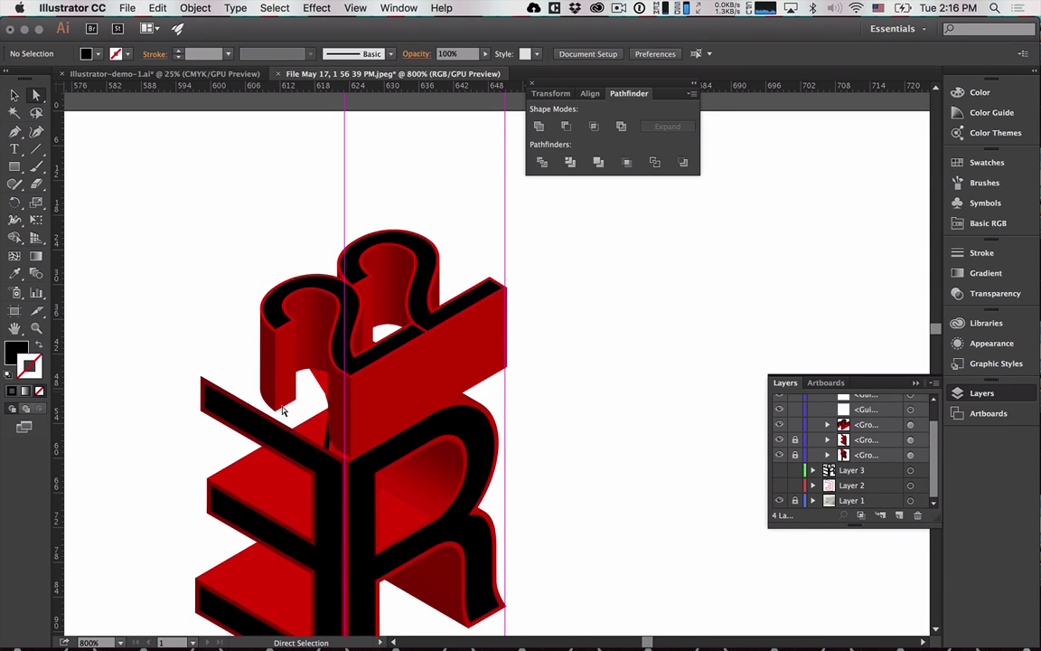
click(312, 423)
key(Delete)
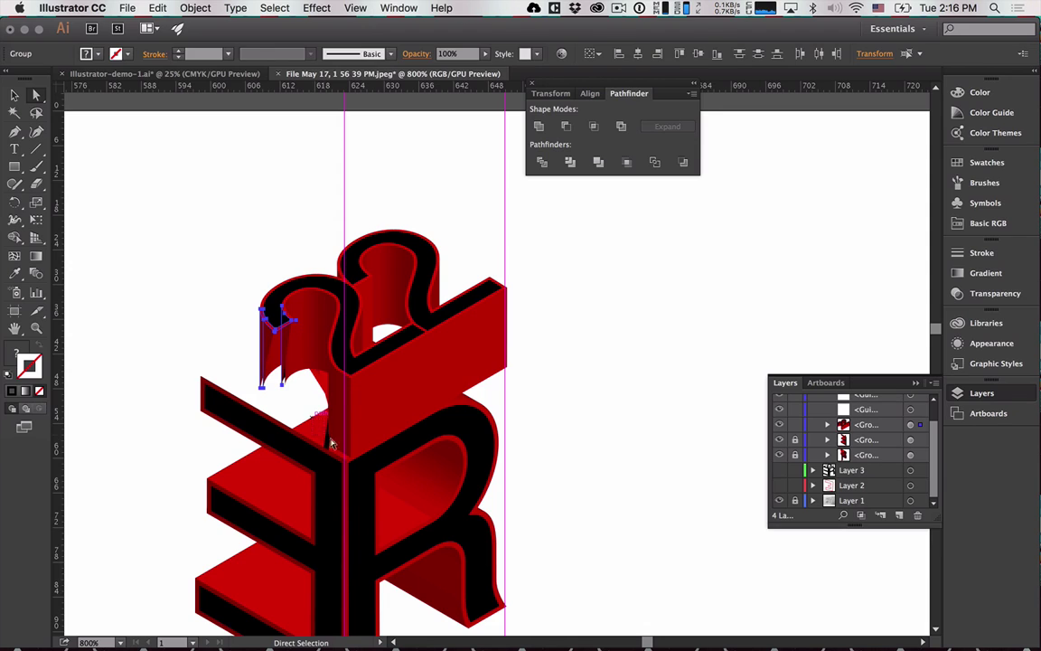
click(435, 462)
key(super+z)
key(super+z)
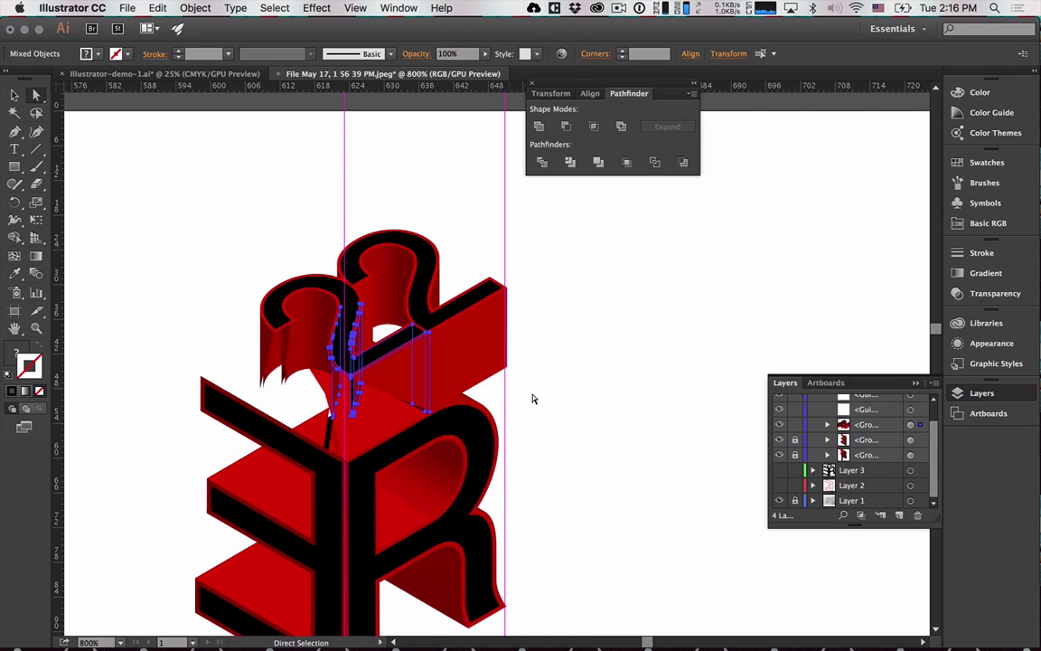
Delete the lower anchor points of the rear 2's extruded base face, around its inner corner and outer end.
drag(371, 398, 502, 431)
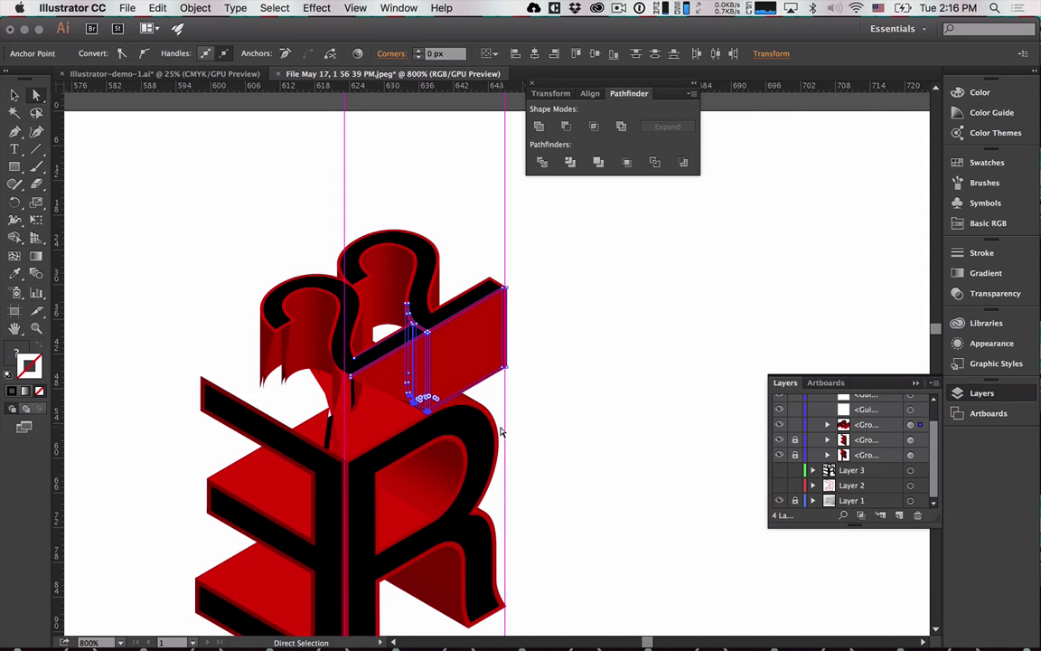
key(Delete)
drag(589, 408, 447, 264)
key(Delete)
key(Delete)
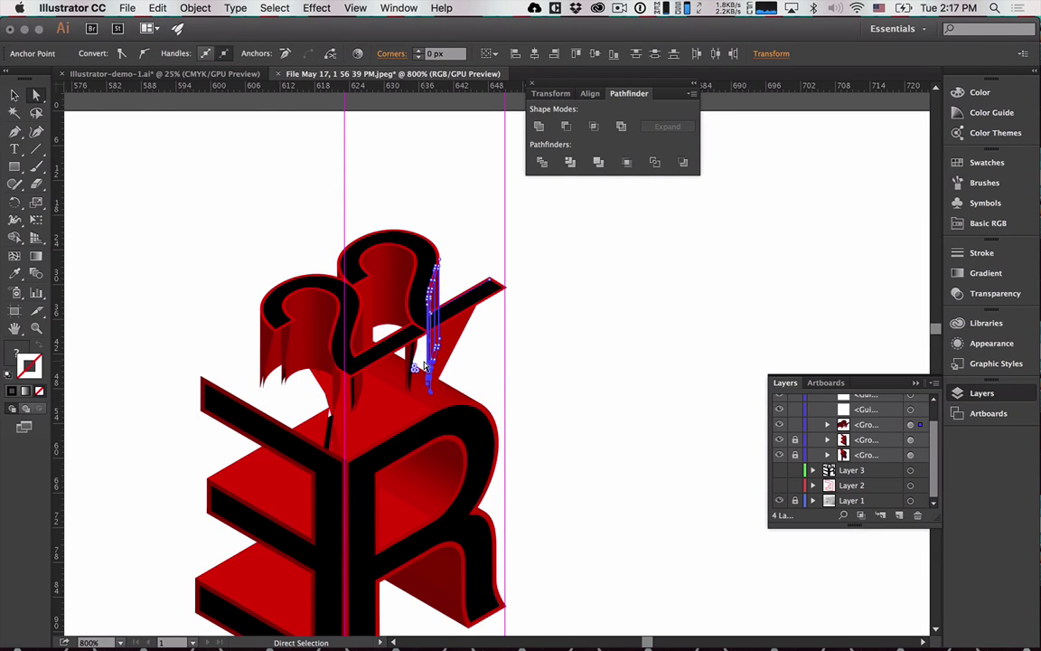
Delete the leftover red wedge beneath the rear 2's base.
drag(488, 296, 416, 424)
key(Delete)
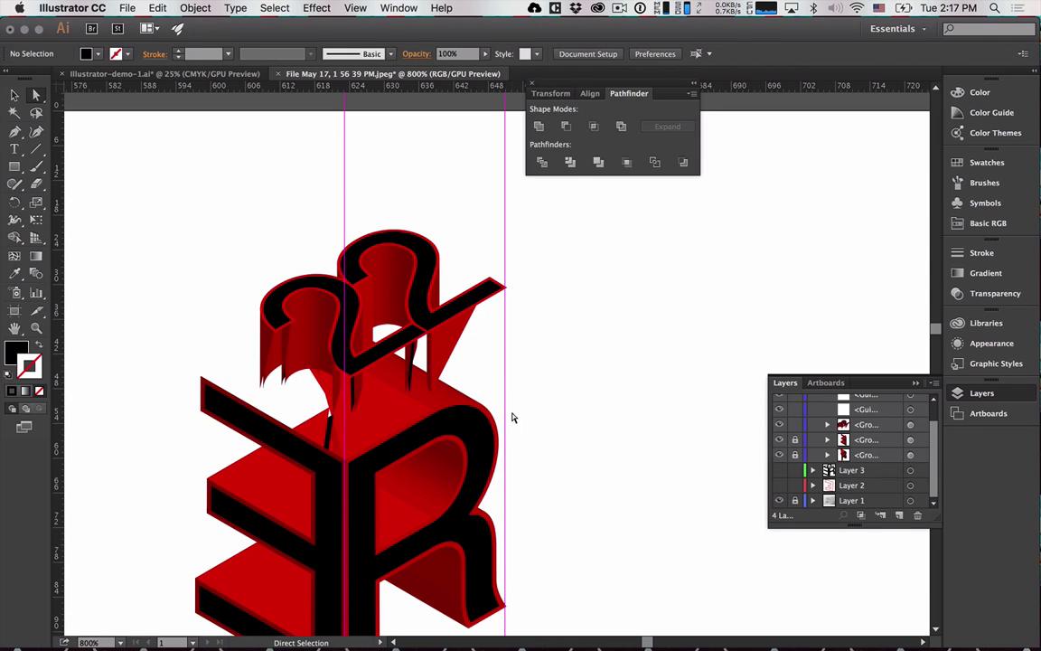
click(421, 387)
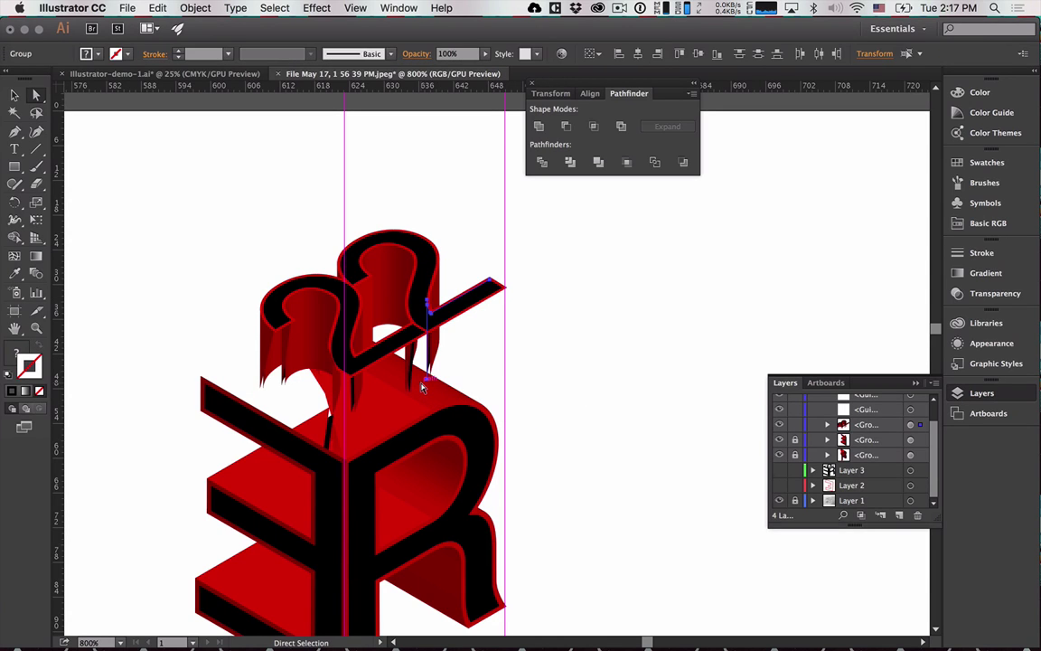
key(Delete)
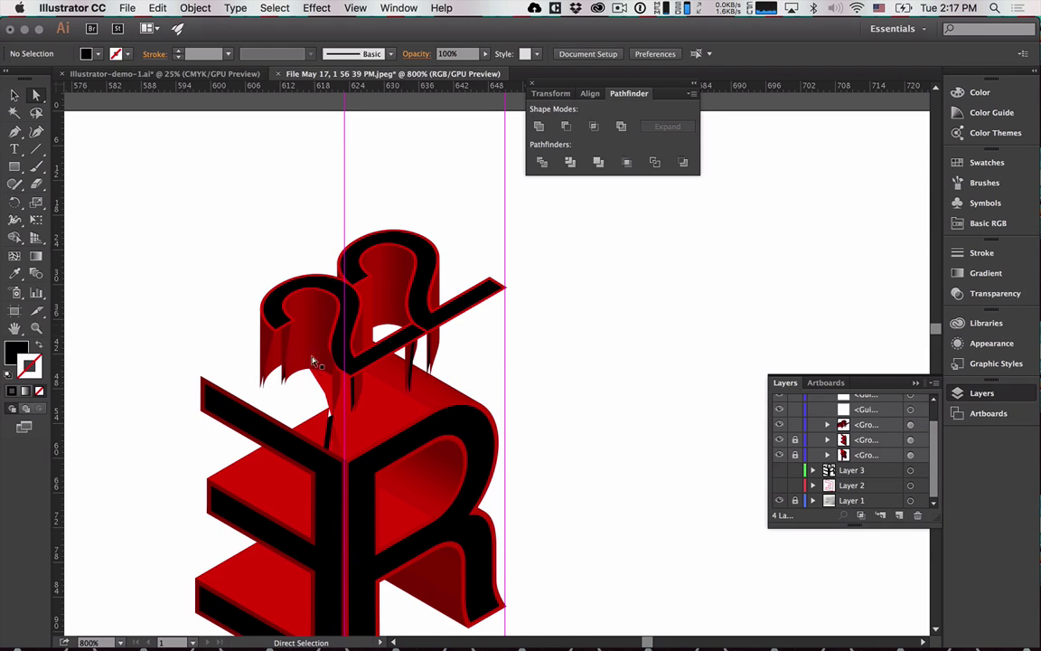
Move the 22 group down so its front corner meets the top of the E and R's shared edge.
key(v)
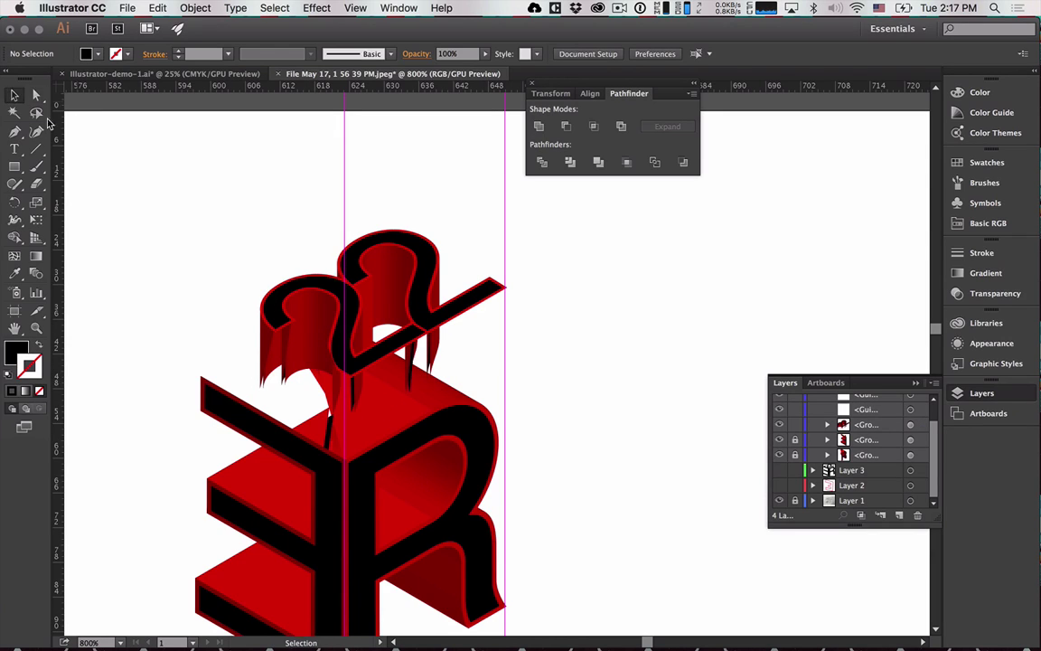
drag(216, 222, 481, 396)
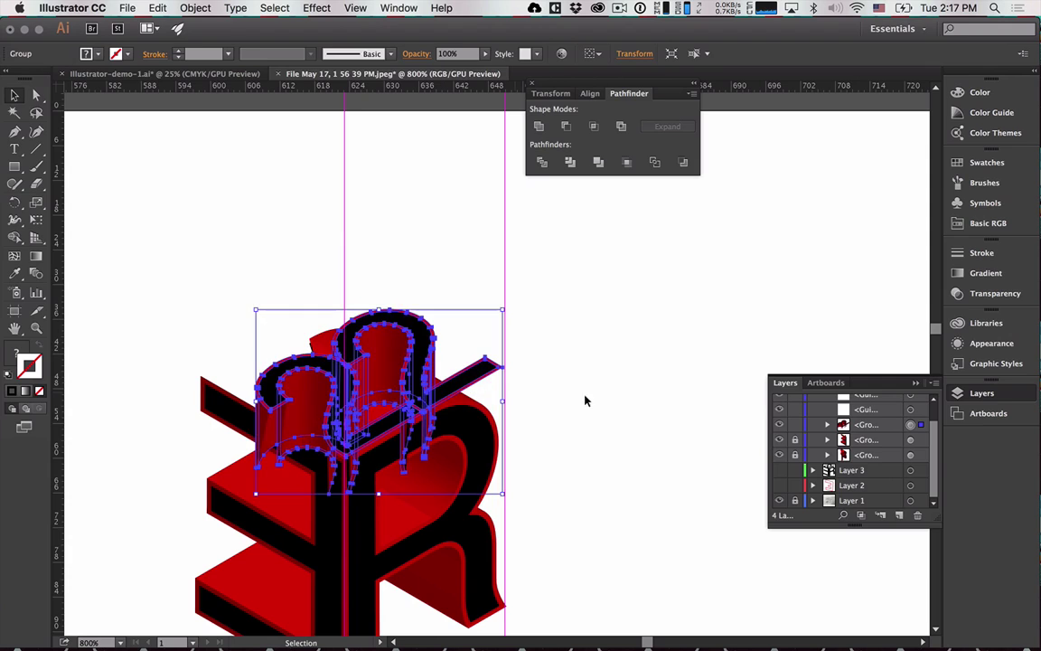
click(542, 402)
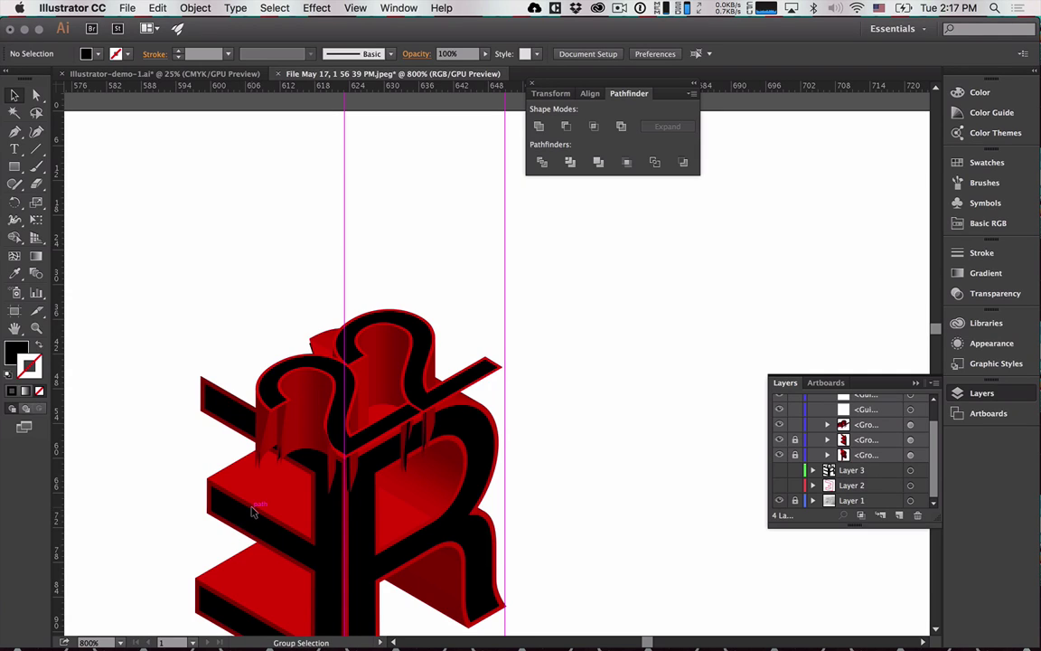
Unlock the E and R groups and bring both in front of the 22.
click(795, 440)
drag(178, 374, 217, 542)
shift+click(479, 570)
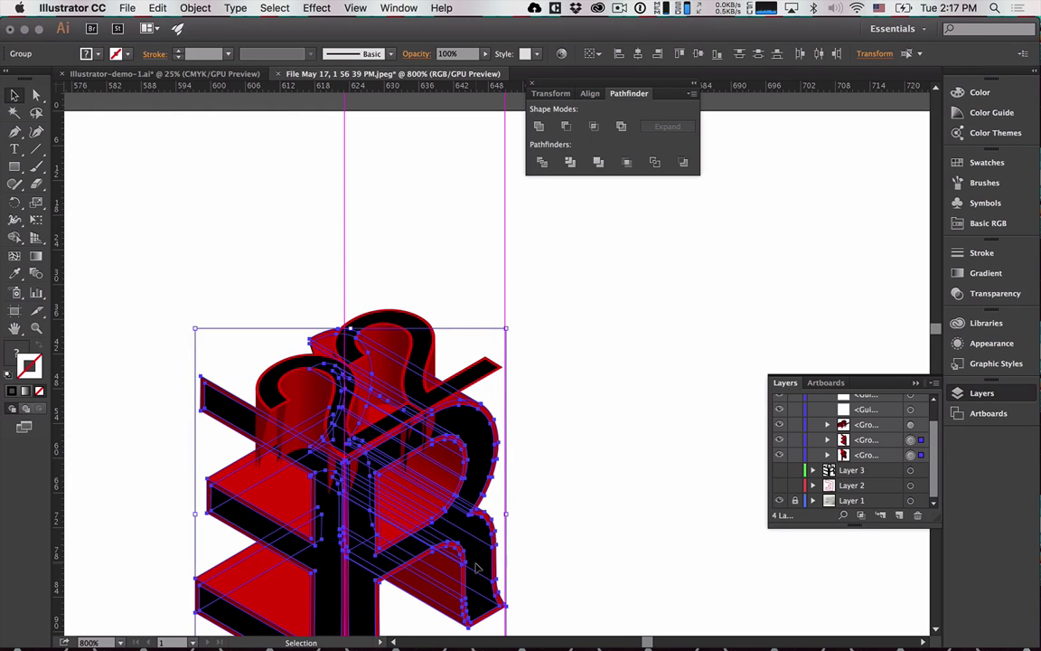
click(537, 554)
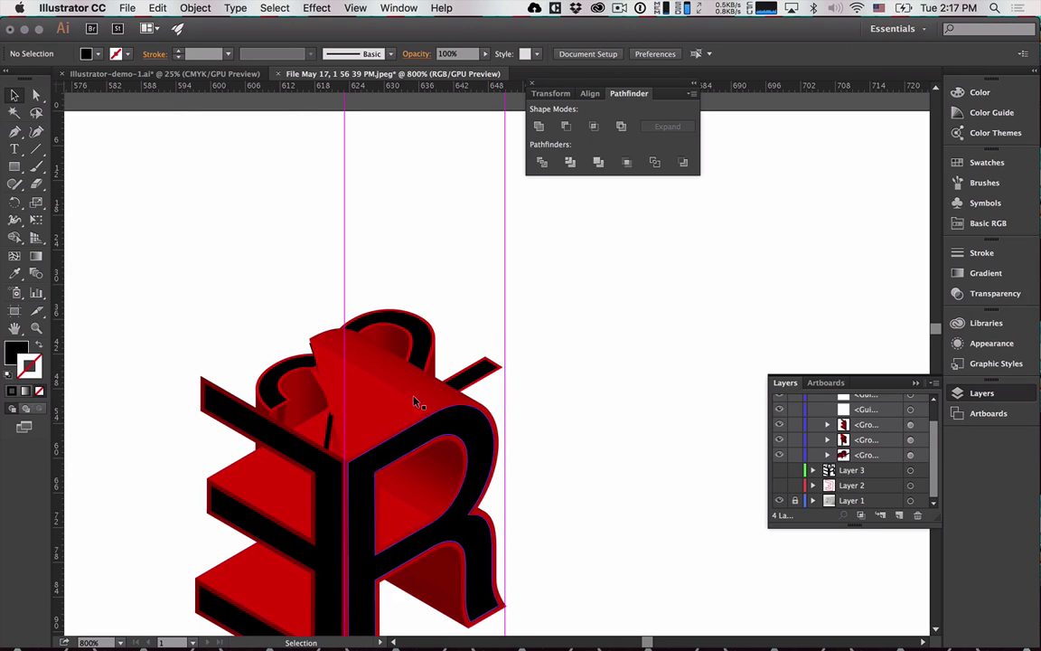
Select all the artwork and try the Pathfinder modes Unite, Minus Front, Intersect and Exclude, undoing each result.
key(super+a)
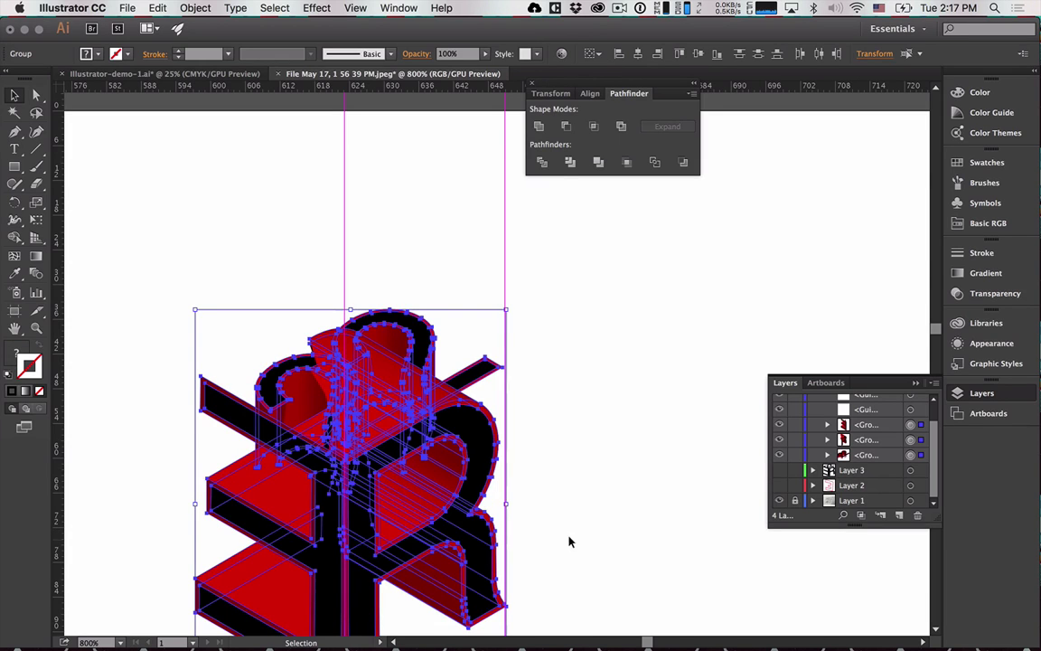
click(538, 126)
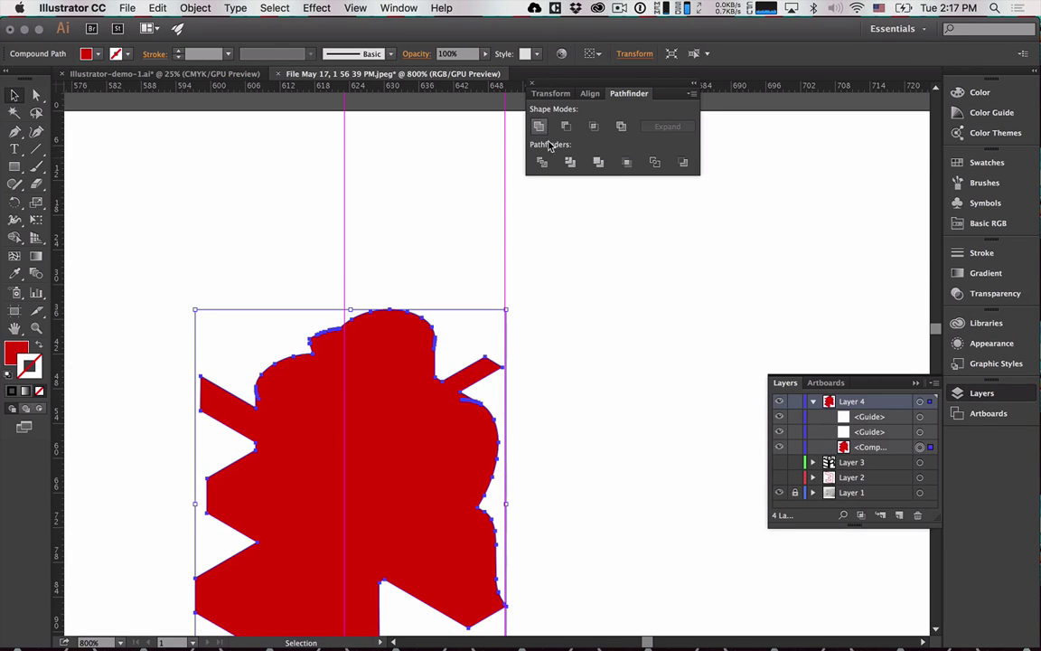
key(super+z)
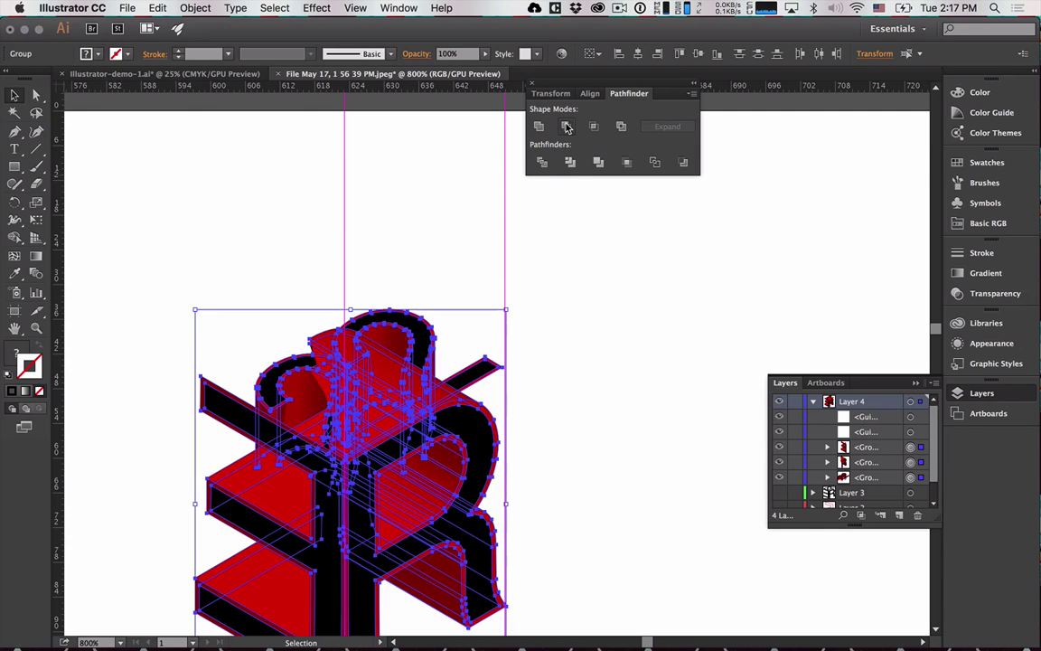
click(562, 126)
click(645, 360)
click(596, 128)
click(653, 357)
click(620, 125)
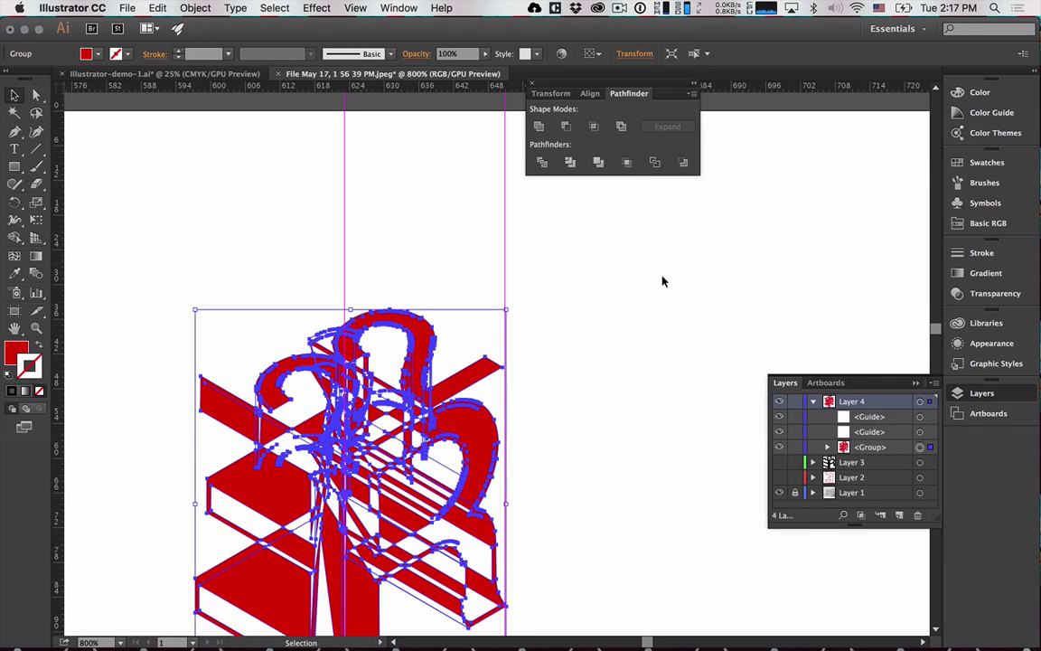
key(cmd+z)
Apply the Pathfinder Merge to the selected E, R and 22 groups.
click(597, 163)
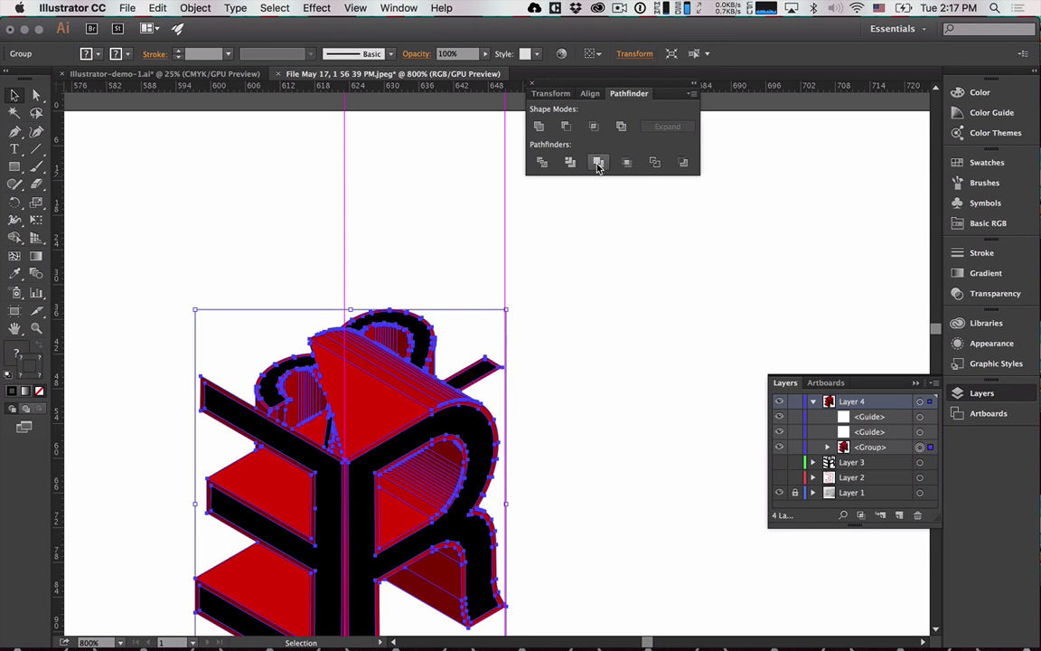
Undo the Merge, then try the Pathfinder Trim and Divide on all the artwork, undoing each result.
key(cmd+z)
click(570, 163)
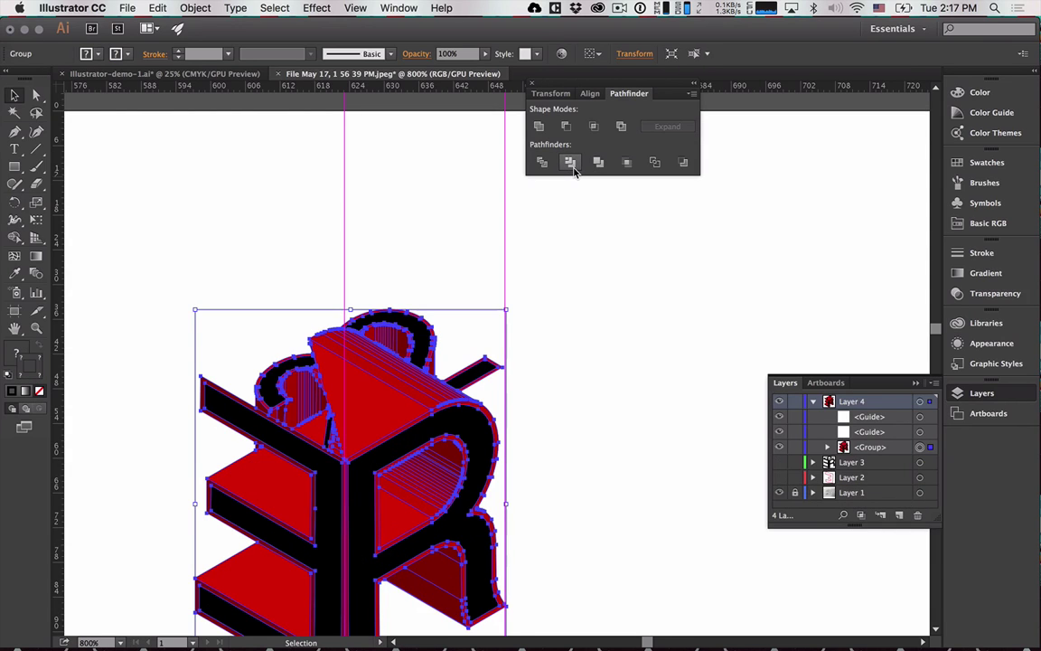
key(cmd+z)
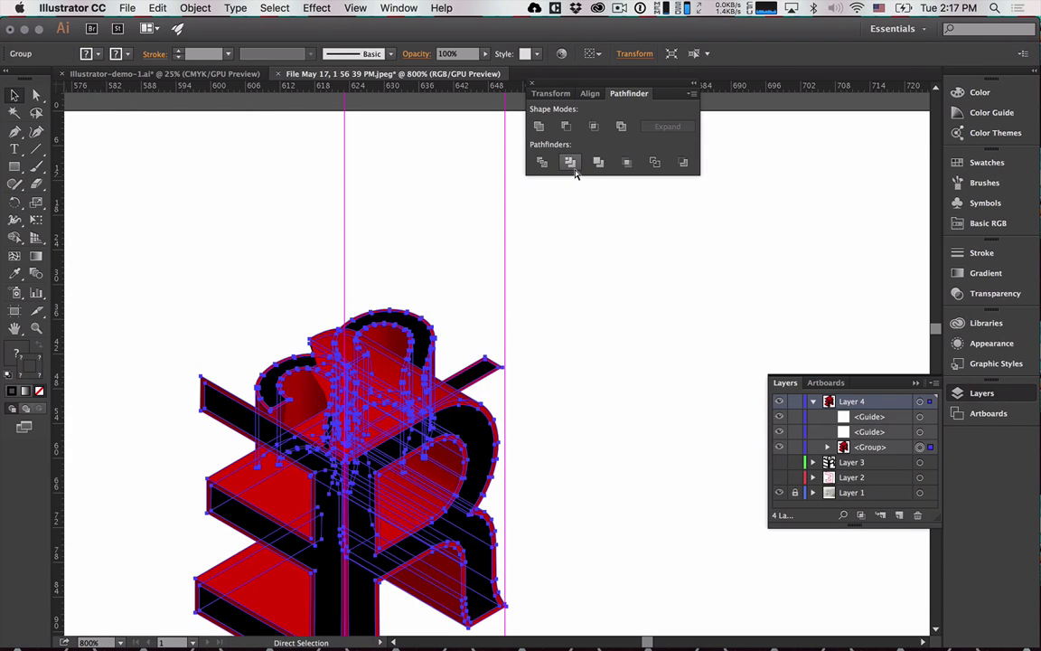
click(543, 164)
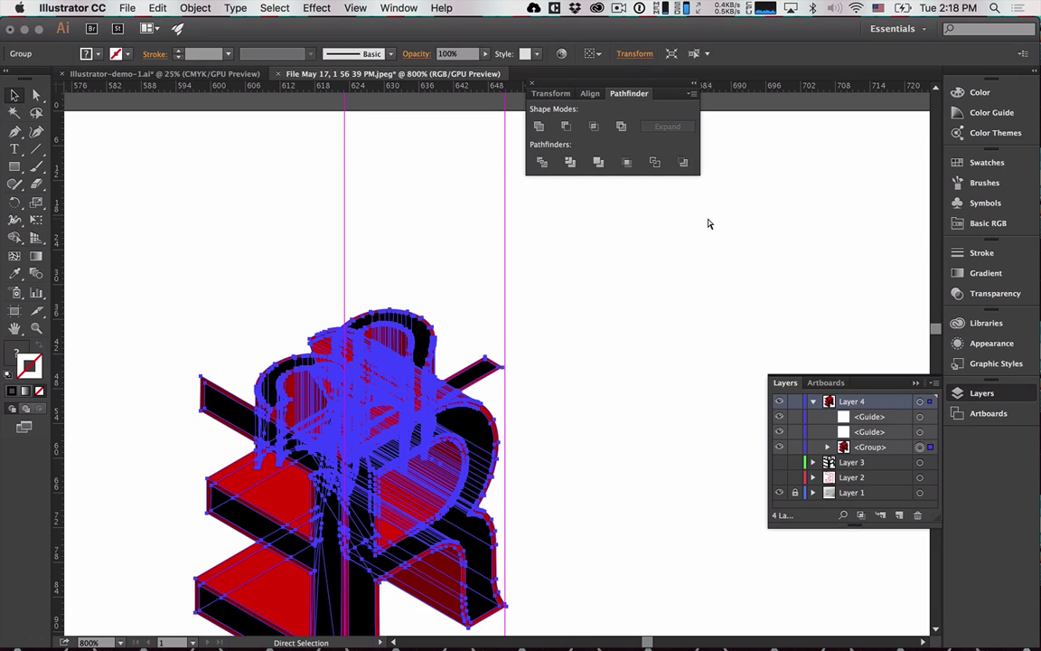
key(super+z)
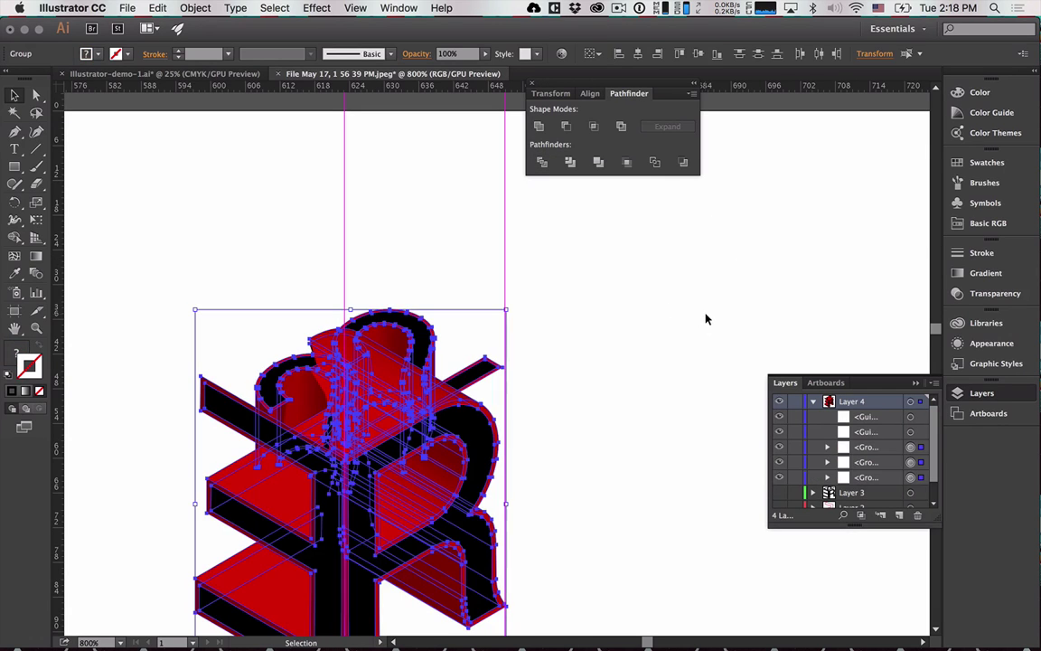
Step back to the 22 group alone and bring it forward one level, between the E and the R in the stacking order.
key(super+z)
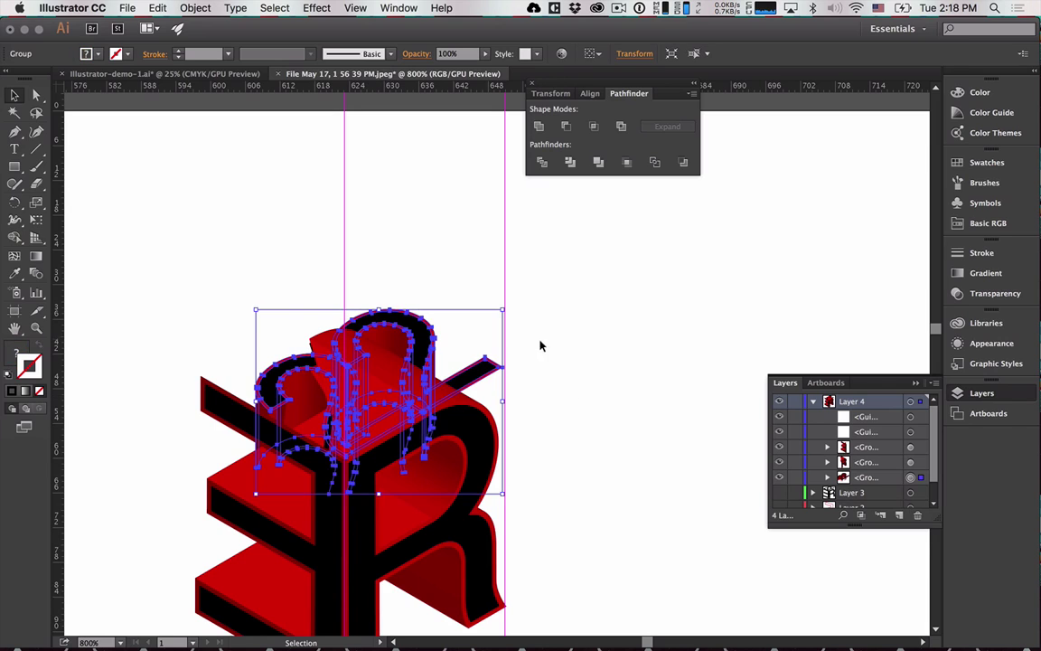
key(super+bracketright)
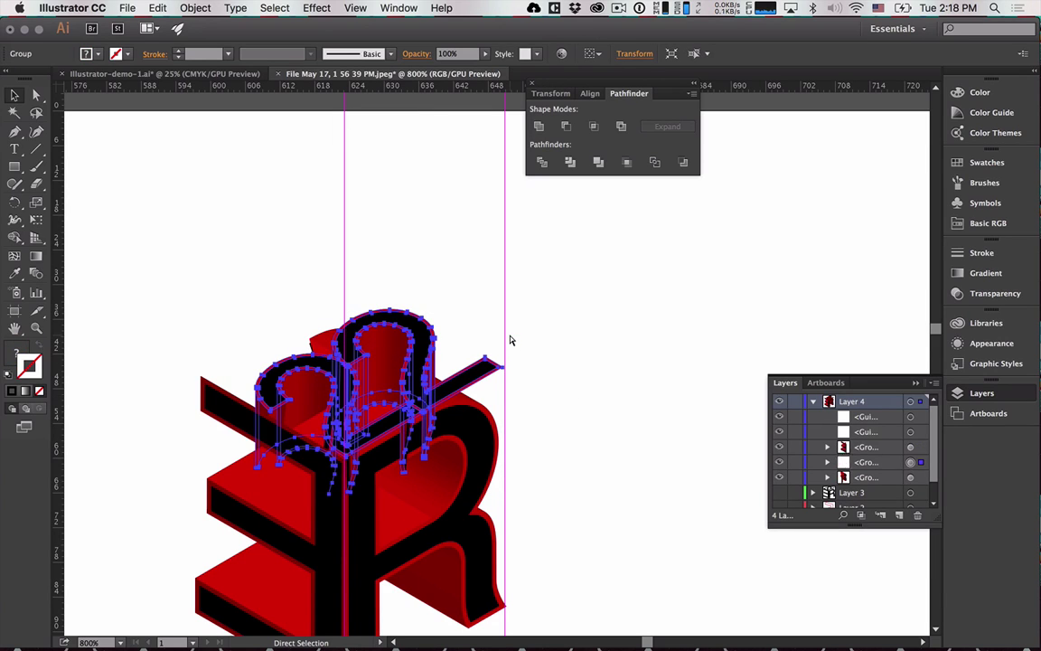
click(586, 399)
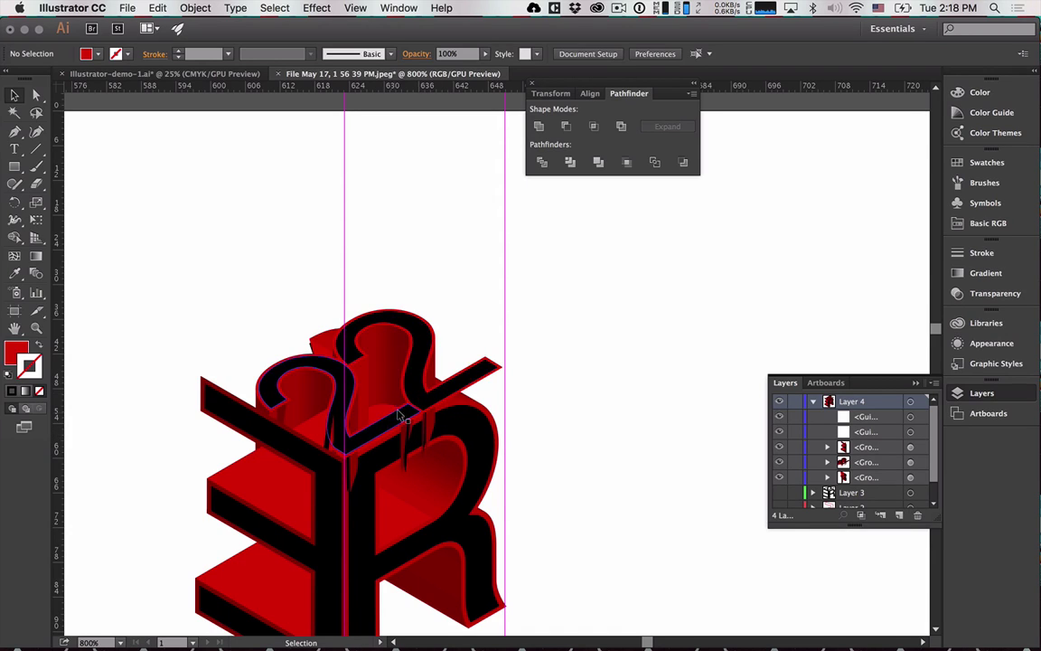
scroll(490, 493, down, 2)
scroll(570, 505, down, 3)
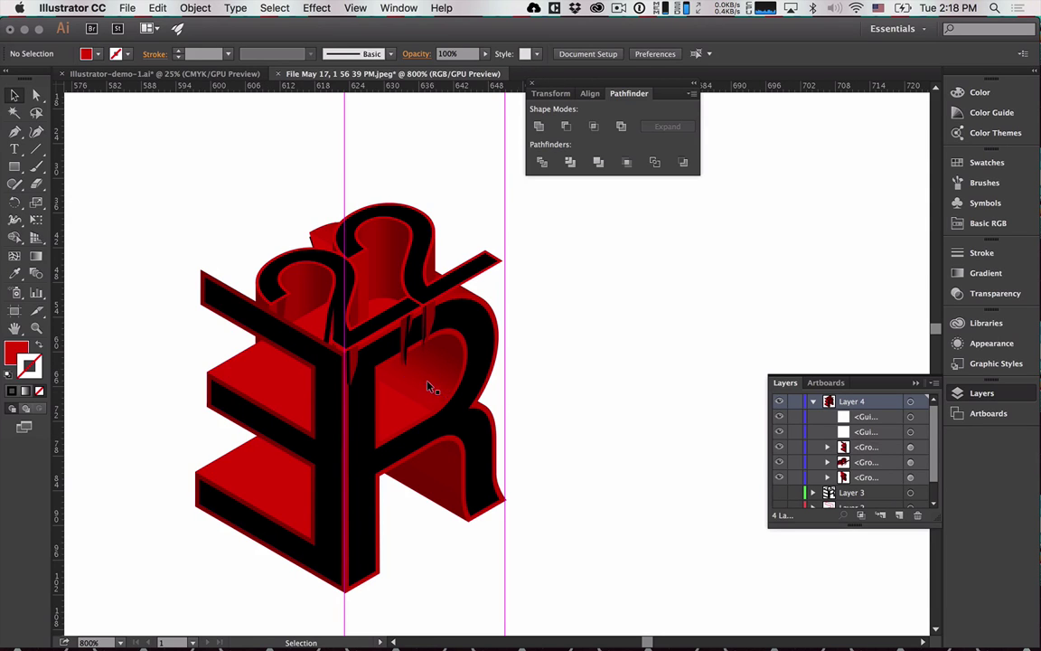
Lock the E and R groups, leaving the 22 group editable.
key(a)
drag(330, 301, 465, 386)
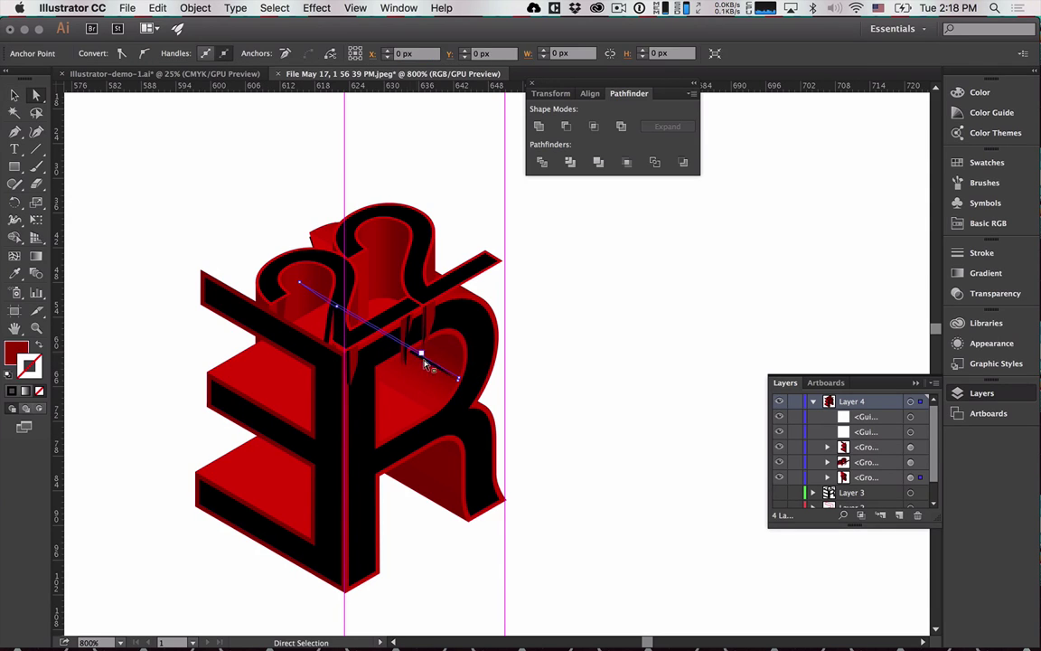
click(546, 409)
key(v)
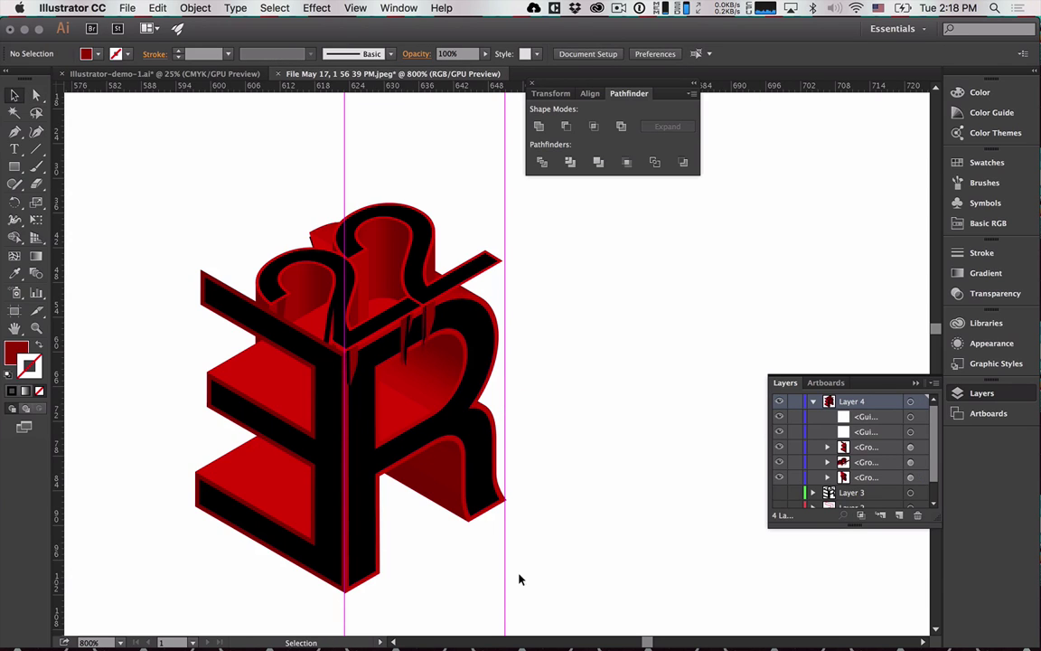
drag(234, 548, 173, 439)
key(super+2)
key(a)
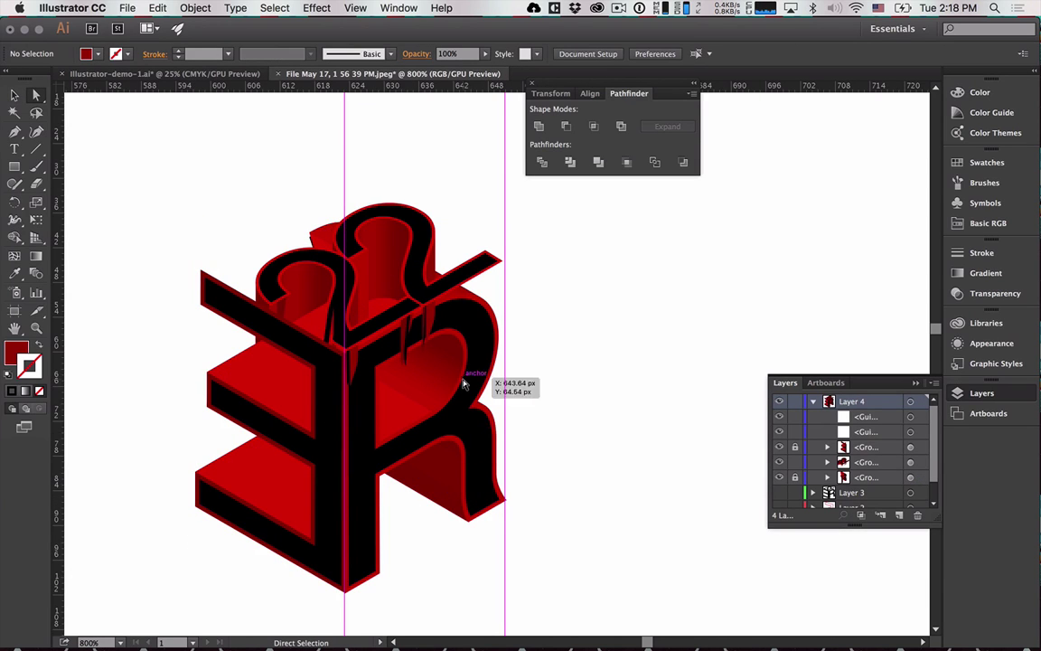
Delete the 22's extruded side pieces that hang down over the front faces of the E and R.
click(399, 343)
alt+click(399, 341)
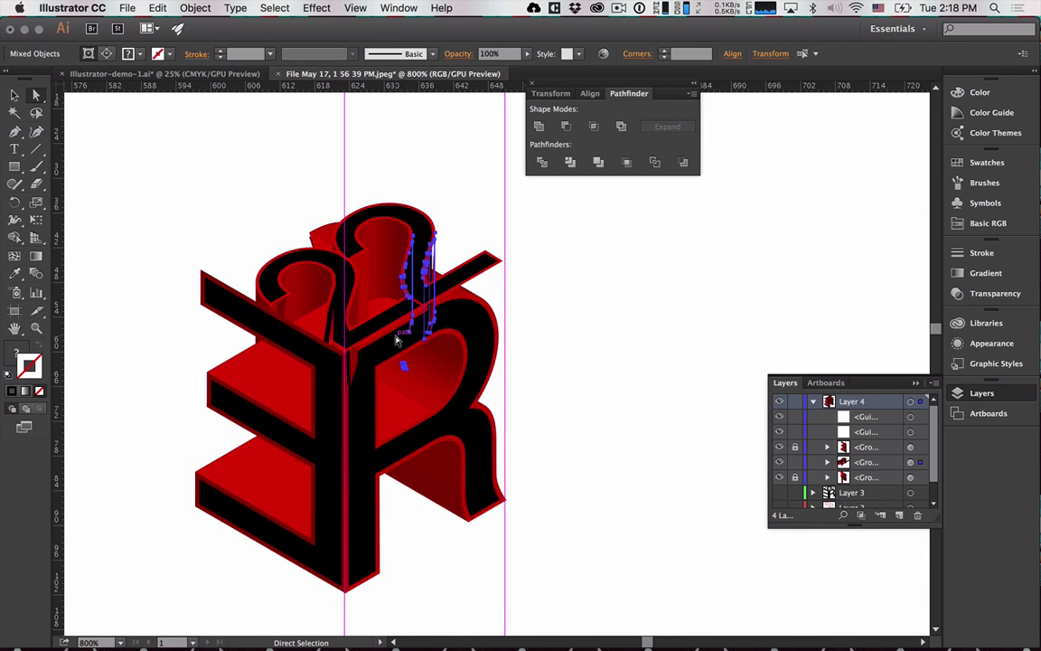
key(shift+super+a)
click(301, 355)
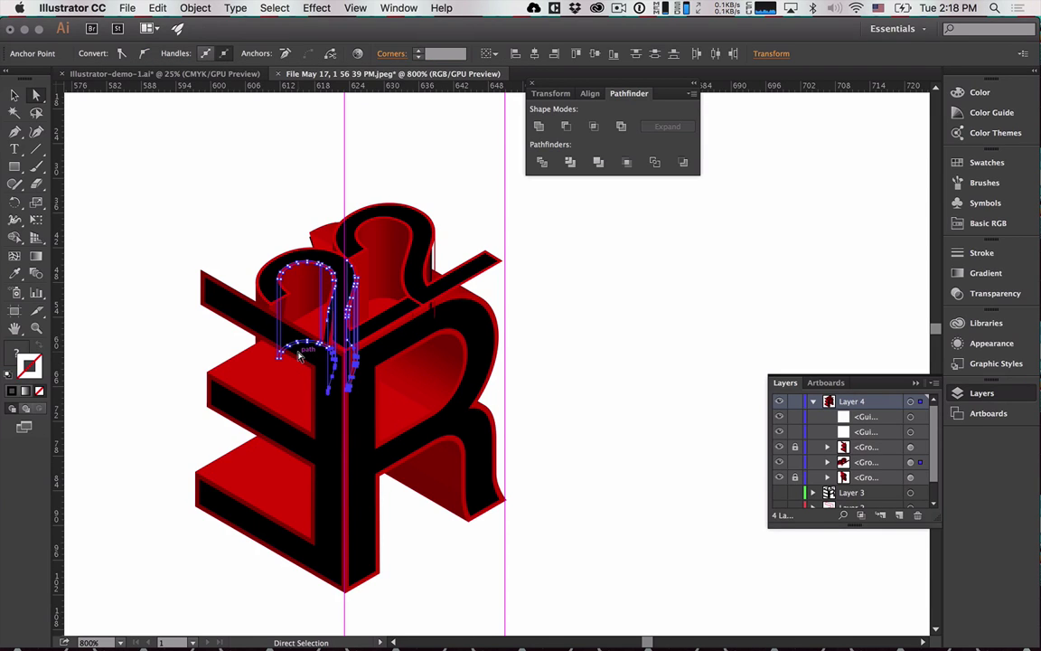
key(Delete)
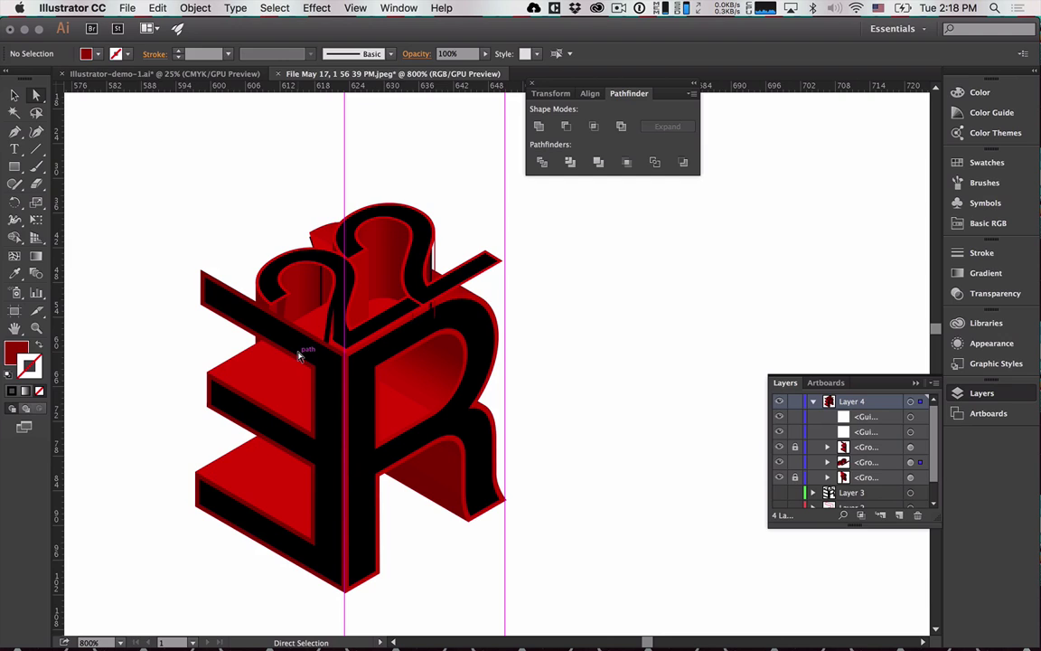
click(429, 311)
key(Delete)
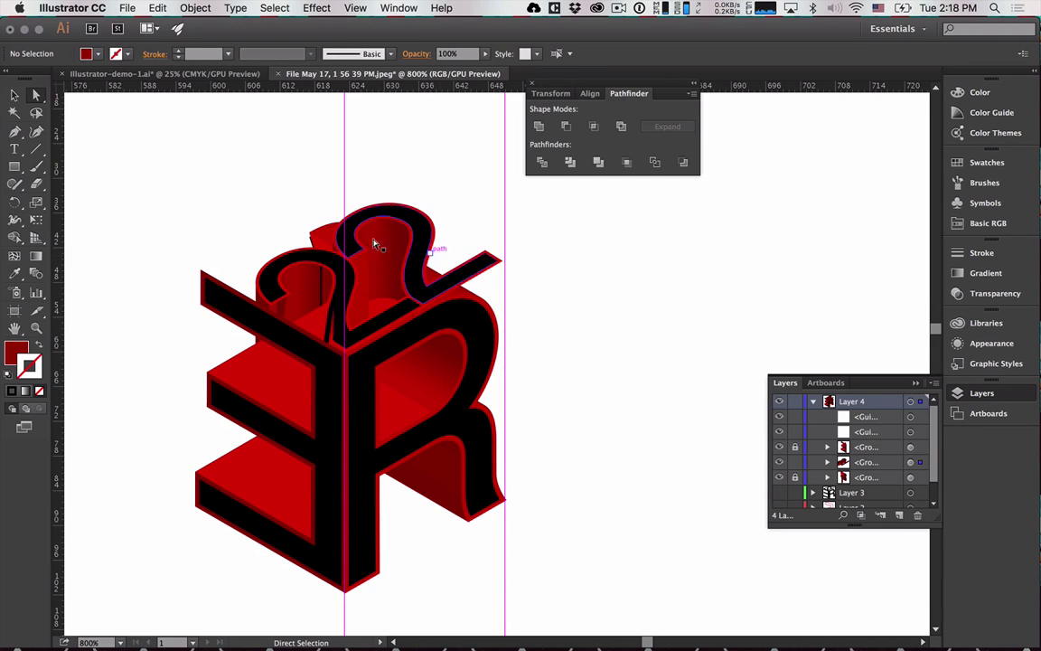
drag(314, 242, 313, 241)
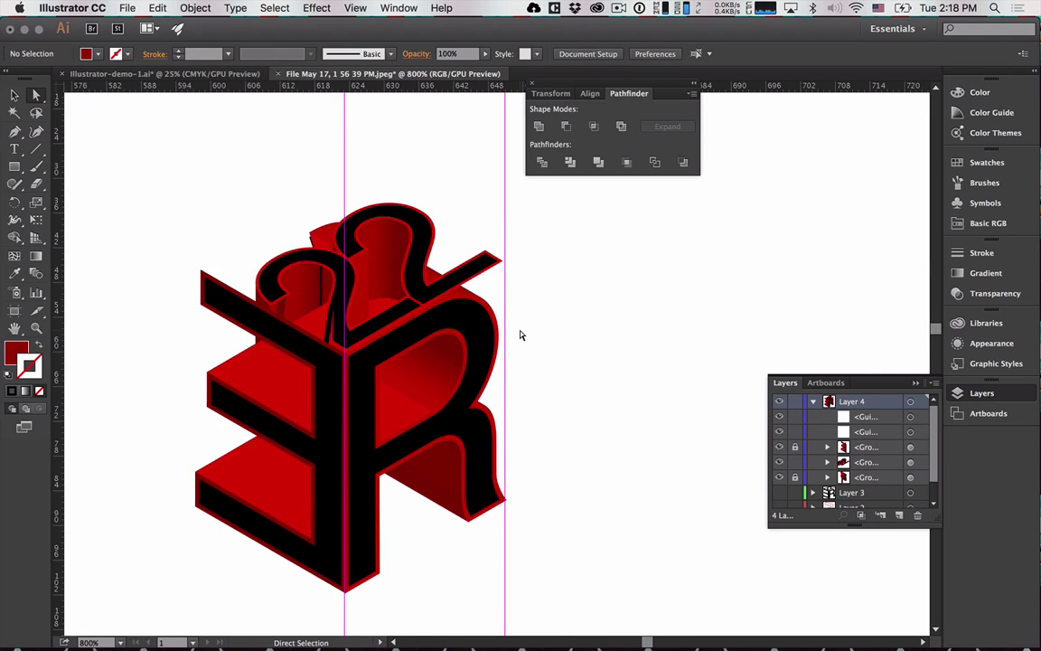
Scale up the 22 group so it extends higher and further left above the E and R's shared corner.
key(v)
click(474, 286)
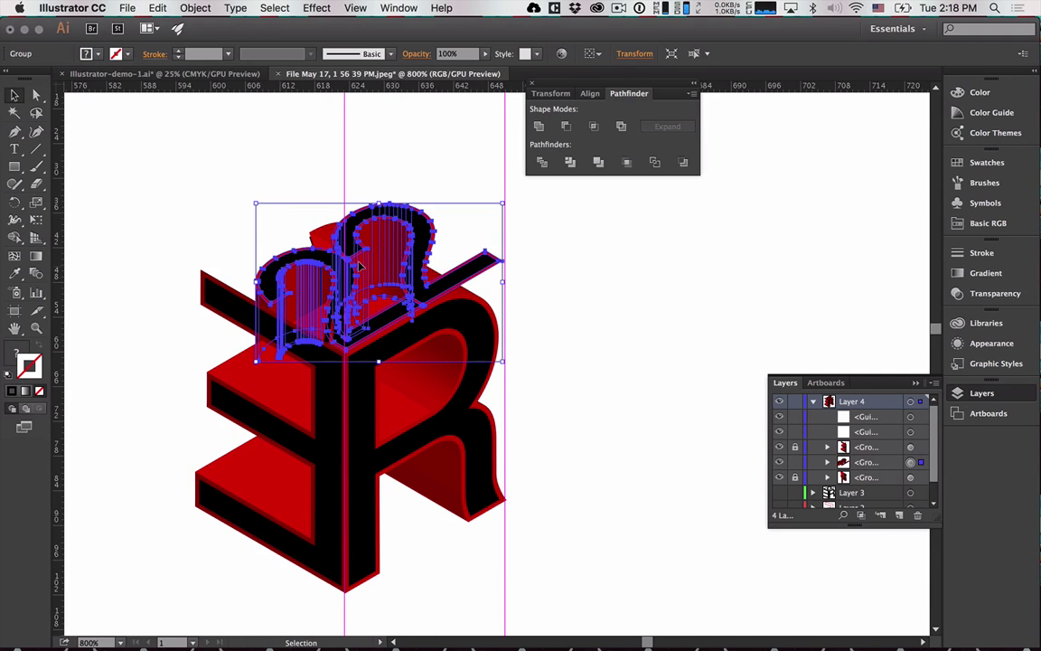
drag(258, 205, 204, 178)
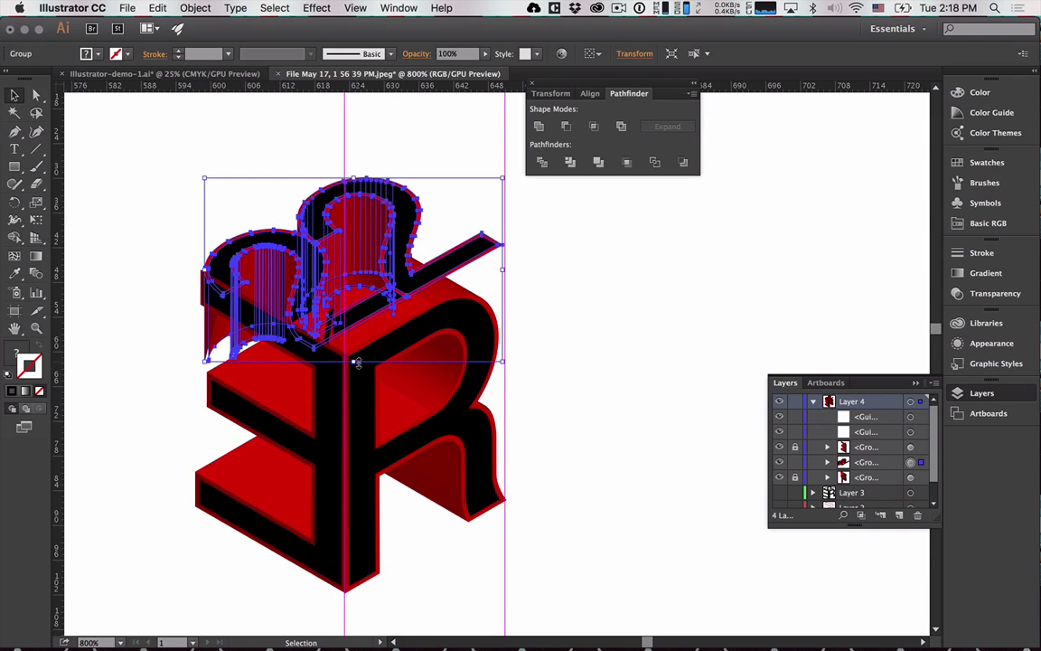
drag(354, 362, 353, 385)
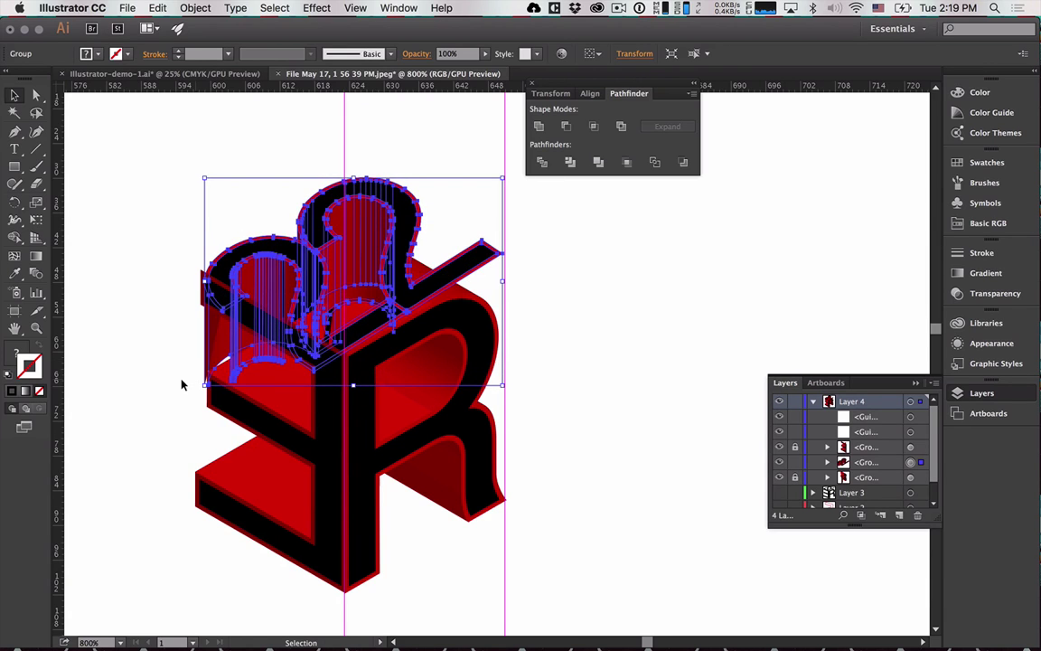
drag(199, 386, 240, 367)
click(583, 349)
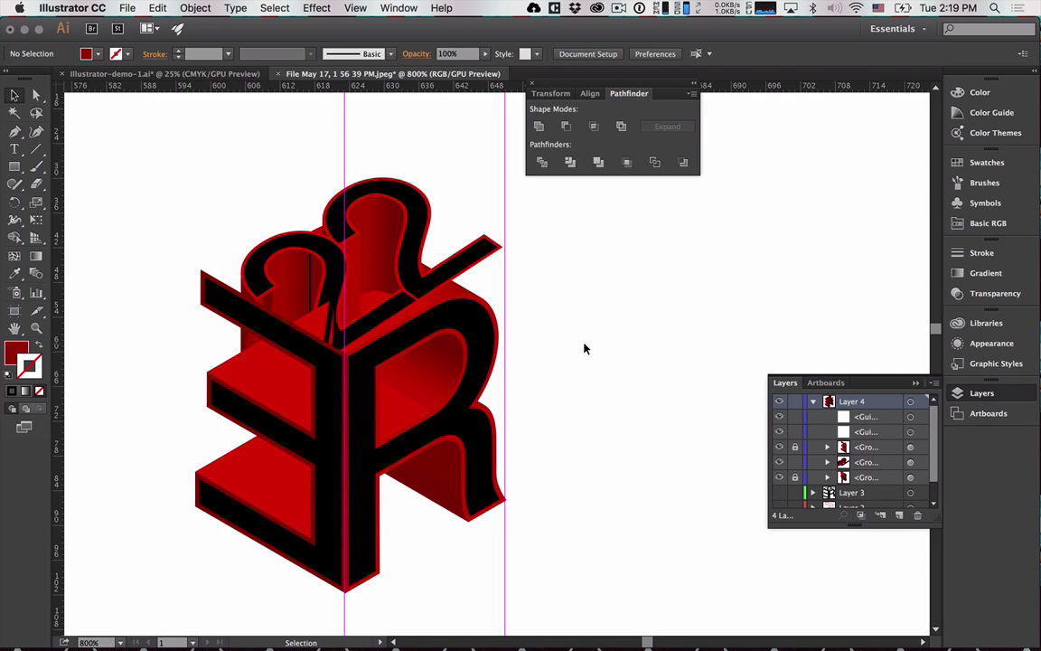
Clear the logo artwork by deleting the 22 group and the unlocked E and R groups.
drag(174, 186, 407, 445)
key(Delete)
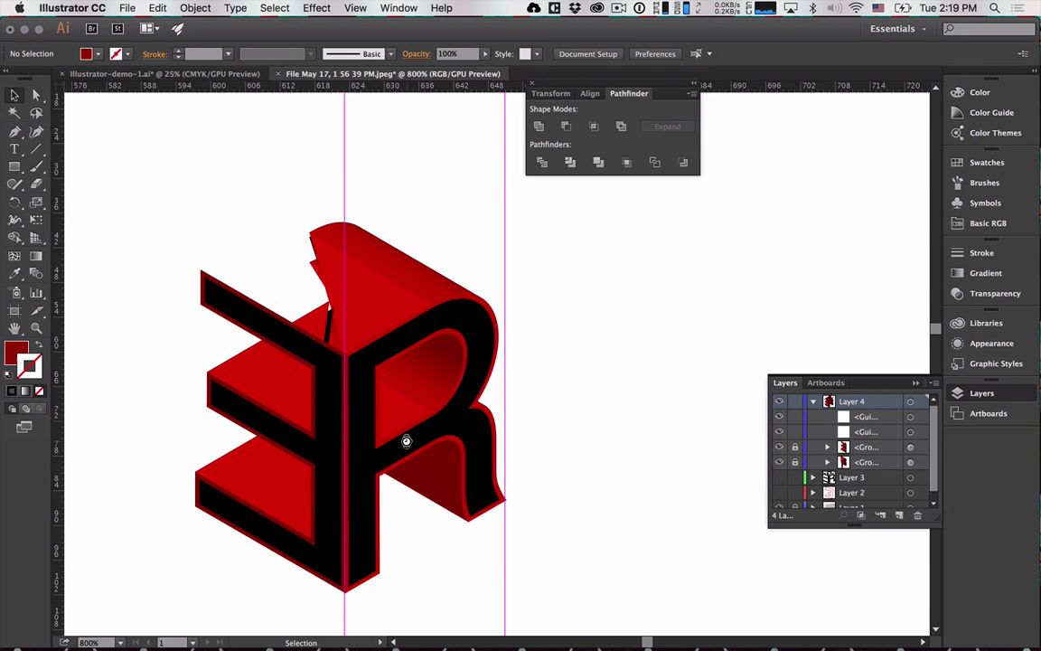
key(a)
alt+click(352, 374)
key(v)
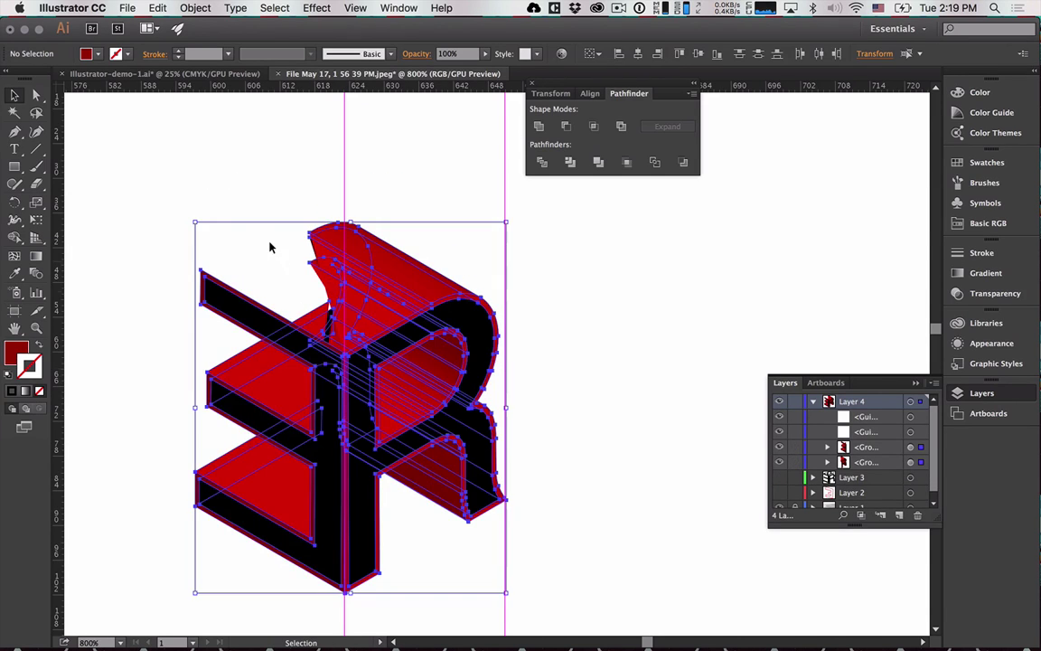
click(175, 225)
click(461, 433)
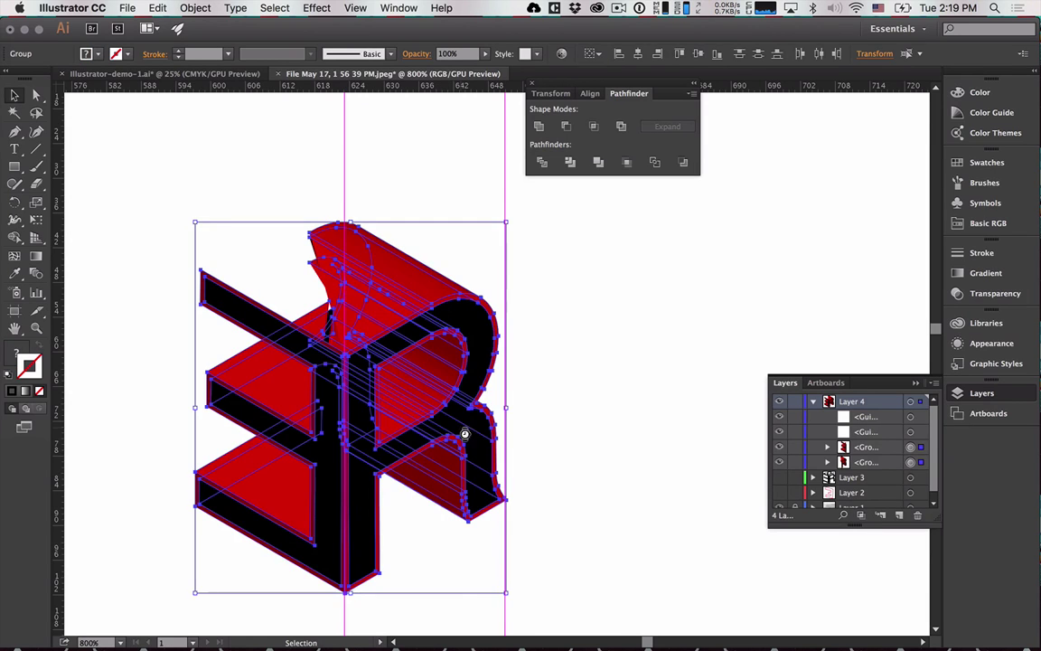
key(Delete)
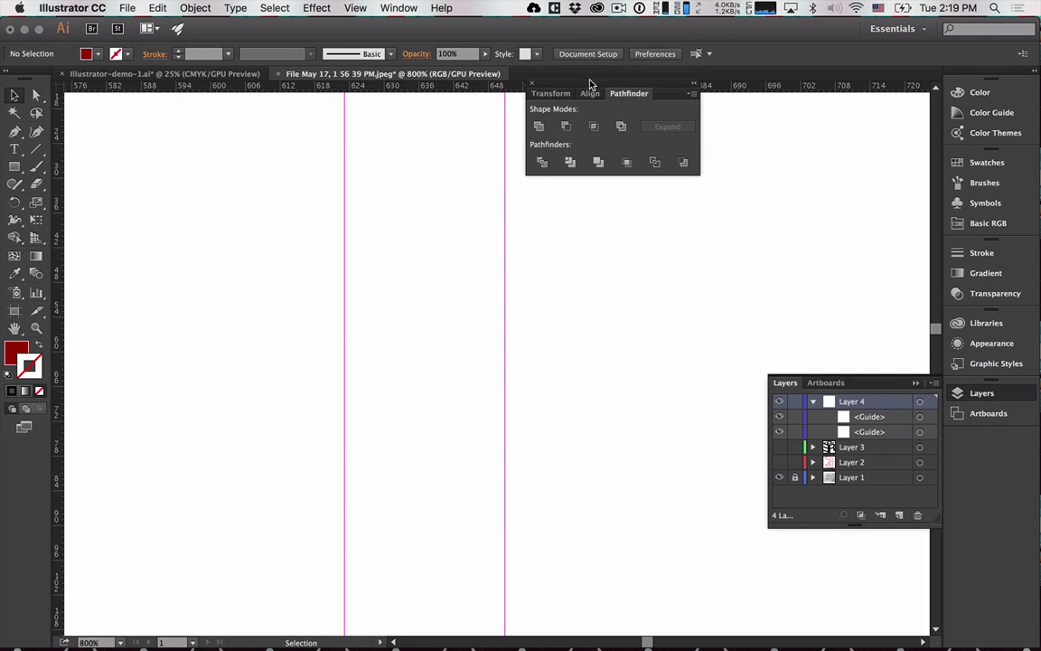
Draw a dark red rectangle and place a second one of the same size diagonally offset from it.
drag(590, 88, 608, 172)
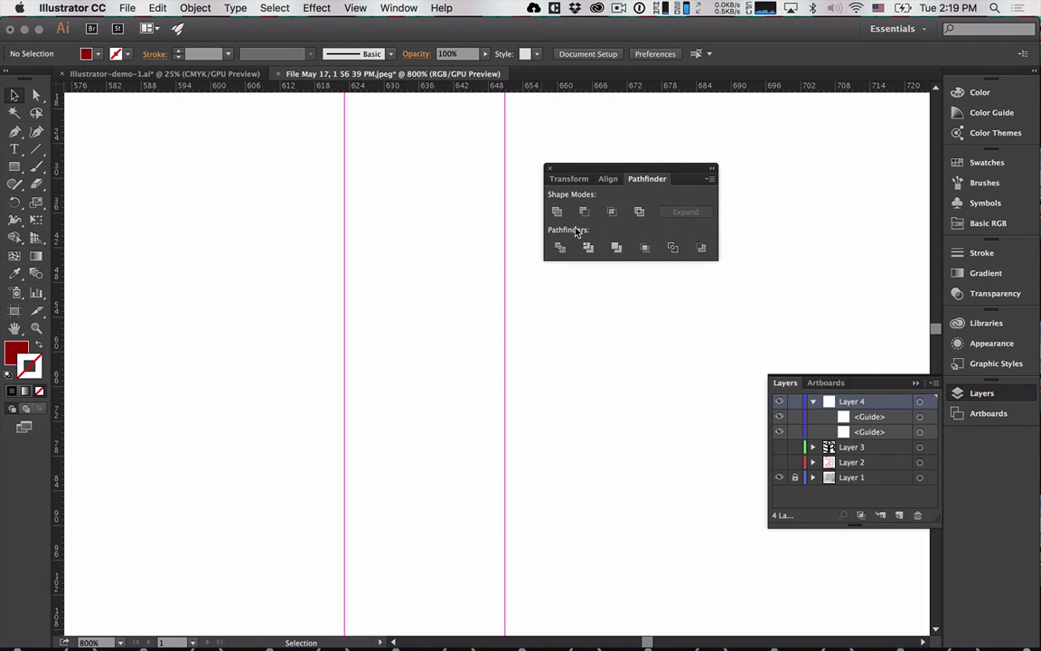
click(14, 166)
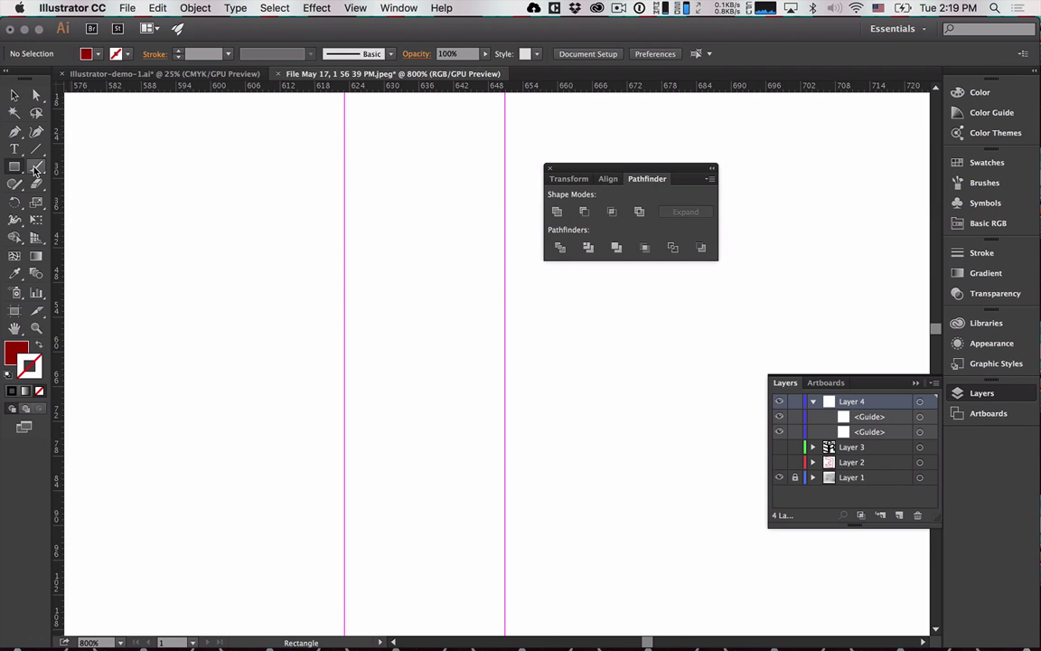
drag(180, 191, 313, 307)
drag(230, 253, 199, 272)
key(v)
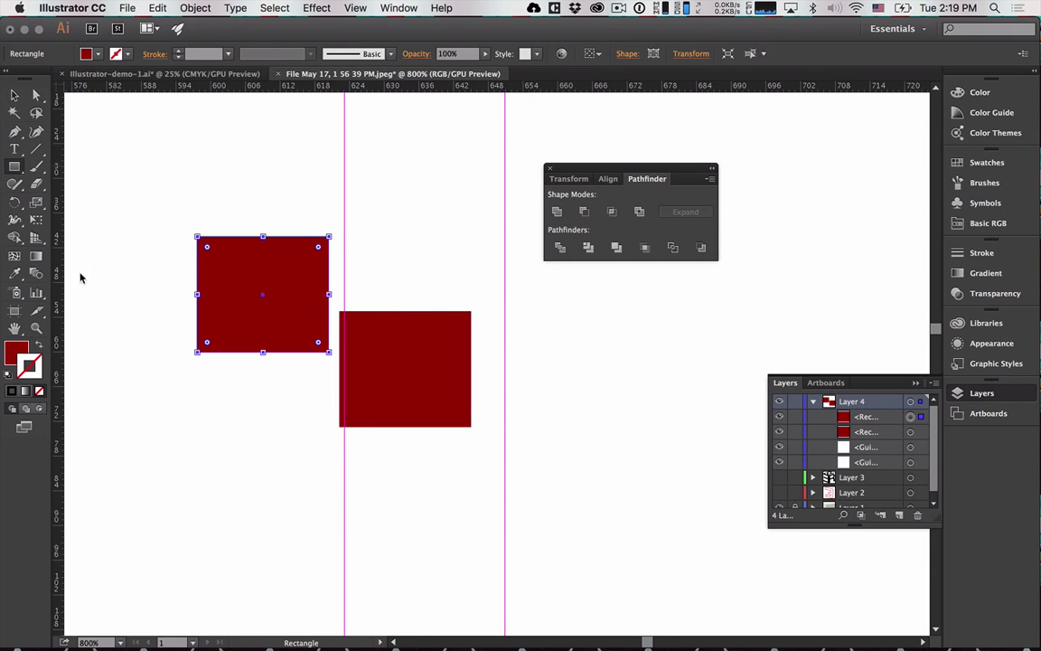
Draw a dark red hexagon with the Polygon tool and move it to overlap both rectangles.
click(16, 168)
drag(20, 174, 60, 217)
drag(186, 262, 239, 352)
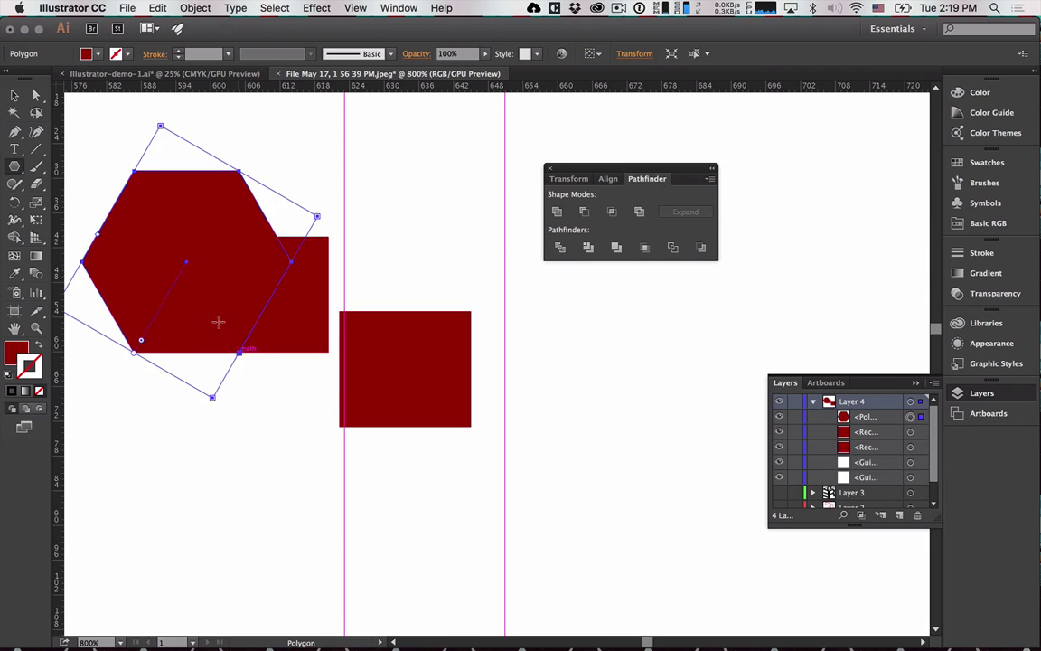
click(15, 95)
drag(157, 287, 282, 378)
Try the Pathfinder Exclude on the hexagon and both rectangles, undo it, and apply Divide instead.
drag(149, 177, 448, 452)
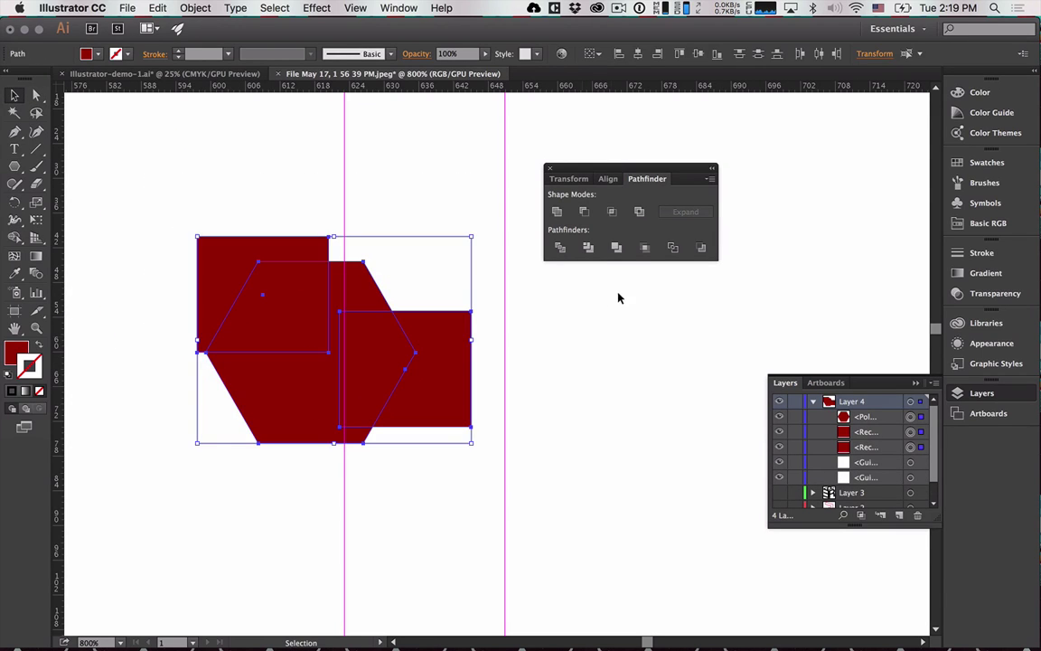
click(640, 212)
click(594, 431)
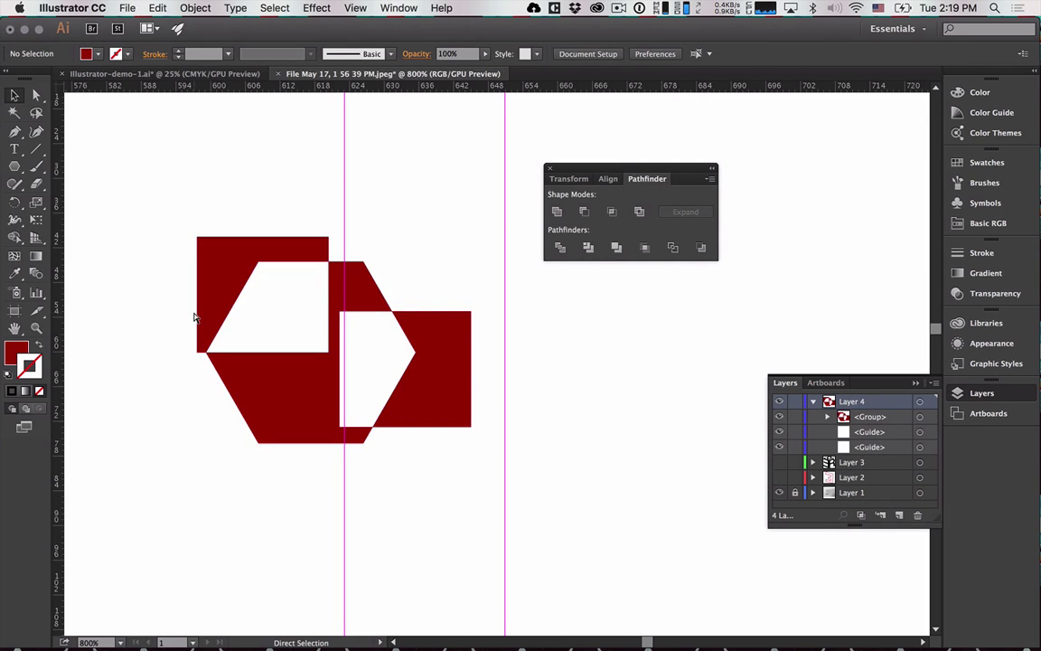
key(super+z)
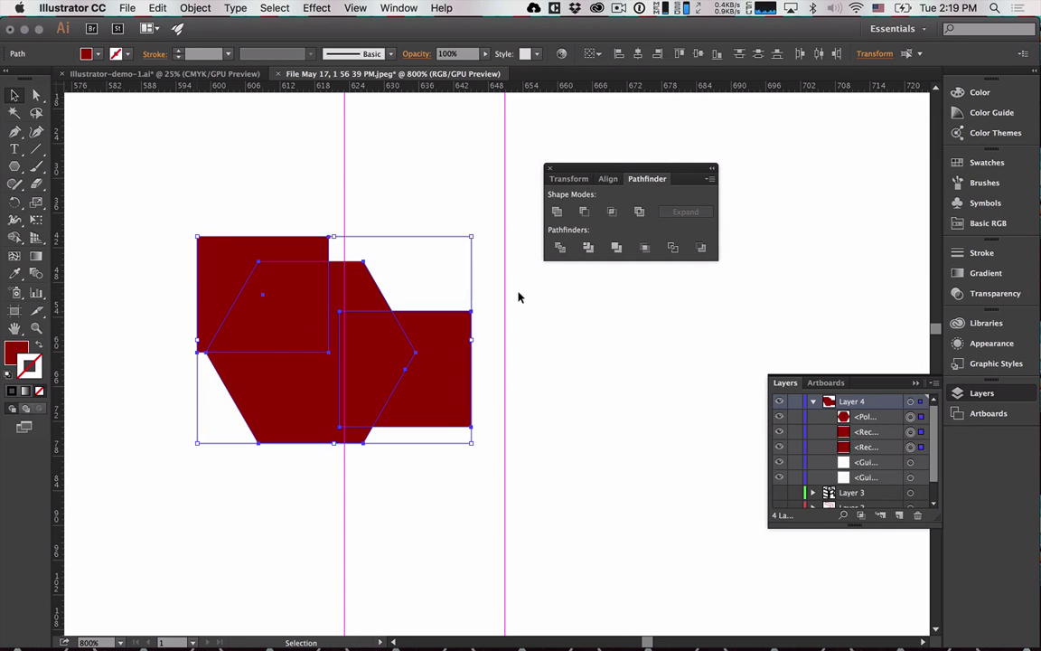
click(560, 248)
click(548, 390)
Give the divided group a 1 px orange-red stroke from the Basic RGB swatches.
click(363, 360)
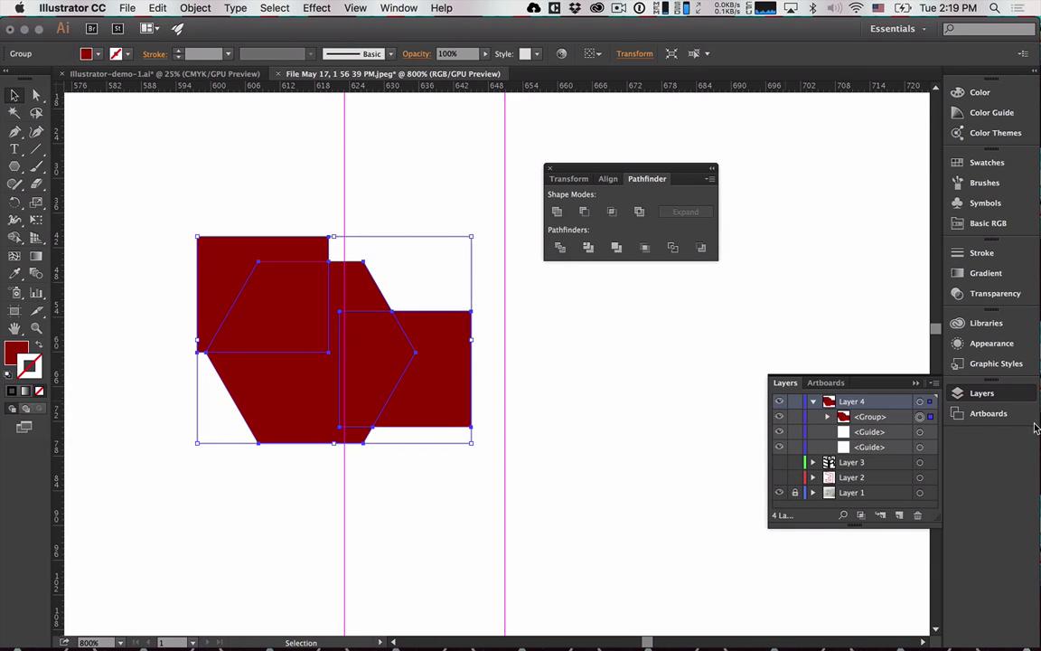
click(986, 162)
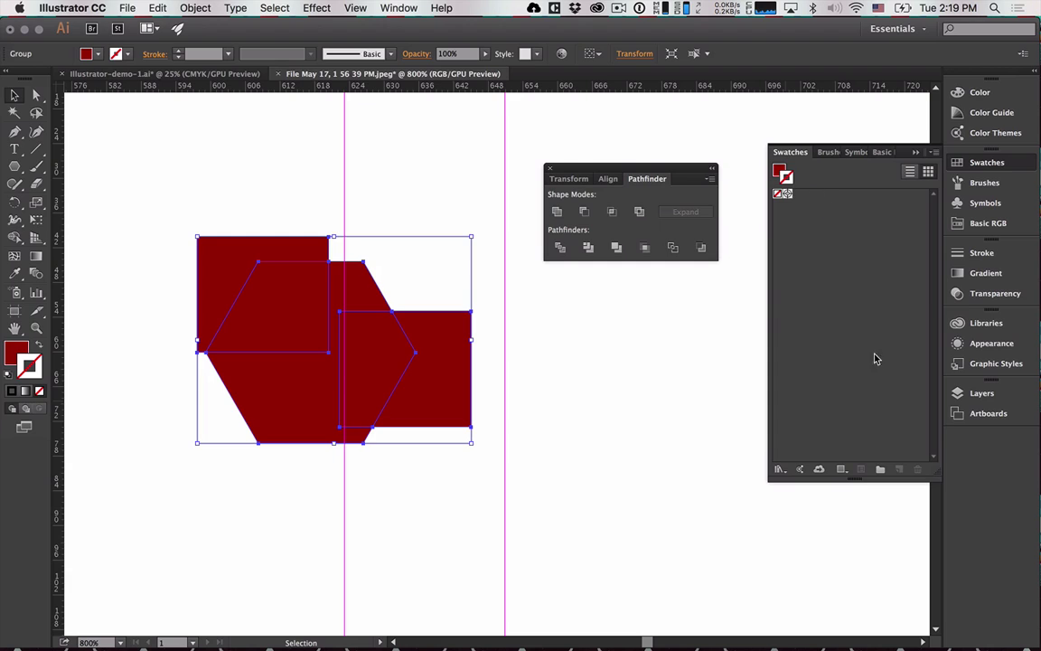
click(882, 153)
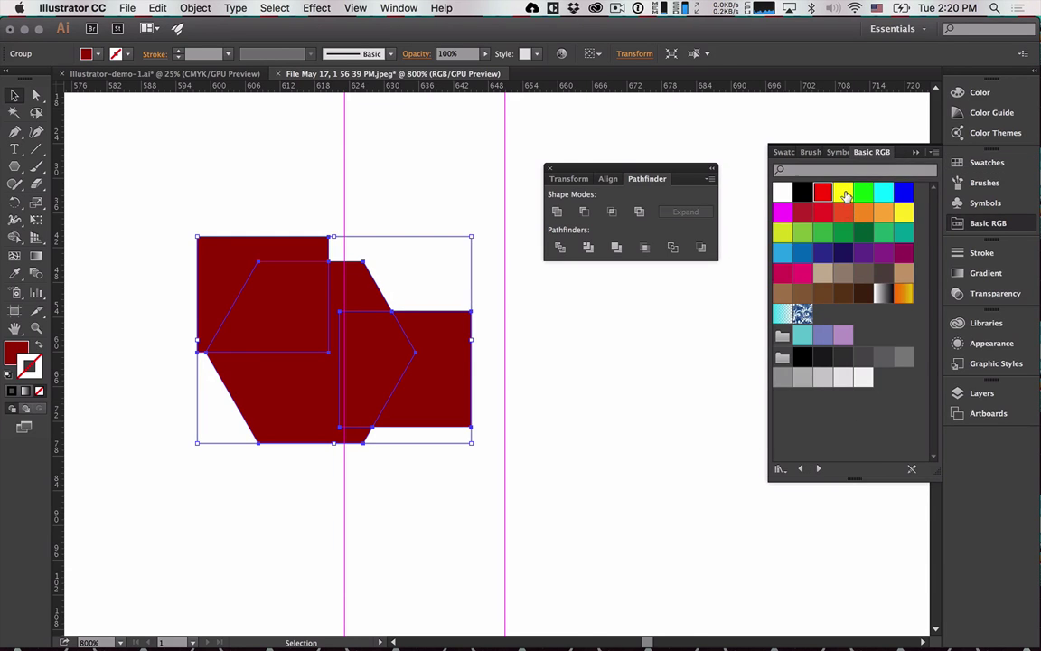
click(843, 216)
click(615, 377)
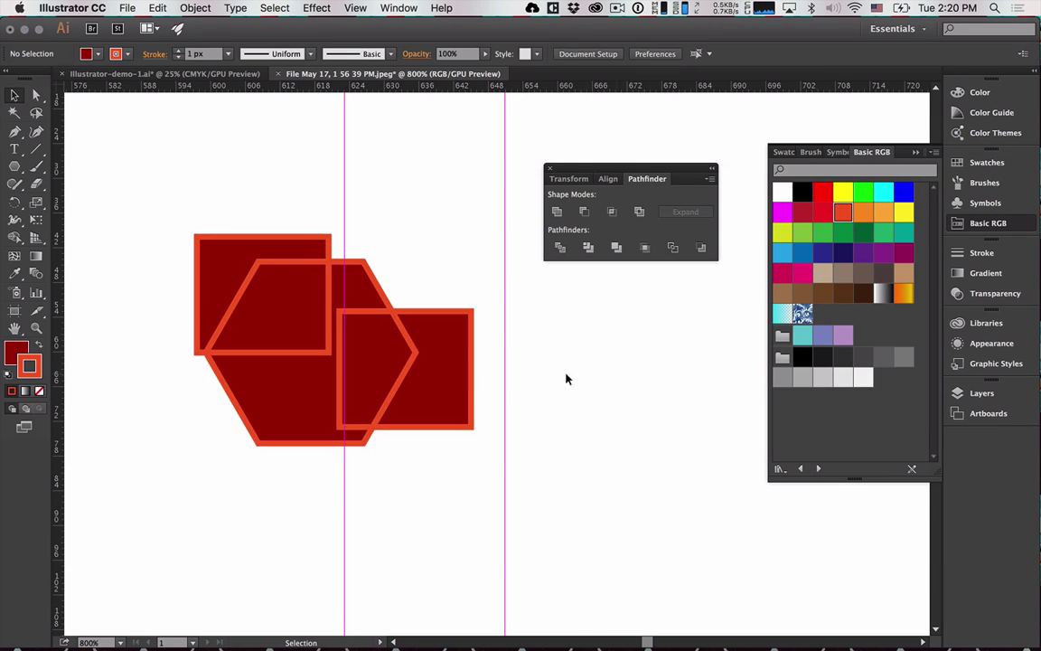
Give the overlap piece of the hexagon and the upper rectangle a magenta fill and dark red stroke, using Direct Selection and a colour swap.
click(285, 321)
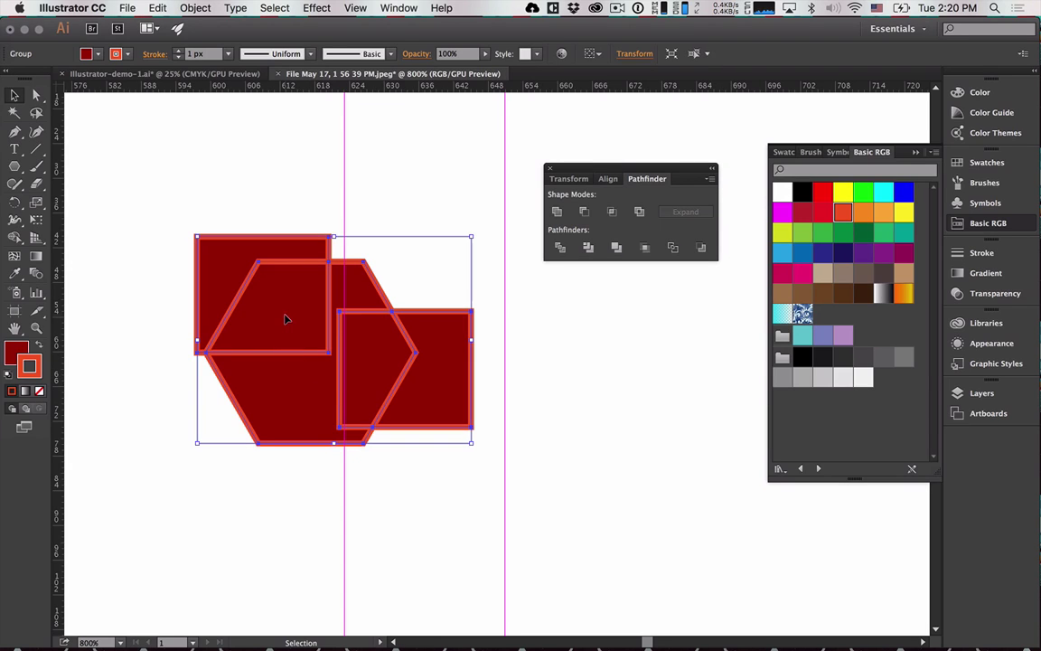
key(a)
click(403, 263)
click(290, 282)
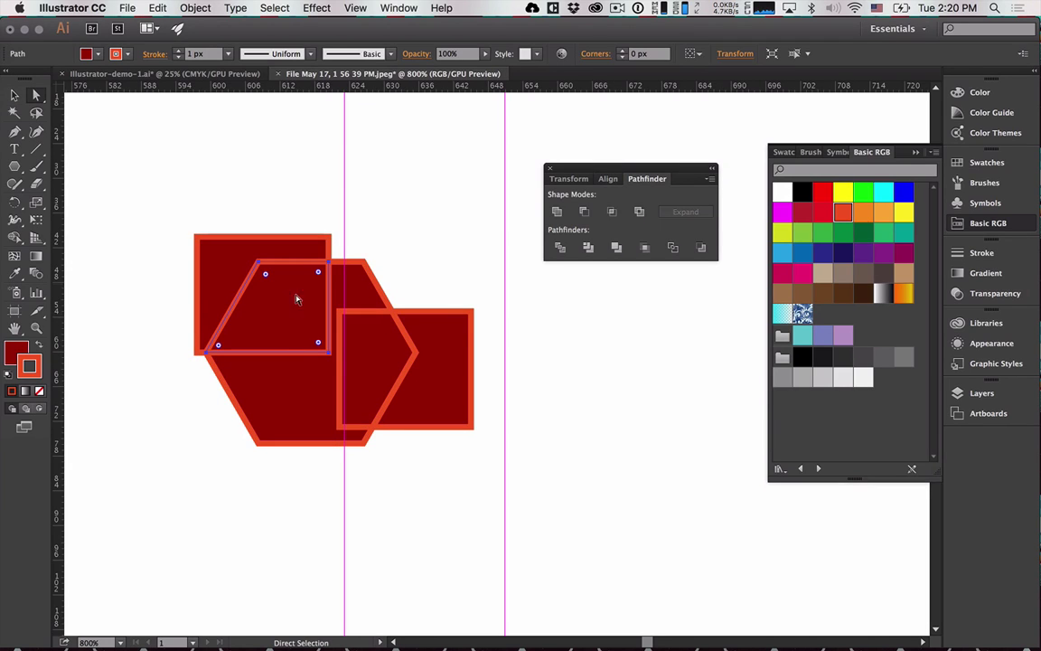
click(782, 212)
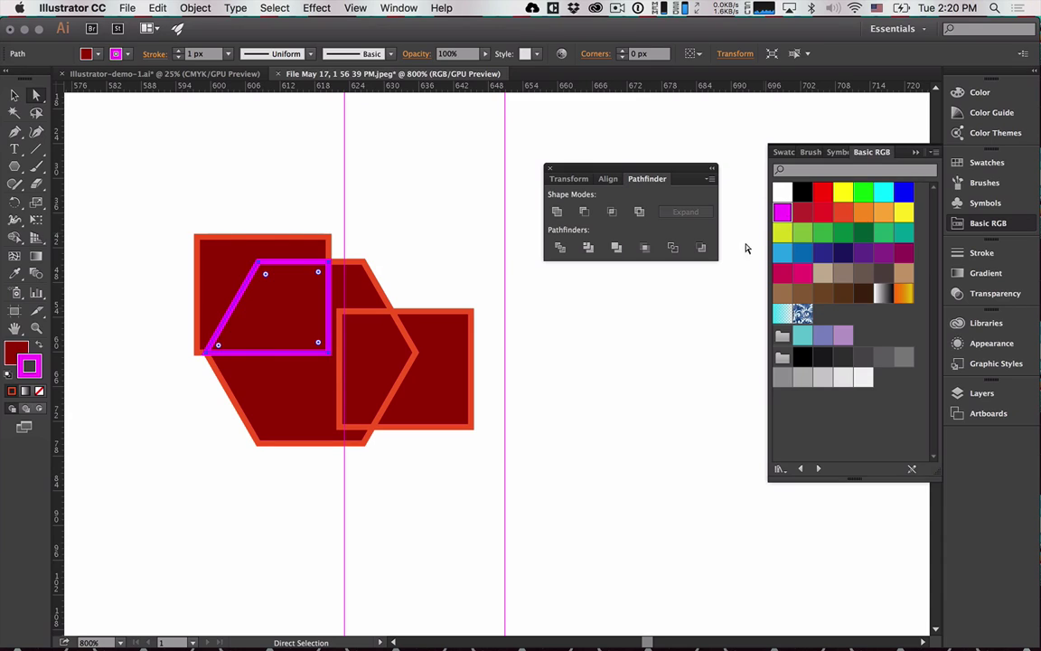
click(39, 342)
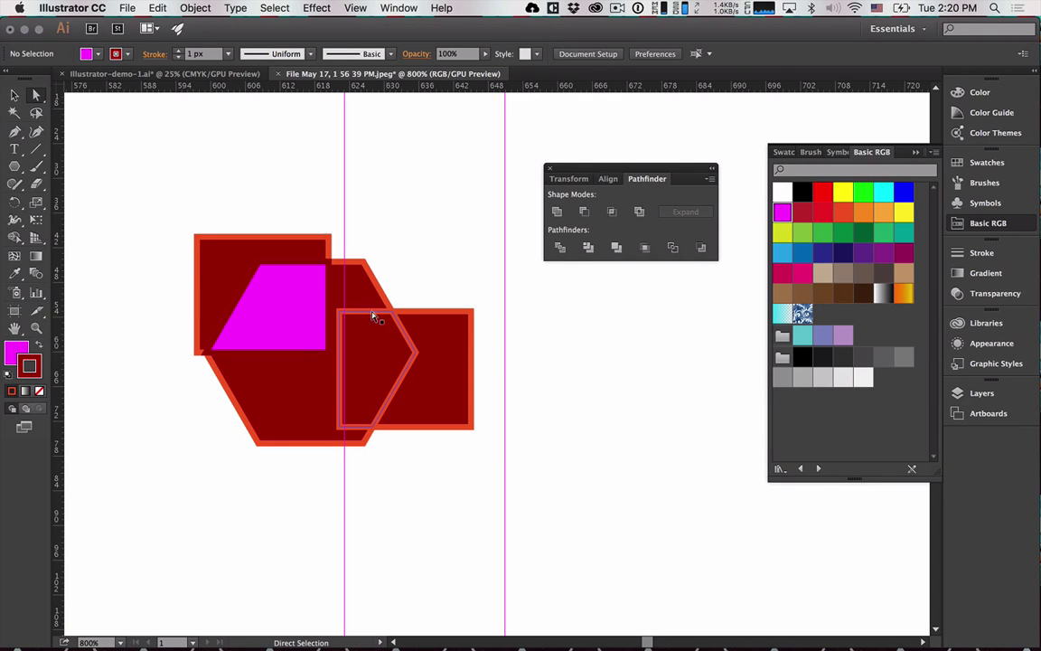
Give the overlap piece of the hexagon and the lower rectangle a dark navy fill and dark red stroke, and deselect it.
click(365, 345)
click(842, 252)
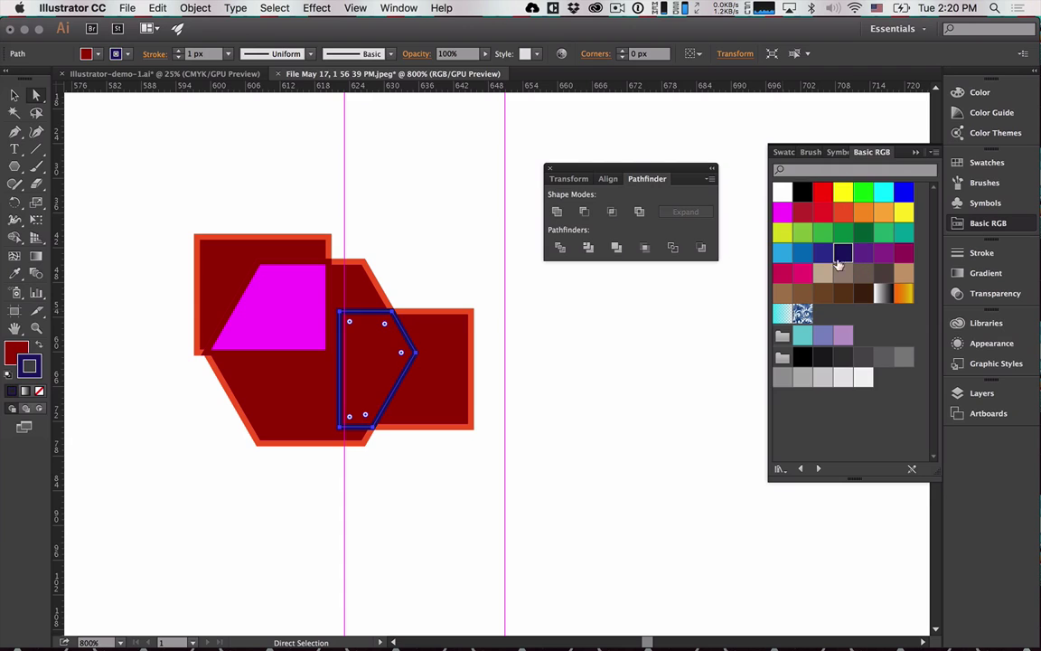
key(shift+x)
click(557, 420)
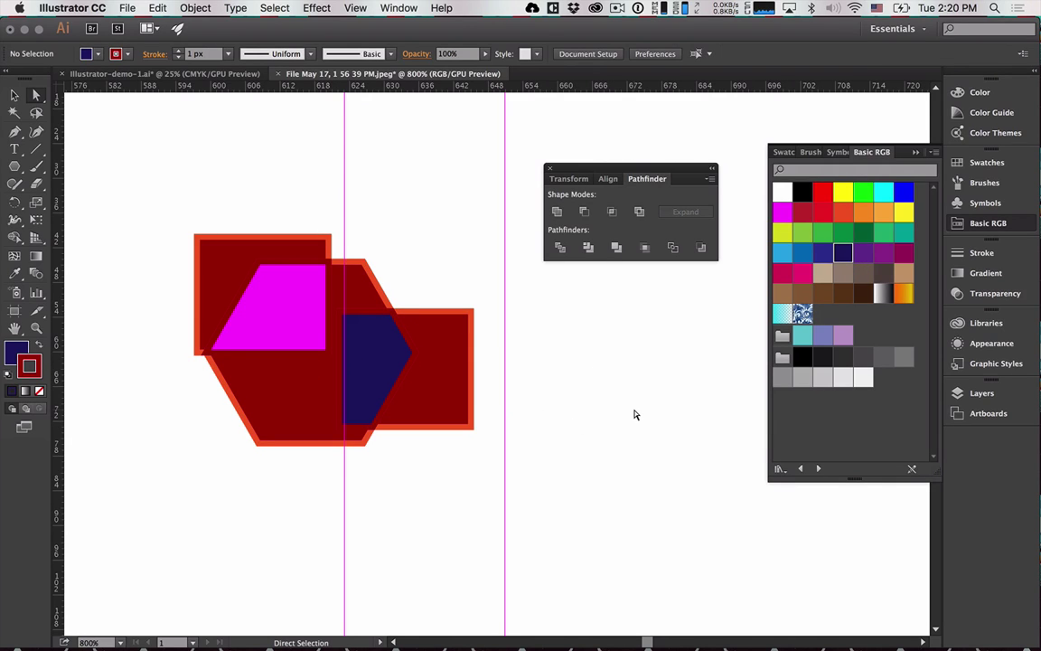
Hide the guides and display the artwork in Outline view with the Pen tool active.
key(super+semicolon)
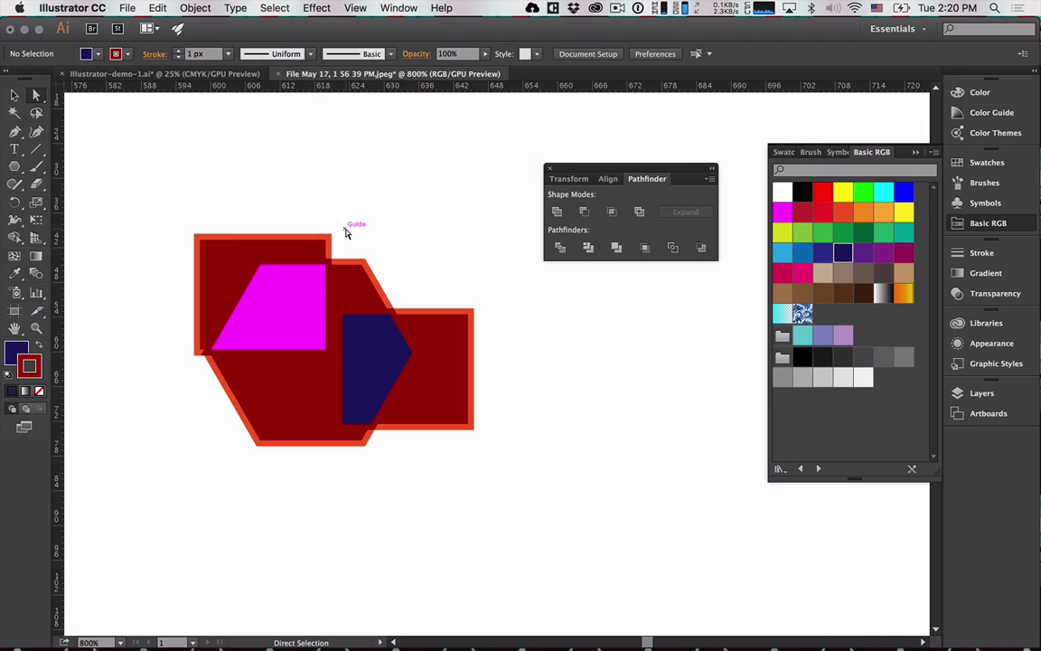
click(14, 131)
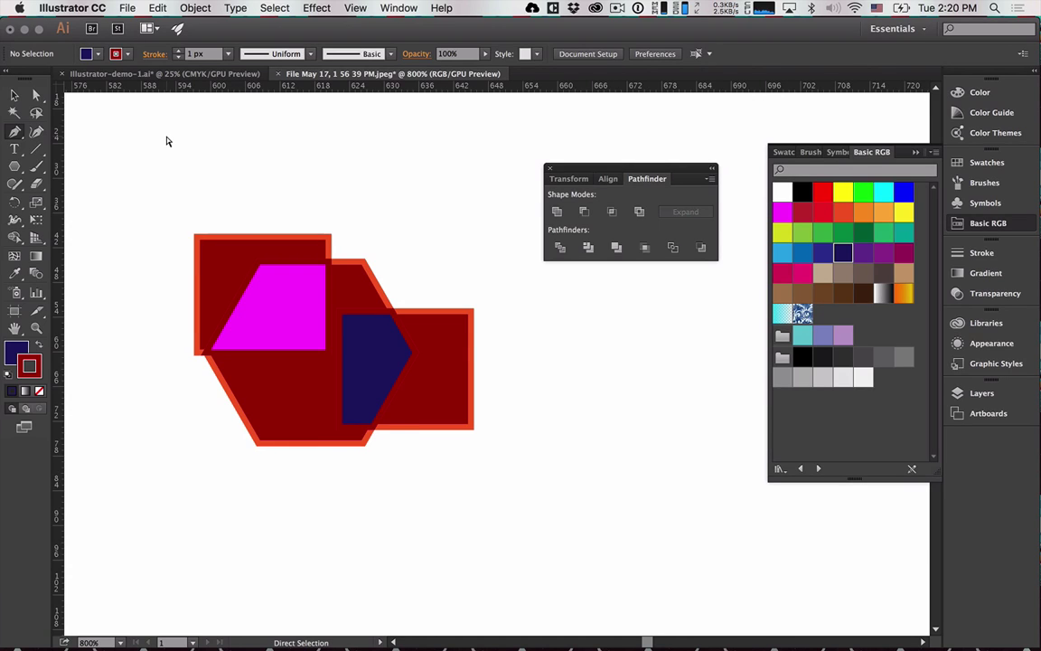
key(super+y)
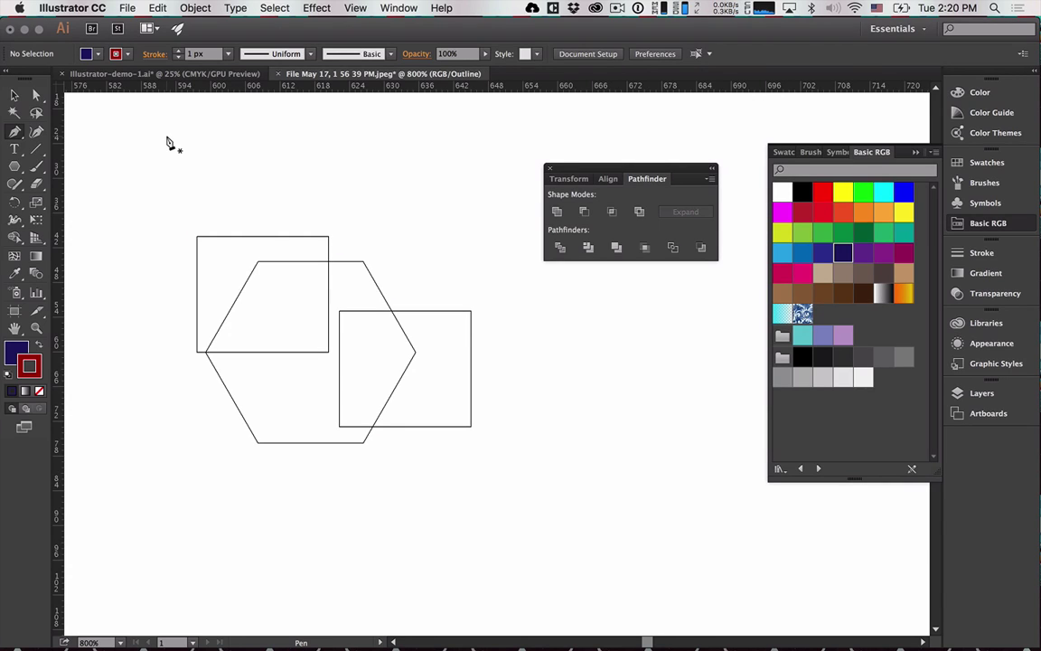